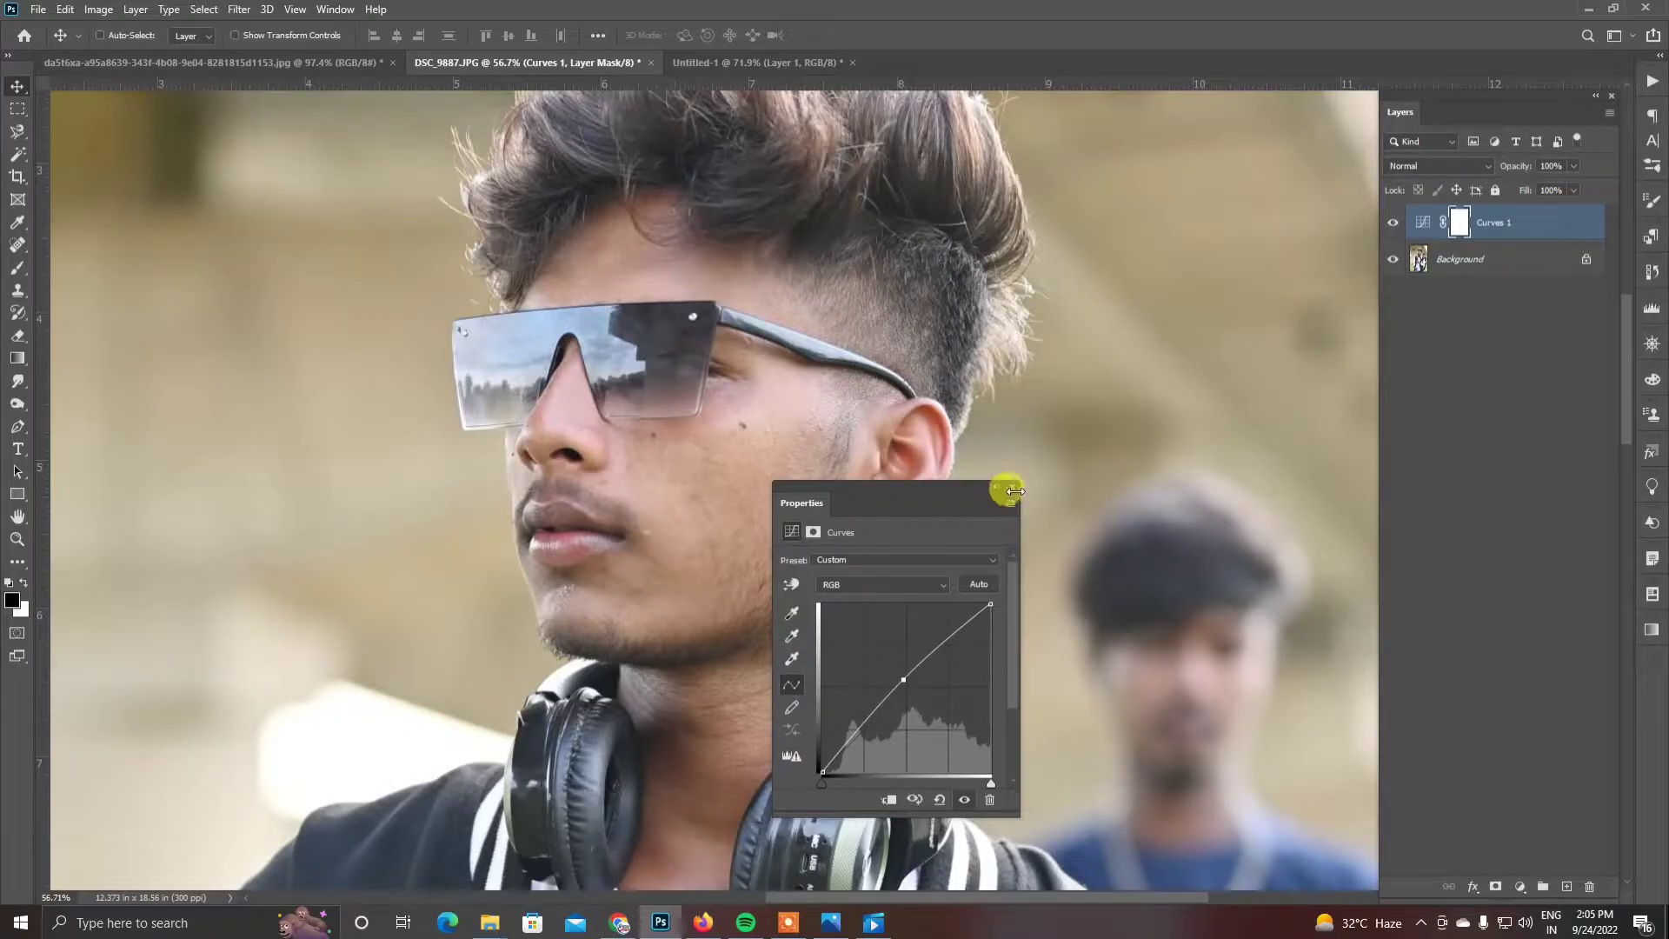
# Close the curves adjustment's settings and choose the Mixer Brush tool for working on Layer 1.
pyautogui.click(1014, 488)
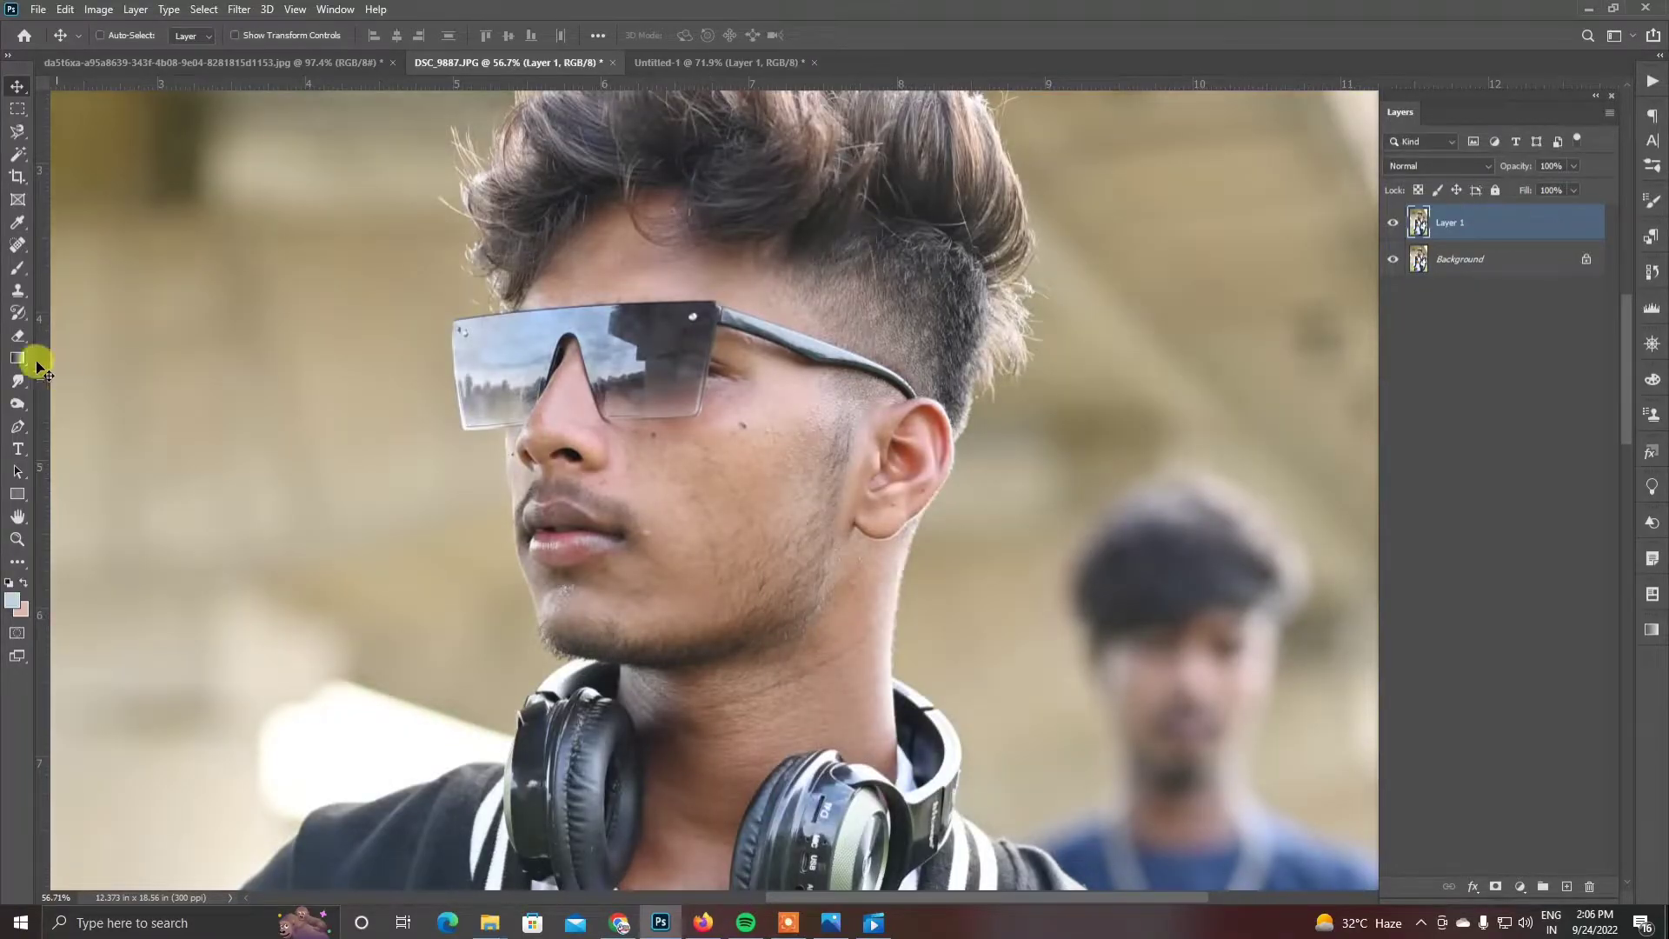
pyautogui.click(18, 267)
pyautogui.rightClick(17, 268)
pyautogui.click(62, 317)
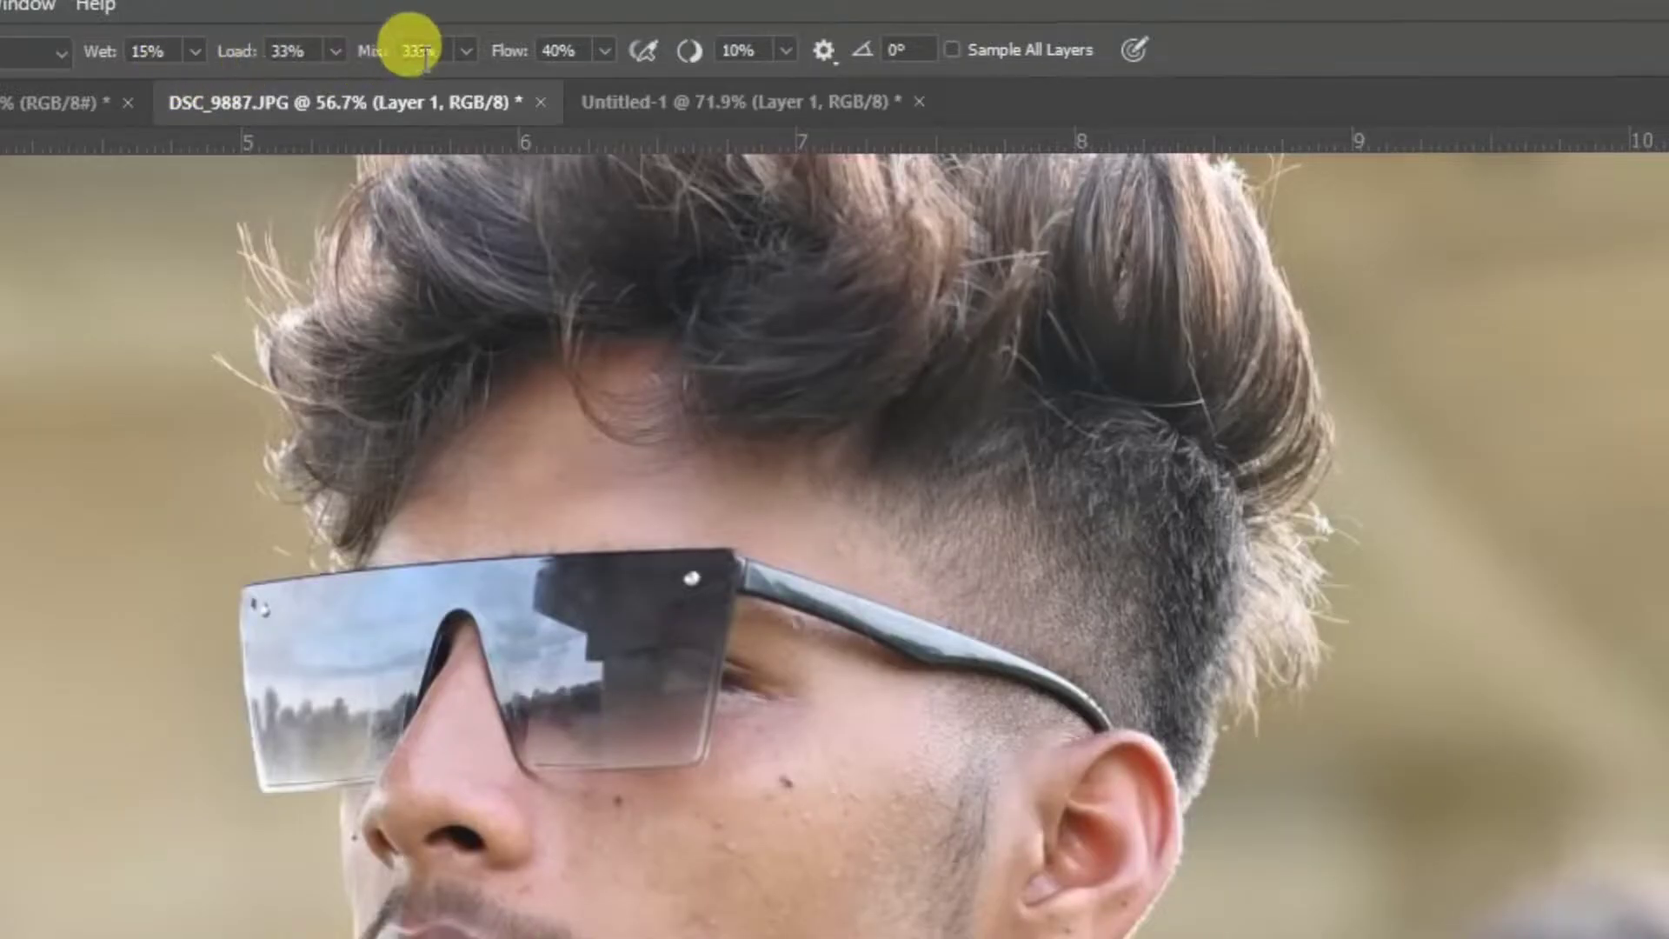
# Set the soft round mixer brush to 67 px and clean the paint it has loaded.
pyautogui.scroll(6, 622, 357)
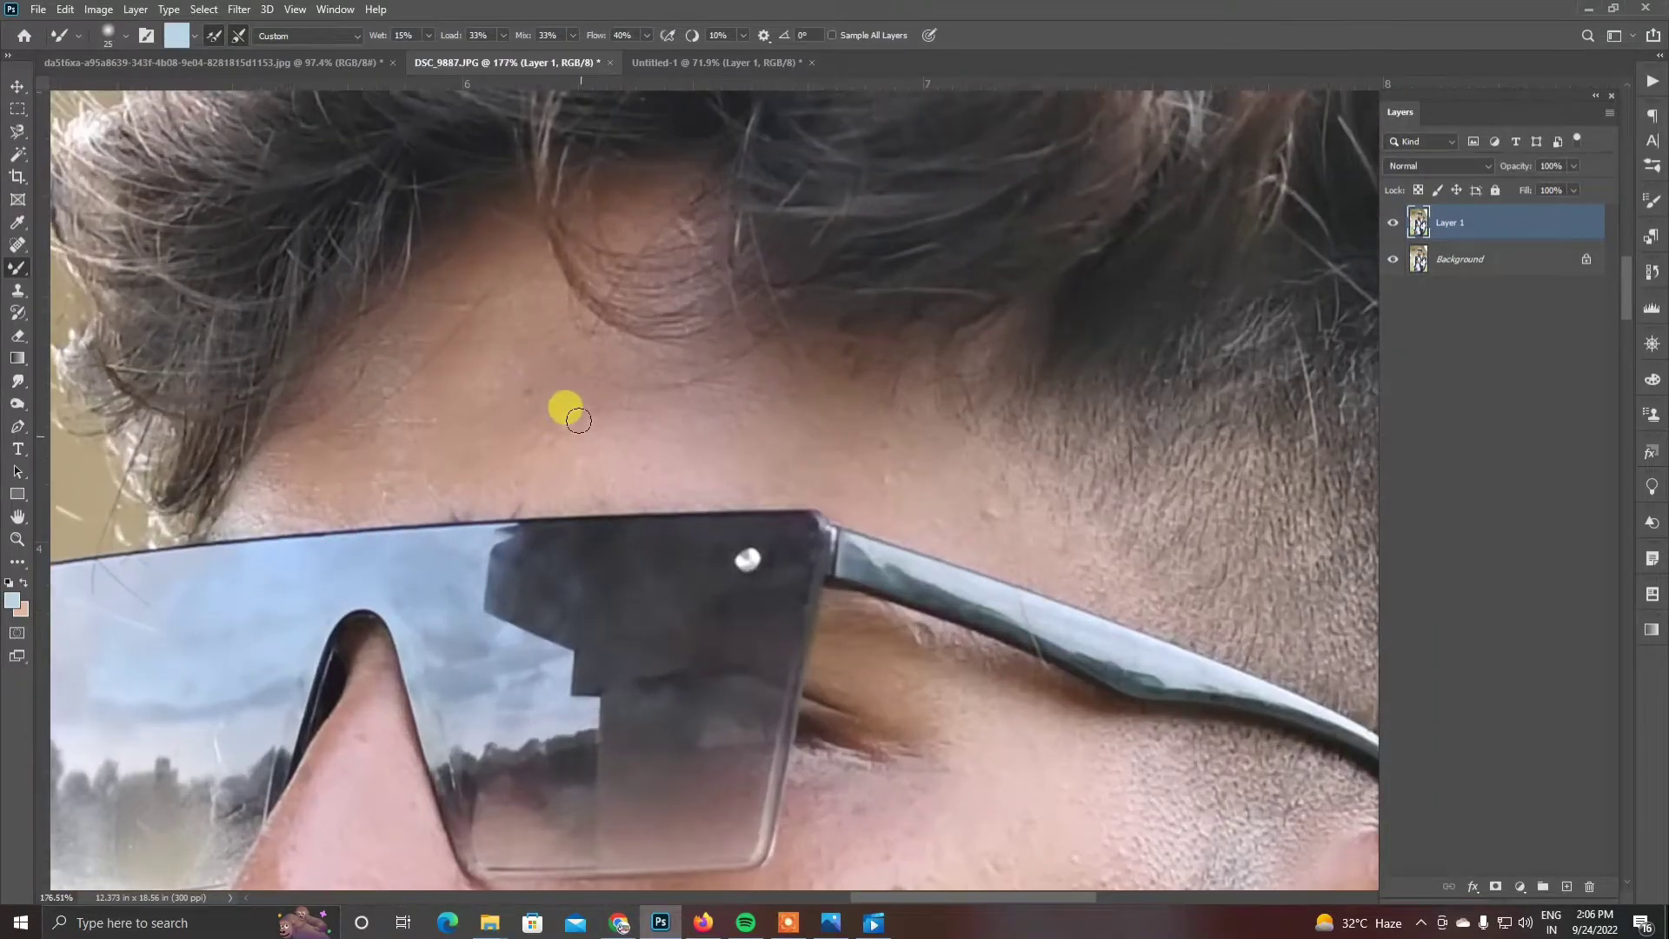
pyautogui.scroll(1, 578, 420)
pyautogui.rightClick(613, 426)
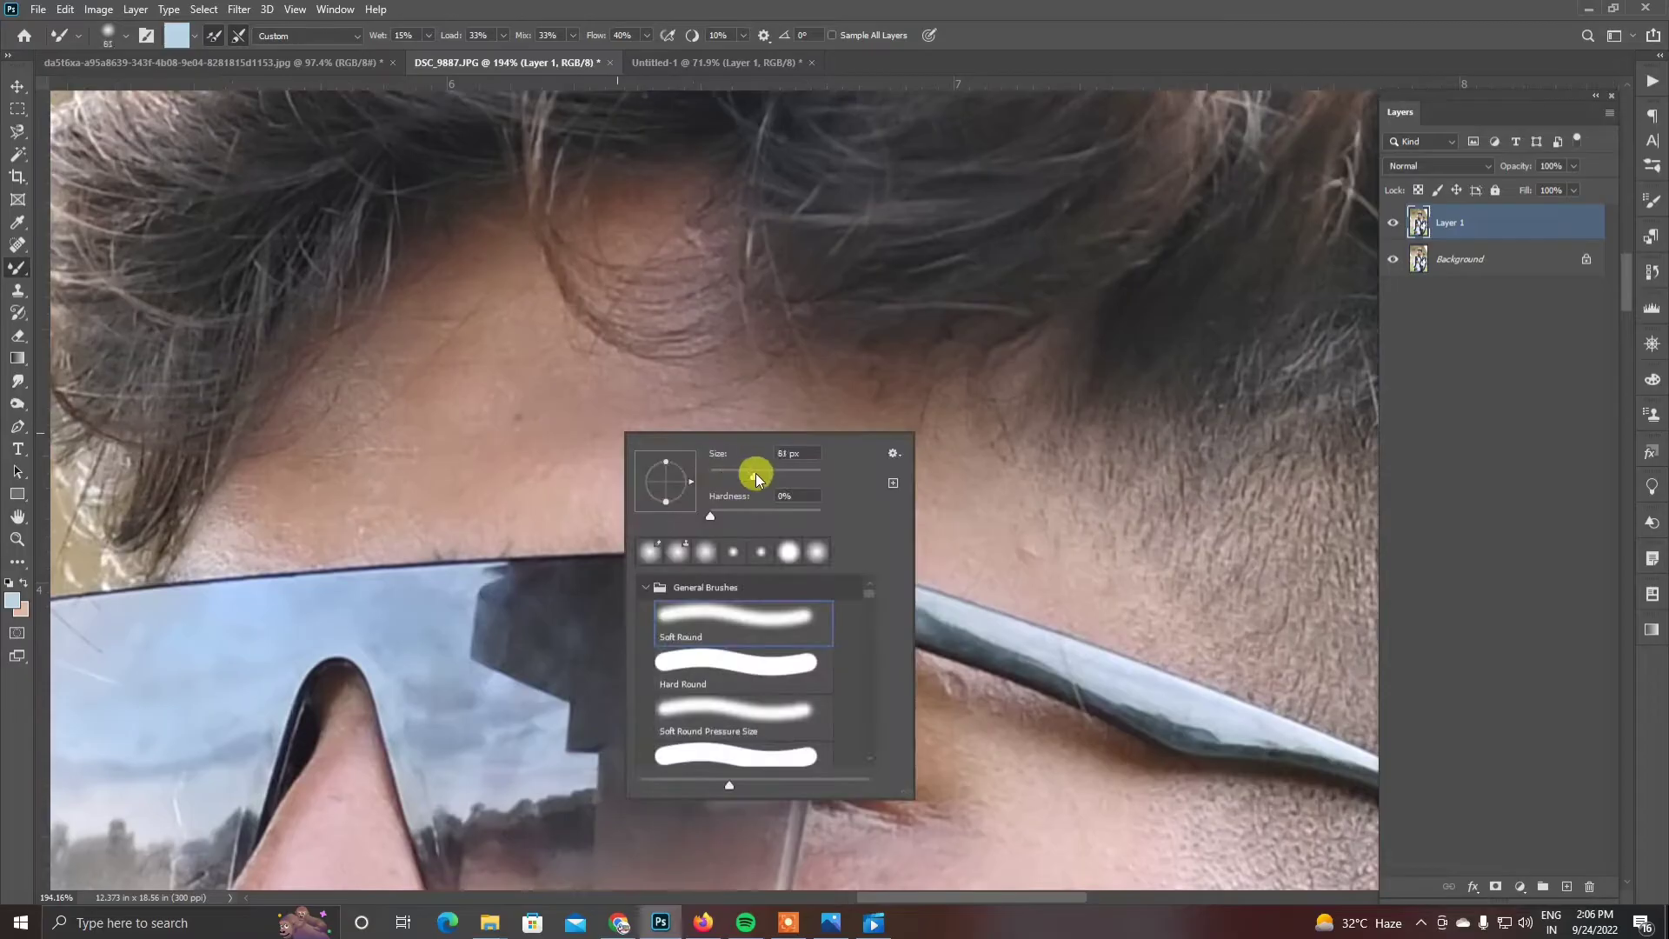
pyautogui.press('Return')
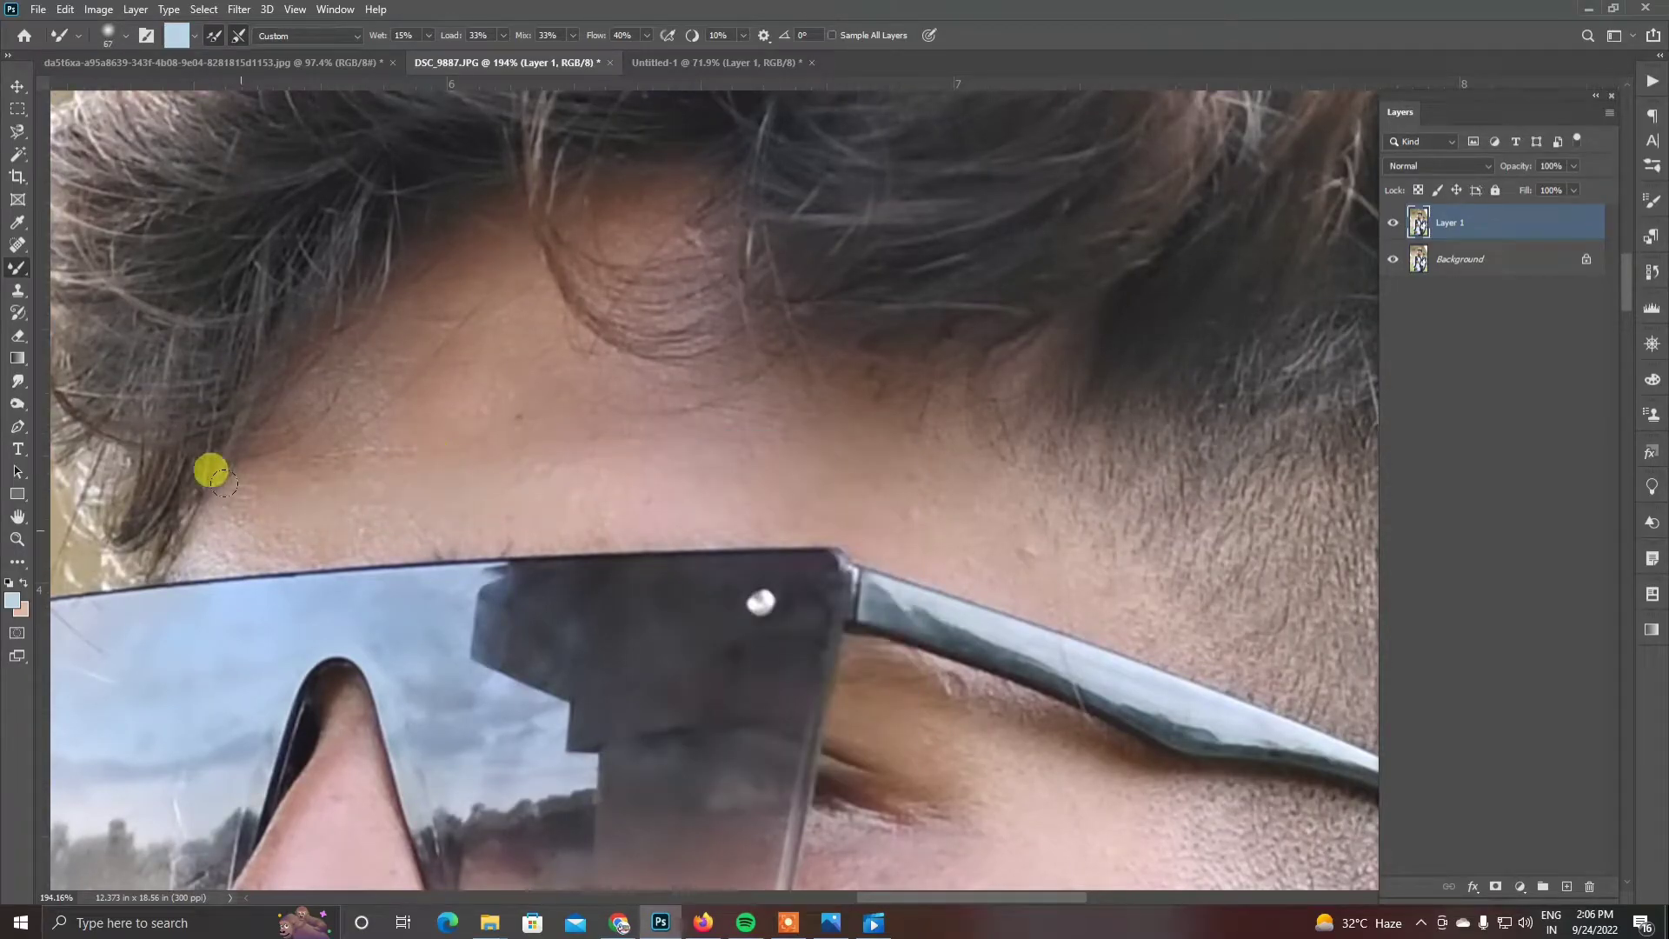
pyautogui.click(193, 35)
pyautogui.click(202, 73)
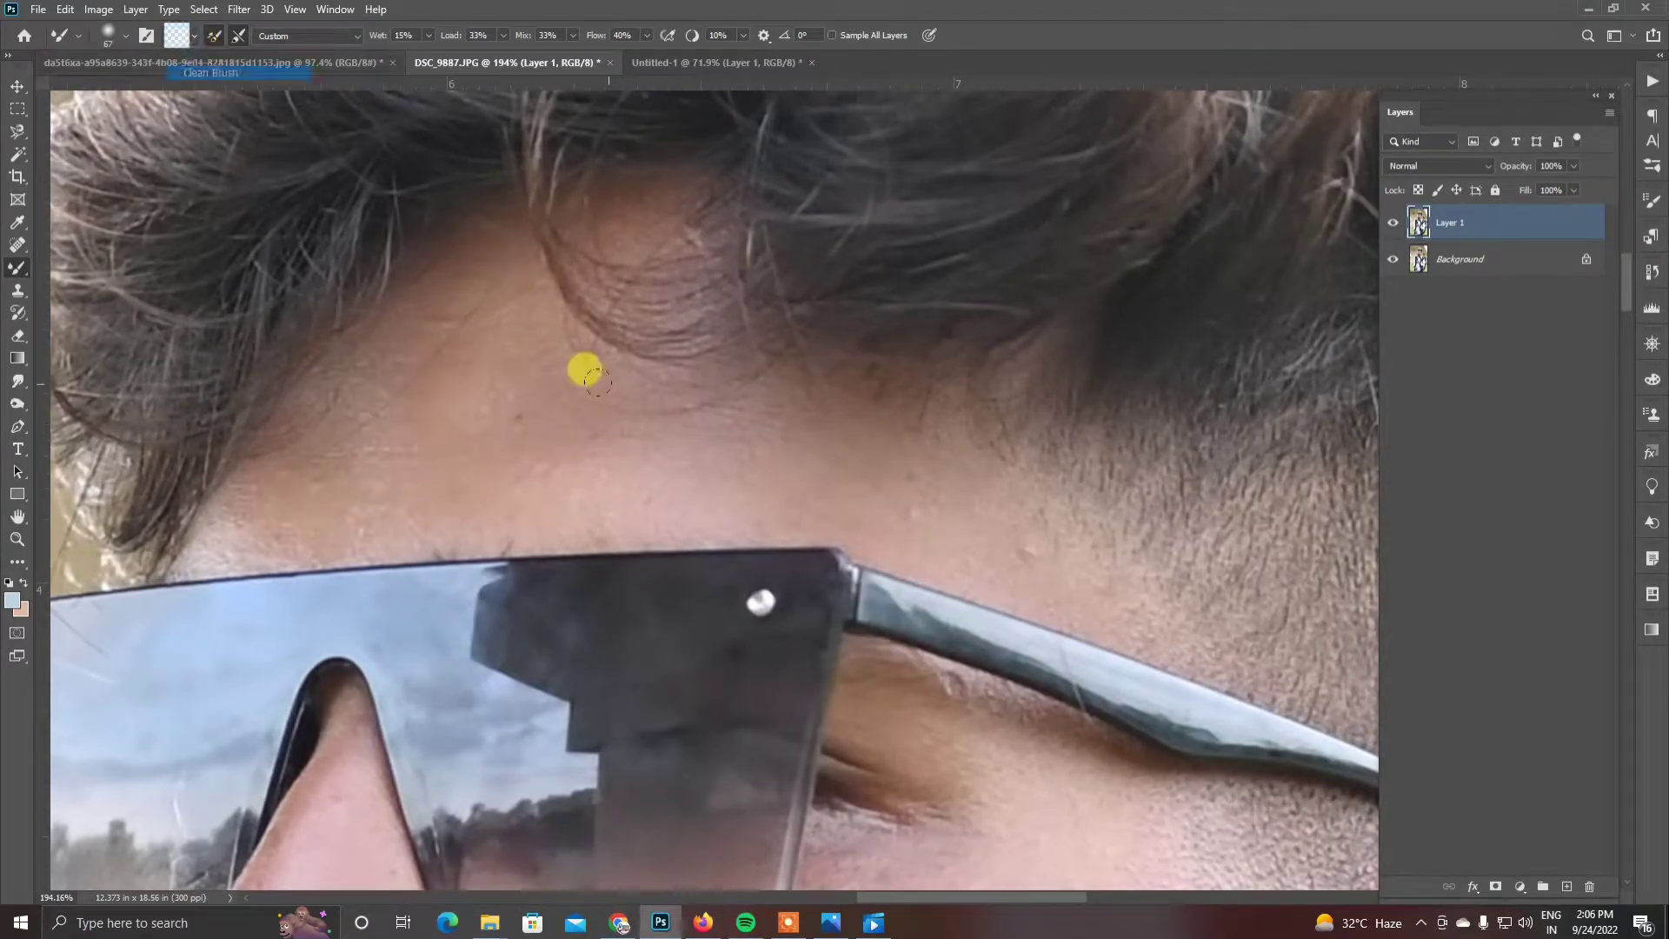
# Sample the forehead skin tone and smooth the forehead between the hairline and the sunglasses with the mixer brush.
pyautogui.keyDown('alt'); pyautogui.click(585, 489); pyautogui.keyUp('alt')
pyautogui.moveTo(487, 464)
pyautogui.mouseDown()
pyautogui.moveTo(180, 499)
pyautogui.moveTo(396, 405)
pyautogui.moveTo(493, 409)
pyautogui.moveTo(373, 304)
pyautogui.moveTo(408, 290)
pyautogui.moveTo(643, 405)
pyautogui.moveTo(323, 374)
pyautogui.moveTo(808, 472)
pyautogui.moveTo(1043, 546)
pyautogui.moveTo(782, 387)
pyautogui.moveTo(939, 504)
pyautogui.mouseUp()
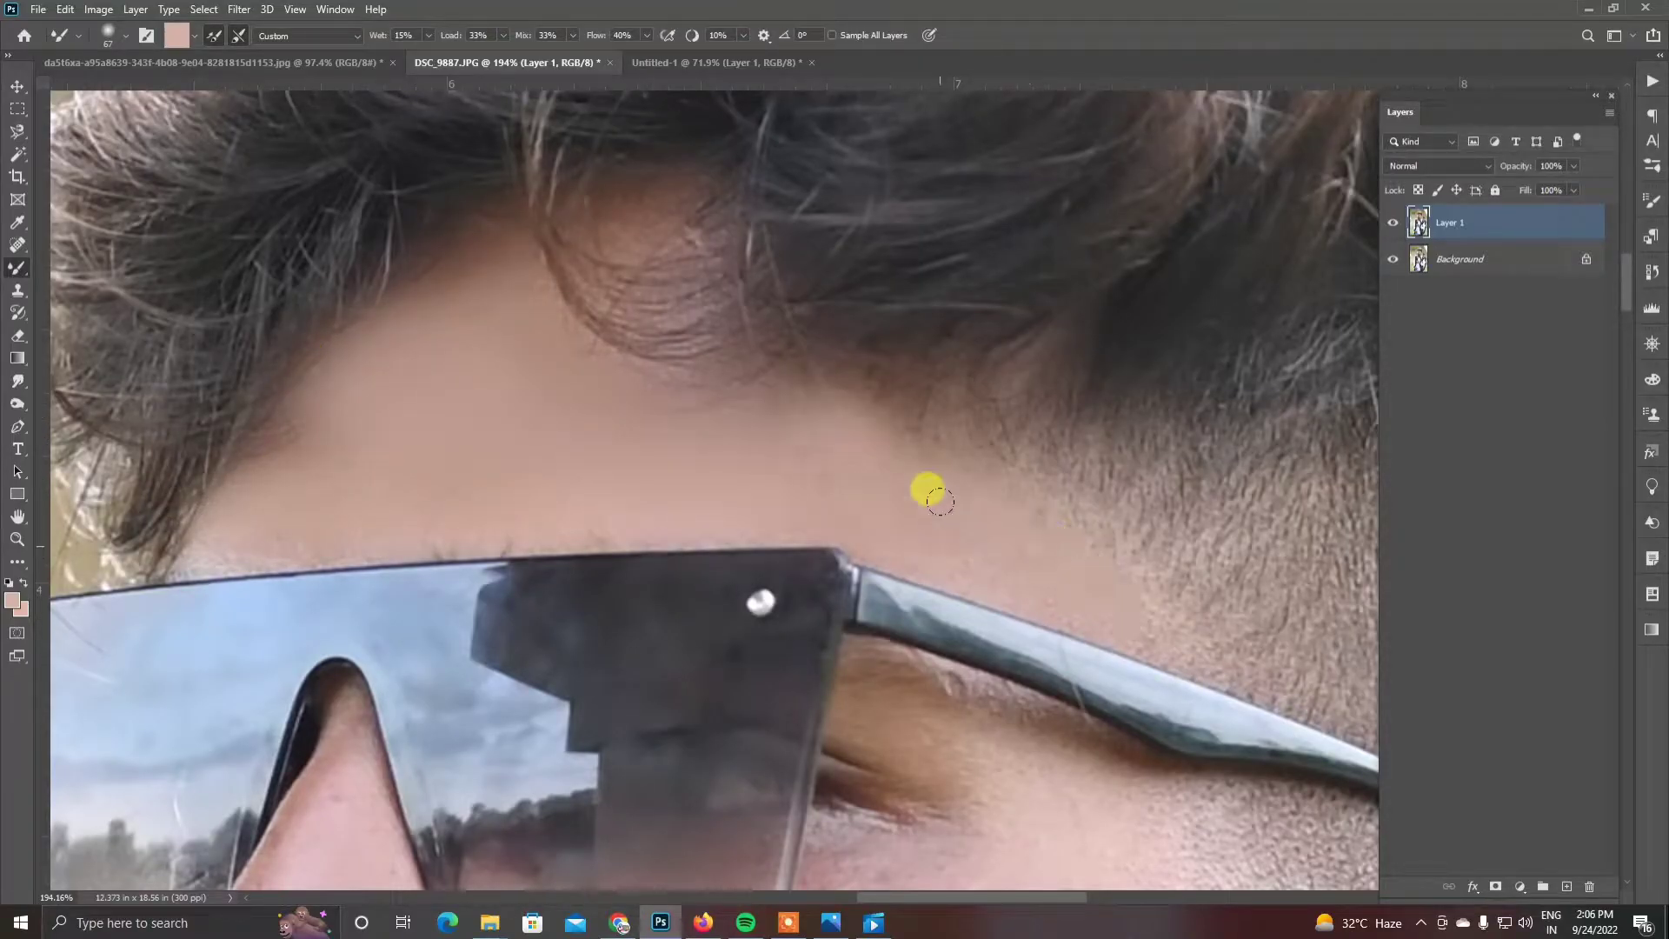
pyautogui.scroll(-4, 610, 417)
pyautogui.scroll(3, 512, 434)
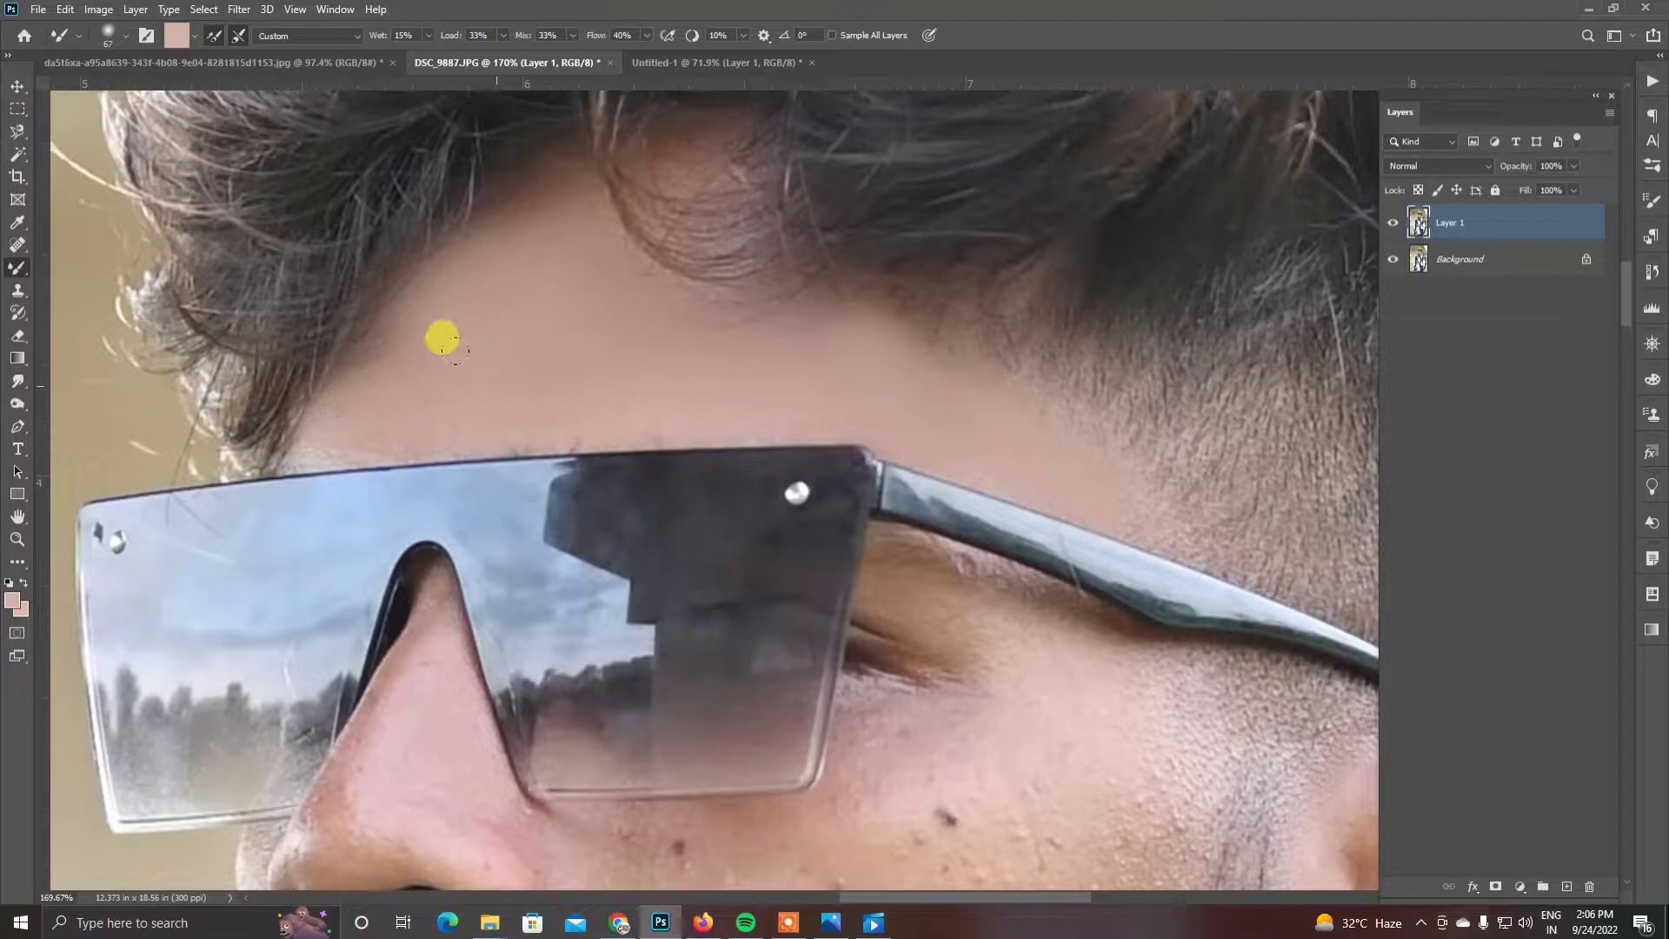
# Smooth the skin beside the eye and down the outer cheek in front of the sideburn.
pyautogui.scroll(-4, 603, 403)
pyautogui.scroll(-1, 853, 451)
pyautogui.scroll(4, 732, 280)
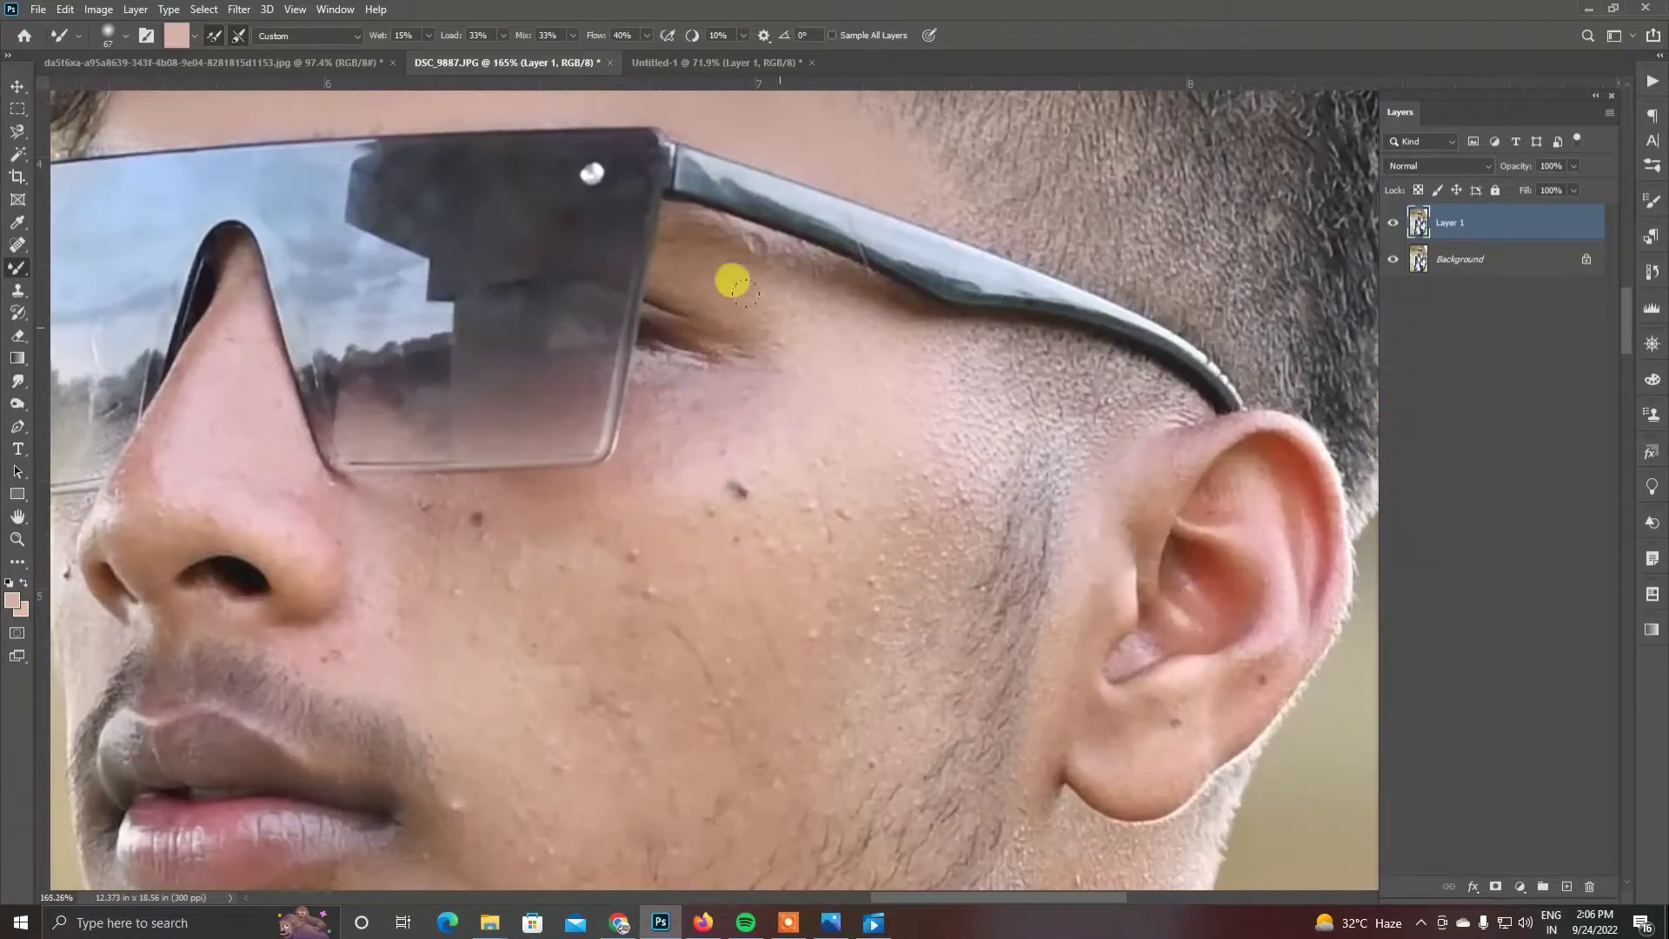
pyautogui.moveTo(733, 281)
pyautogui.mouseDown()
pyautogui.moveTo(826, 272)
pyautogui.moveTo(916, 518)
pyautogui.moveTo(910, 380)
pyautogui.moveTo(859, 622)
pyautogui.mouseUp()
# Set the mixer brush to 92 px and smooth the blemished cheek beneath the sunglasses and beside the nose.
pyautogui.scroll(-2, 824, 488)
pyautogui.scroll(-4, 823, 470)
pyautogui.rightClick(829, 459)
pyautogui.moveTo(959, 519); pyautogui.dragTo(990, 522)
pyautogui.click(764, 401)
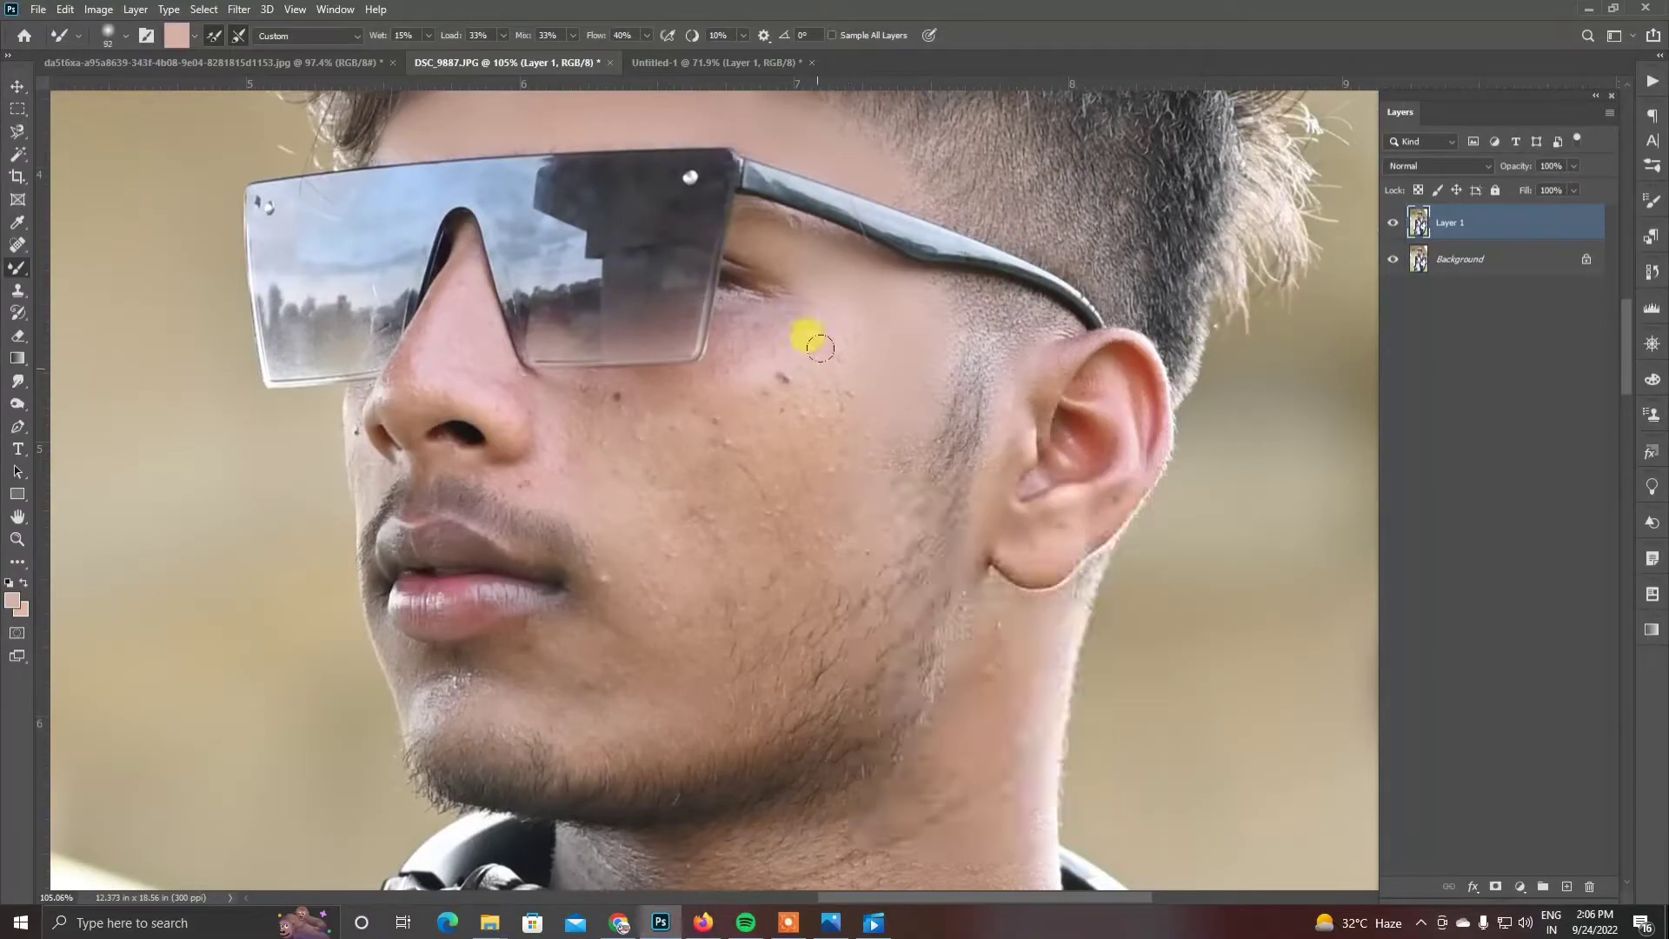
pyautogui.moveTo(736, 315)
pyautogui.mouseDown()
pyautogui.moveTo(743, 439)
pyautogui.moveTo(874, 425)
pyautogui.moveTo(652, 525)
pyautogui.mouseUp()
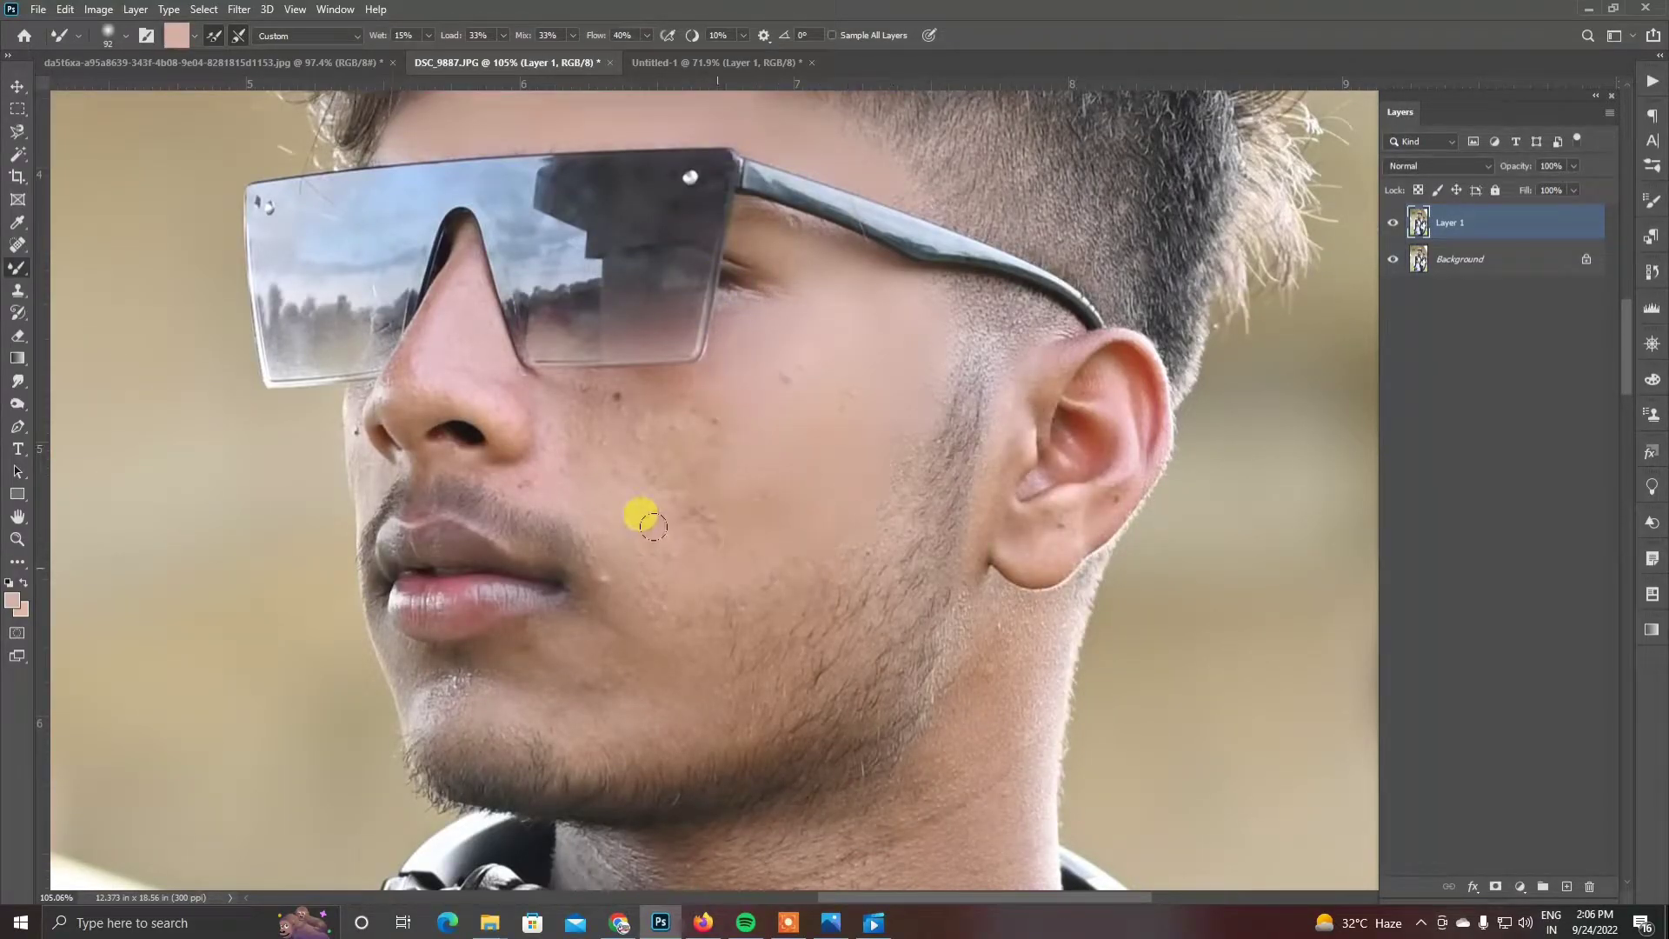
pyautogui.moveTo(696, 385); pyautogui.dragTo(651, 389)
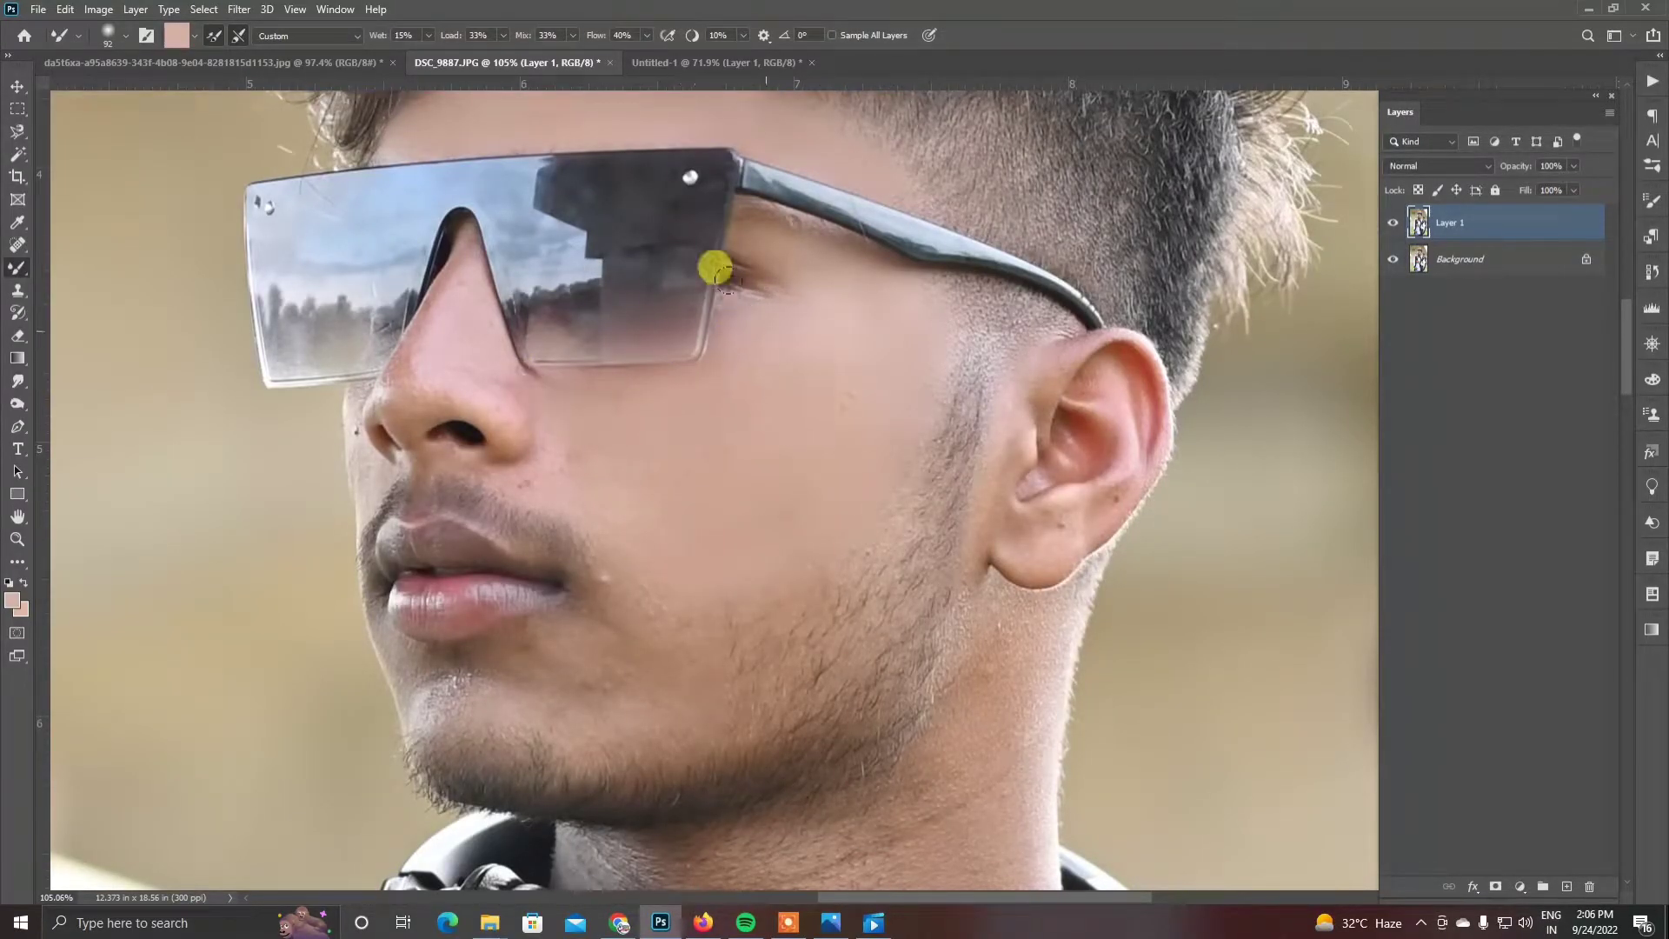
pyautogui.moveTo(726, 280); pyautogui.dragTo(566, 440)
# Smooth the lower cheek and the skin beside the corner of the mouth down to the beard.
pyautogui.moveTo(640, 534)
pyautogui.mouseDown()
pyautogui.moveTo(673, 615)
pyautogui.moveTo(746, 560)
pyautogui.moveTo(713, 574)
pyautogui.mouseUp()
pyautogui.scroll(-1, 643, 587)
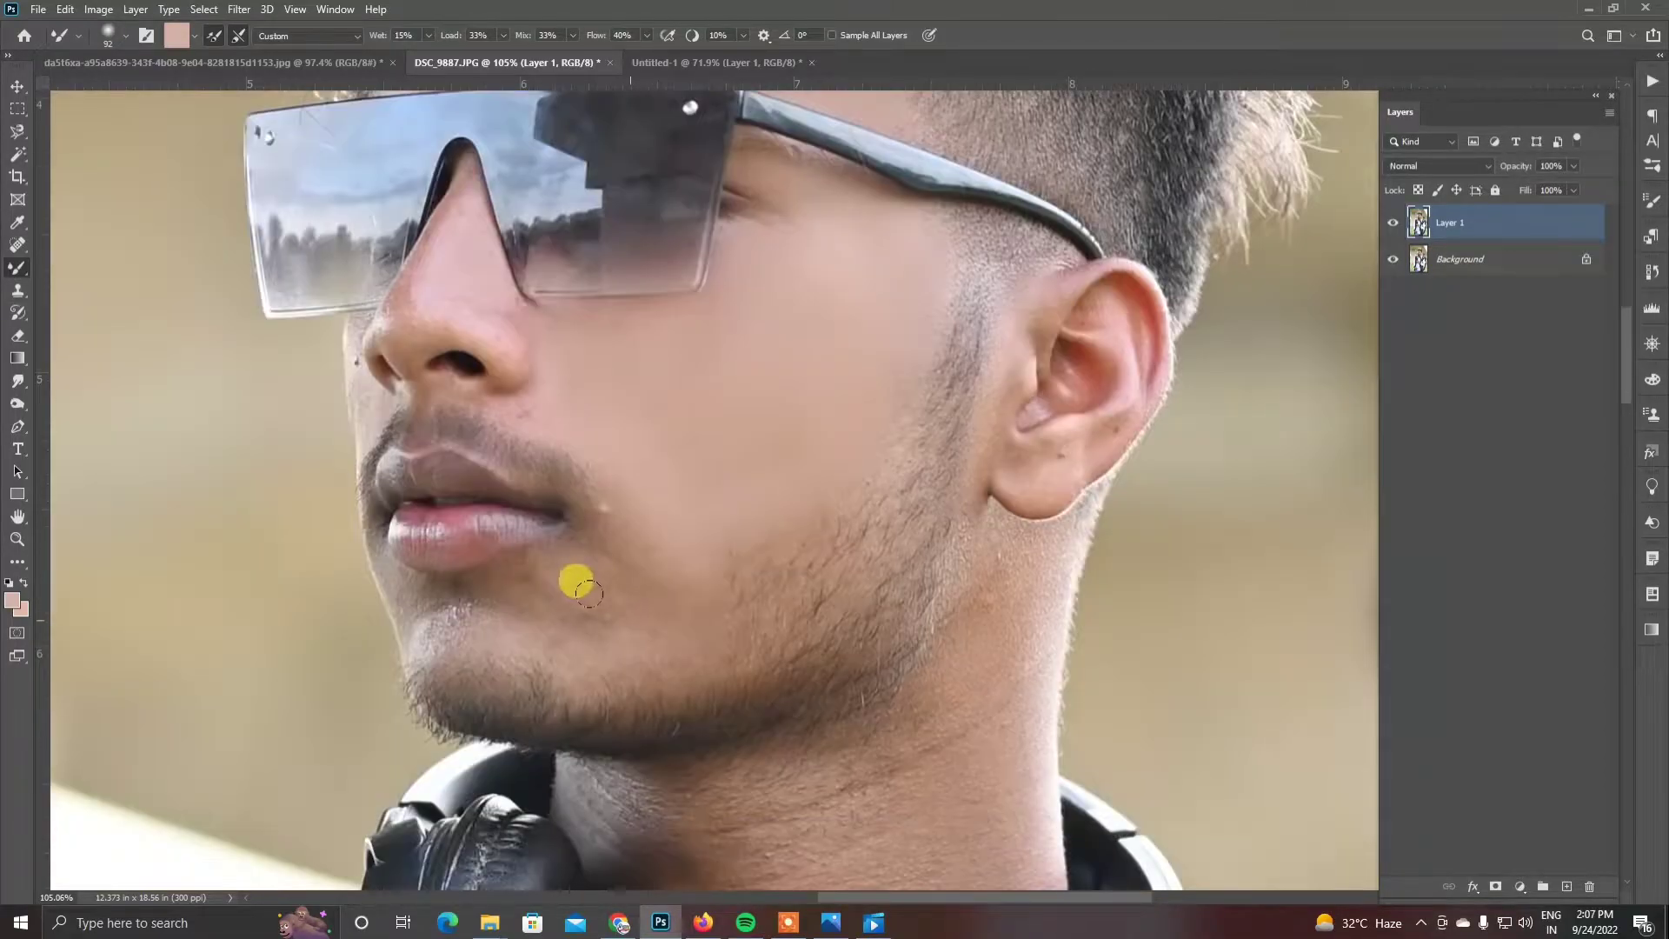
pyautogui.moveTo(588, 594)
pyautogui.mouseDown()
pyautogui.moveTo(561, 624)
pyautogui.moveTo(659, 564)
pyautogui.mouseUp()
# Switch to a smaller mixer brush and smooth the skin under the nose above the moustache.
pyautogui.scroll(-4, 645, 560)
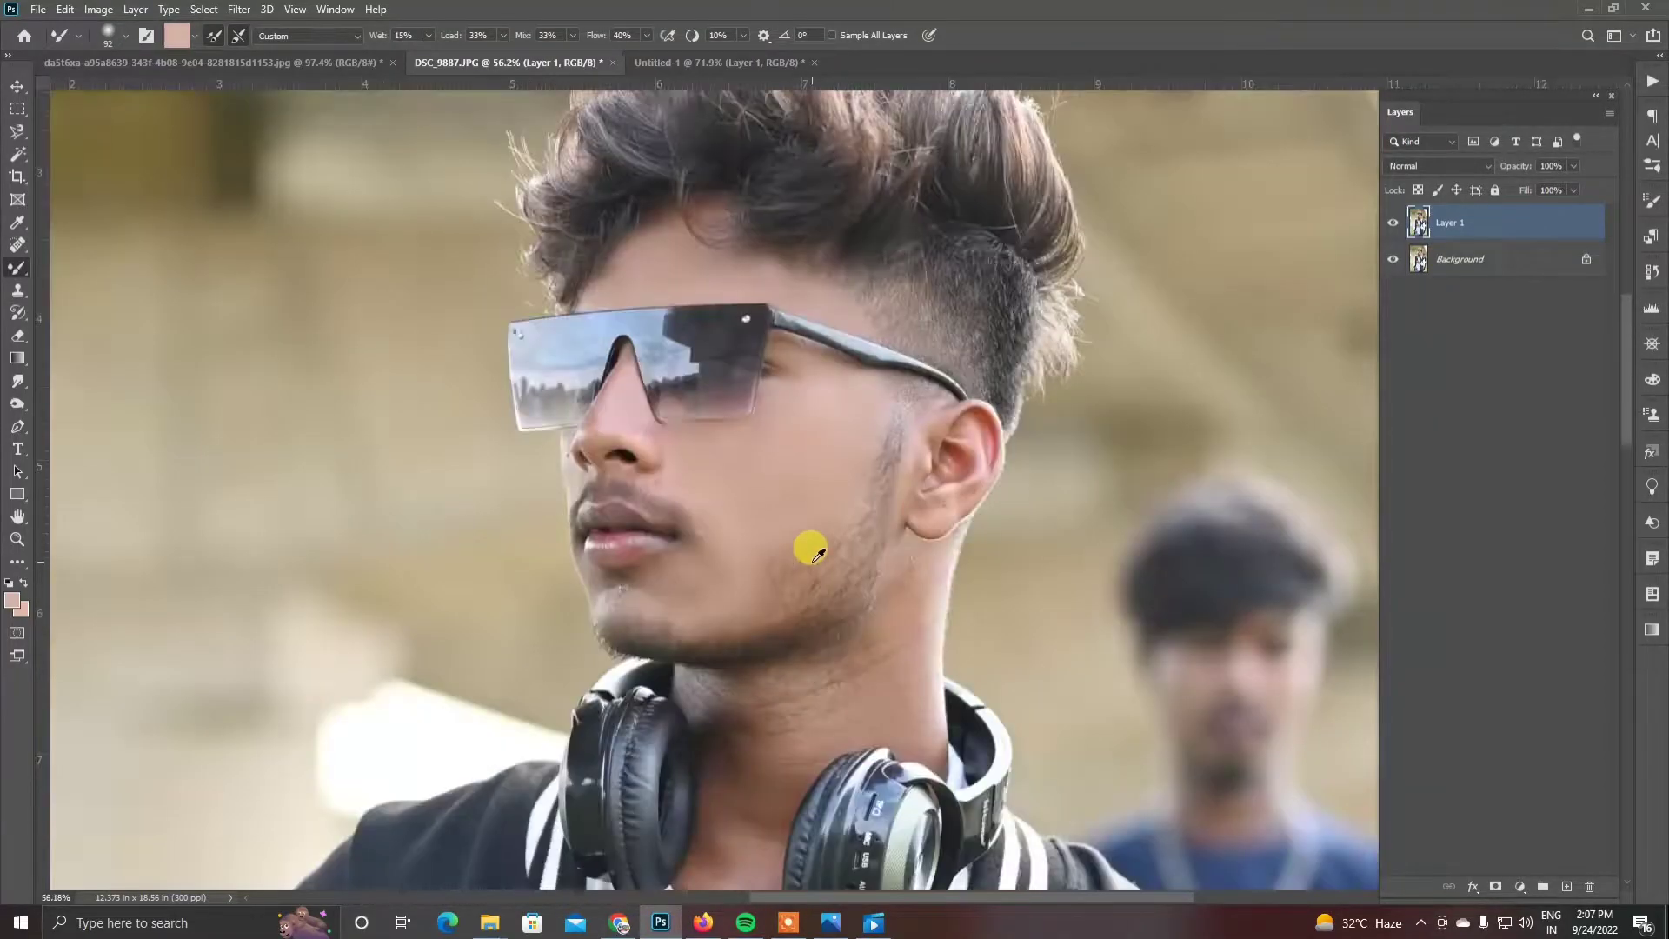
pyautogui.scroll(10, 656, 507)
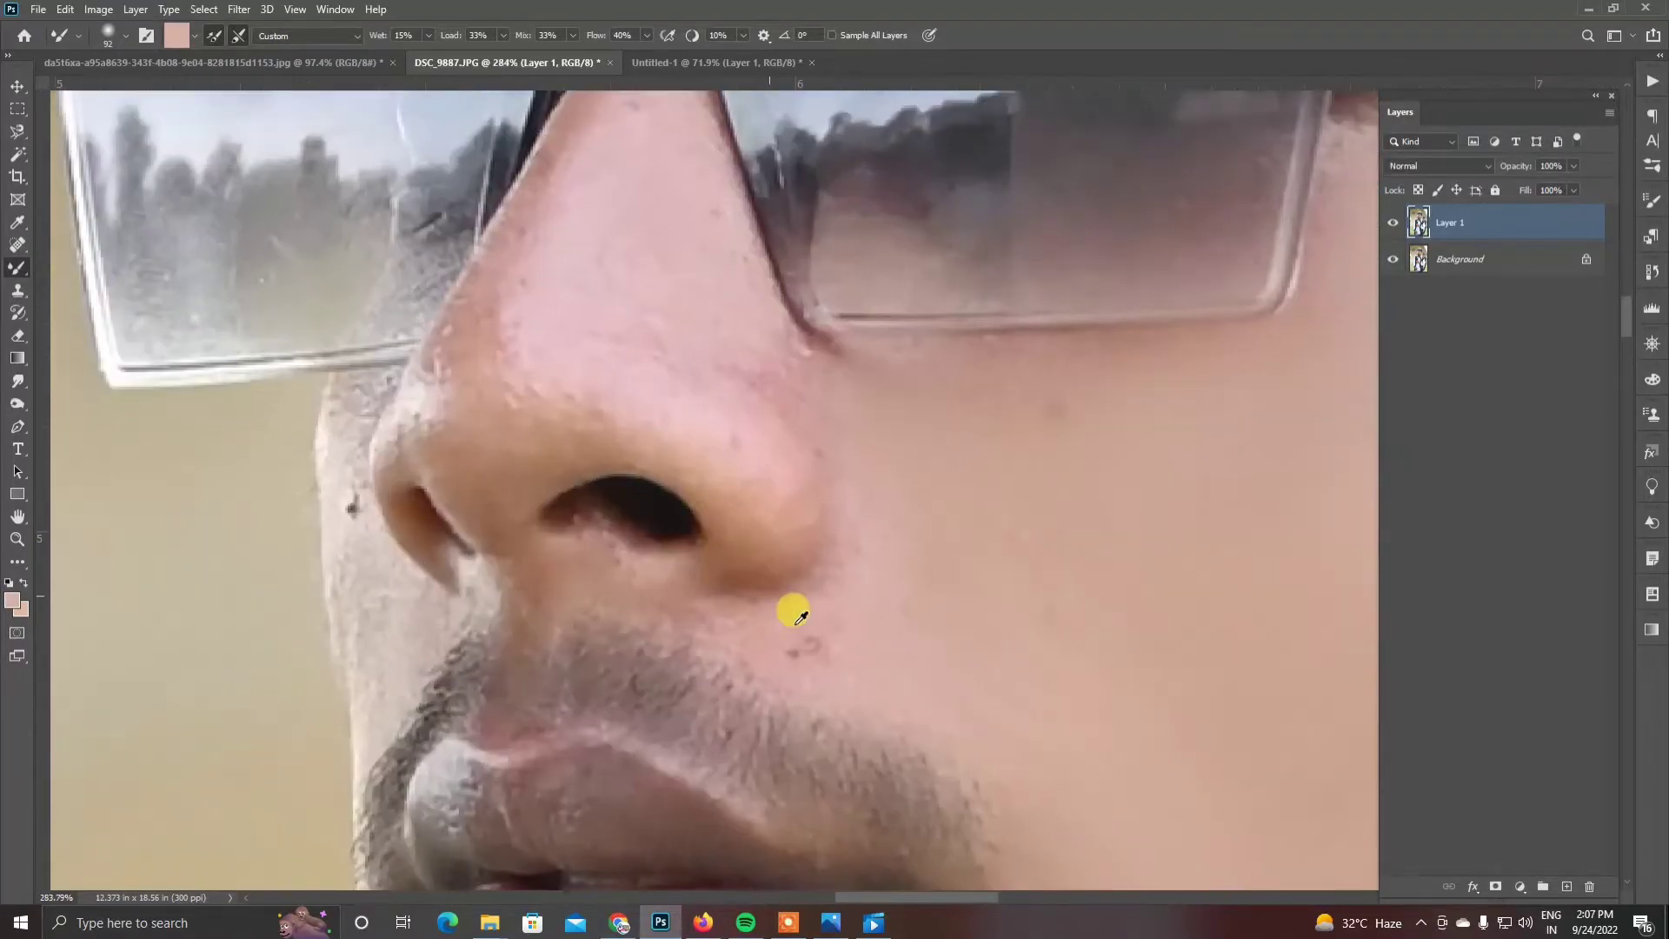
pyautogui.scroll(-2, 778, 522)
pyautogui.rightClick(895, 501)
pyautogui.moveTo(1025, 545); pyautogui.dragTo(1004, 546)
pyautogui.click(598, 464)
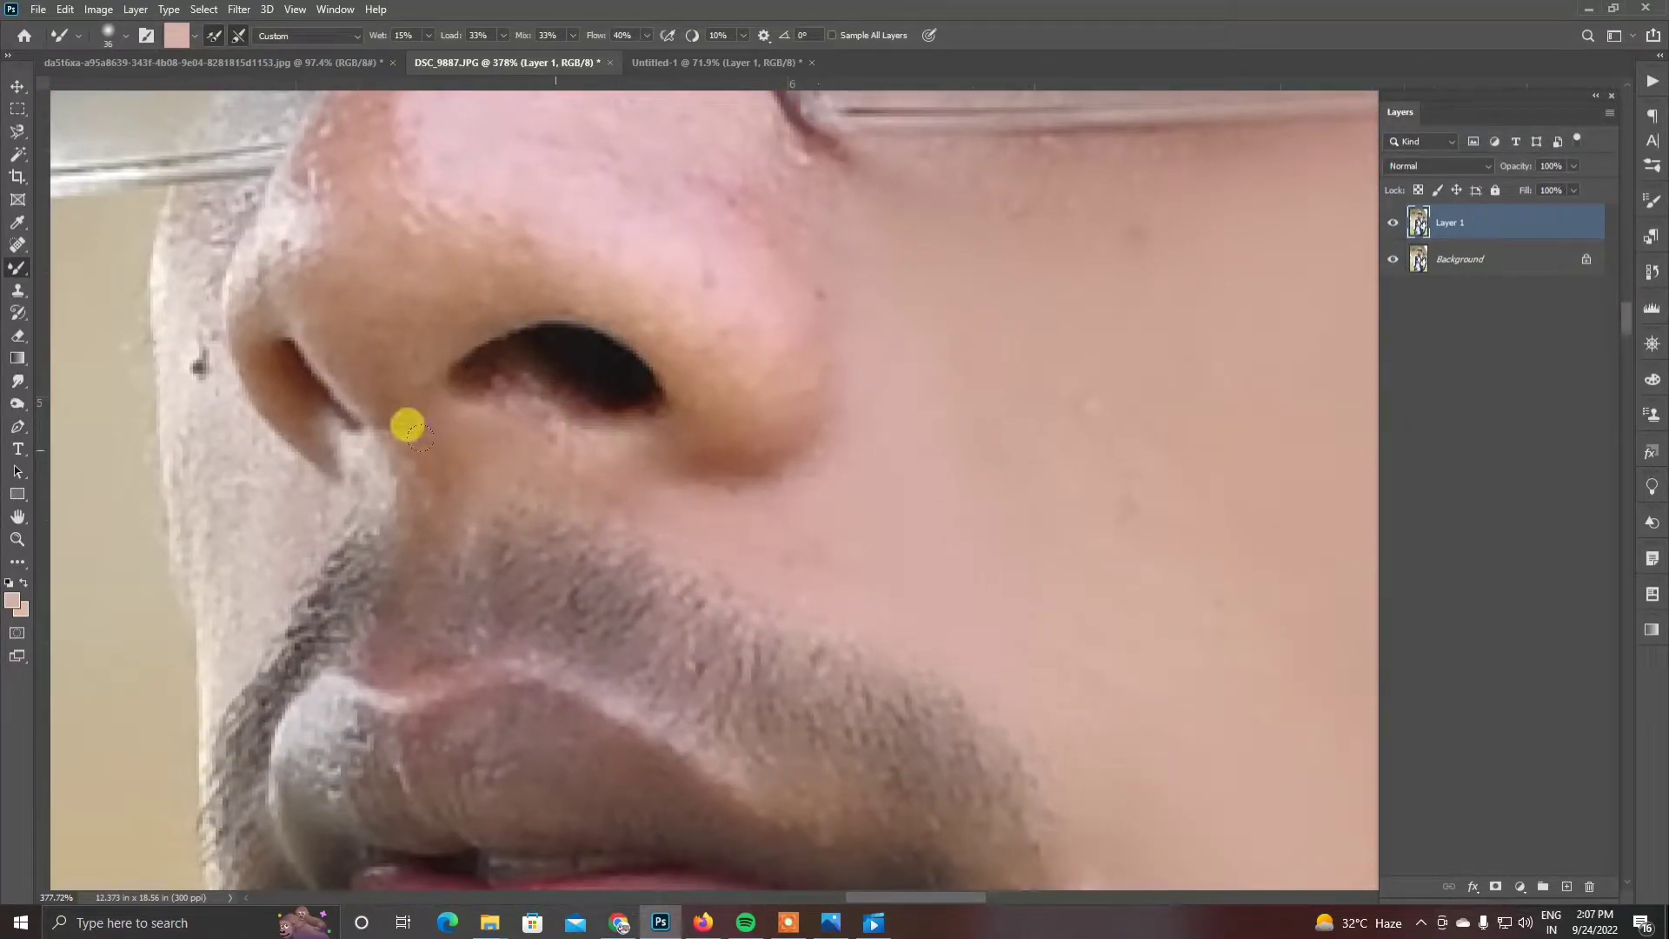
# Smooth the tip, side and bridge of the nose up to the sunglasses with the mixer brush.
pyautogui.scroll(3, 609, 443)
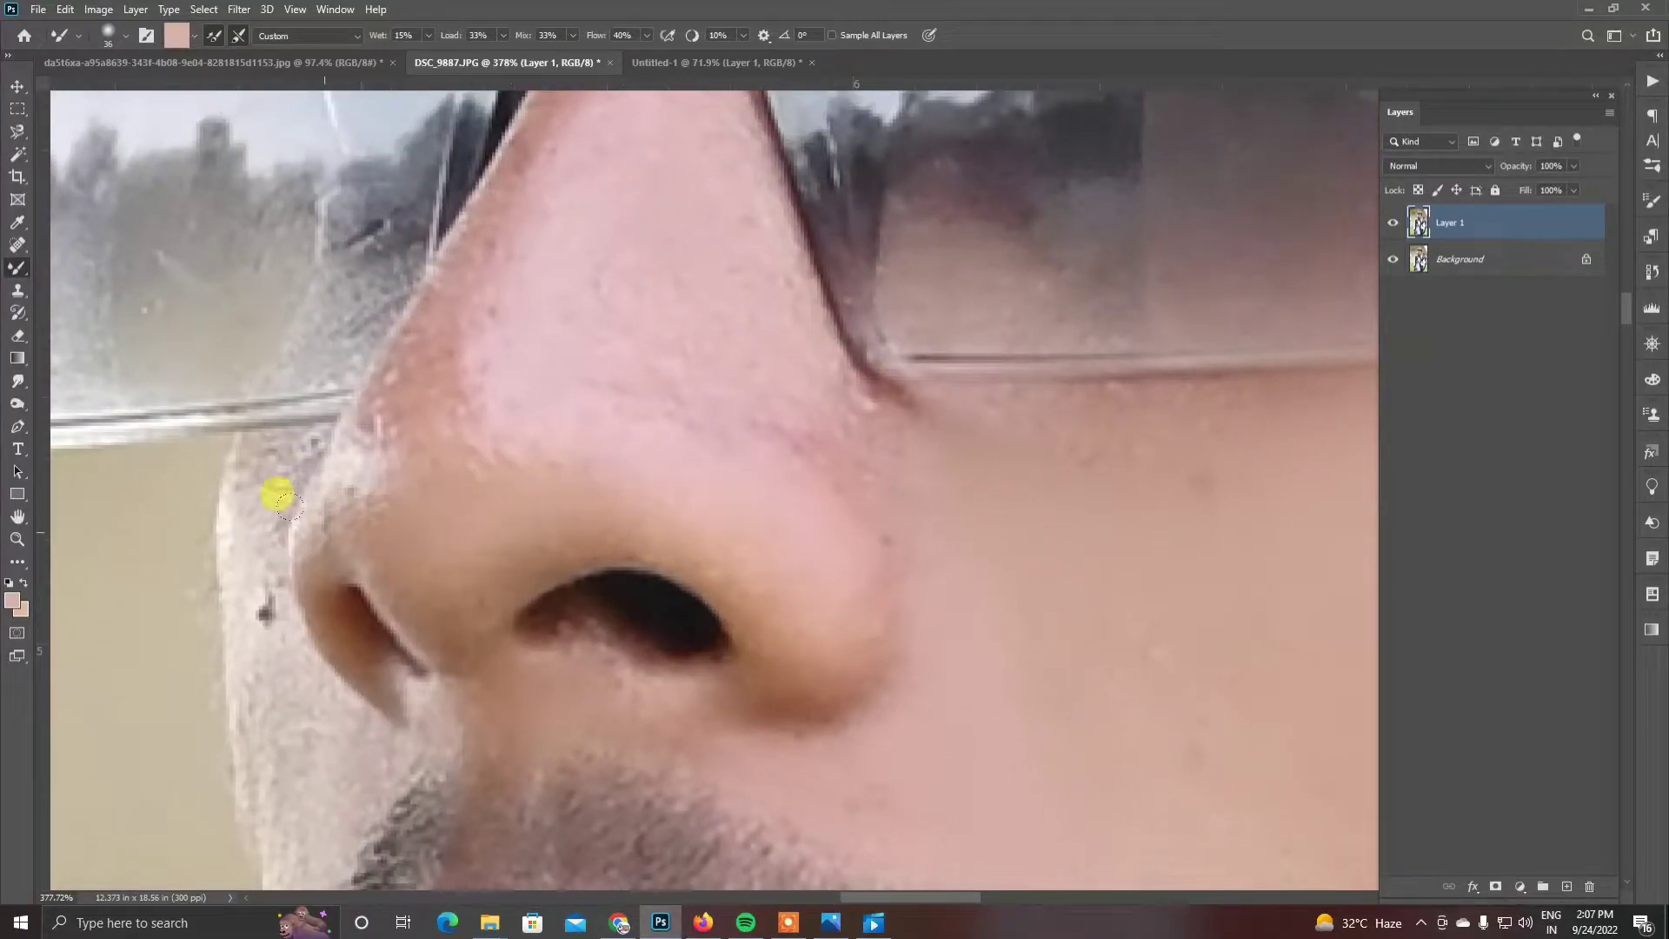
pyautogui.scroll(3, 791, 504)
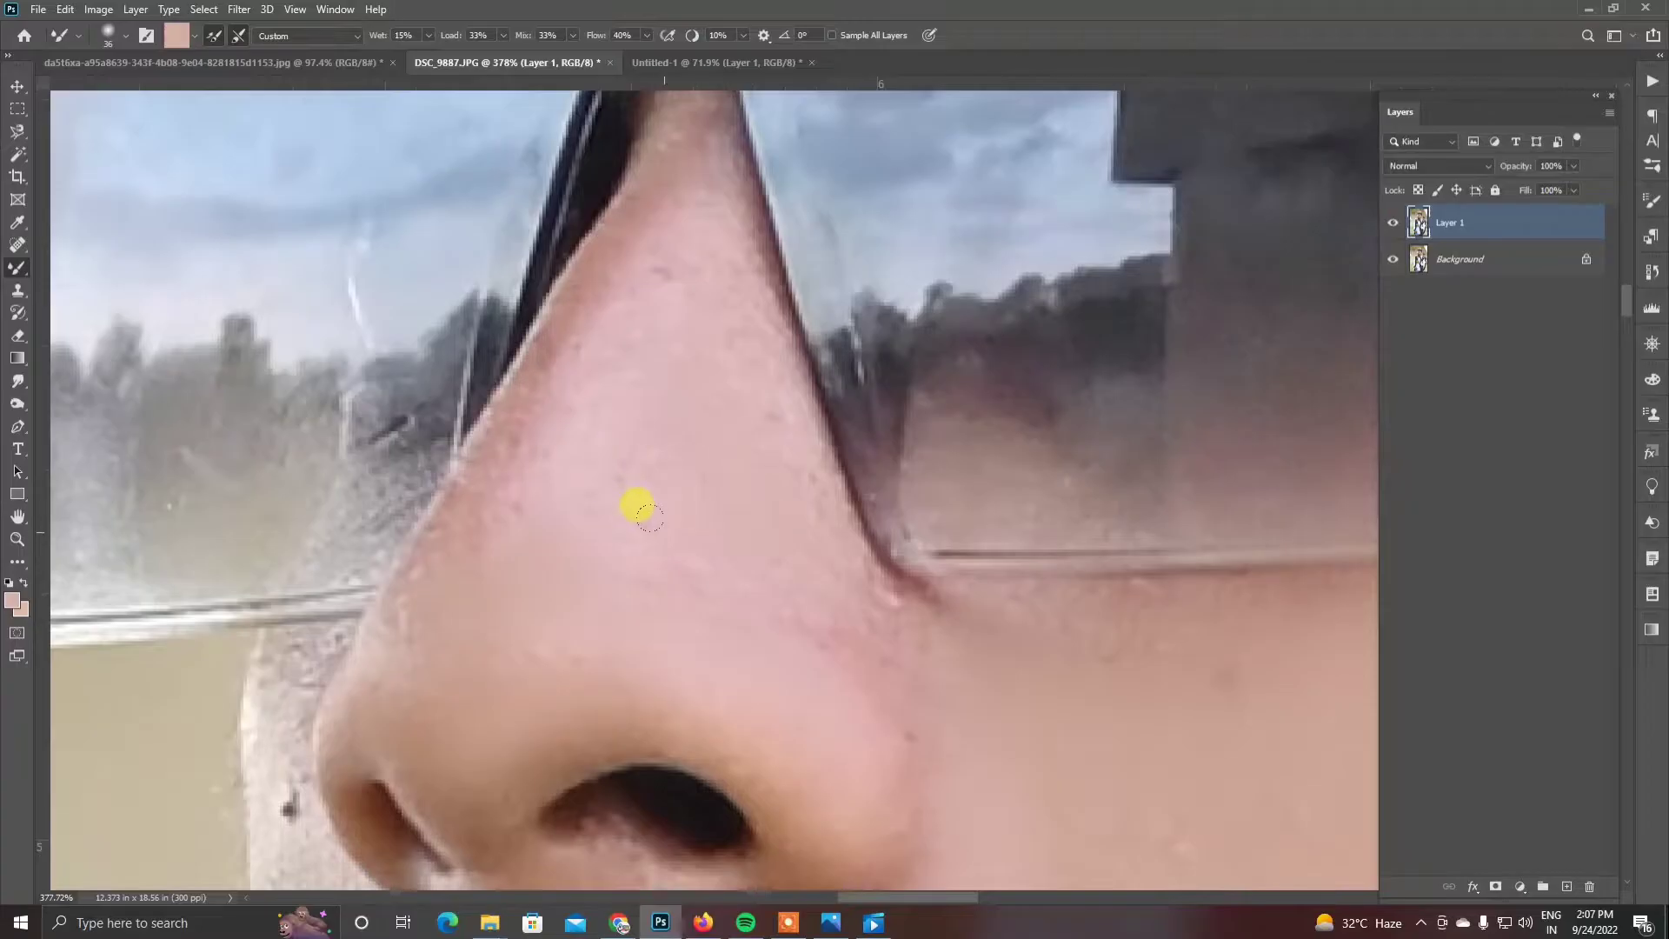
pyautogui.scroll(-1, 626, 392)
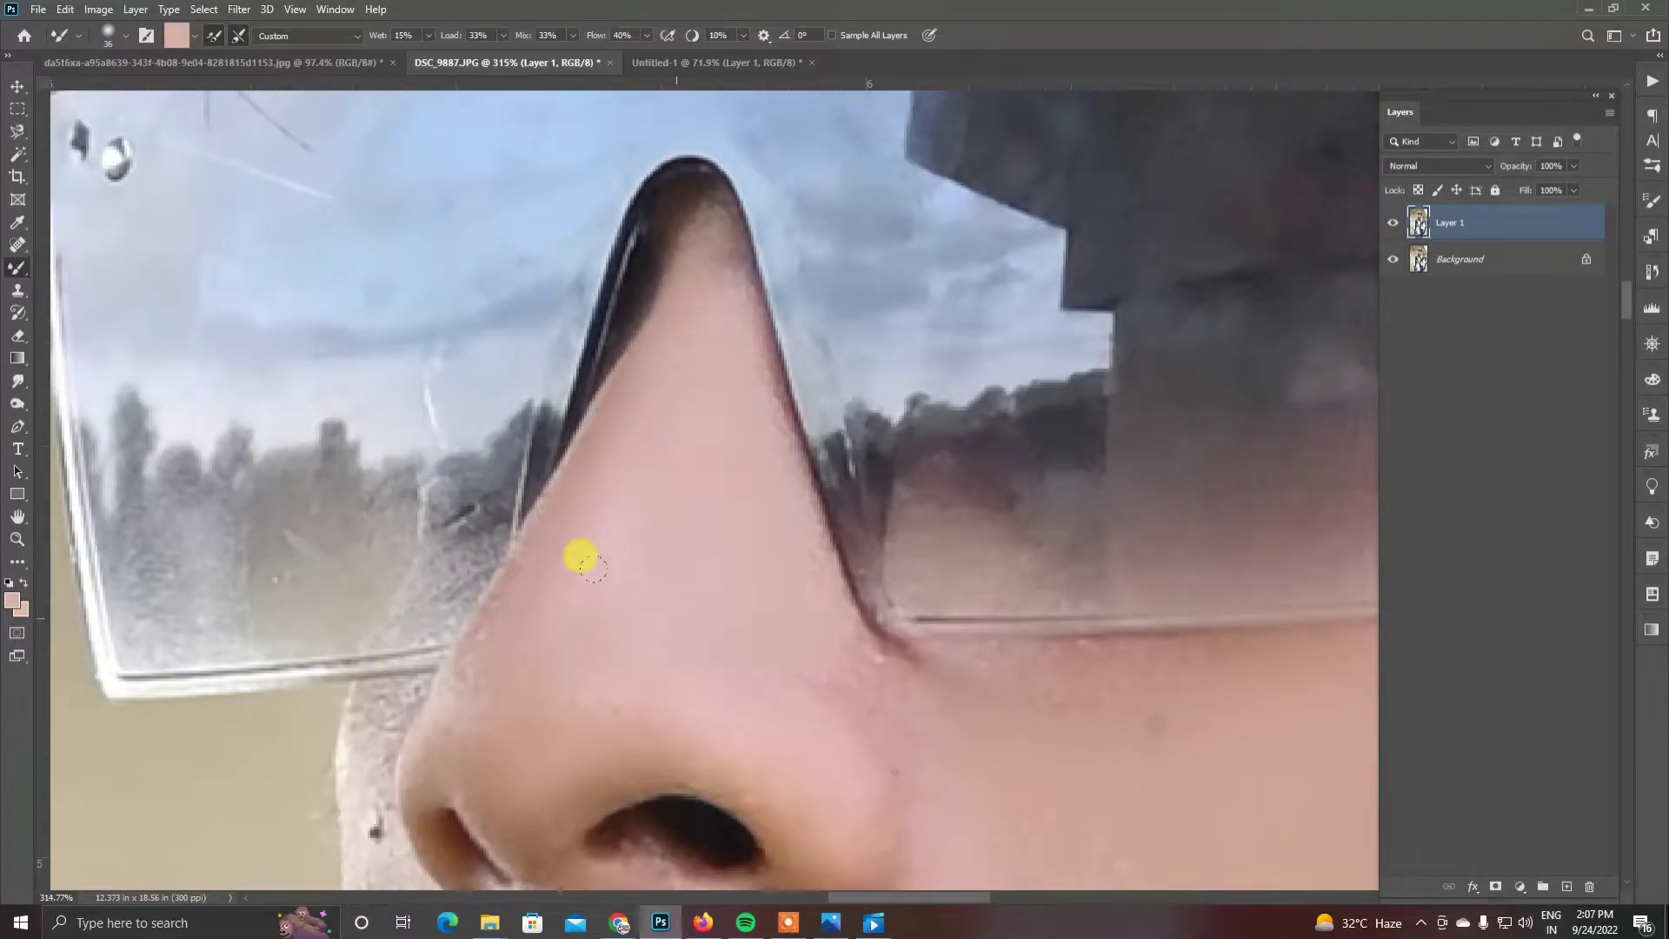
pyautogui.scroll(-3, 580, 554)
pyautogui.scroll(2, 884, 492)
pyautogui.scroll(1, 884, 492)
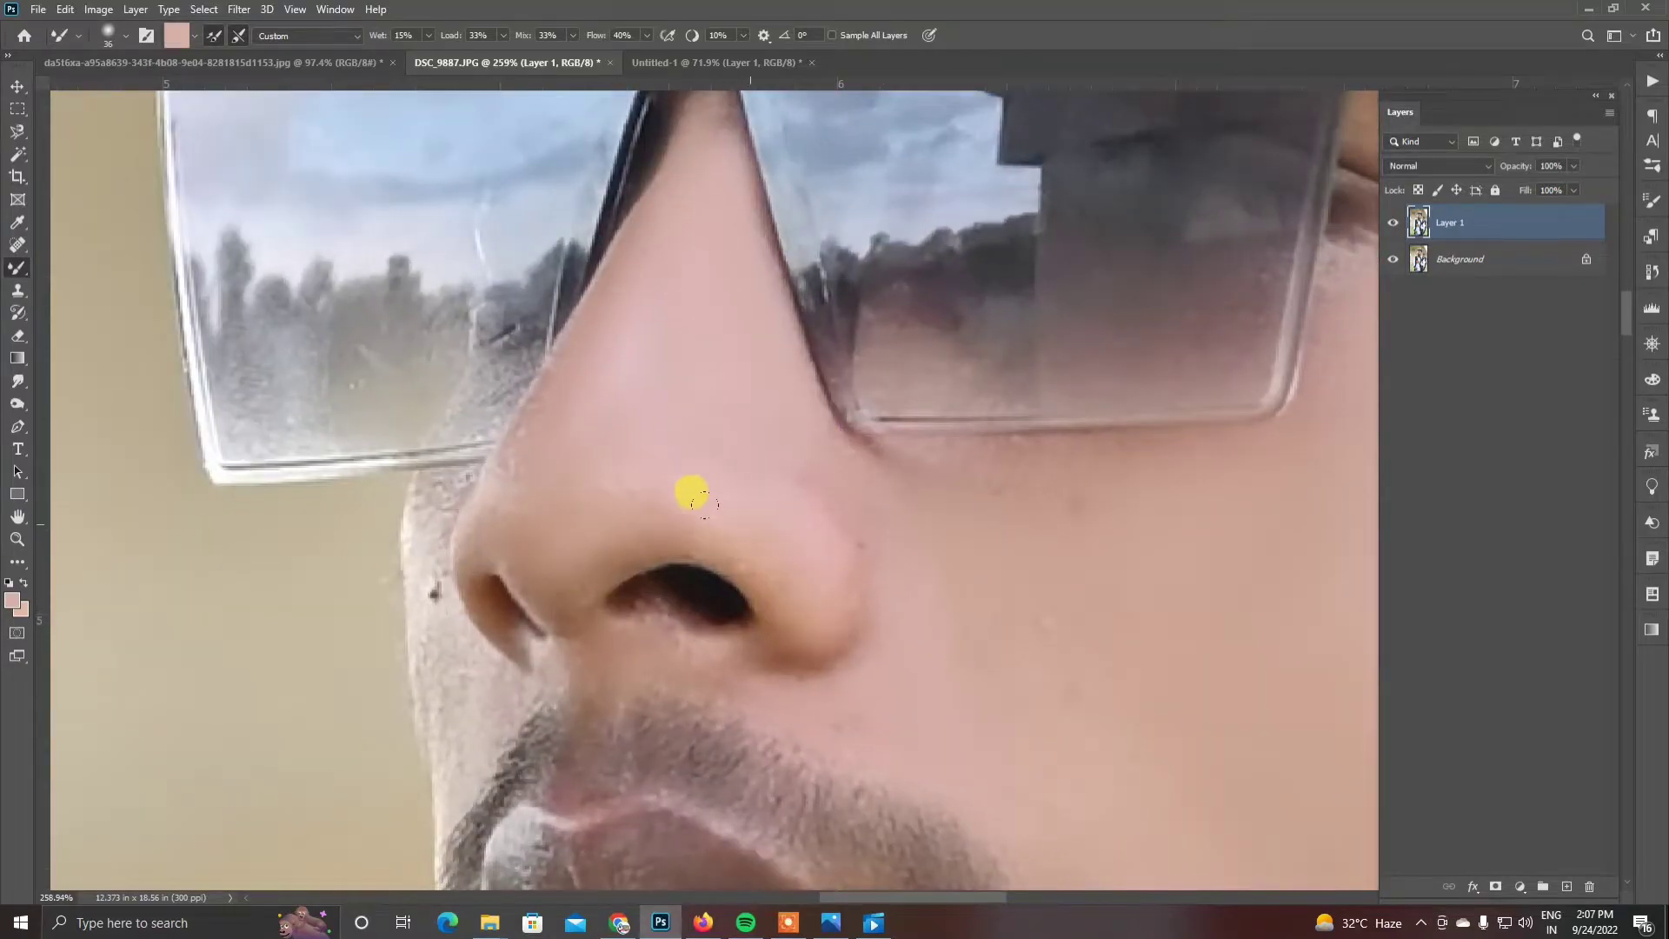
pyautogui.scroll(-5, 682, 533)
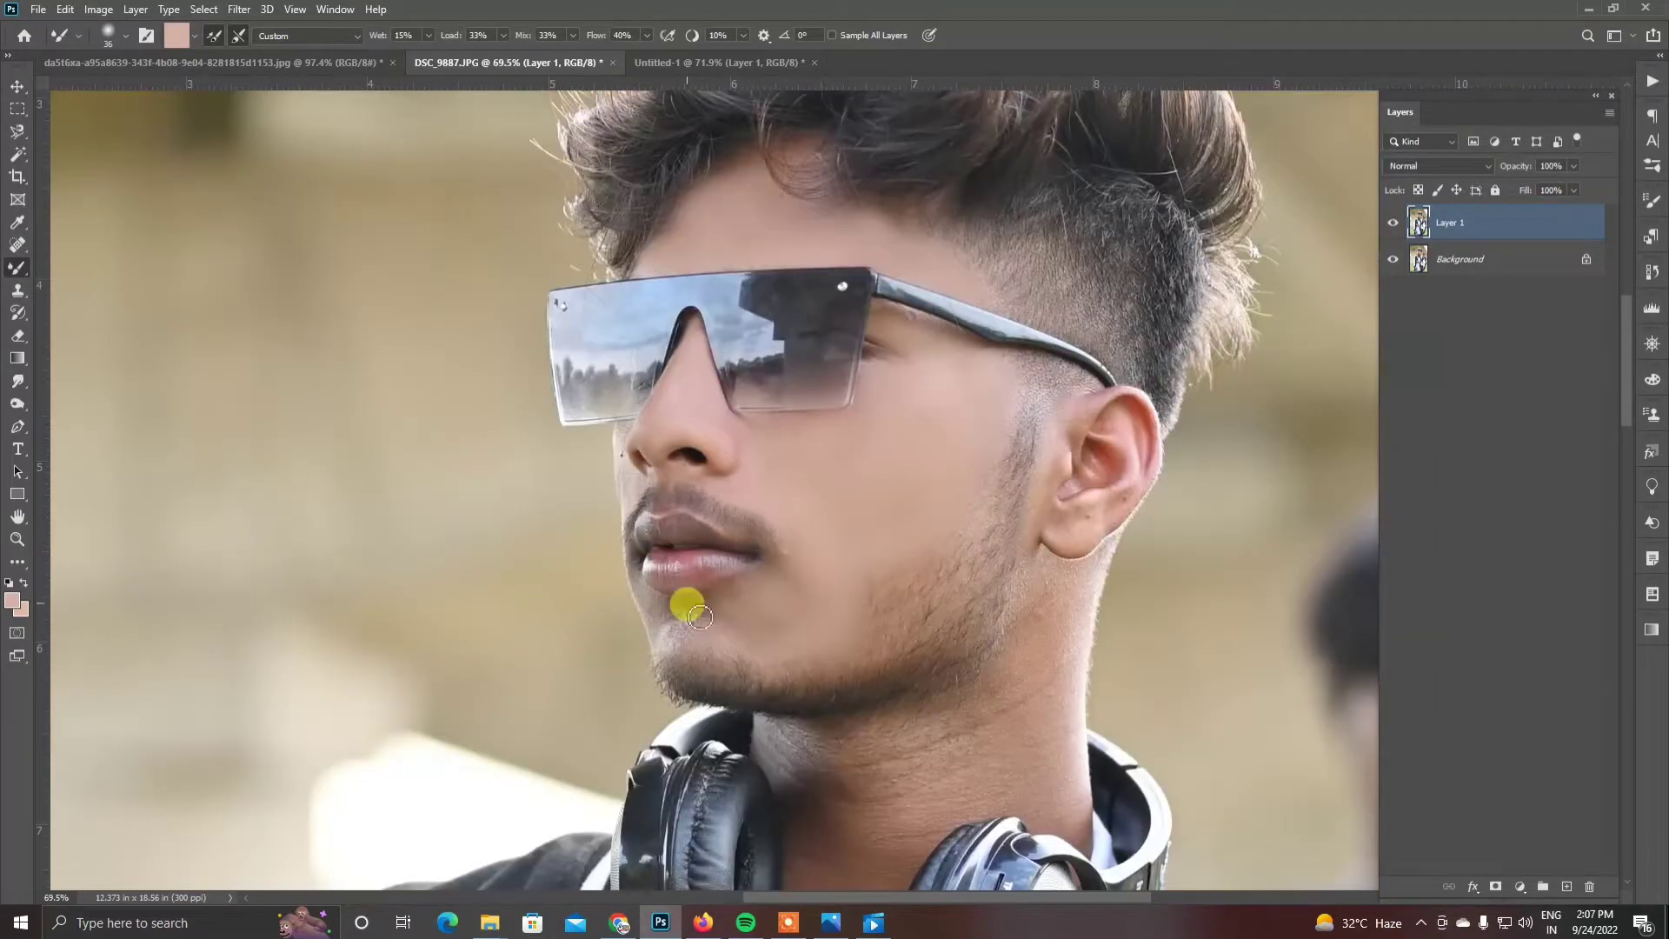
# Reduce the mixer brush to 32 px and smooth the skin below the lower lip along the face's outer edge.
pyautogui.scroll(5, 644, 595)
pyautogui.scroll(4, 645, 606)
pyautogui.rightClick(817, 356)
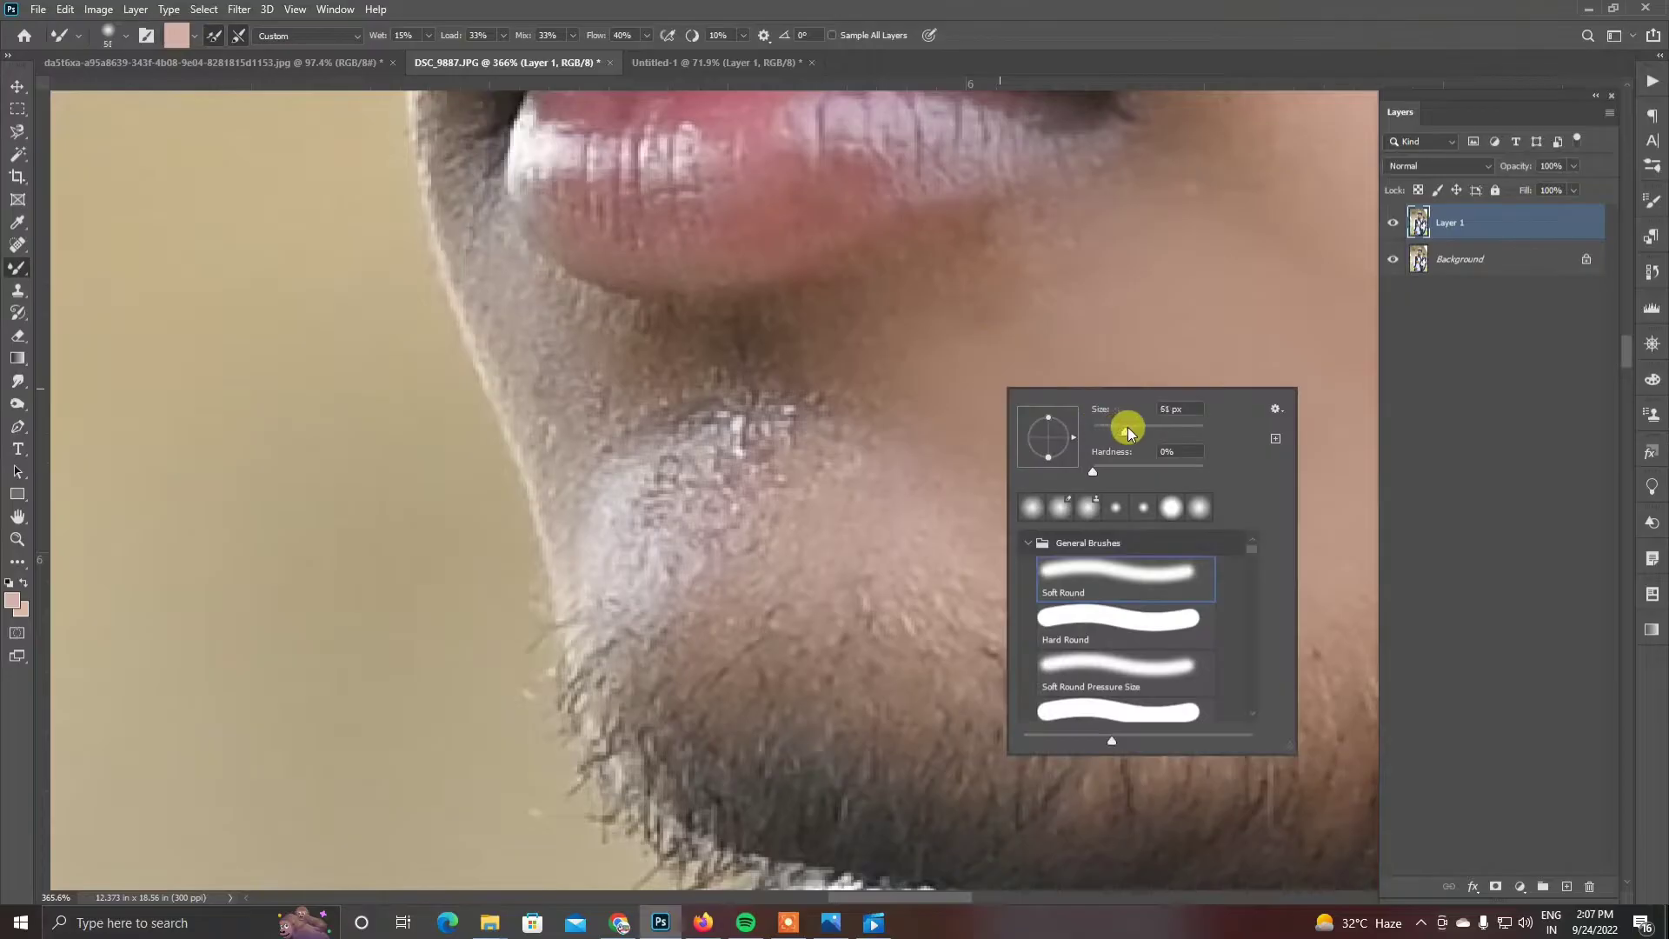
pyautogui.click(1129, 430)
pyautogui.click(954, 297)
pyautogui.scroll(1, 661, 434)
pyautogui.moveTo(581, 387); pyautogui.dragTo(877, 443)
pyautogui.rightClick(946, 400)
pyautogui.click(1088, 475)
pyautogui.click(770, 289)
pyautogui.moveTo(821, 338)
pyautogui.mouseDown()
pyautogui.moveTo(887, 454)
pyautogui.moveTo(781, 343)
pyautogui.moveTo(864, 605)
pyautogui.moveTo(874, 505)
pyautogui.moveTo(817, 344)
pyautogui.mouseUp()
pyautogui.moveTo(817, 455); pyautogui.dragTo(732, 171)
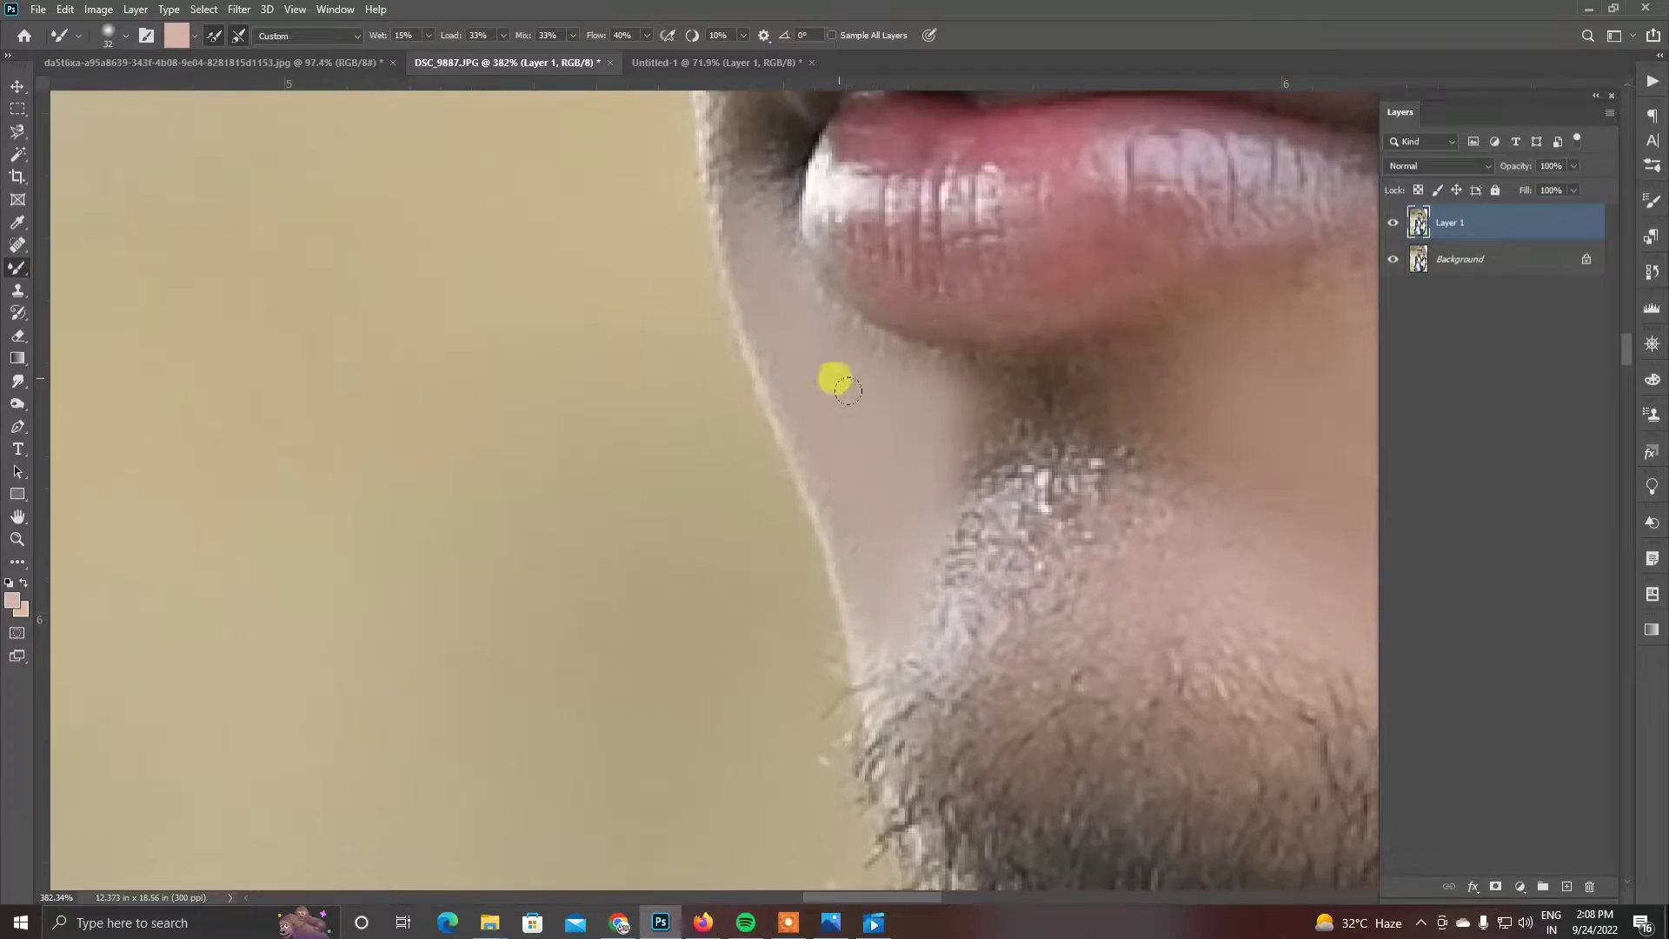
# Smooth the narrow strip of far cheek beside the moustache and nose up to the sunglasses.
pyautogui.scroll(-5, 846, 391)
pyautogui.scroll(2, 856, 338)
pyautogui.scroll(4, 844, 502)
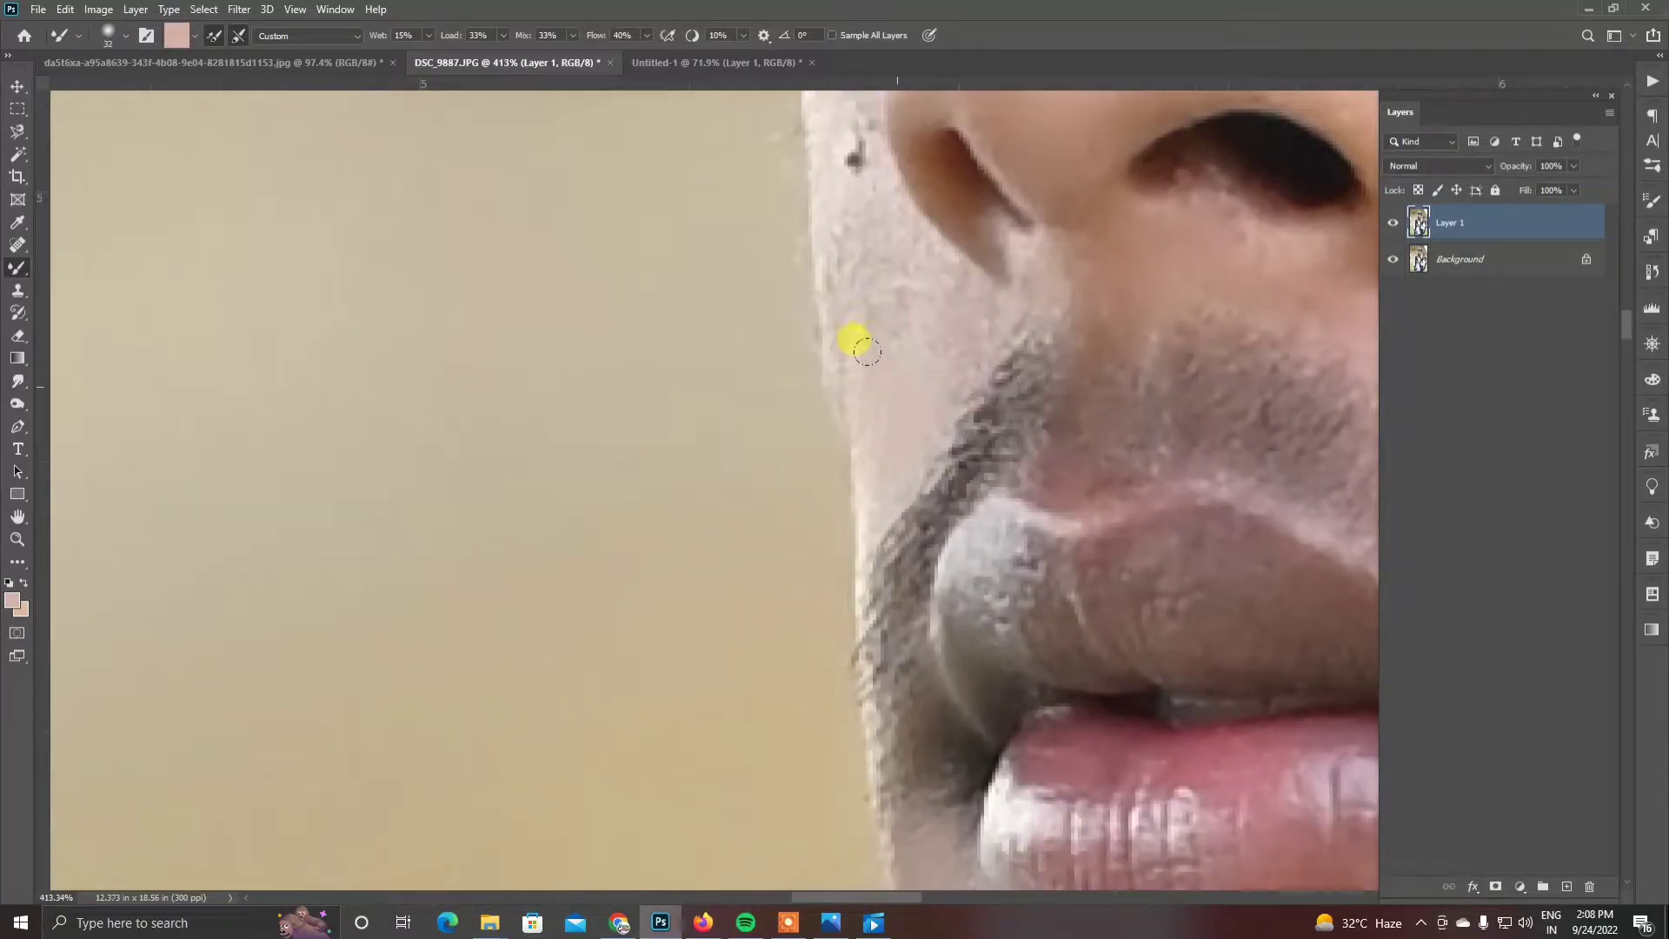
pyautogui.scroll(3, 838, 361)
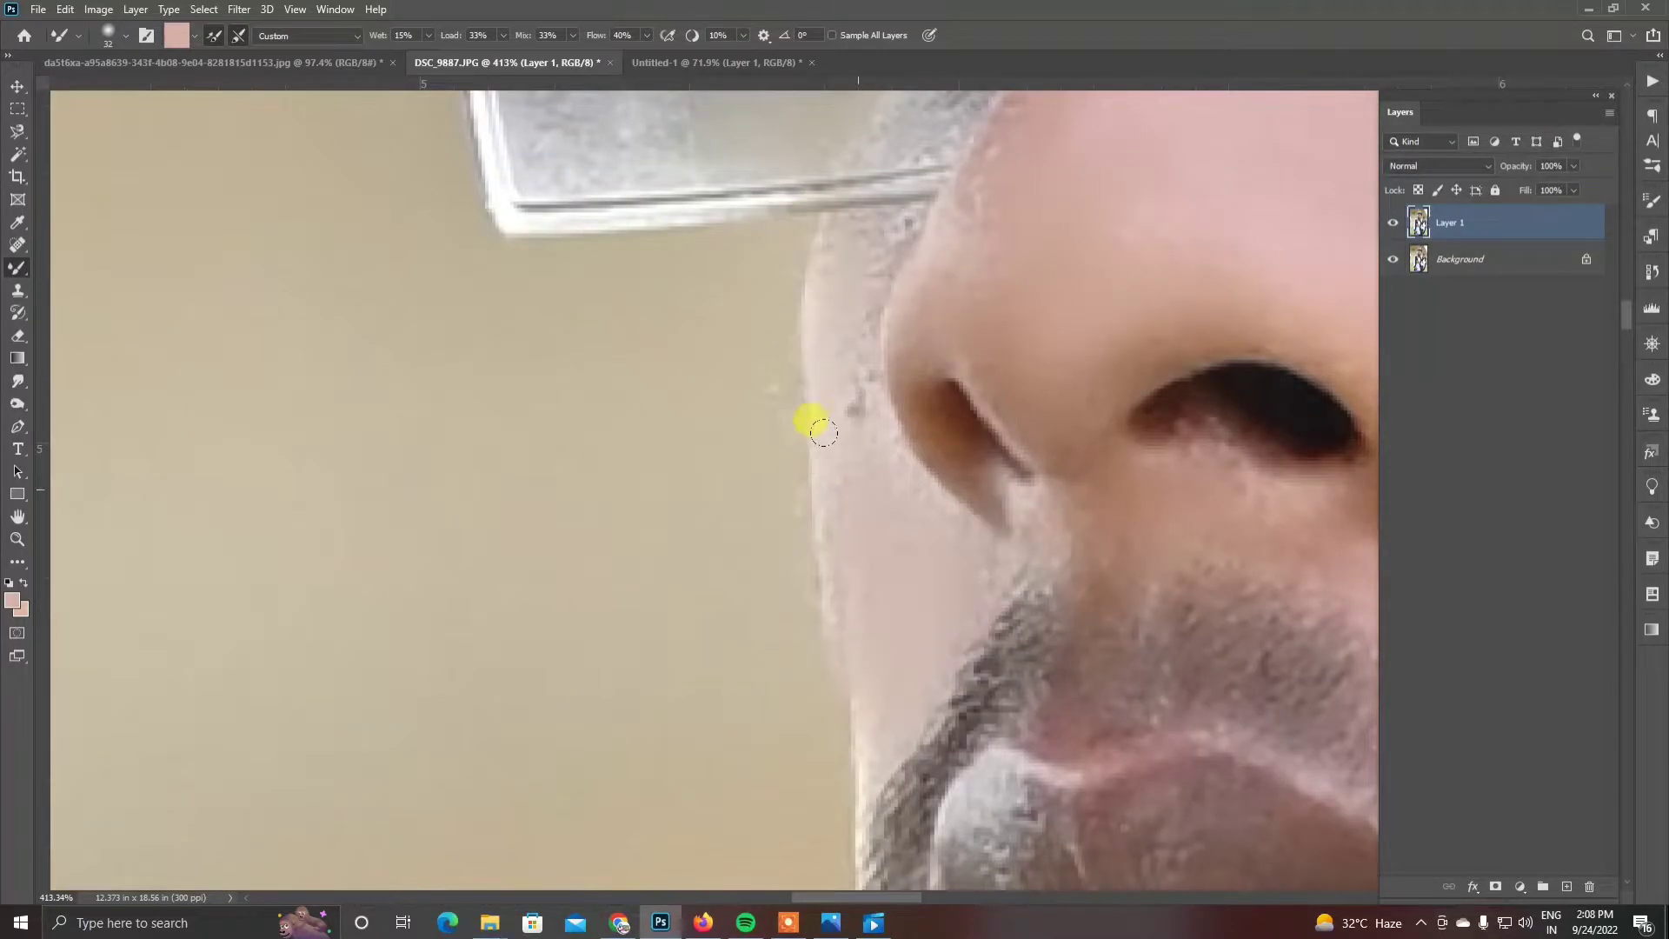
# Set the mixer brush to 102 px and smooth the front of the neck between the beard and the headphones.
pyautogui.scroll(-8, 834, 374)
pyautogui.scroll(-1, 1018, 460)
pyautogui.scroll(4, 1043, 456)
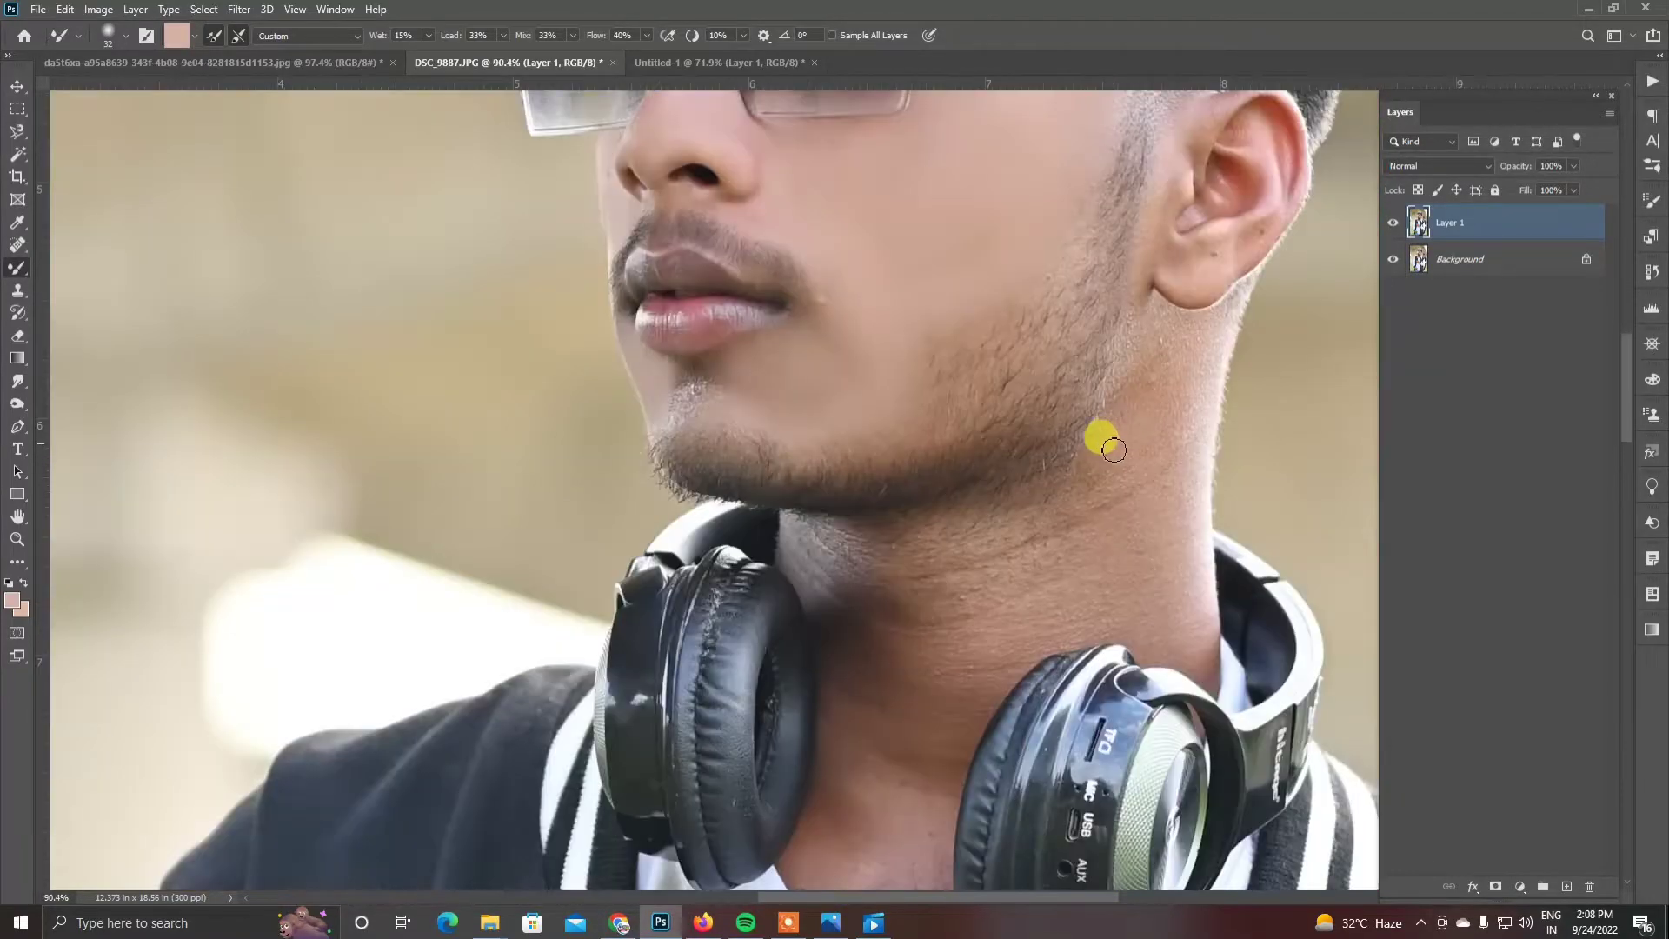
pyautogui.scroll(-1, 1108, 445)
pyautogui.moveTo(1106, 445)
pyautogui.mouseDown()
pyautogui.moveTo(924, 383)
pyautogui.moveTo(949, 408)
pyautogui.mouseUp()
pyautogui.scroll(2, 872, 375)
pyautogui.rightClick(873, 365)
pyautogui.moveTo(769, 405)
pyautogui.mouseDown()
pyautogui.moveTo(627, 398)
pyautogui.moveTo(612, 538)
pyautogui.moveTo(687, 436)
pyautogui.mouseUp()
pyautogui.moveTo(797, 330)
pyautogui.mouseDown()
pyautogui.moveTo(664, 358)
pyautogui.moveTo(764, 438)
pyautogui.moveTo(851, 402)
pyautogui.moveTo(717, 526)
pyautogui.moveTo(691, 466)
pyautogui.moveTo(803, 470)
pyautogui.moveTo(657, 630)
pyautogui.moveTo(619, 445)
pyautogui.moveTo(580, 443)
pyautogui.moveTo(704, 420)
pyautogui.moveTo(601, 451)
pyautogui.moveTo(562, 715)
pyautogui.moveTo(604, 818)
pyautogui.moveTo(634, 713)
pyautogui.moveTo(695, 644)
pyautogui.moveTo(616, 663)
pyautogui.moveTo(782, 544)
pyautogui.mouseUp()
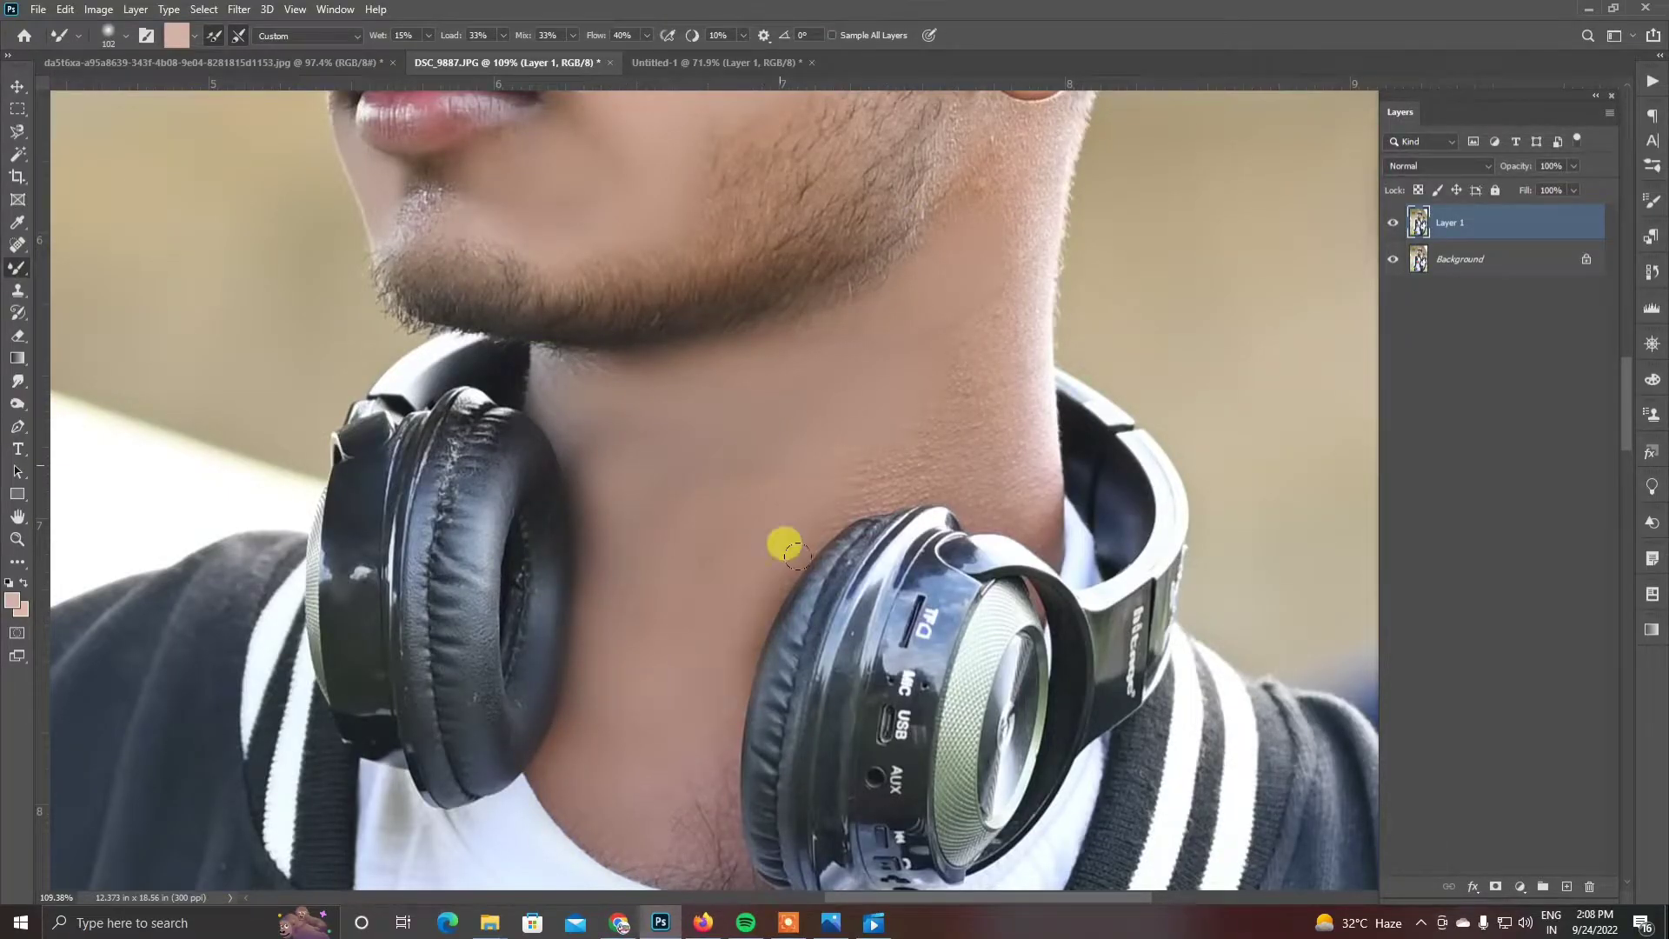
# Smooth the side of the neck from the headphones up to the earlobe.
pyautogui.scroll(2, 872, 613)
pyautogui.scroll(2, 878, 617)
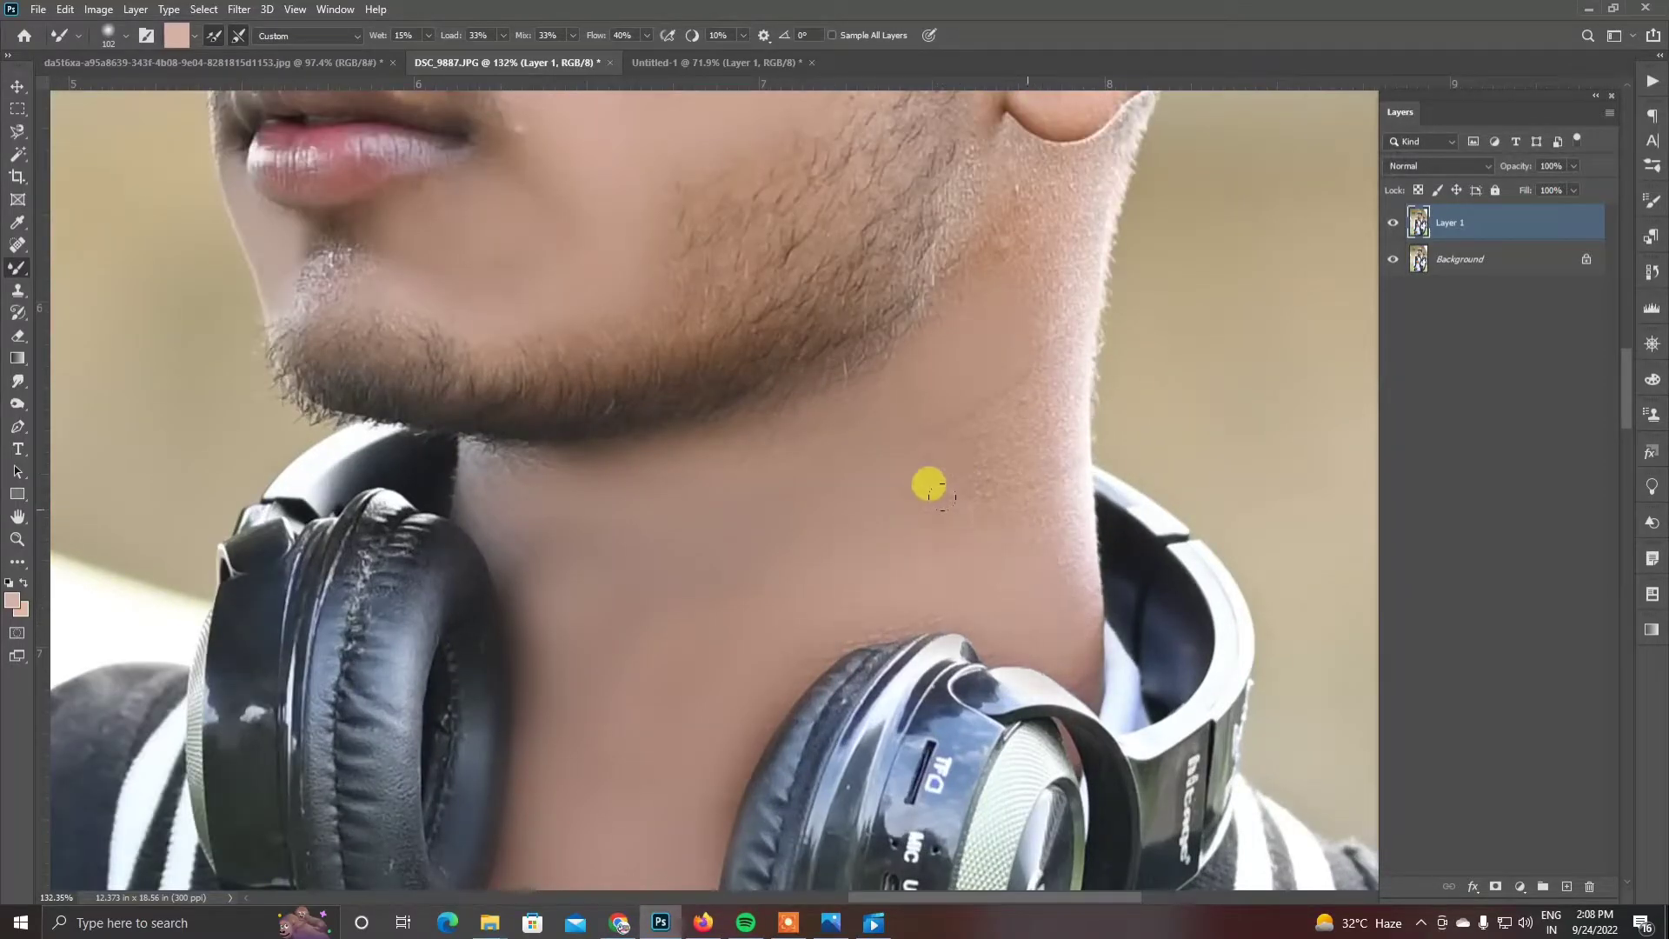
pyautogui.scroll(3, 963, 329)
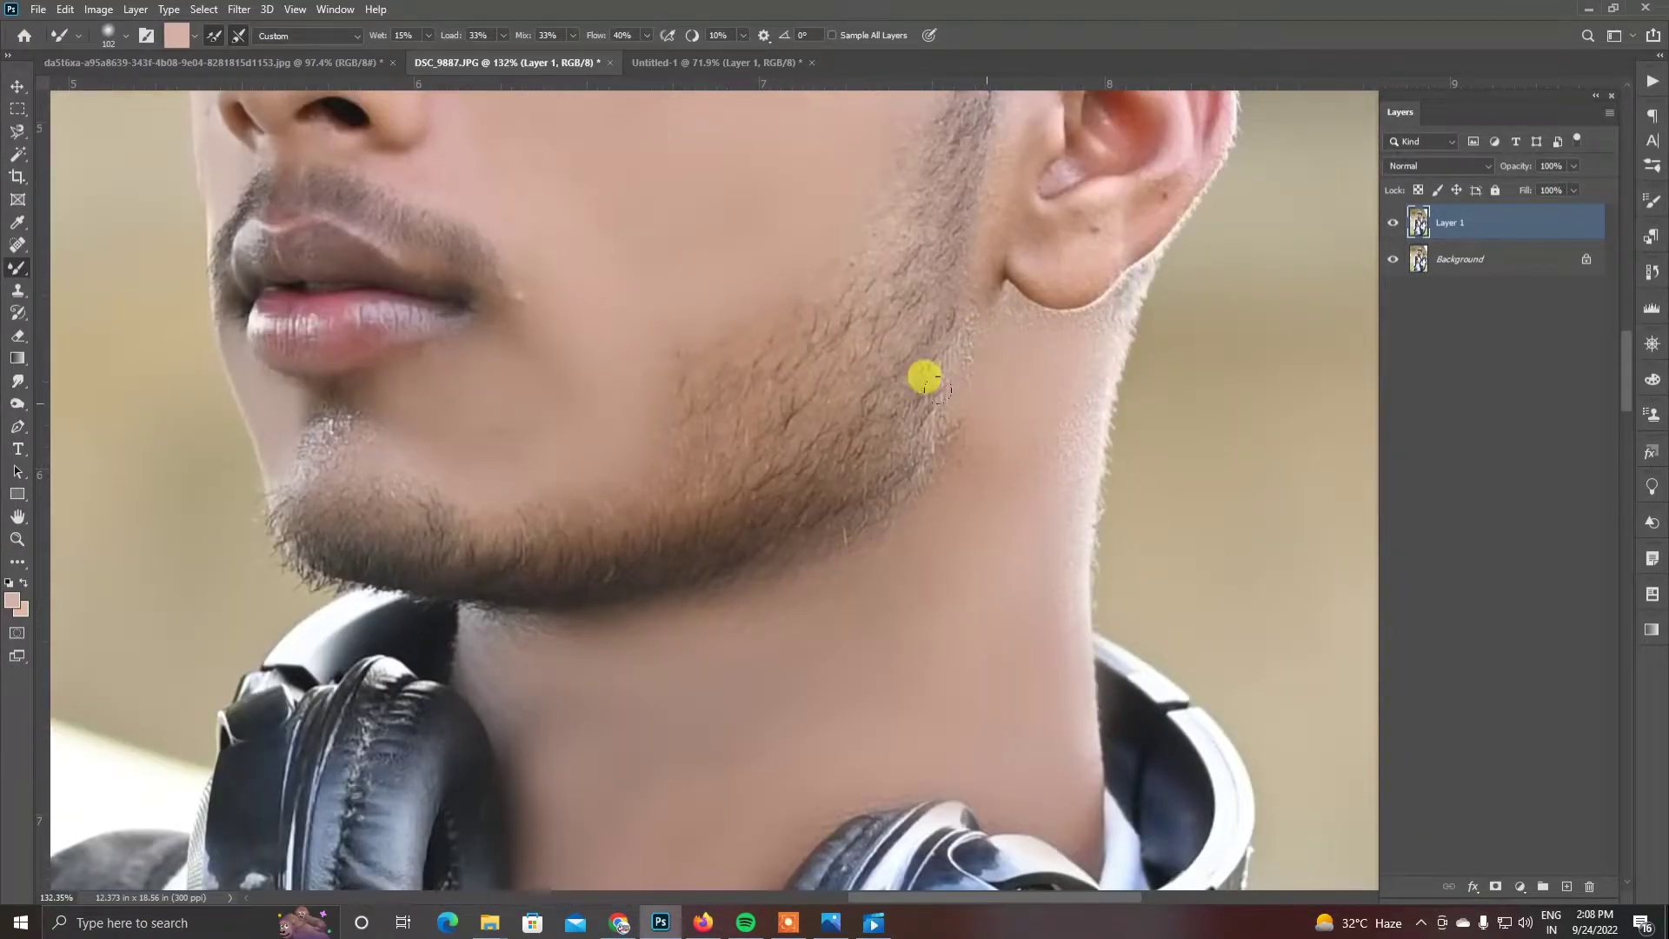
# Set the mixer brush to 73 px and smooth the lower cheek along the upper edge of the beard.
pyautogui.scroll(-2, 918, 499)
pyautogui.rightClick(993, 494)
pyautogui.moveTo(1144, 546); pyautogui.dragTo(1135, 546)
pyautogui.moveTo(856, 453); pyautogui.dragTo(565, 514)
pyautogui.moveTo(702, 513); pyautogui.dragTo(862, 461)
# Set the mixer brush to 45 px and smooth the skin in front of the ear and on the earlobe.
pyautogui.scroll(-10, 900, 525)
pyautogui.scroll(15, 918, 460)
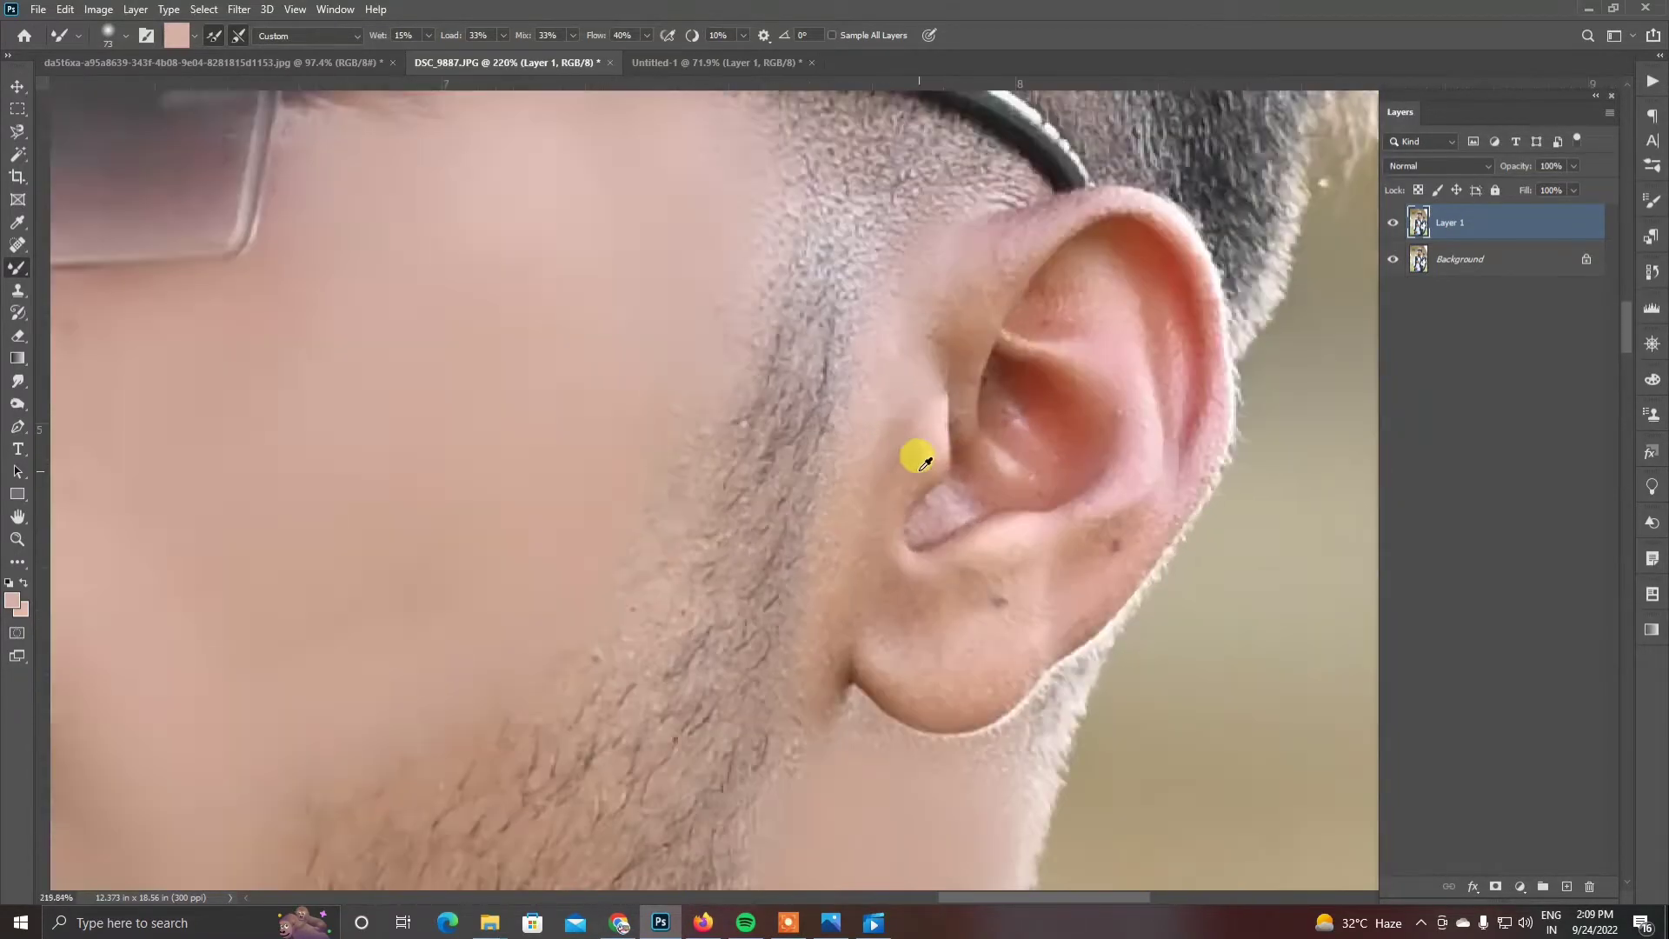
pyautogui.rightClick(909, 390)
pyautogui.moveTo(1050, 442); pyautogui.dragTo(1038, 441)
pyautogui.click(851, 230)
pyautogui.moveTo(849, 226)
pyautogui.mouseDown()
pyautogui.moveTo(786, 600)
pyautogui.moveTo(773, 522)
pyautogui.moveTo(805, 622)
pyautogui.moveTo(839, 578)
pyautogui.moveTo(972, 630)
pyautogui.moveTo(878, 551)
pyautogui.moveTo(1014, 571)
pyautogui.moveTo(1161, 429)
pyautogui.mouseUp()
pyautogui.scroll(2, 1147, 423)
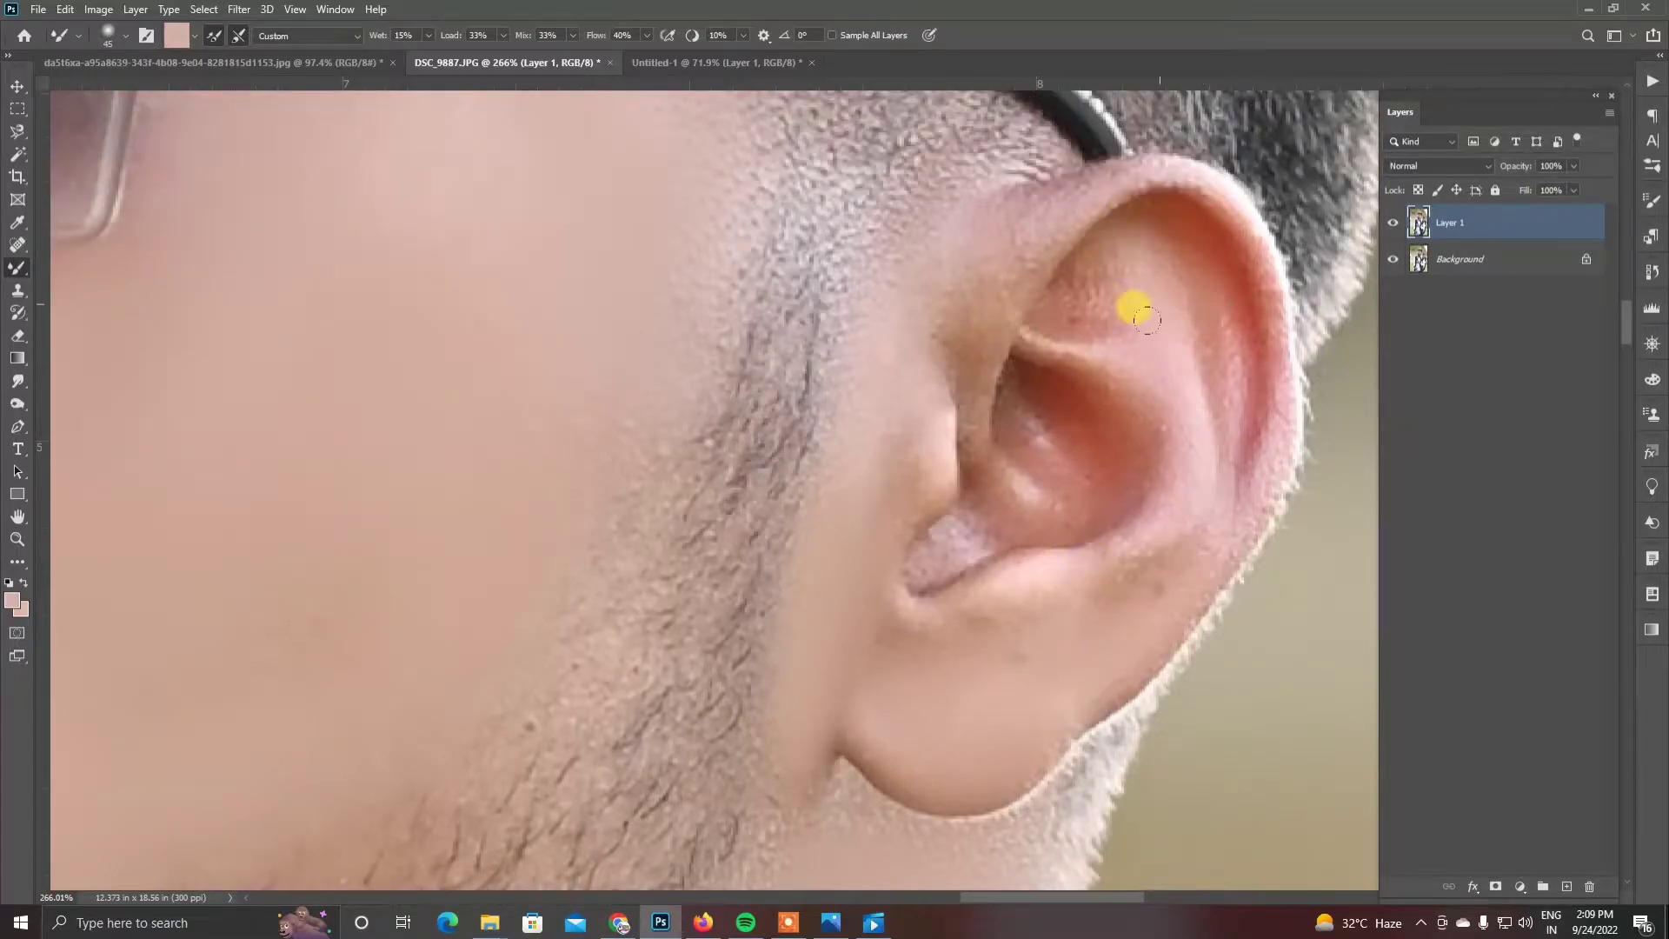
# Set the mixer brush to 31 px and smooth the top of the ear and its inner folds.
pyautogui.rightClick(1092, 320)
pyautogui.press('Return')
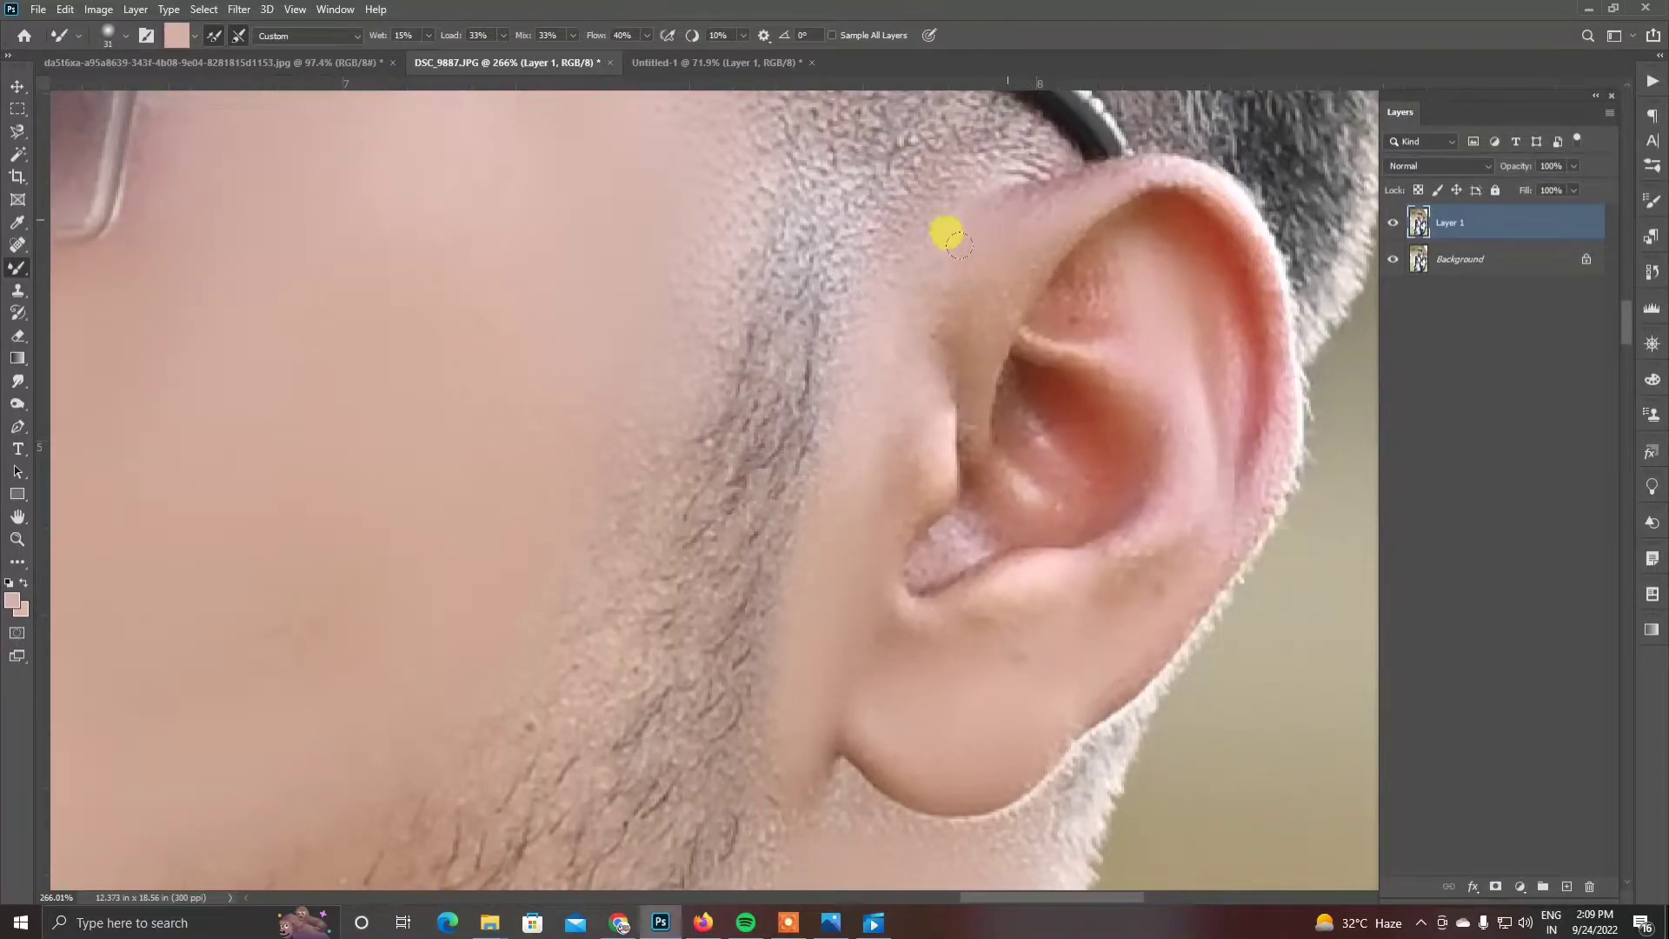
pyautogui.moveTo(957, 245)
pyautogui.mouseDown()
pyautogui.moveTo(942, 401)
pyautogui.moveTo(896, 501)
pyautogui.moveTo(1022, 469)
pyautogui.moveTo(1026, 430)
pyautogui.moveTo(1080, 494)
pyautogui.moveTo(942, 513)
pyautogui.moveTo(978, 450)
pyautogui.mouseUp()
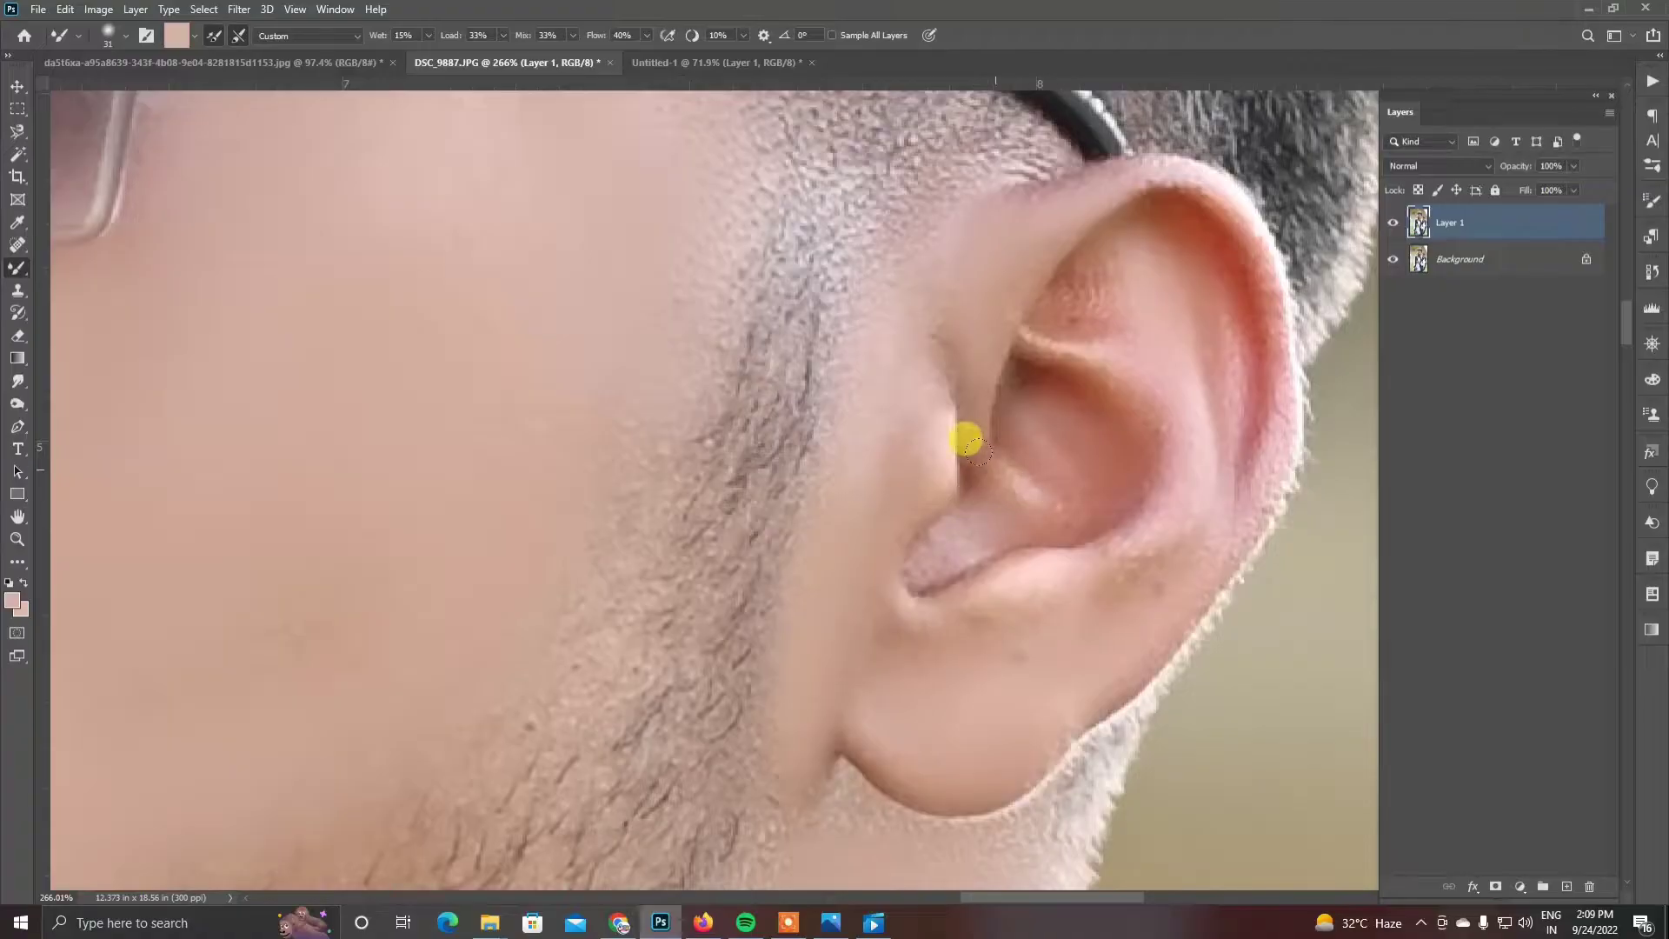
pyautogui.scroll(1, 1107, 454)
pyautogui.moveTo(1072, 319); pyautogui.dragTo(1131, 353)
# Enlarge the mixer brush, smooth the skin on the back of the raised hand, and set the brush to 146 px.
pyautogui.scroll(-4, 1132, 354)
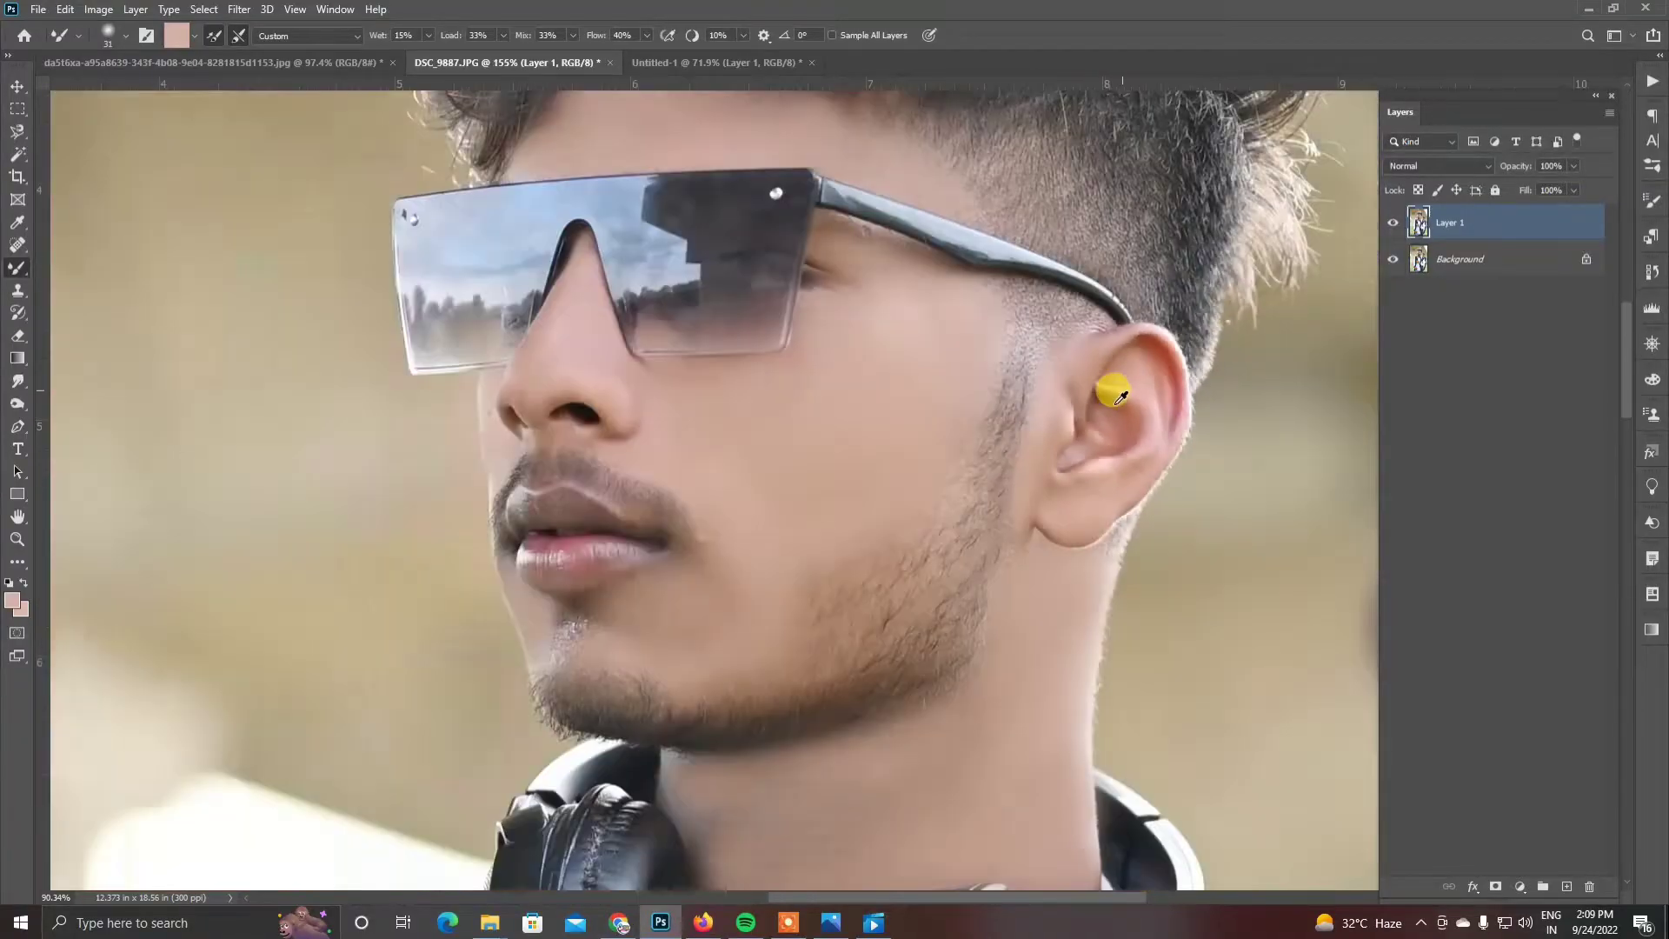
pyautogui.scroll(4, 1120, 539)
pyautogui.scroll(-6, 1086, 343)
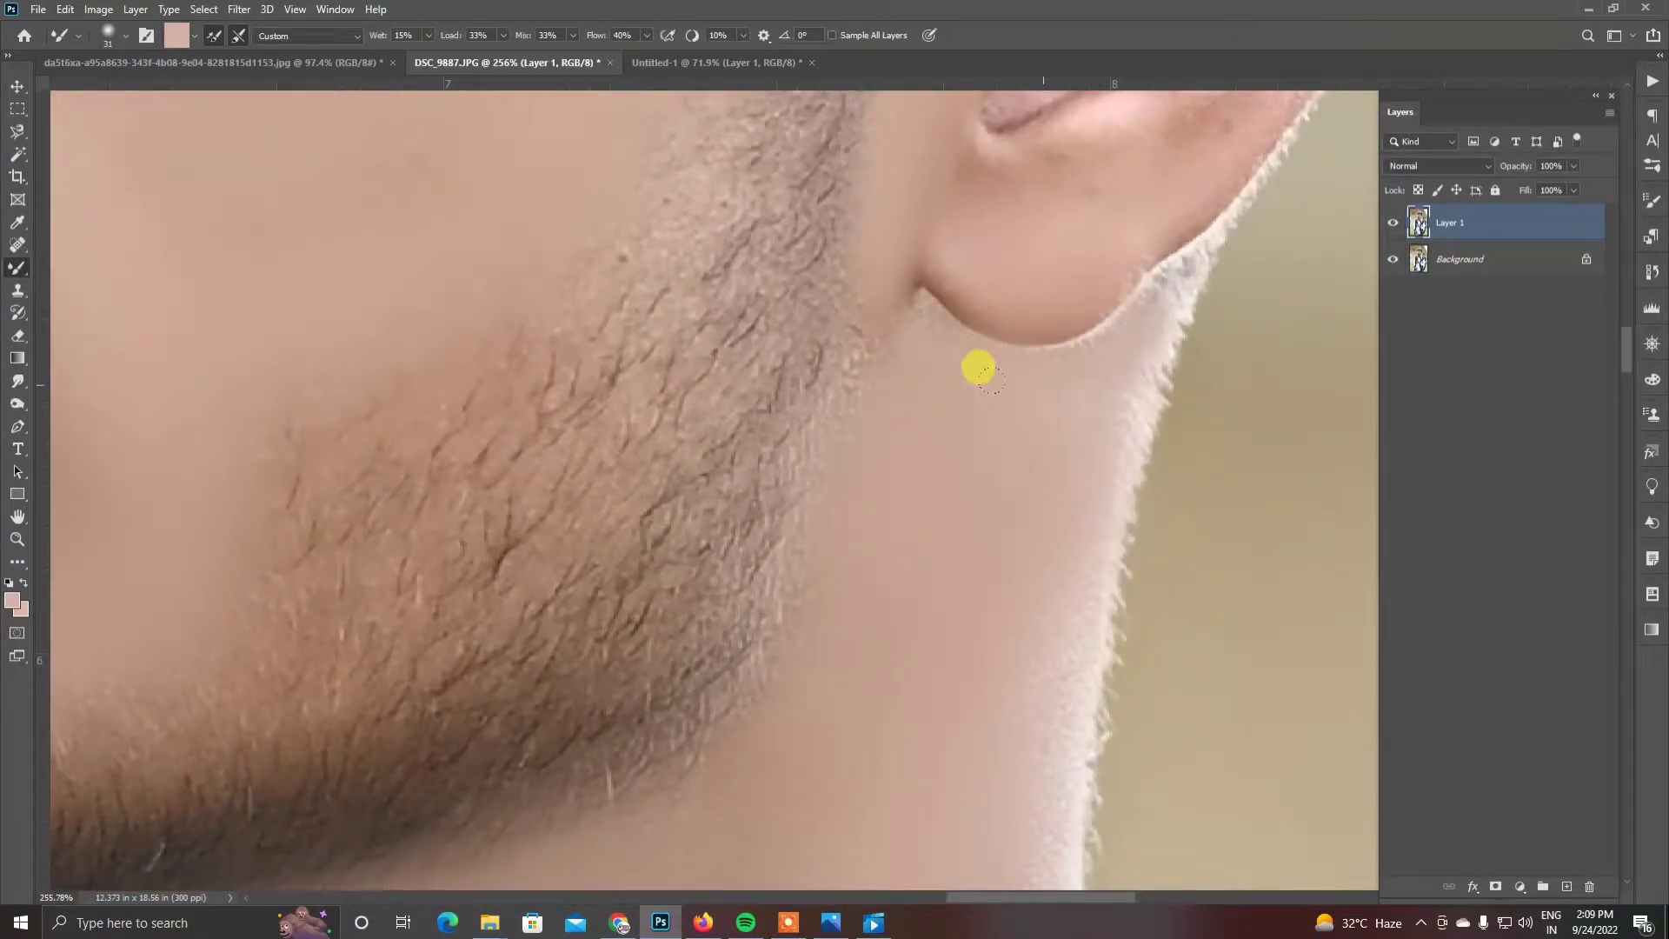
pyautogui.scroll(-2, 1049, 441)
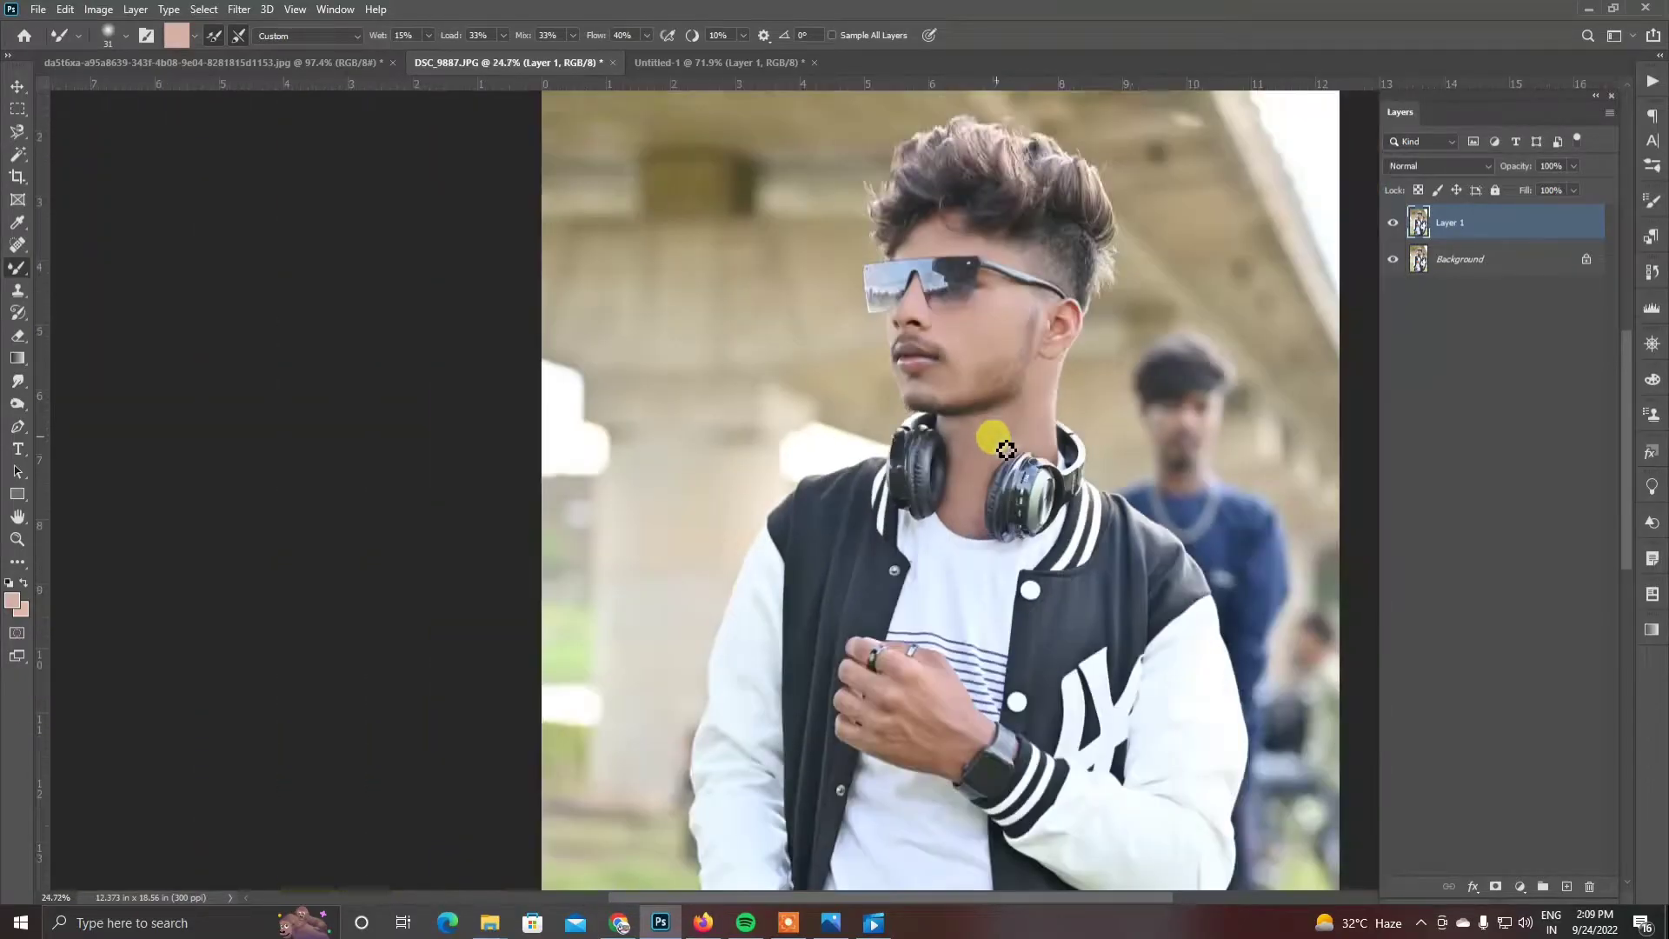
pyautogui.scroll(6, 994, 436)
pyautogui.rightClick(935, 474)
pyautogui.moveTo(1048, 504); pyautogui.dragTo(1071, 510)
pyautogui.moveTo(776, 421)
pyautogui.mouseDown()
pyautogui.moveTo(841, 507)
pyautogui.moveTo(574, 450)
pyautogui.moveTo(891, 556)
pyautogui.mouseUp()
pyautogui.moveTo(674, 388); pyautogui.dragTo(755, 448)
pyautogui.rightClick(849, 458)
pyautogui.moveTo(985, 500); pyautogui.dragTo(1002, 500)
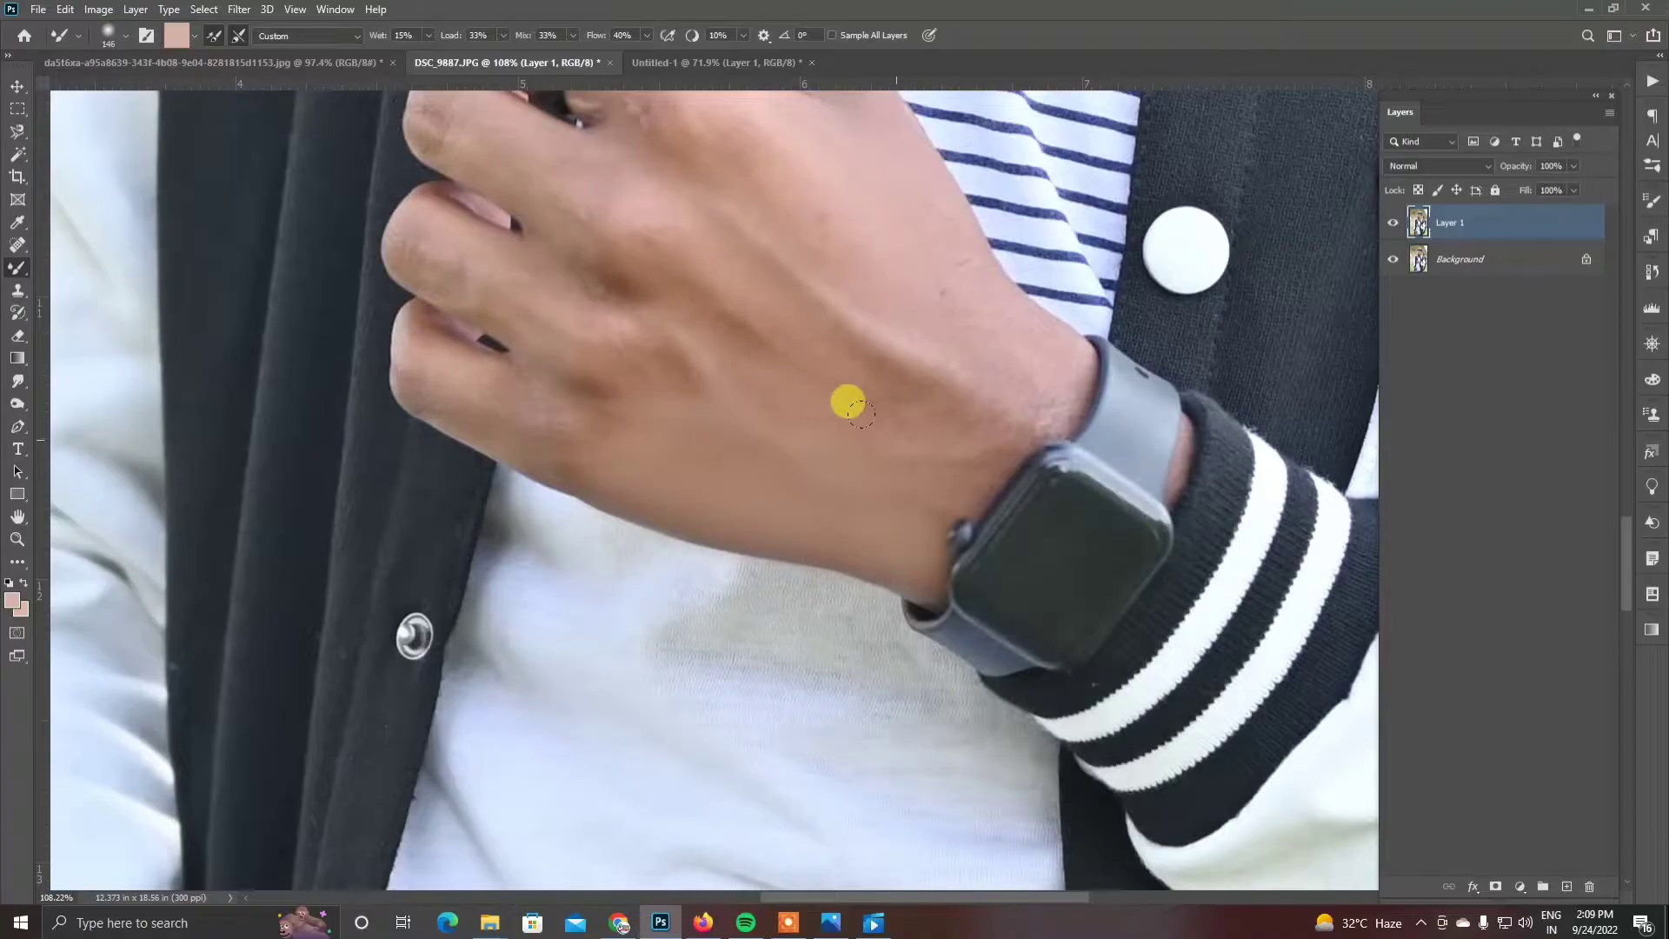
# Examine the retouched hands and face up close, and compare the portrait with Layer 1 hidden and shown.
pyautogui.scroll(-3, 924, 525)
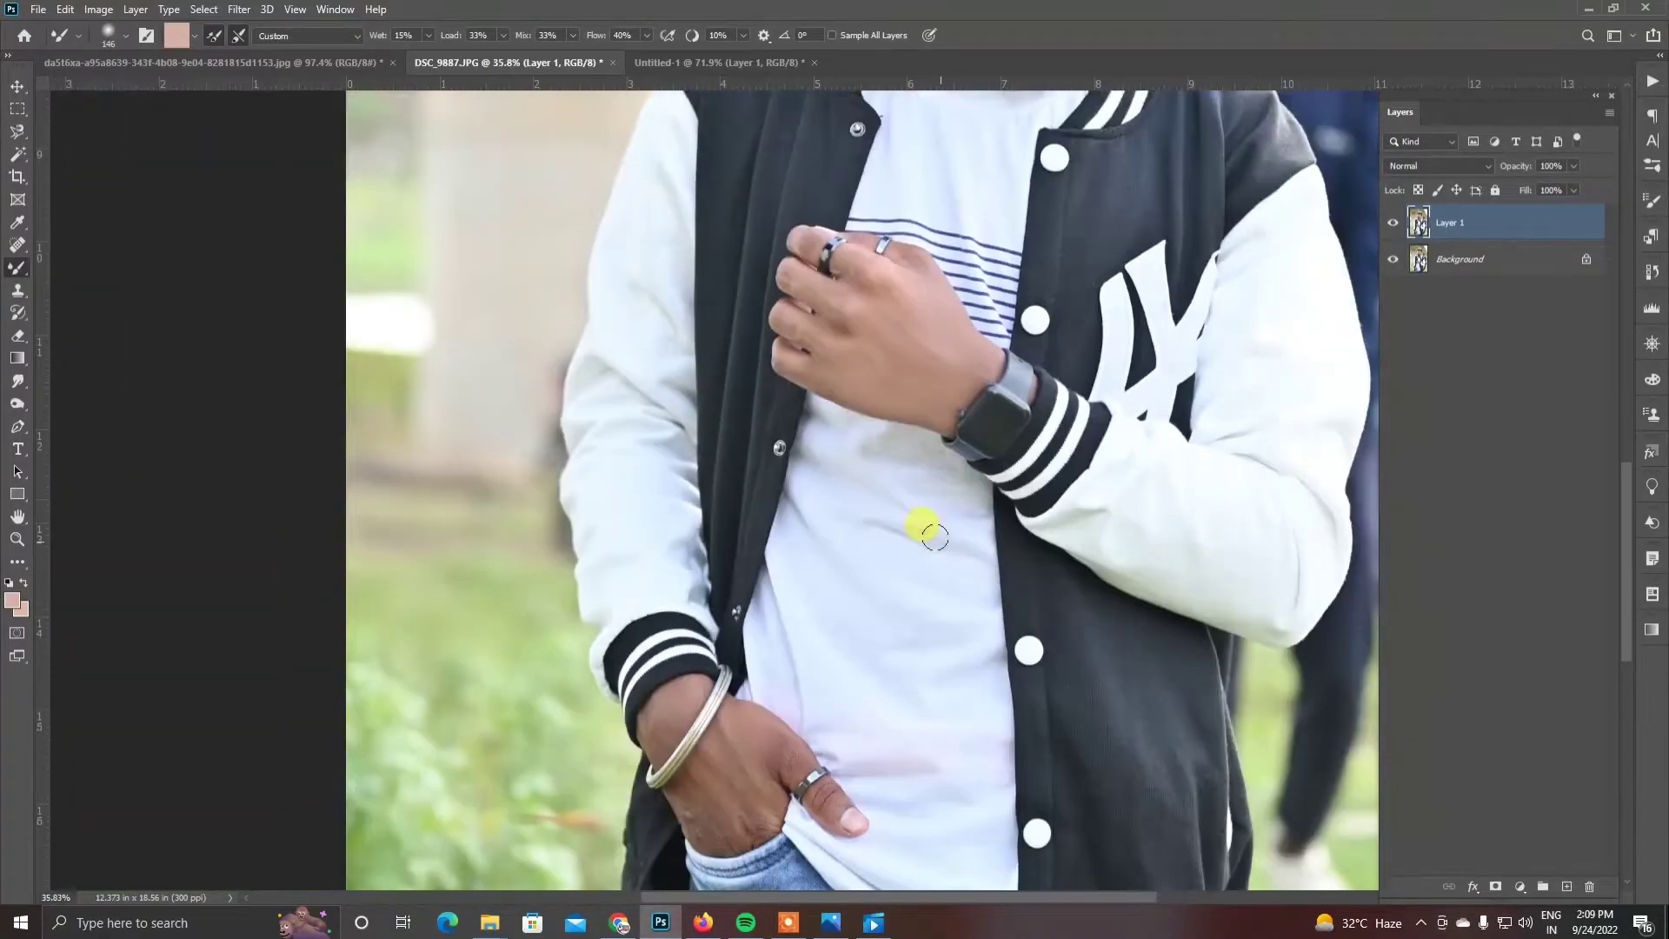
pyautogui.scroll(4, 693, 544)
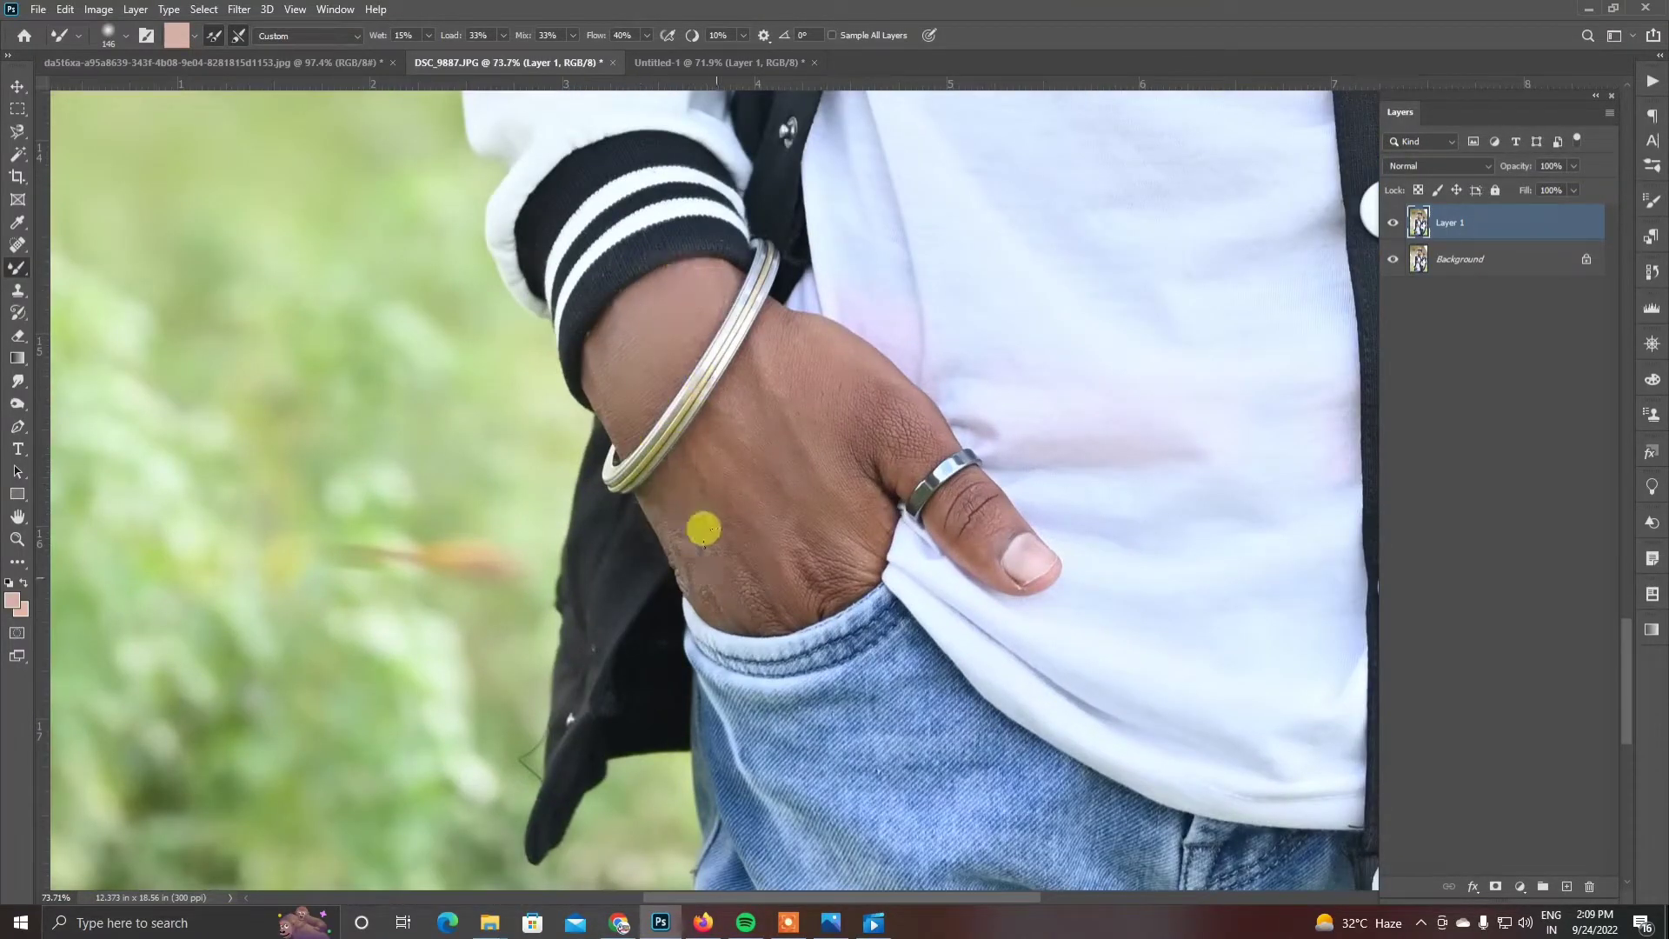
pyautogui.scroll(-3, 932, 477)
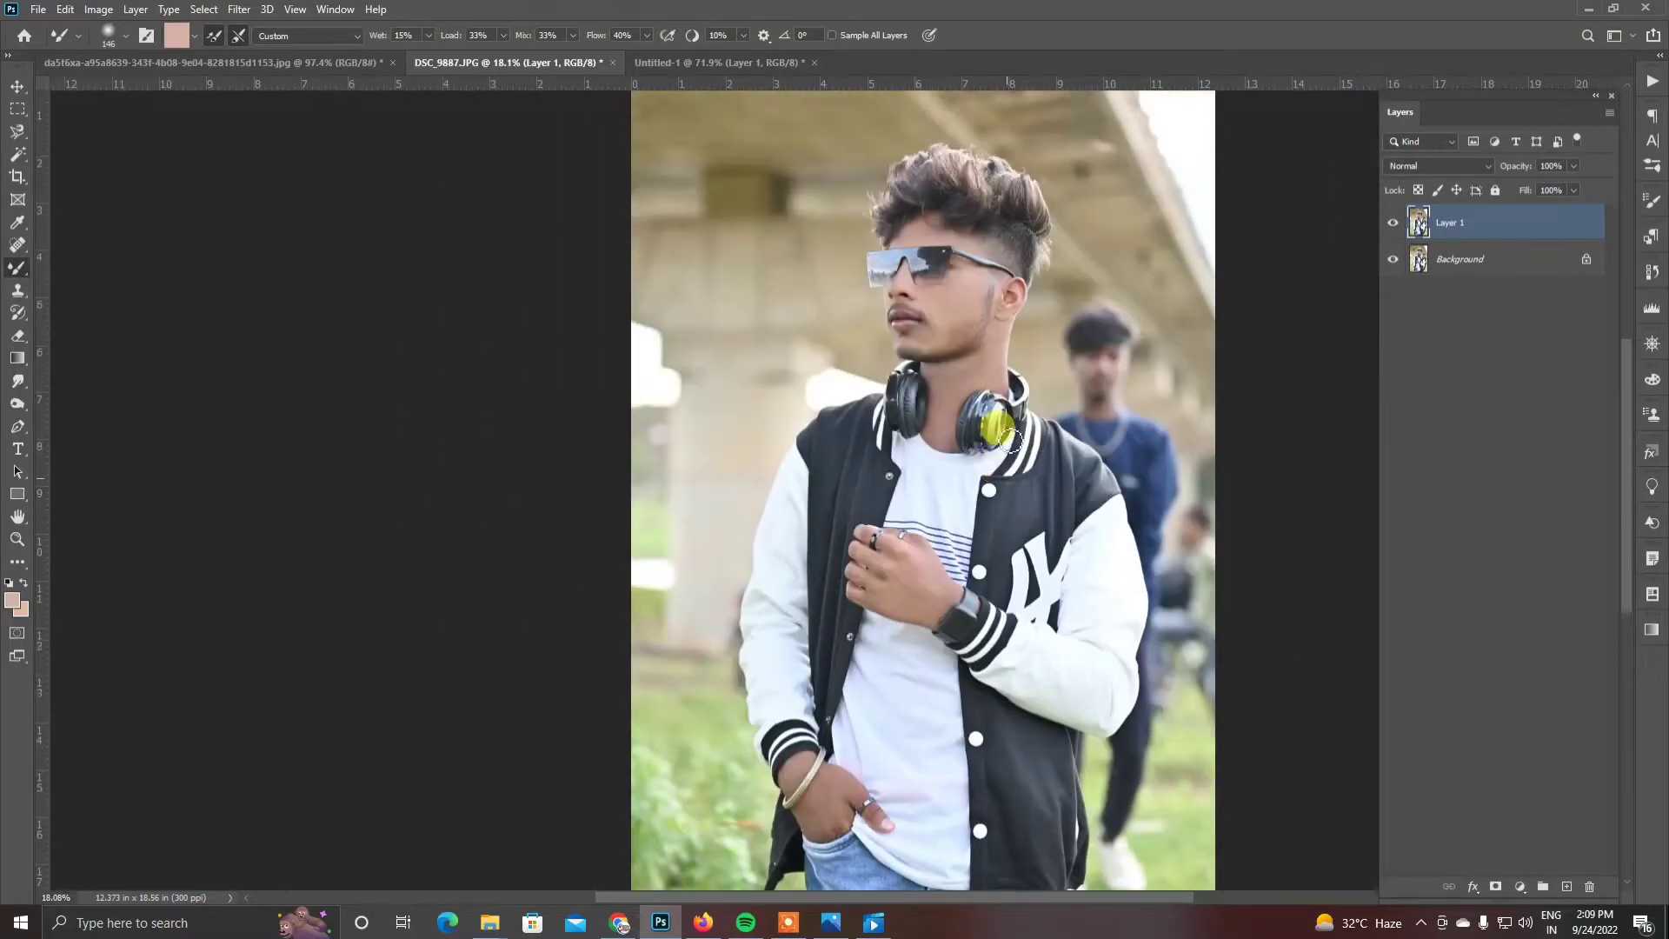
pyautogui.scroll(4, 956, 373)
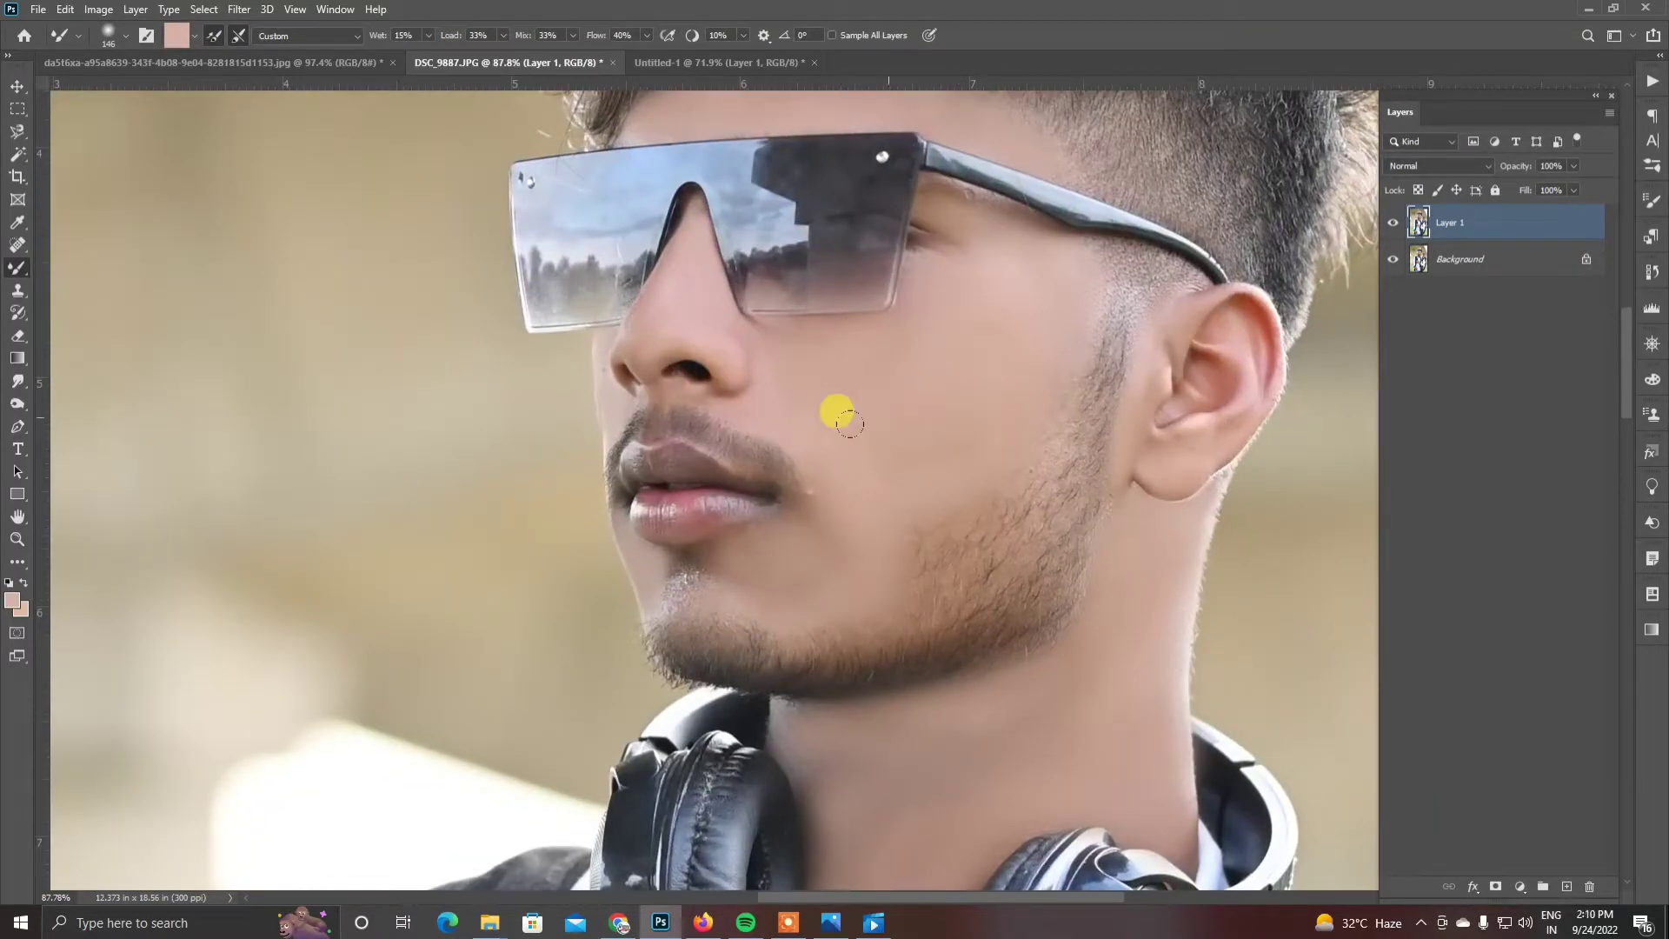
pyautogui.scroll(3, 787, 365)
pyautogui.scroll(2, 748, 254)
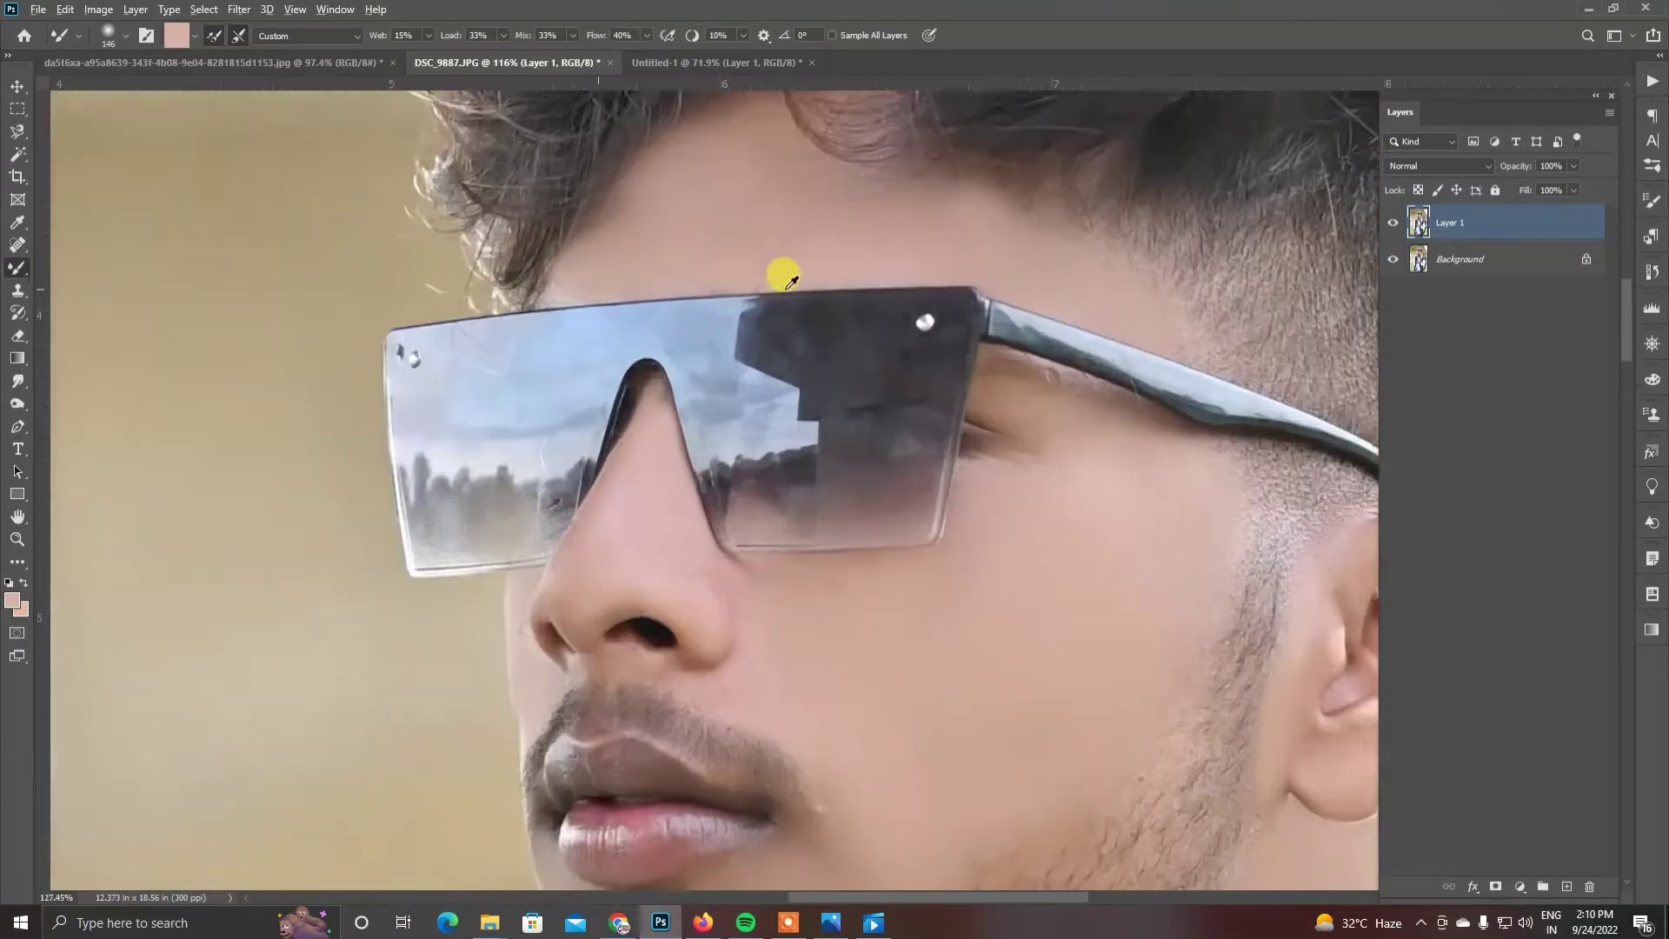
pyautogui.scroll(-1, 782, 272)
pyautogui.scroll(1, 738, 246)
pyautogui.scroll(-6, 783, 226)
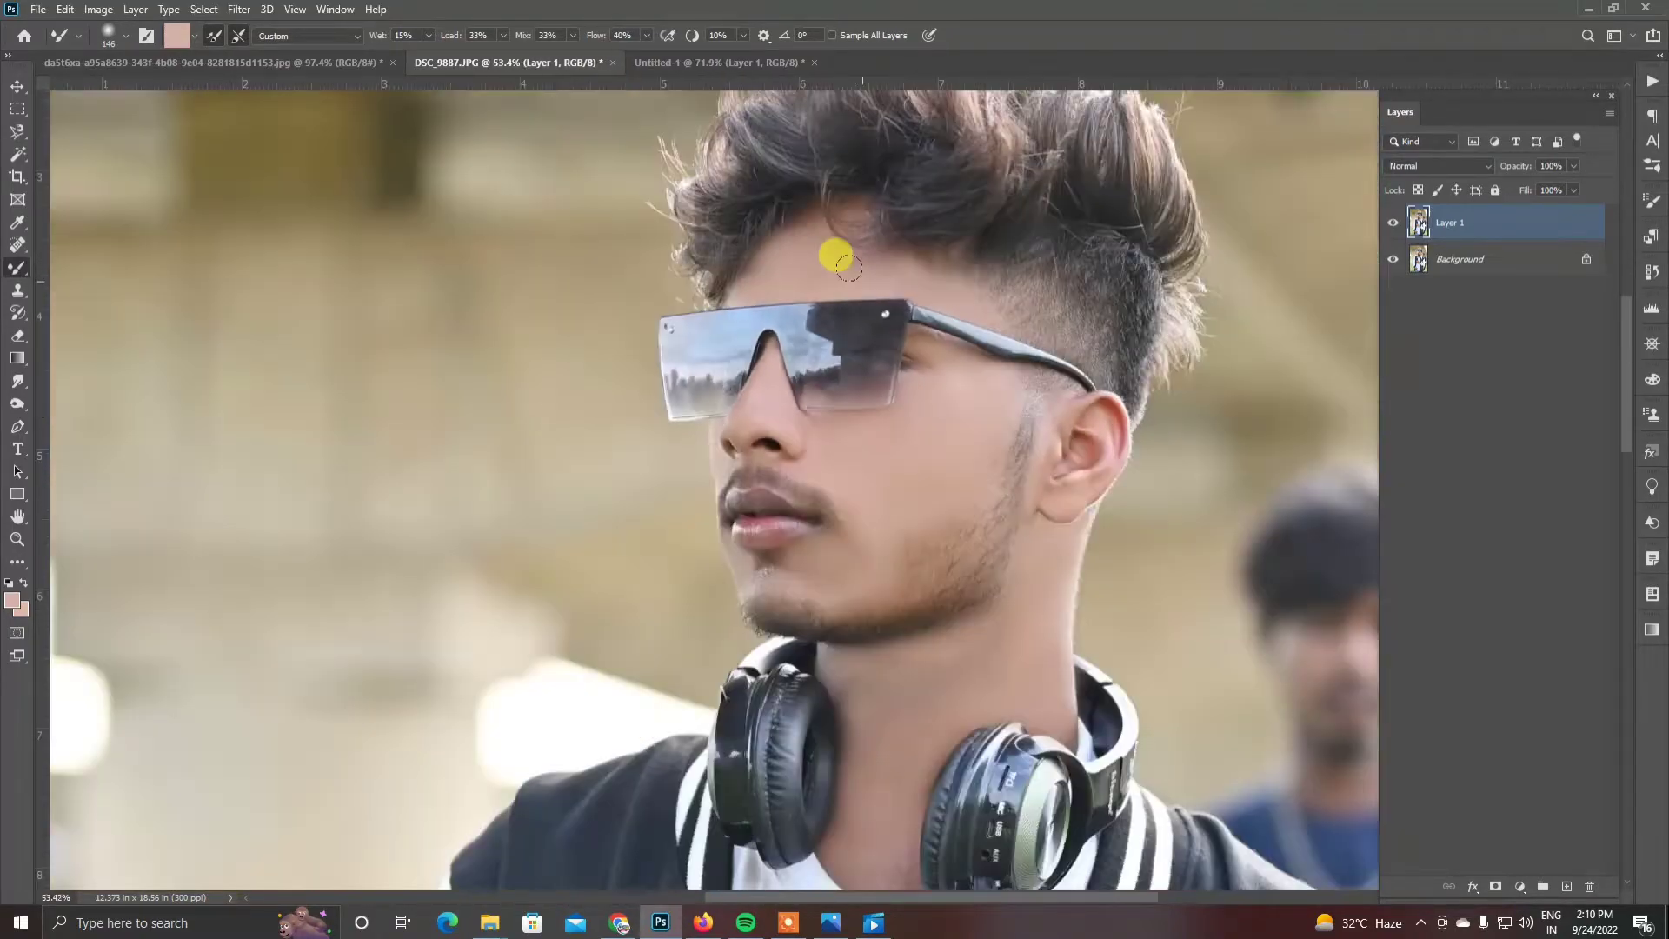
pyautogui.click(1393, 226)
pyautogui.click(1393, 226)
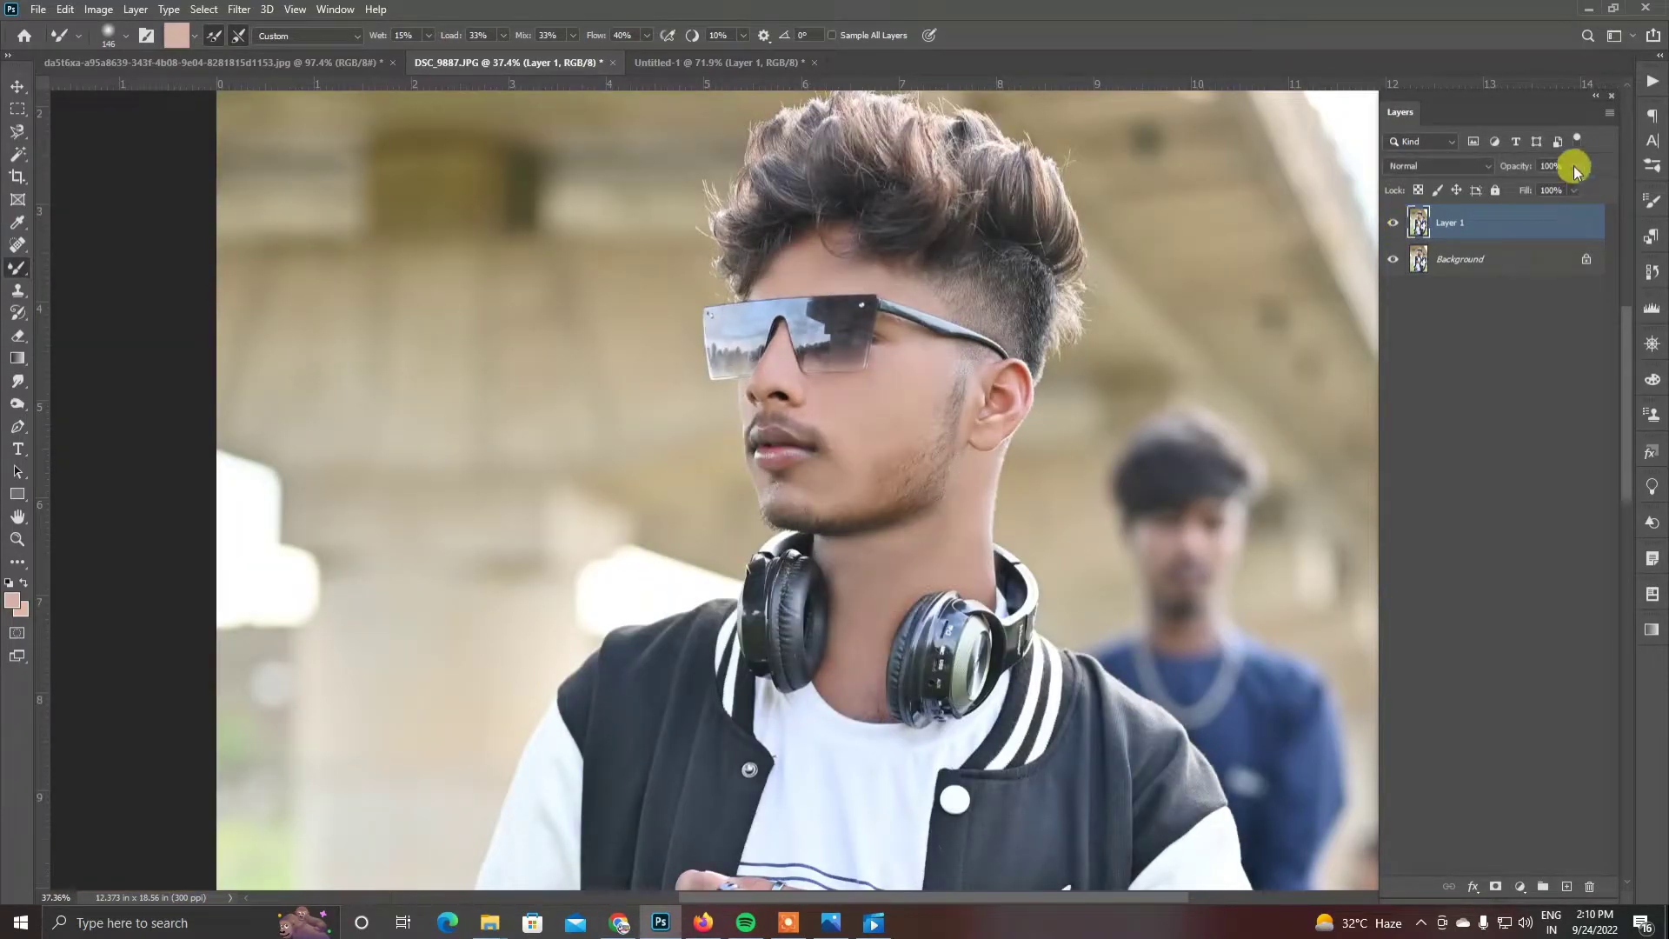
# Reduce Layer 1's opacity to 93% and merge it with the Background layer.
pyautogui.moveTo(1562, 189); pyautogui.dragTo(1561, 190)
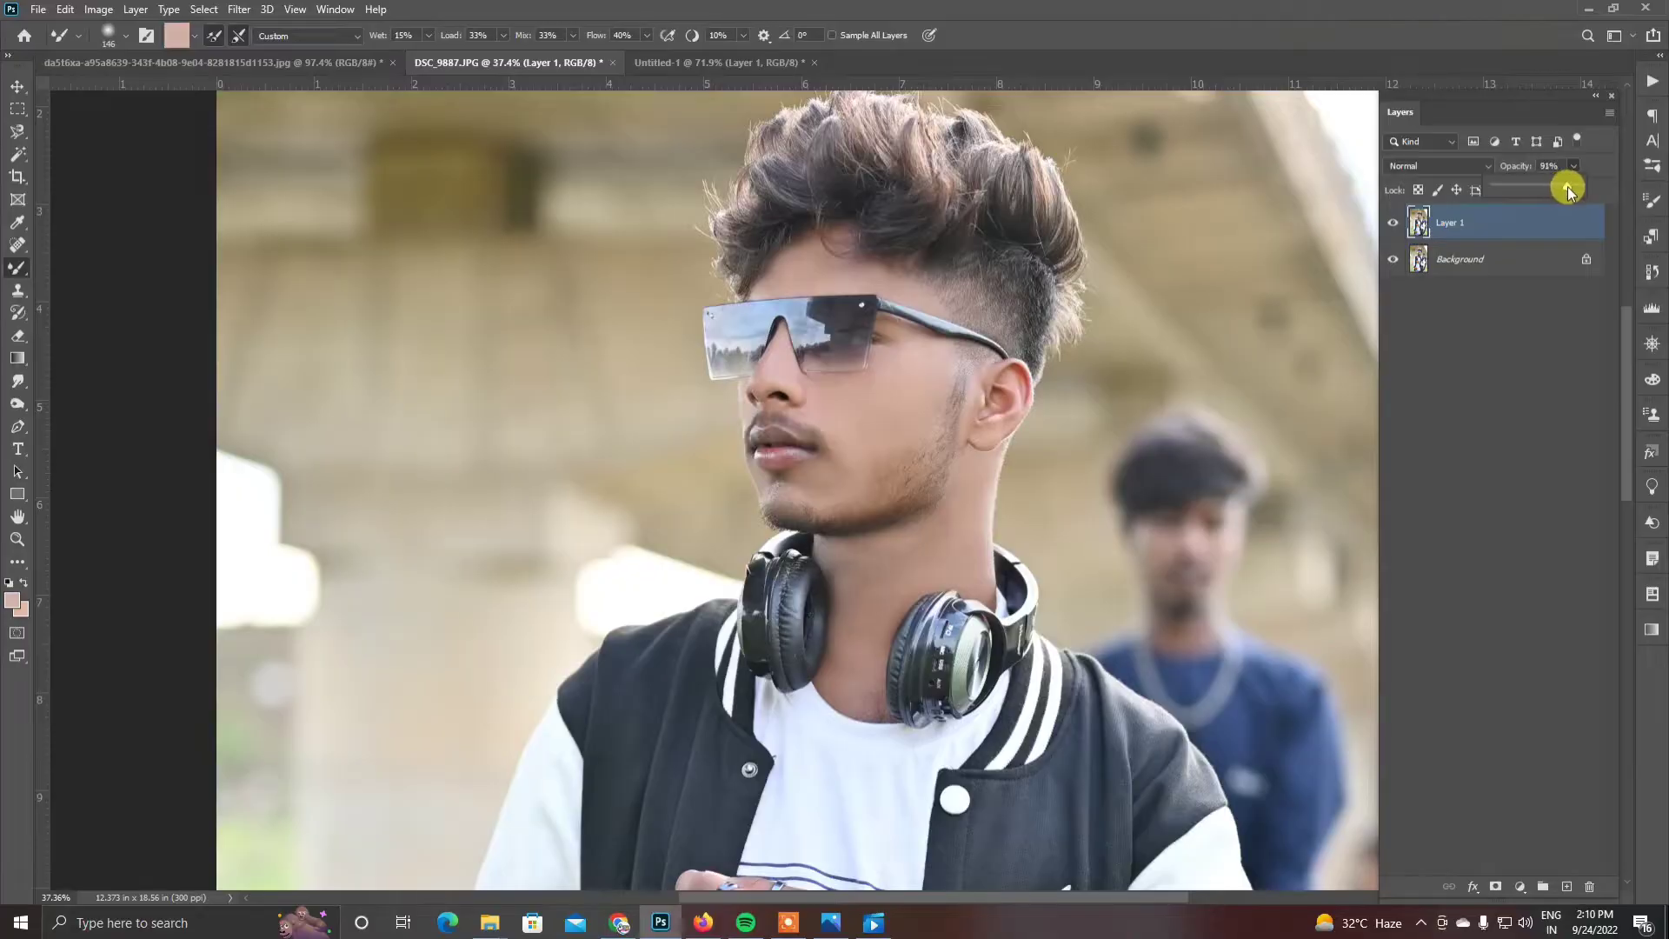
pyautogui.keyDown('shift'); pyautogui.click(1486, 261); pyautogui.keyUp('shift')
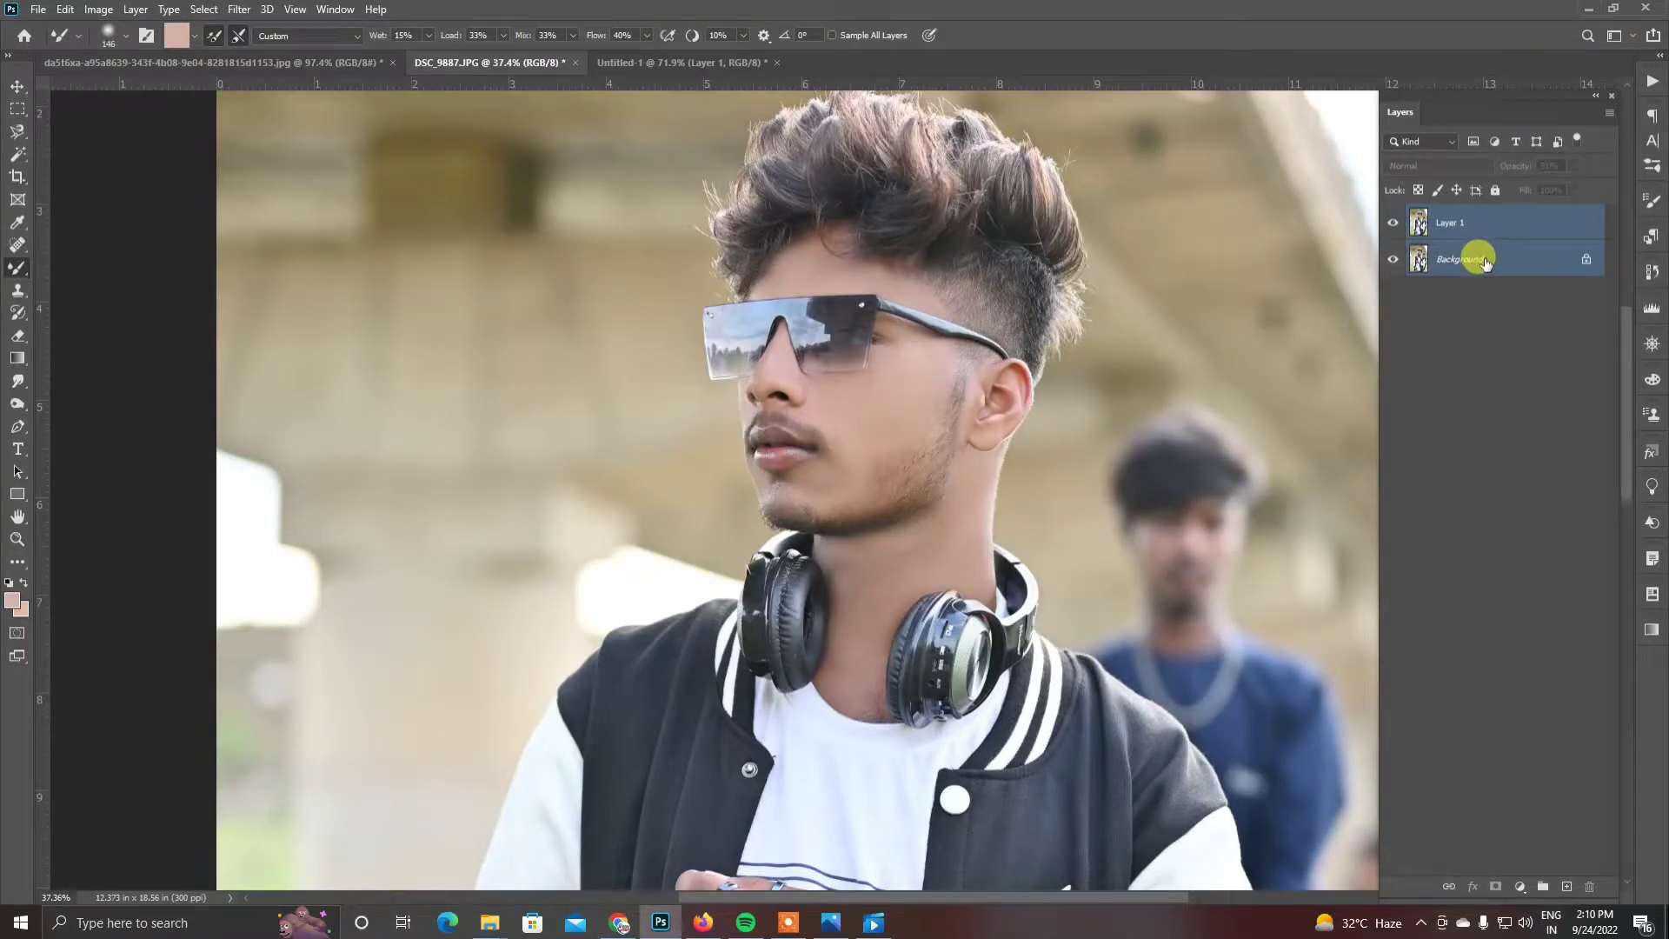
pyautogui.hotkey('ctrl', 'e')
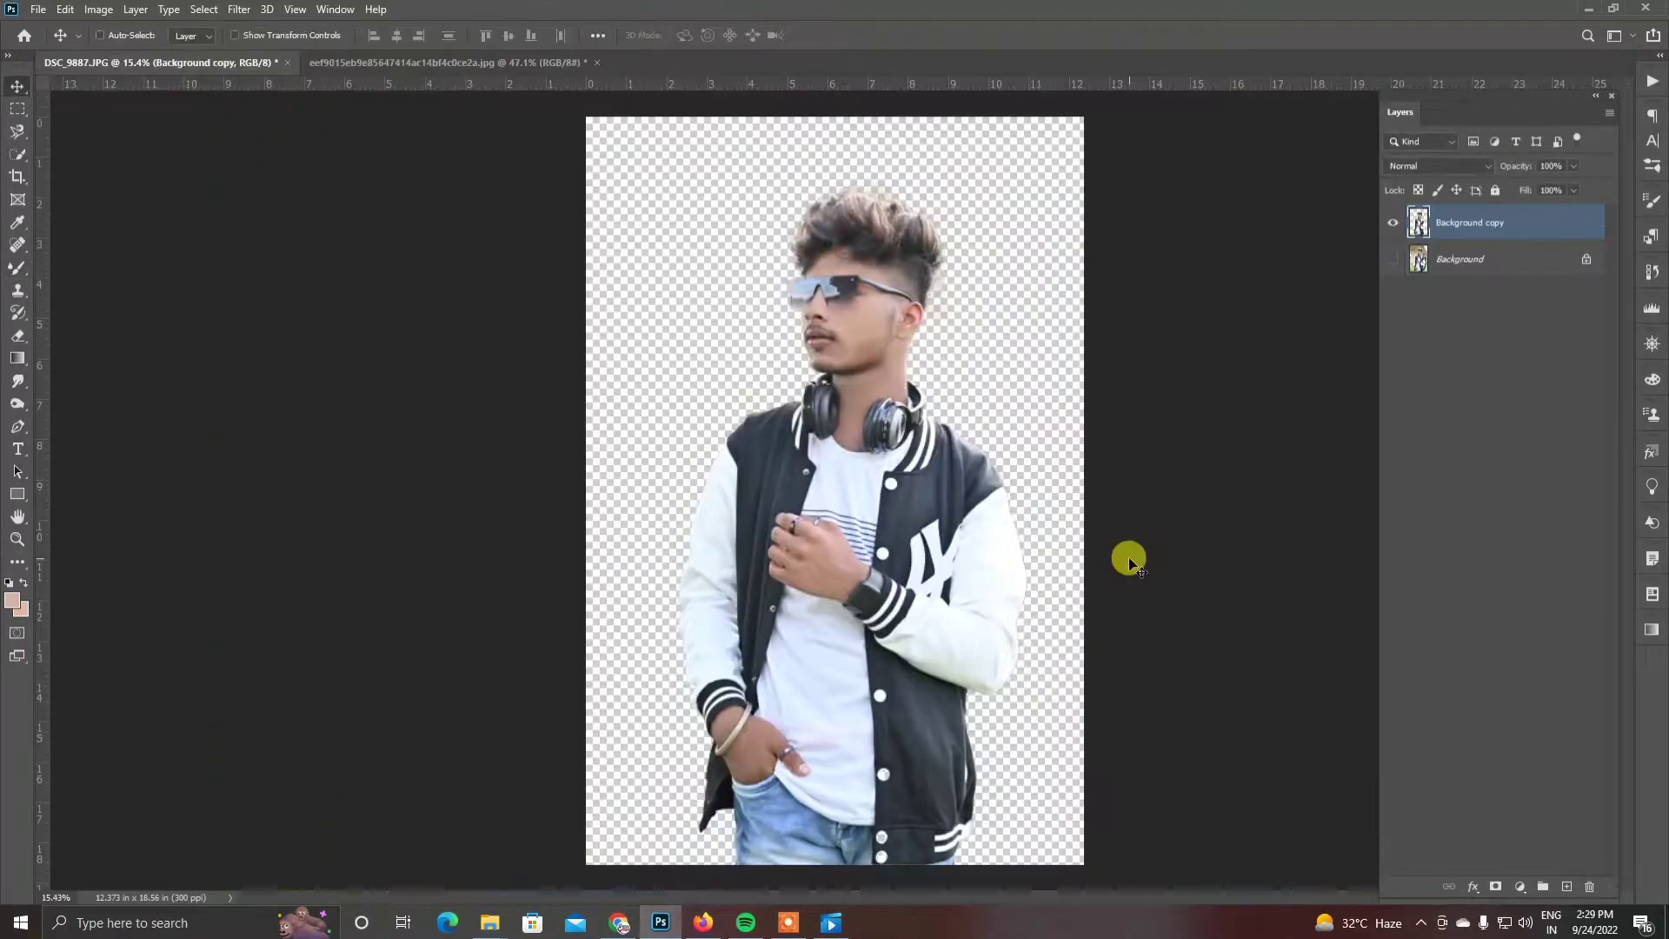
# Bring the blurred tree-lined path photo into DSC_9887.JPG, scale it to fill the canvas, and place its layer beneath the cutout of the man.
pyautogui.scroll(5, 913, 299)
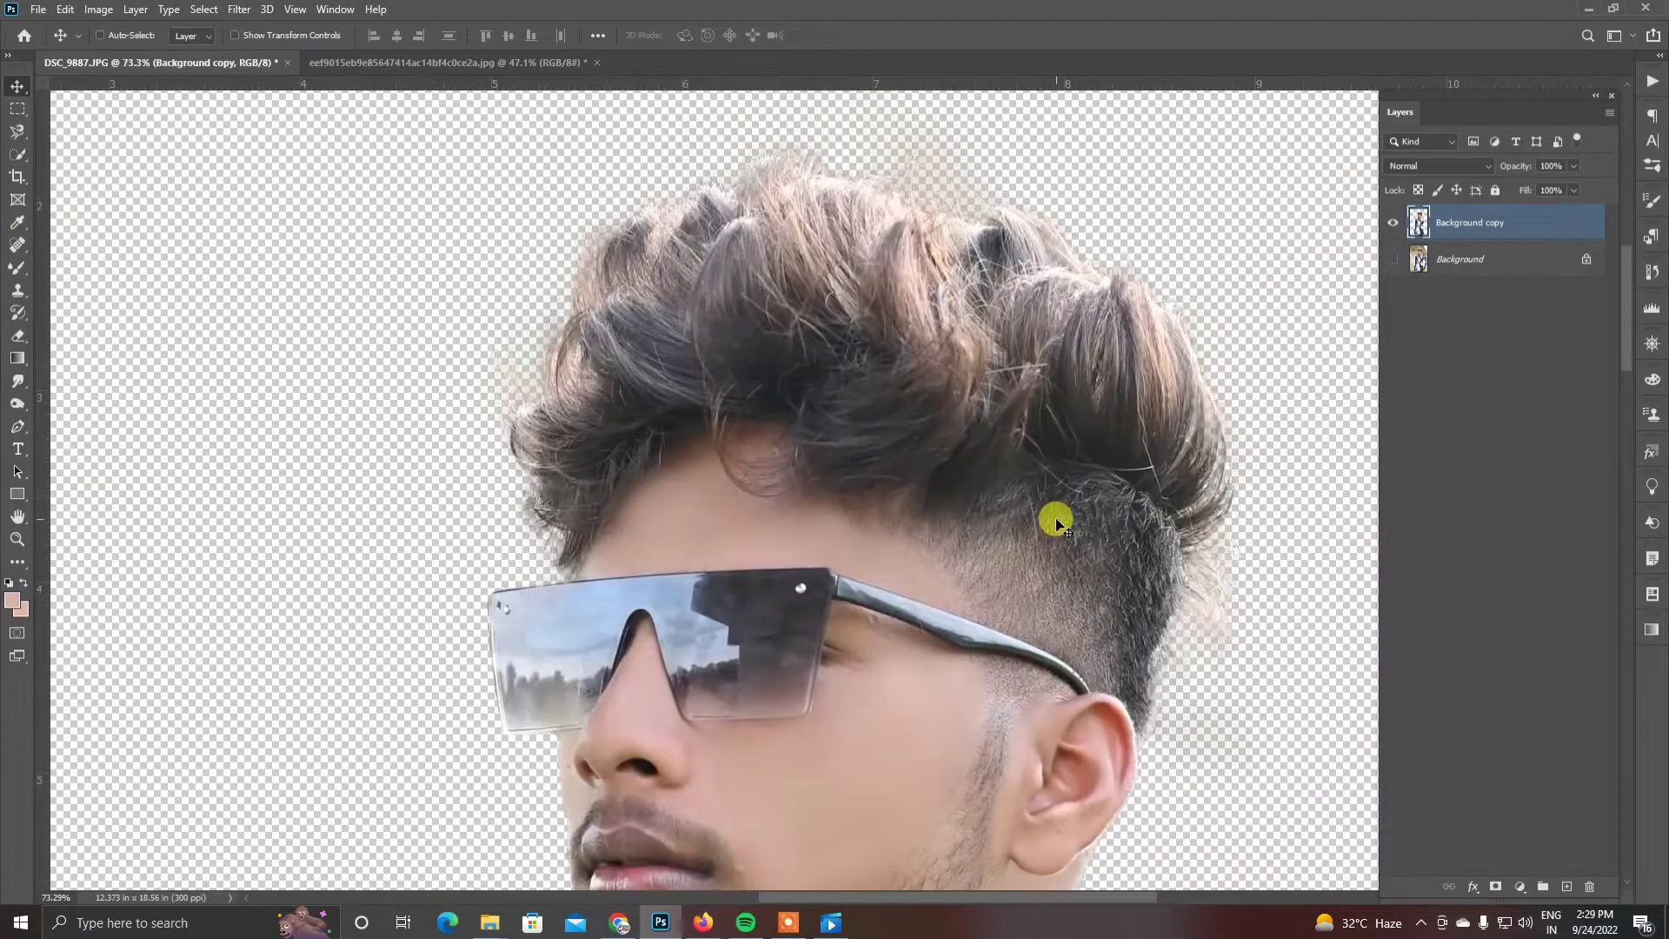
pyautogui.scroll(-6, 1057, 521)
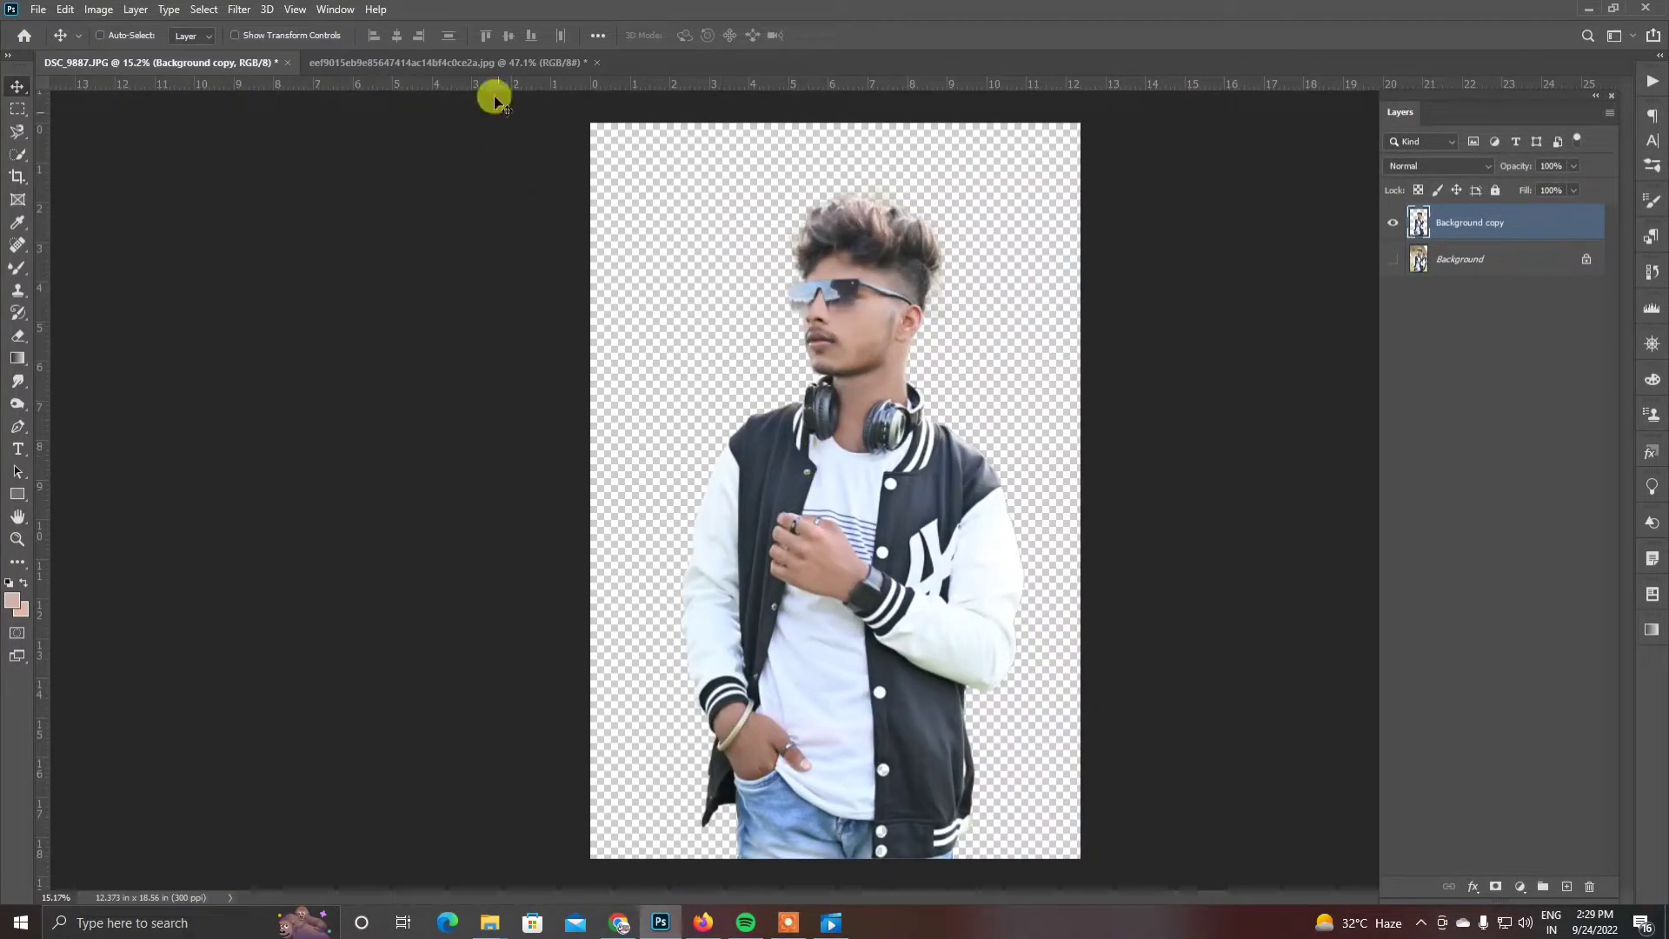
pyautogui.click(487, 62)
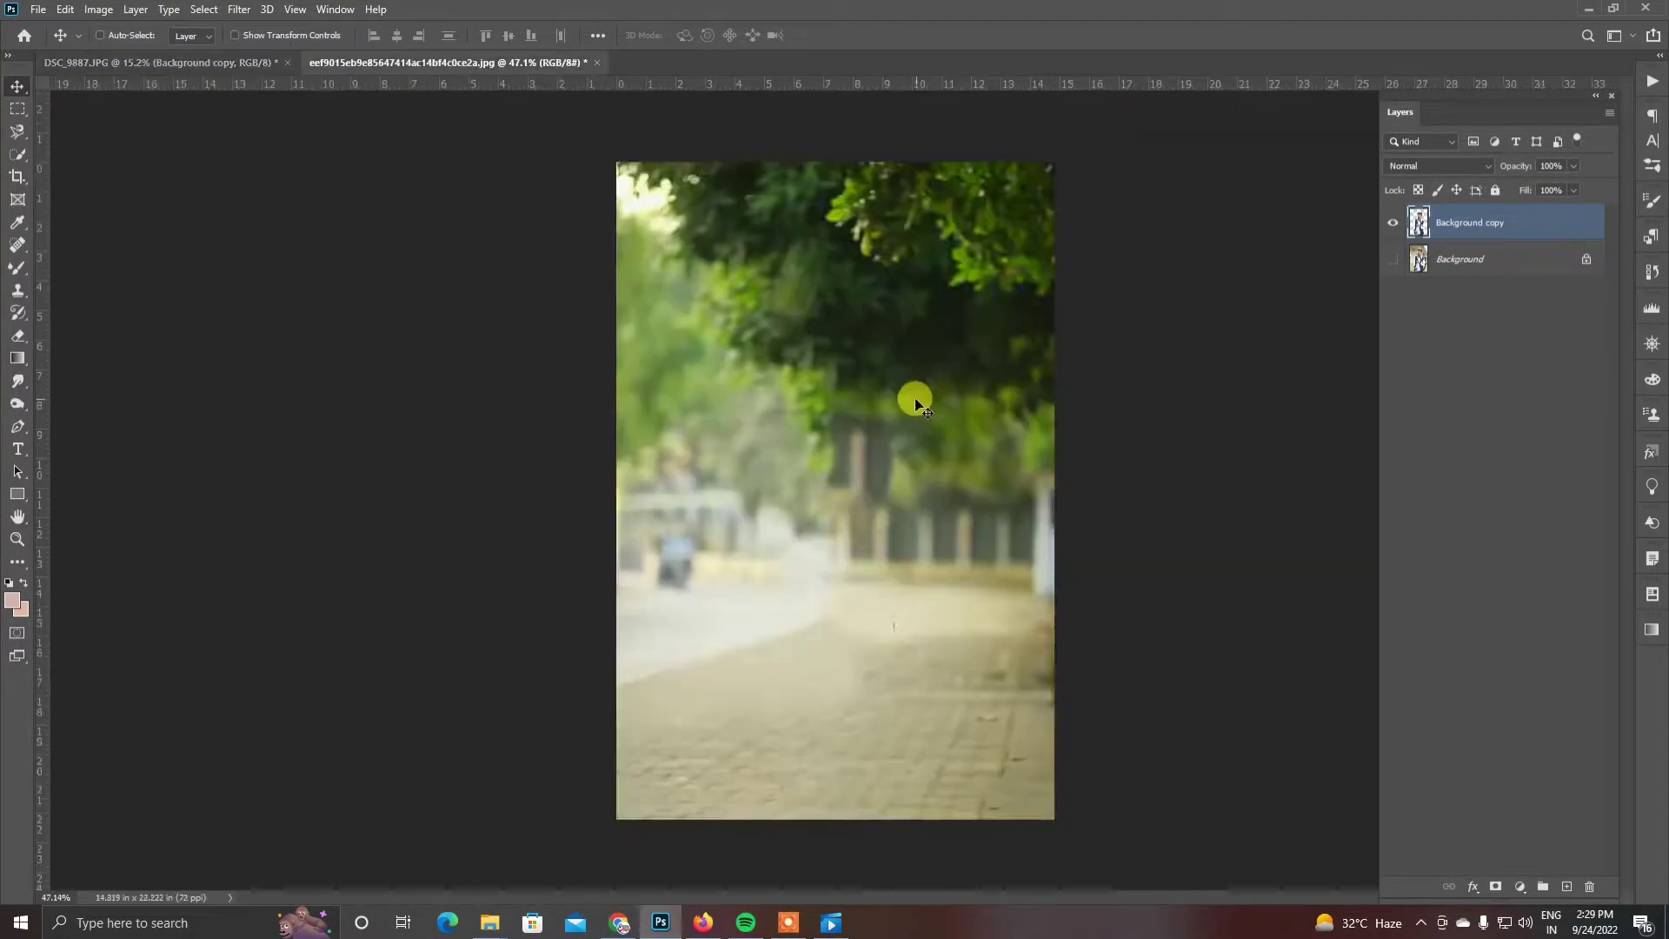
pyautogui.moveTo(912, 399); pyautogui.dragTo(722, 303)
pyautogui.click(284, 39)
pyautogui.scroll(-2, 739, 291)
pyautogui.moveTo(754, 372); pyautogui.dragTo(1025, 776)
pyautogui.moveTo(1477, 224); pyautogui.dragTo(1496, 269)
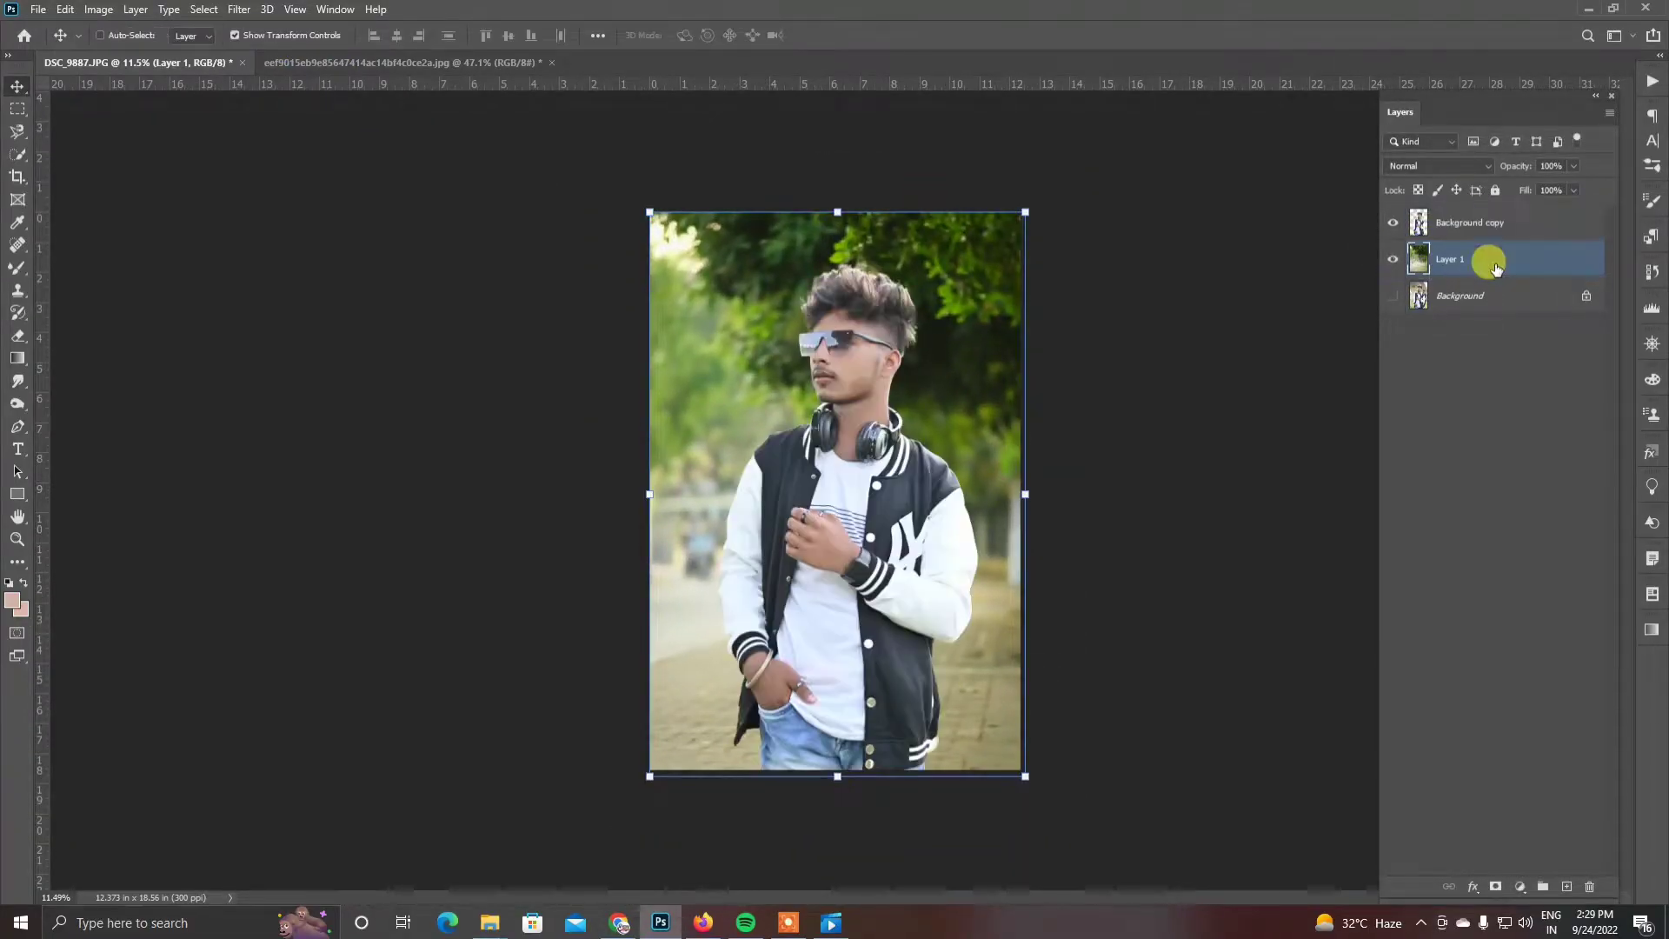
# Apply an automatic Levels correction to the man's cutout layer and turn off the transform controls.
pyautogui.scroll(2, 817, 347)
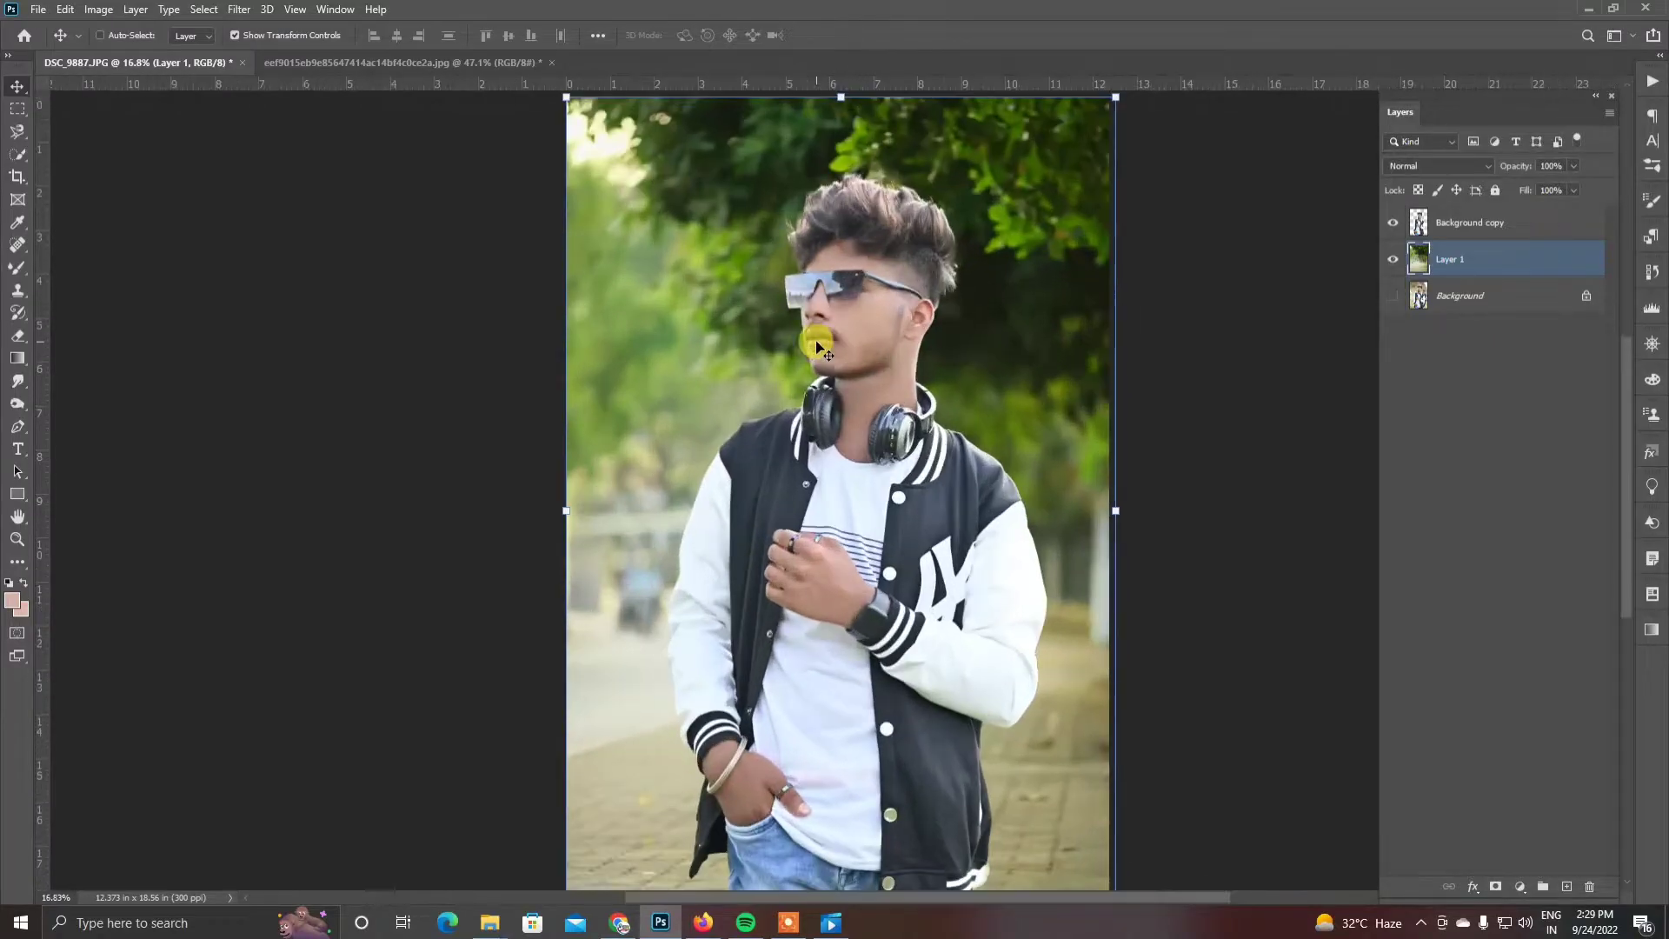
pyautogui.keyDown('ctrl'); pyautogui.click(885, 337); pyautogui.keyUp('ctrl')
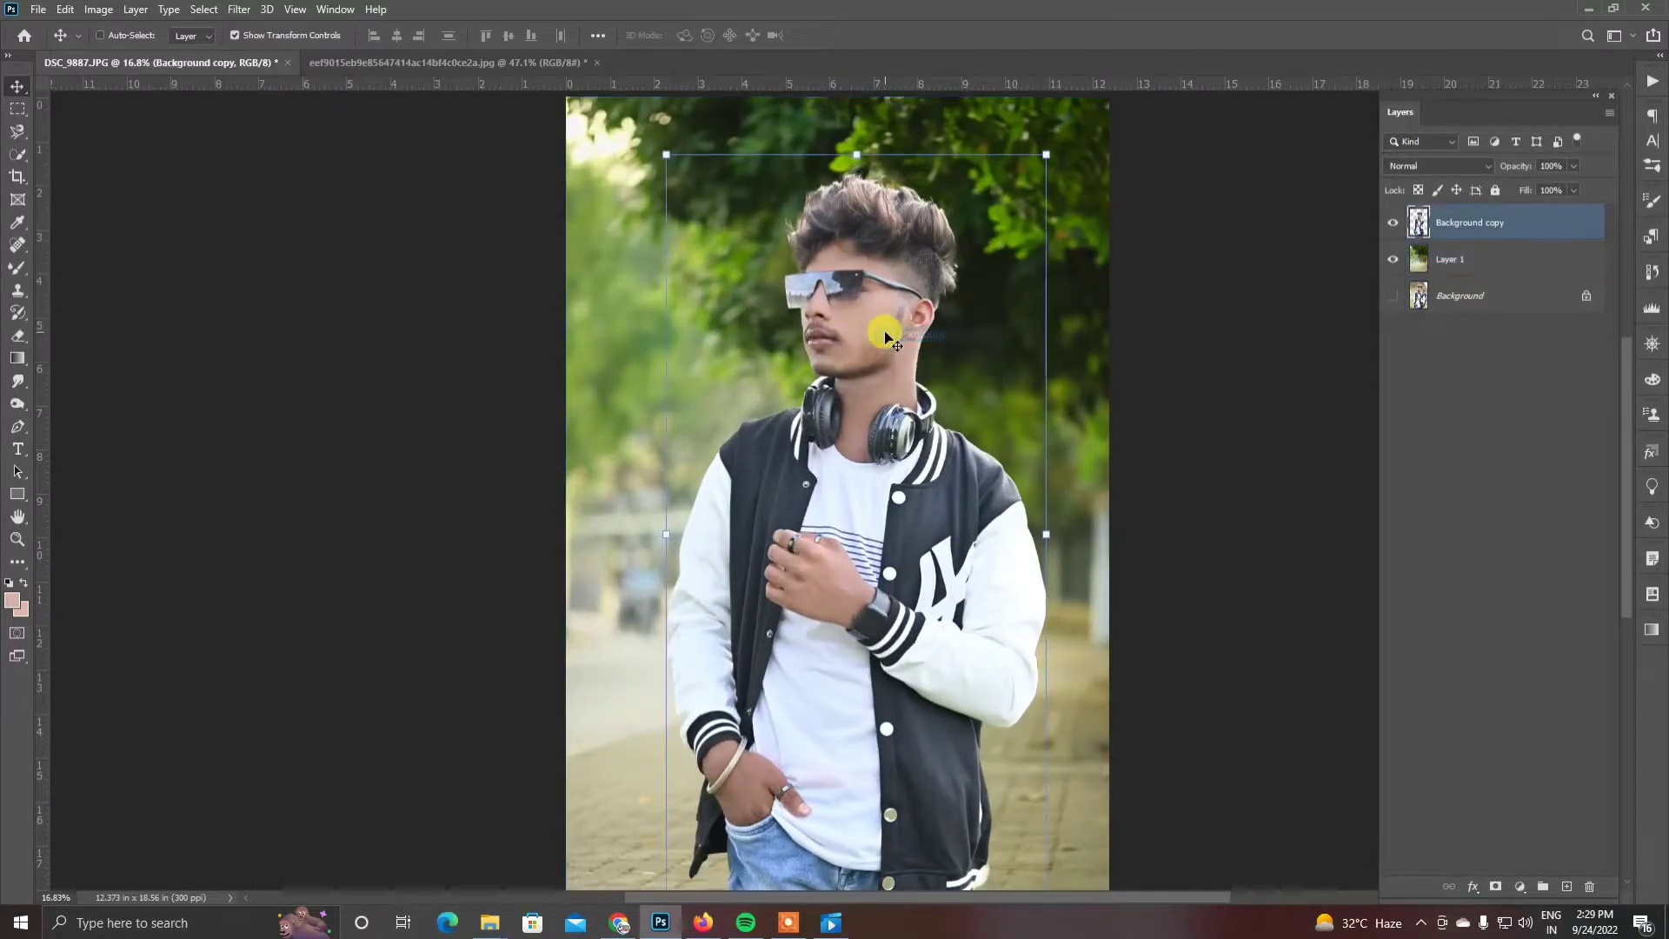
pyautogui.click(98, 9)
pyautogui.moveTo(113, 45)
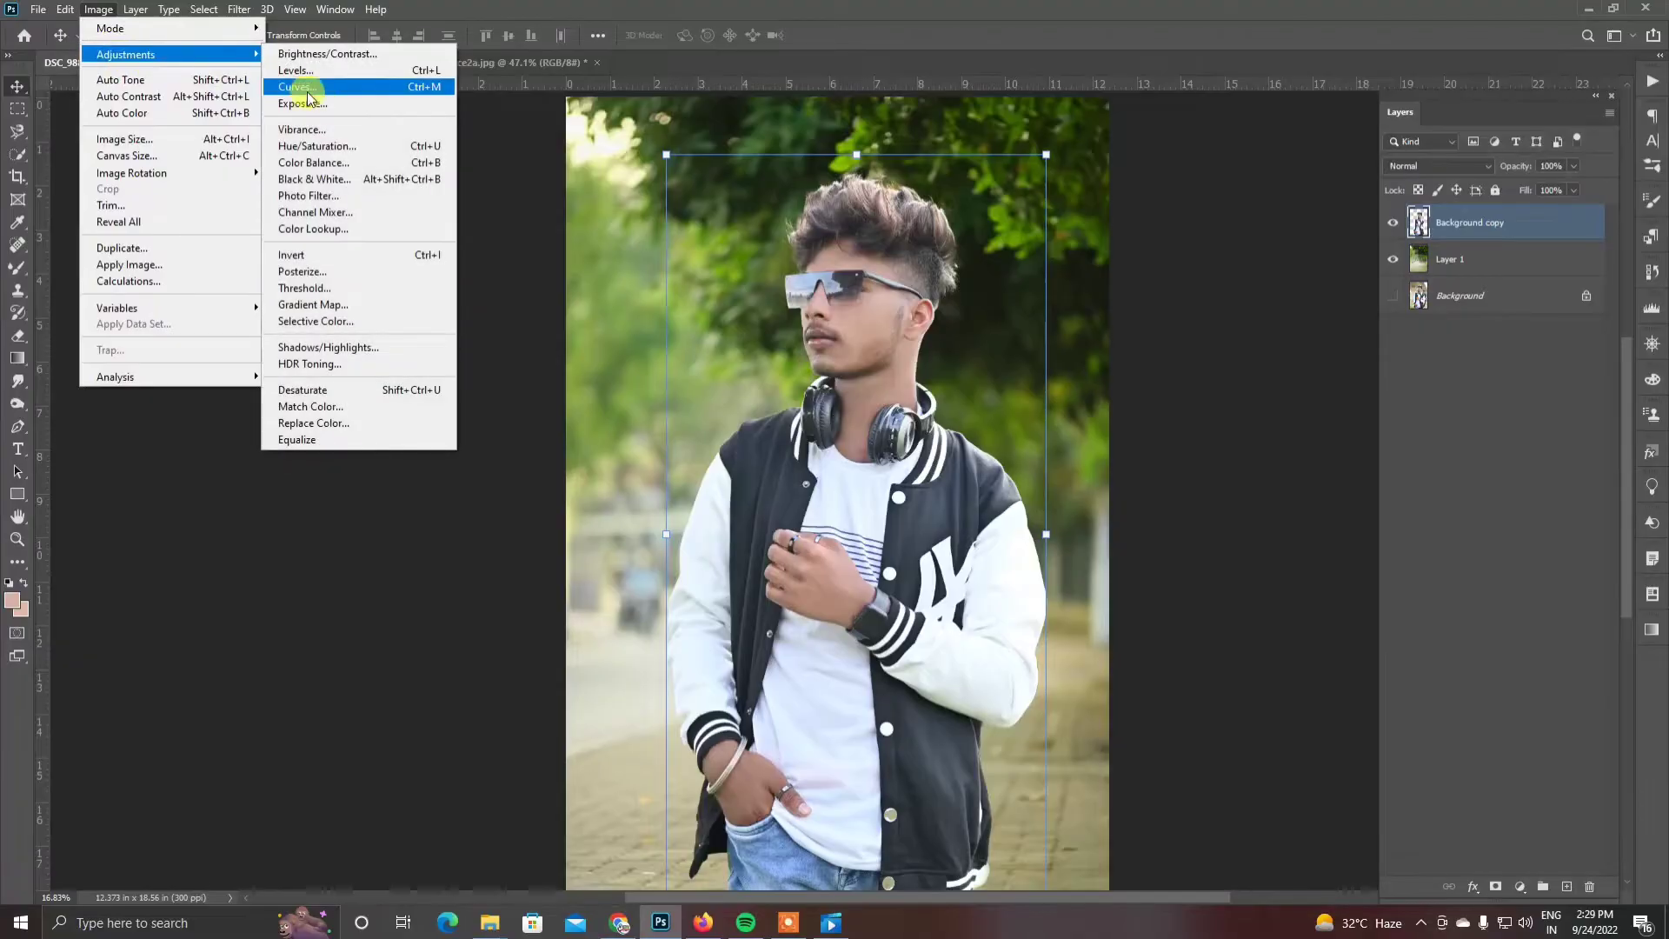
pyautogui.click(311, 64)
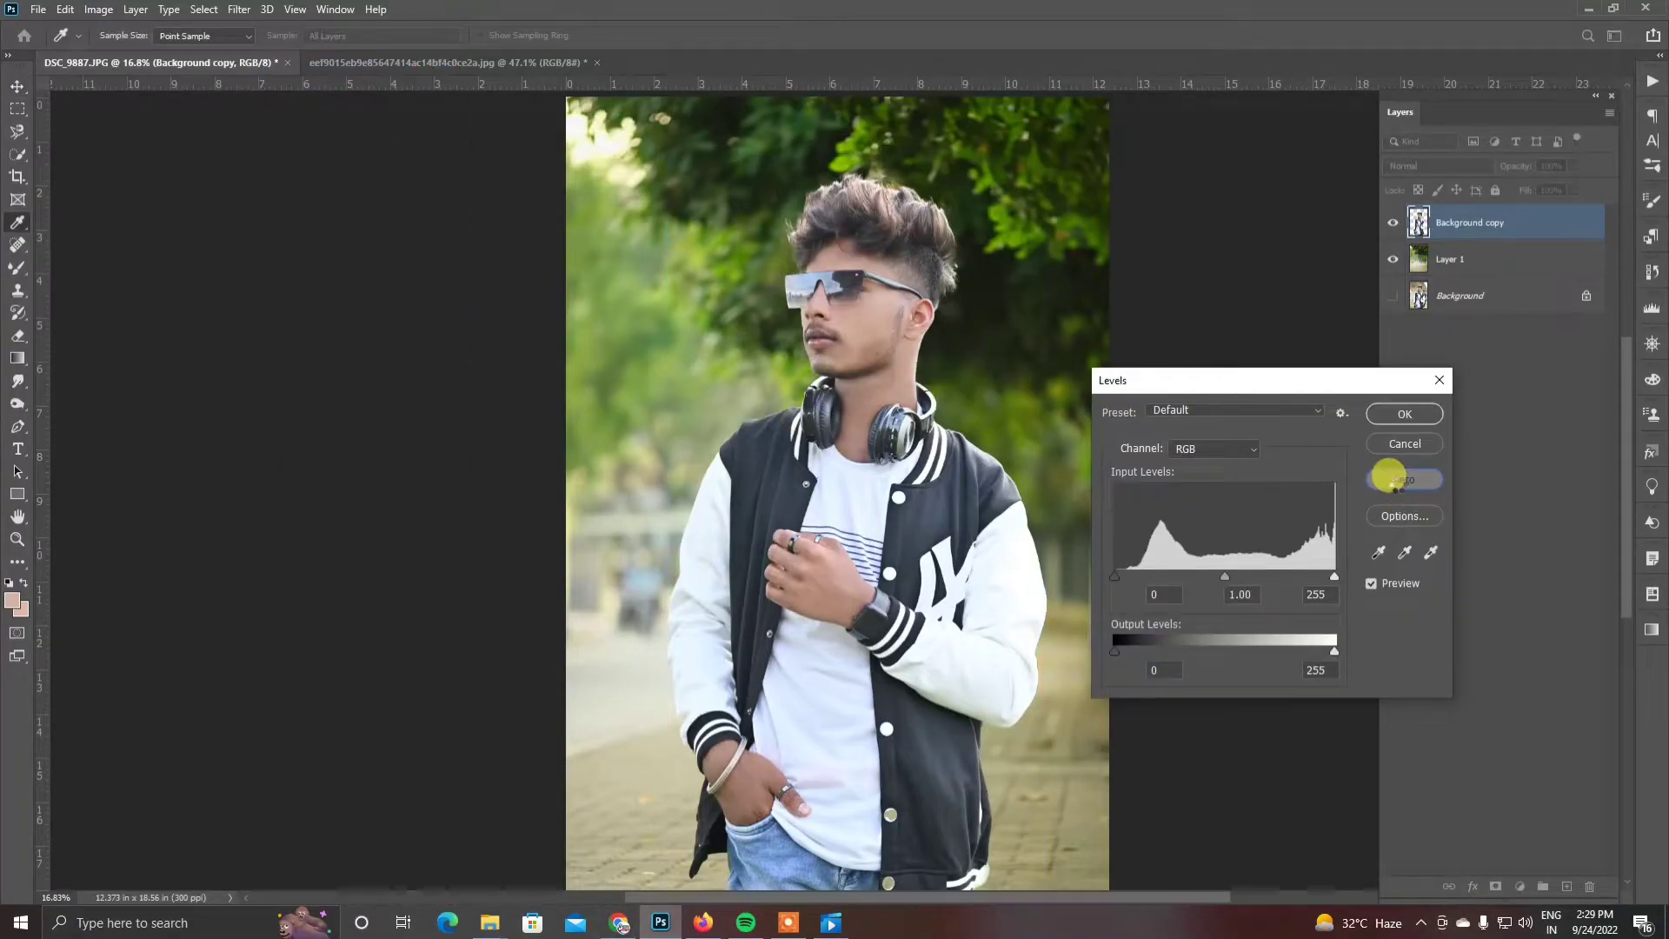
pyautogui.click(1395, 481)
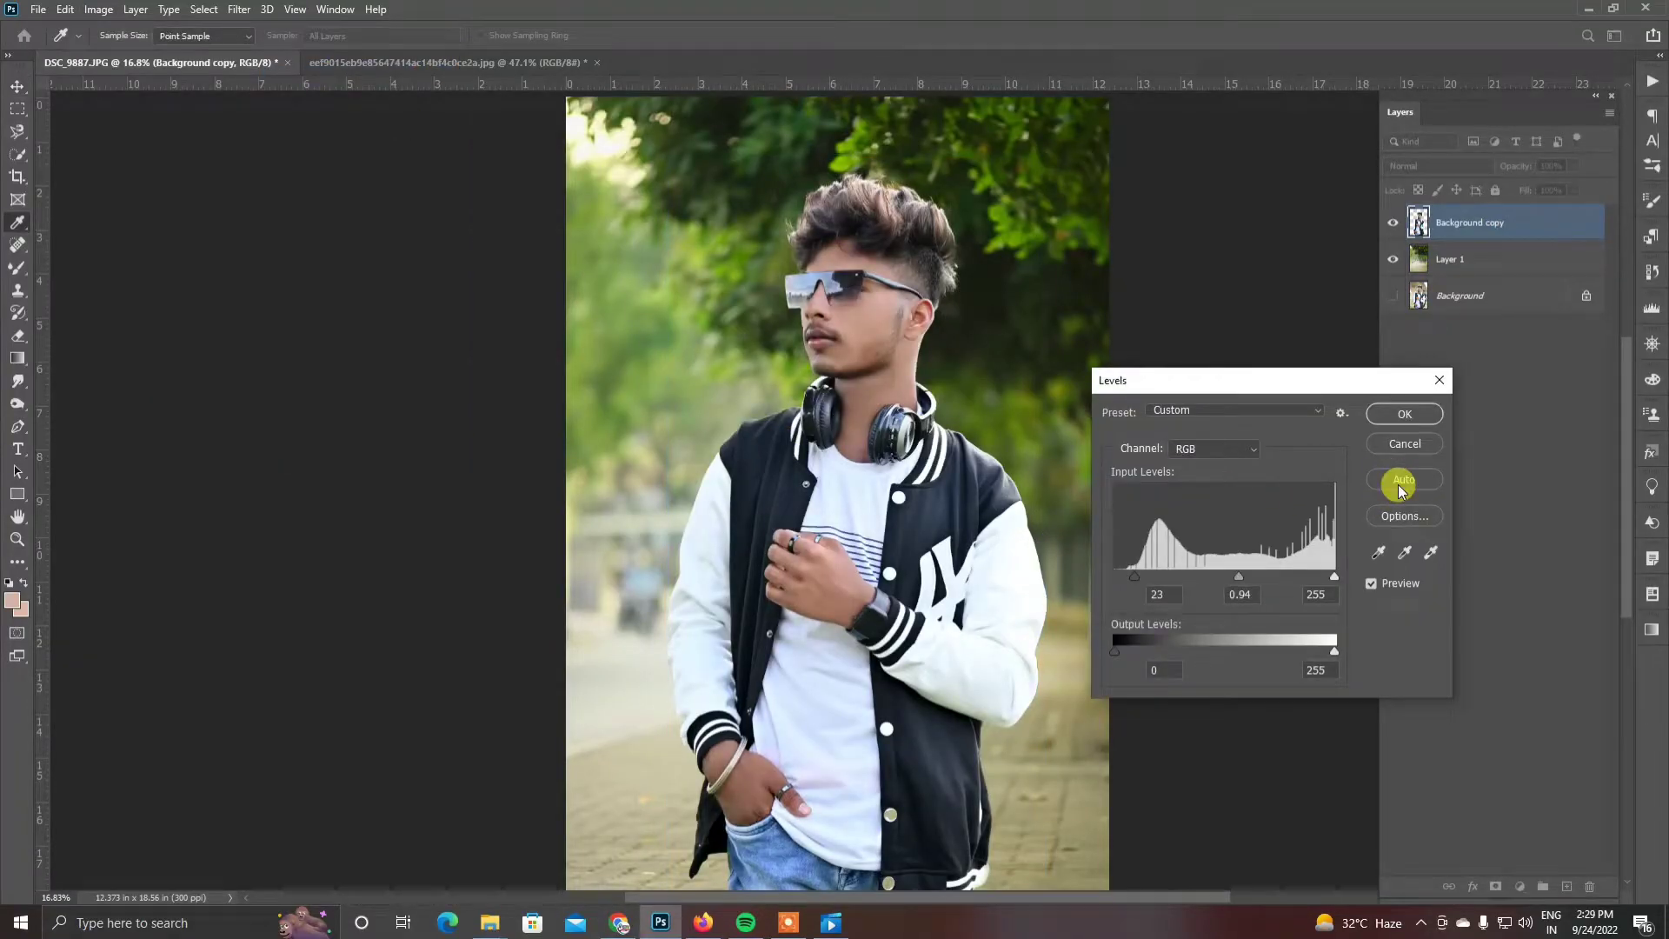
pyautogui.click(1402, 416)
pyautogui.click(248, 35)
# Add an Exposure adjustment layer above the man's cutout and raise the exposure to brighten the picture.
pyautogui.scroll(-2, 670, 290)
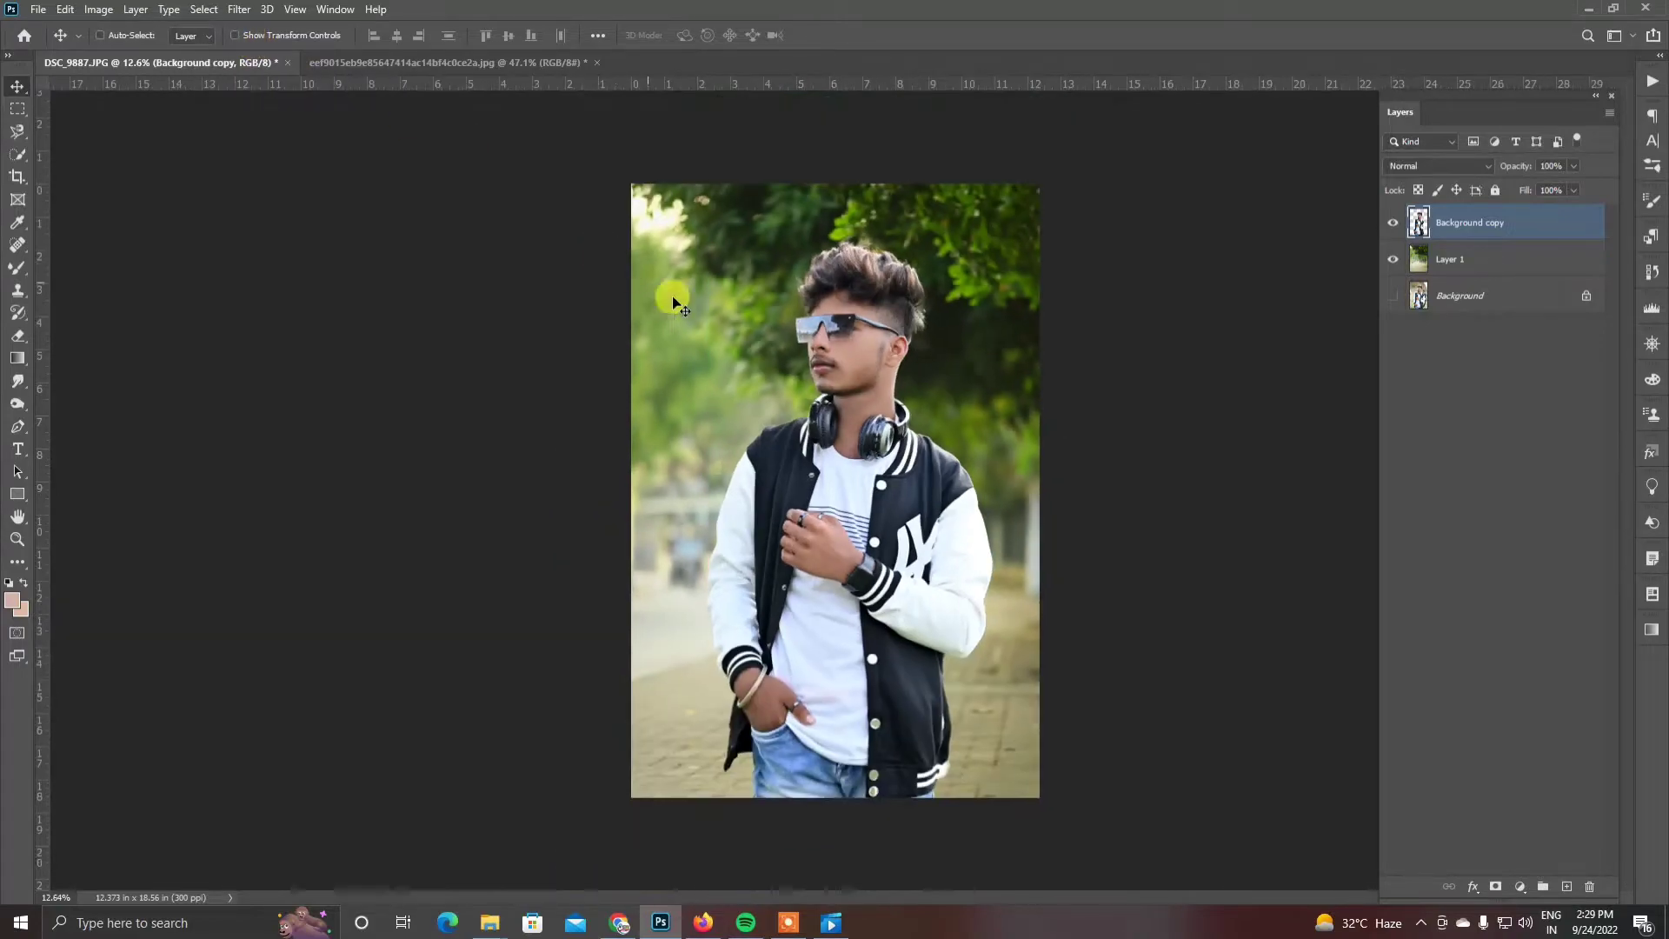
pyautogui.scroll(4, 836, 302)
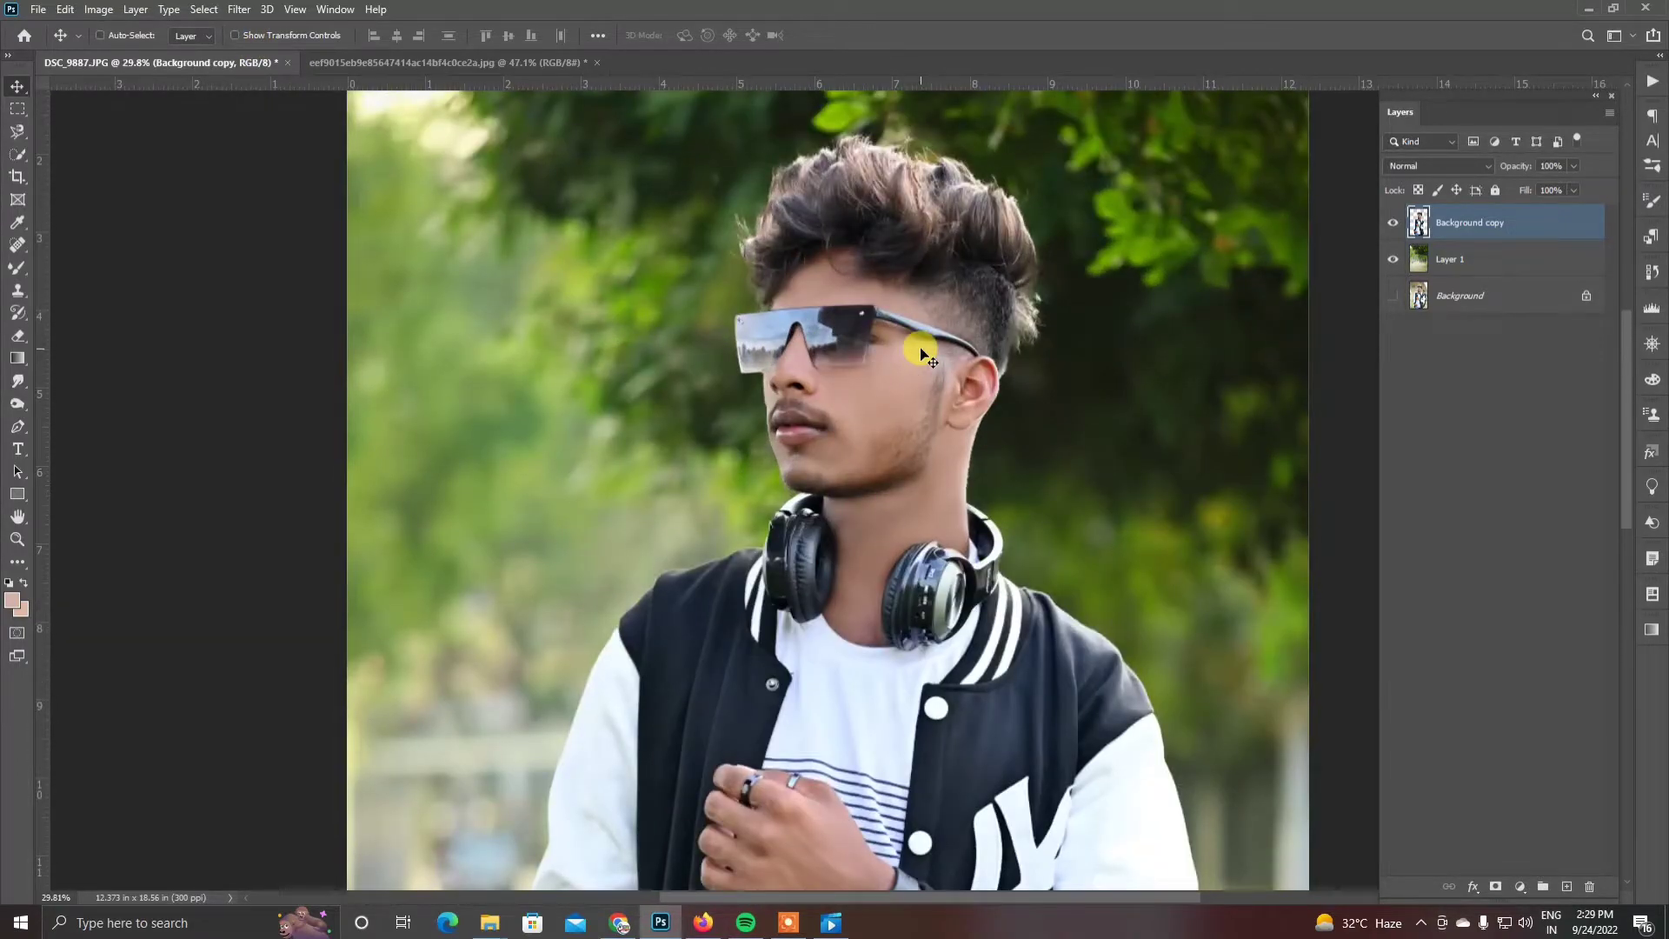
pyautogui.click(1521, 886)
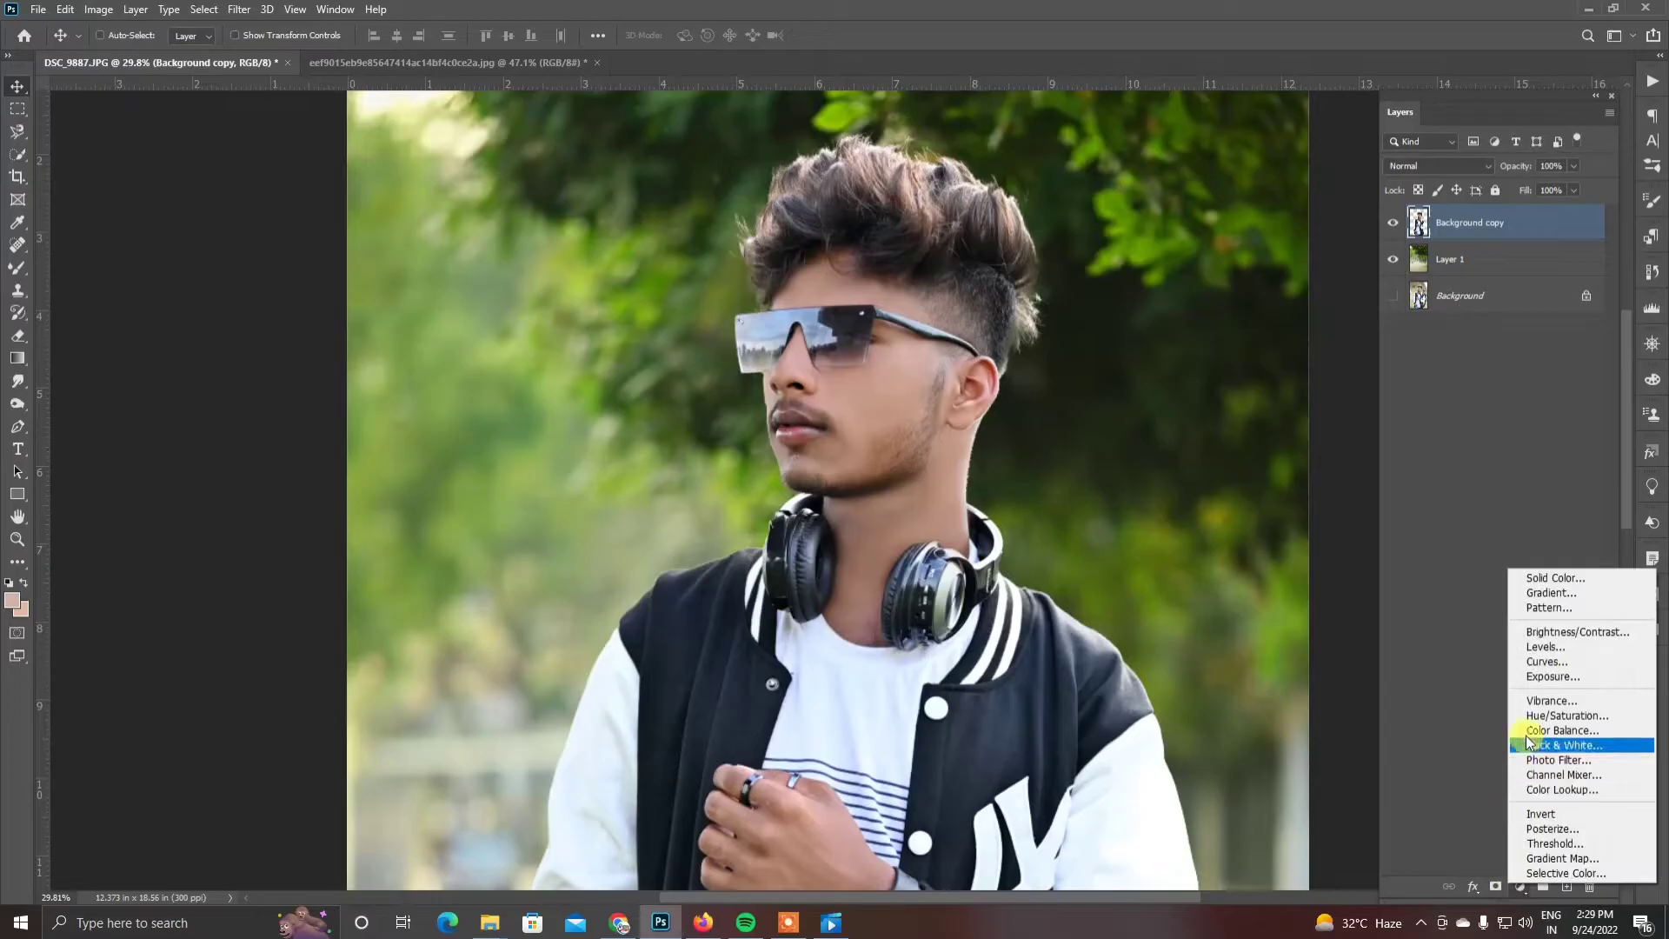
pyautogui.click(1548, 676)
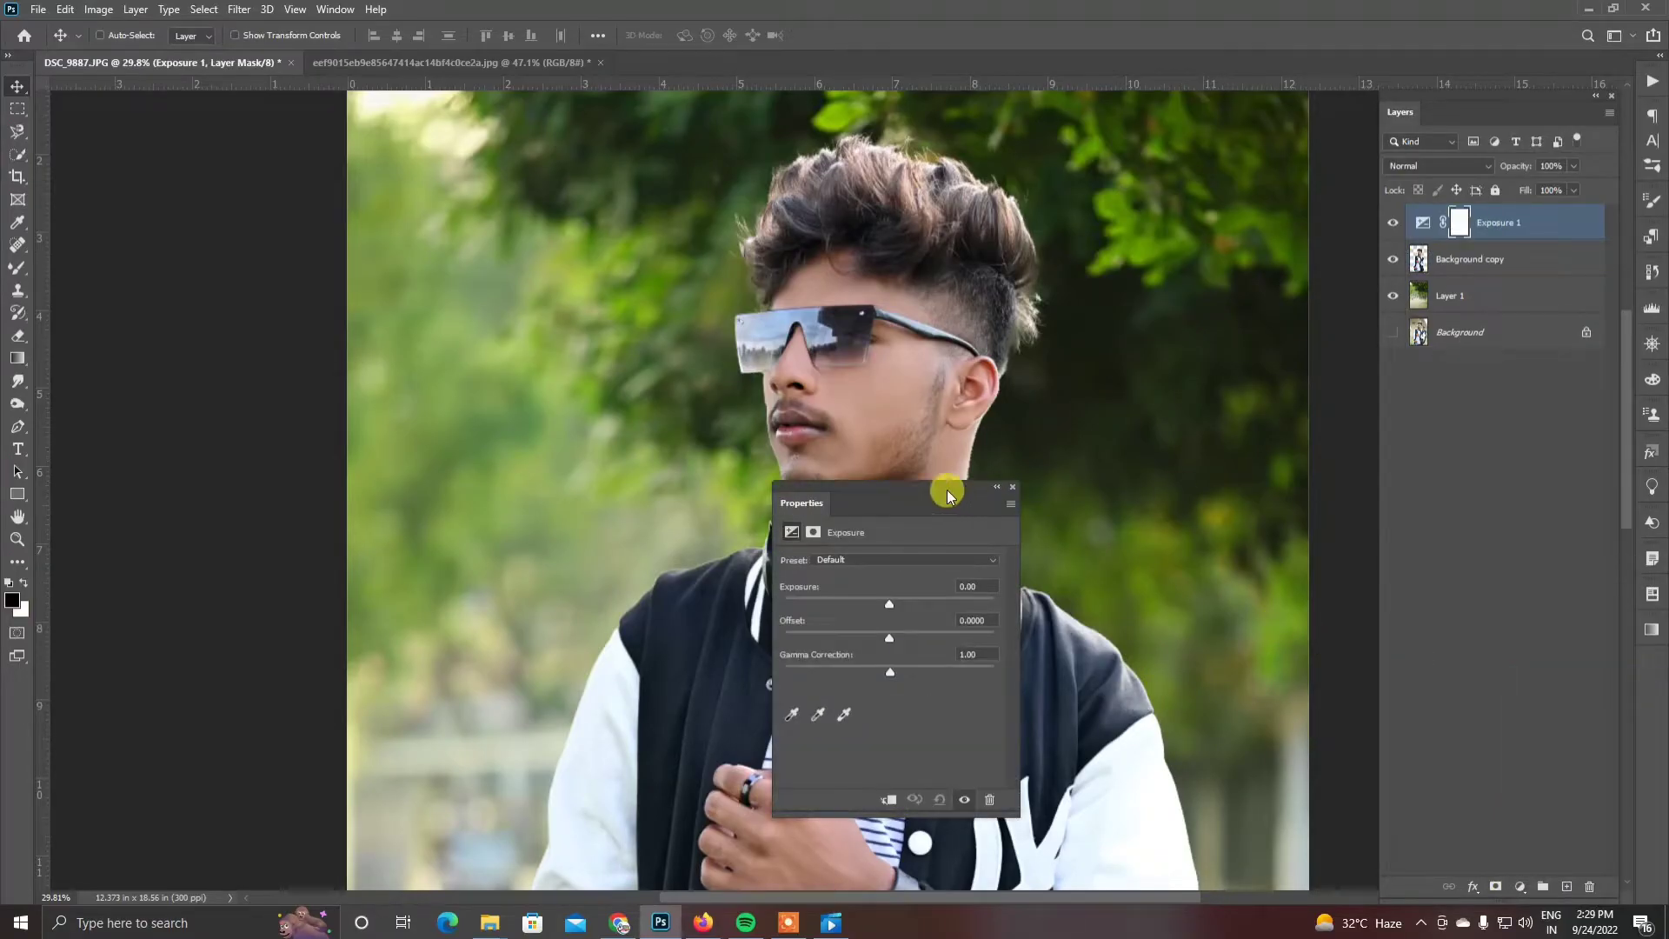
pyautogui.moveTo(948, 493); pyautogui.dragTo(1222, 486)
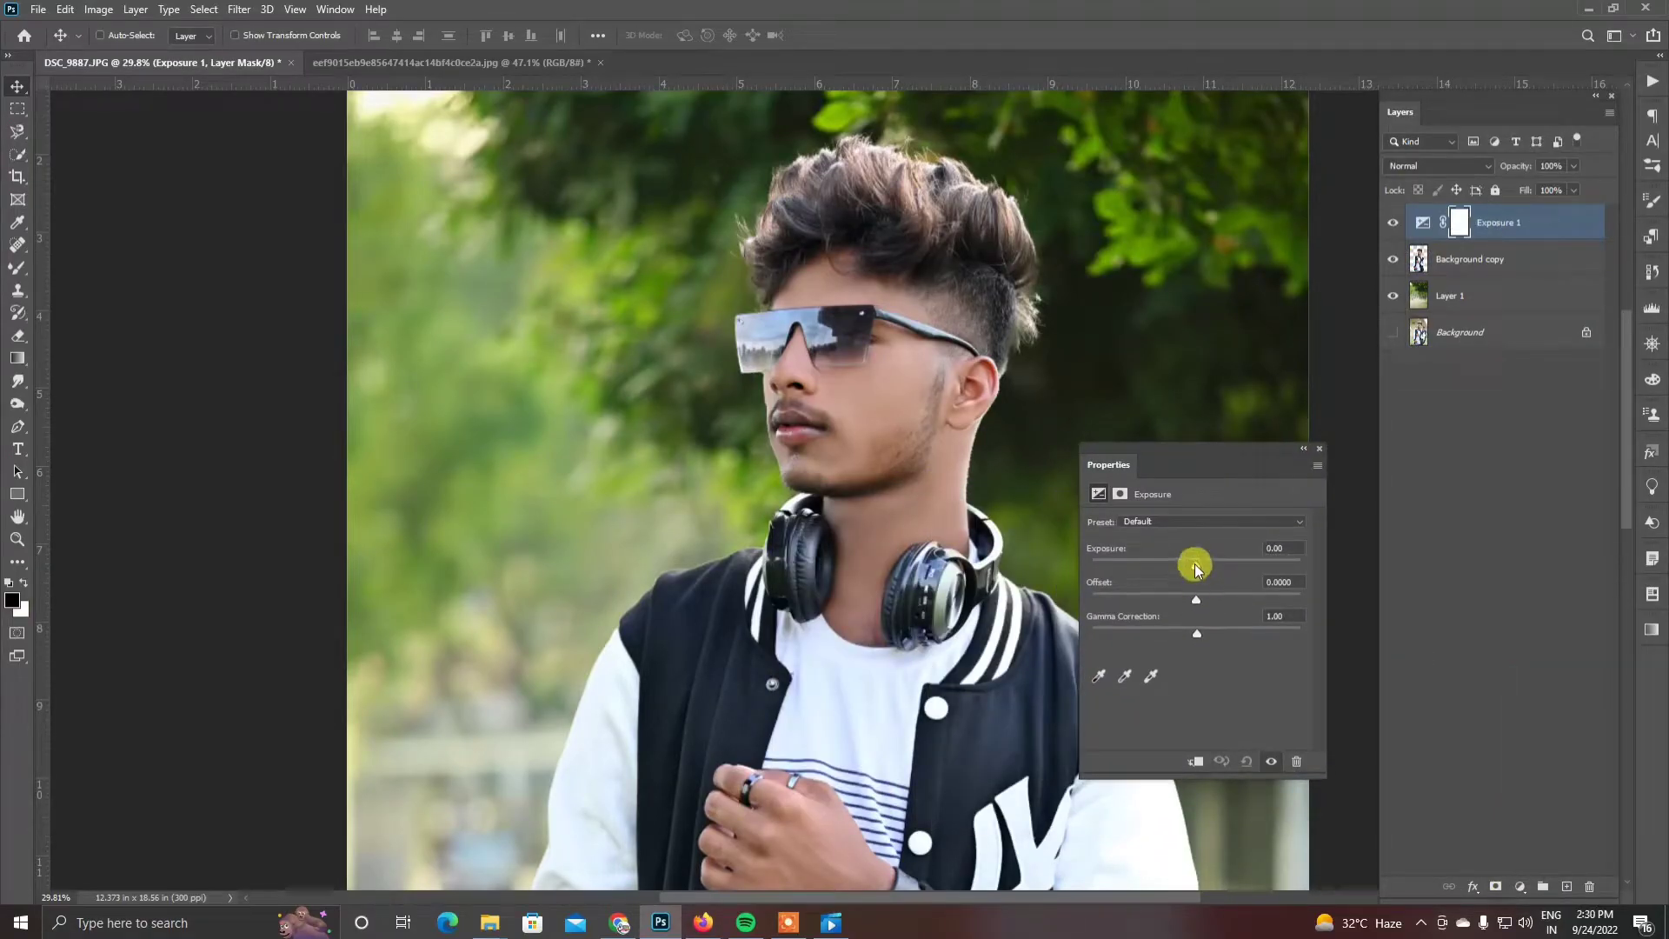
pyautogui.moveTo(1196, 567); pyautogui.dragTo(1203, 634)
pyautogui.click(1319, 449)
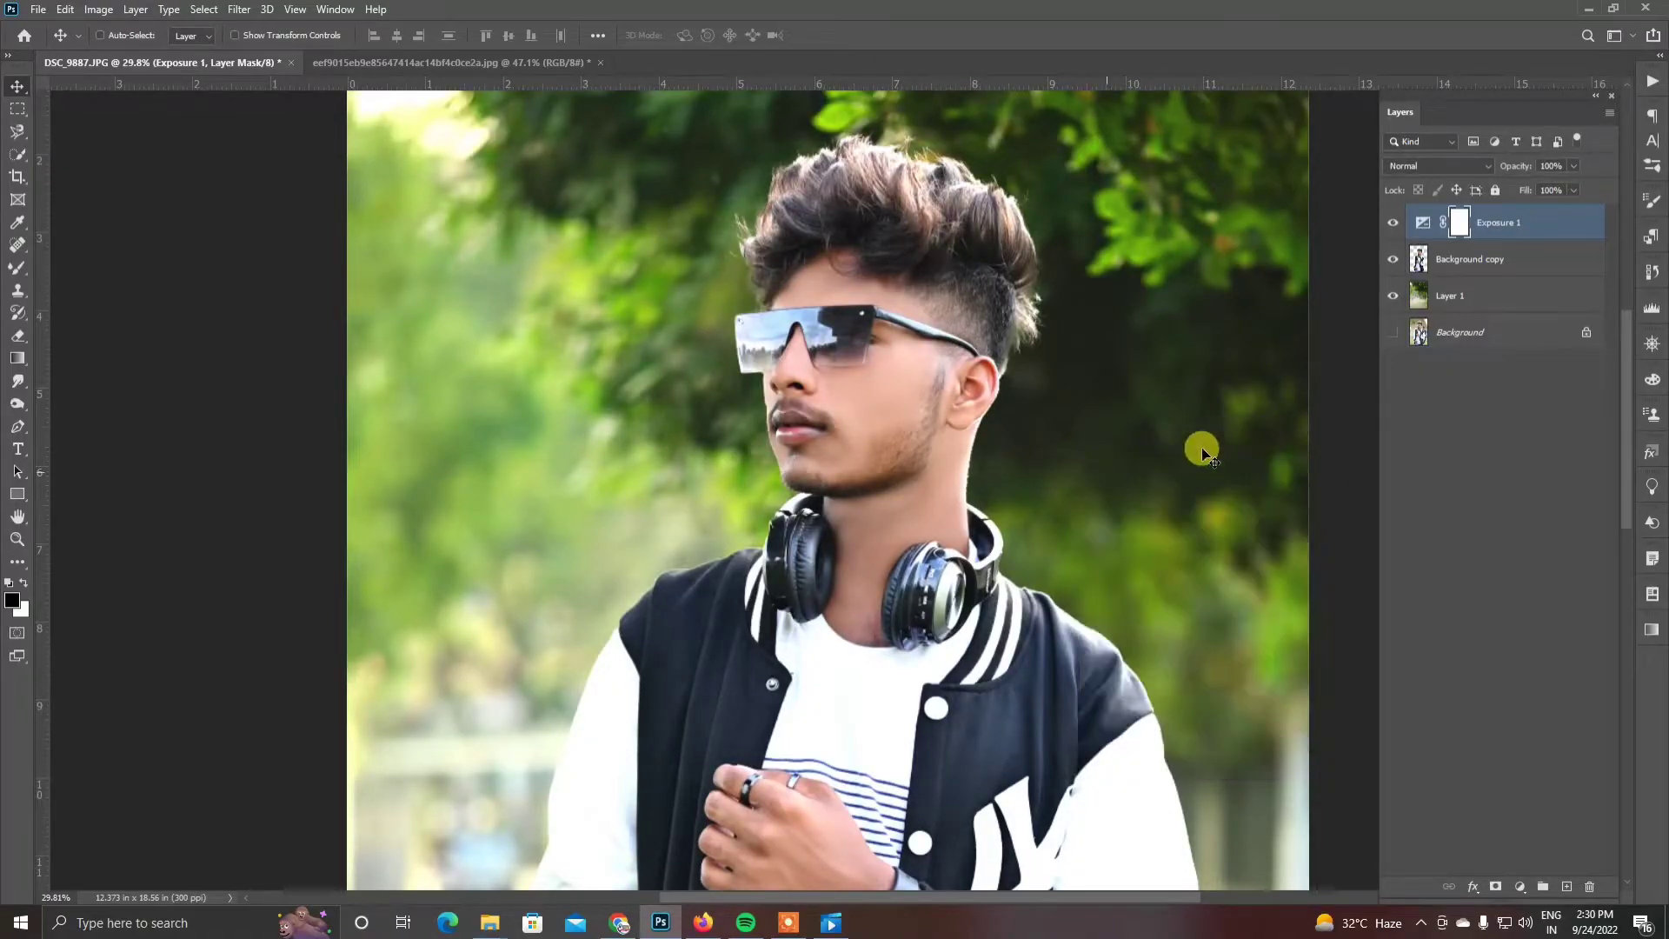
# Compare the picture with the Exposure adjustment hidden and shown, and clip the adjustment to the Background copy layer.
pyautogui.scroll(-8, 979, 454)
pyautogui.scroll(1, 939, 440)
pyautogui.click(1393, 224)
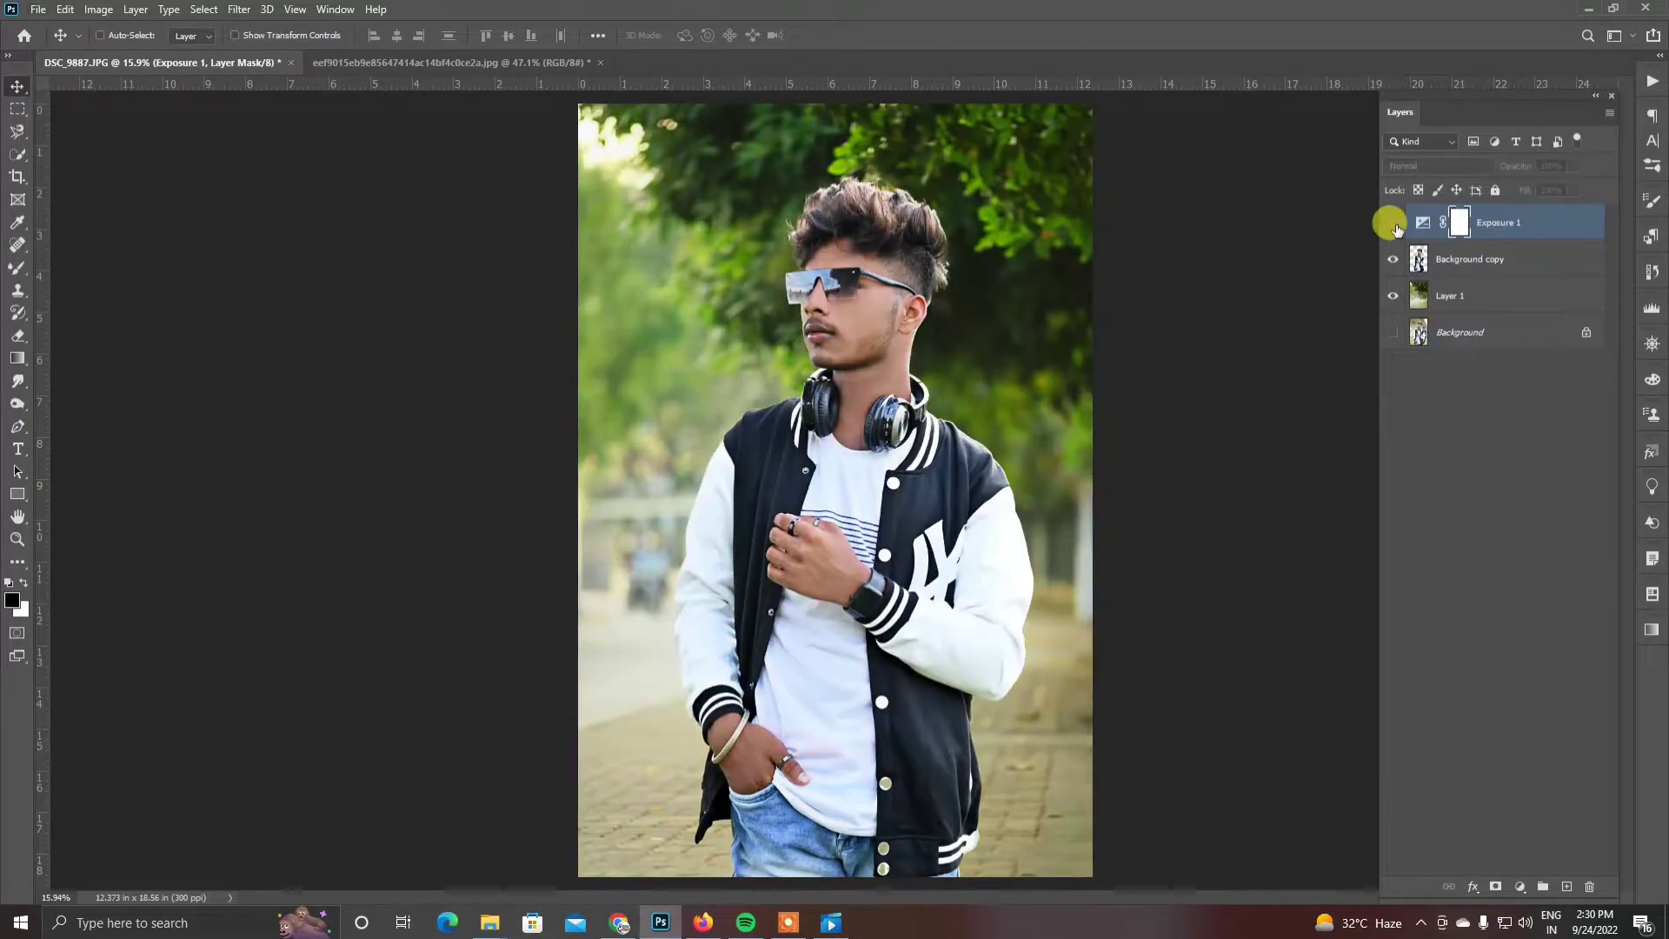
pyautogui.click(1393, 224)
pyautogui.rightClick(1561, 228)
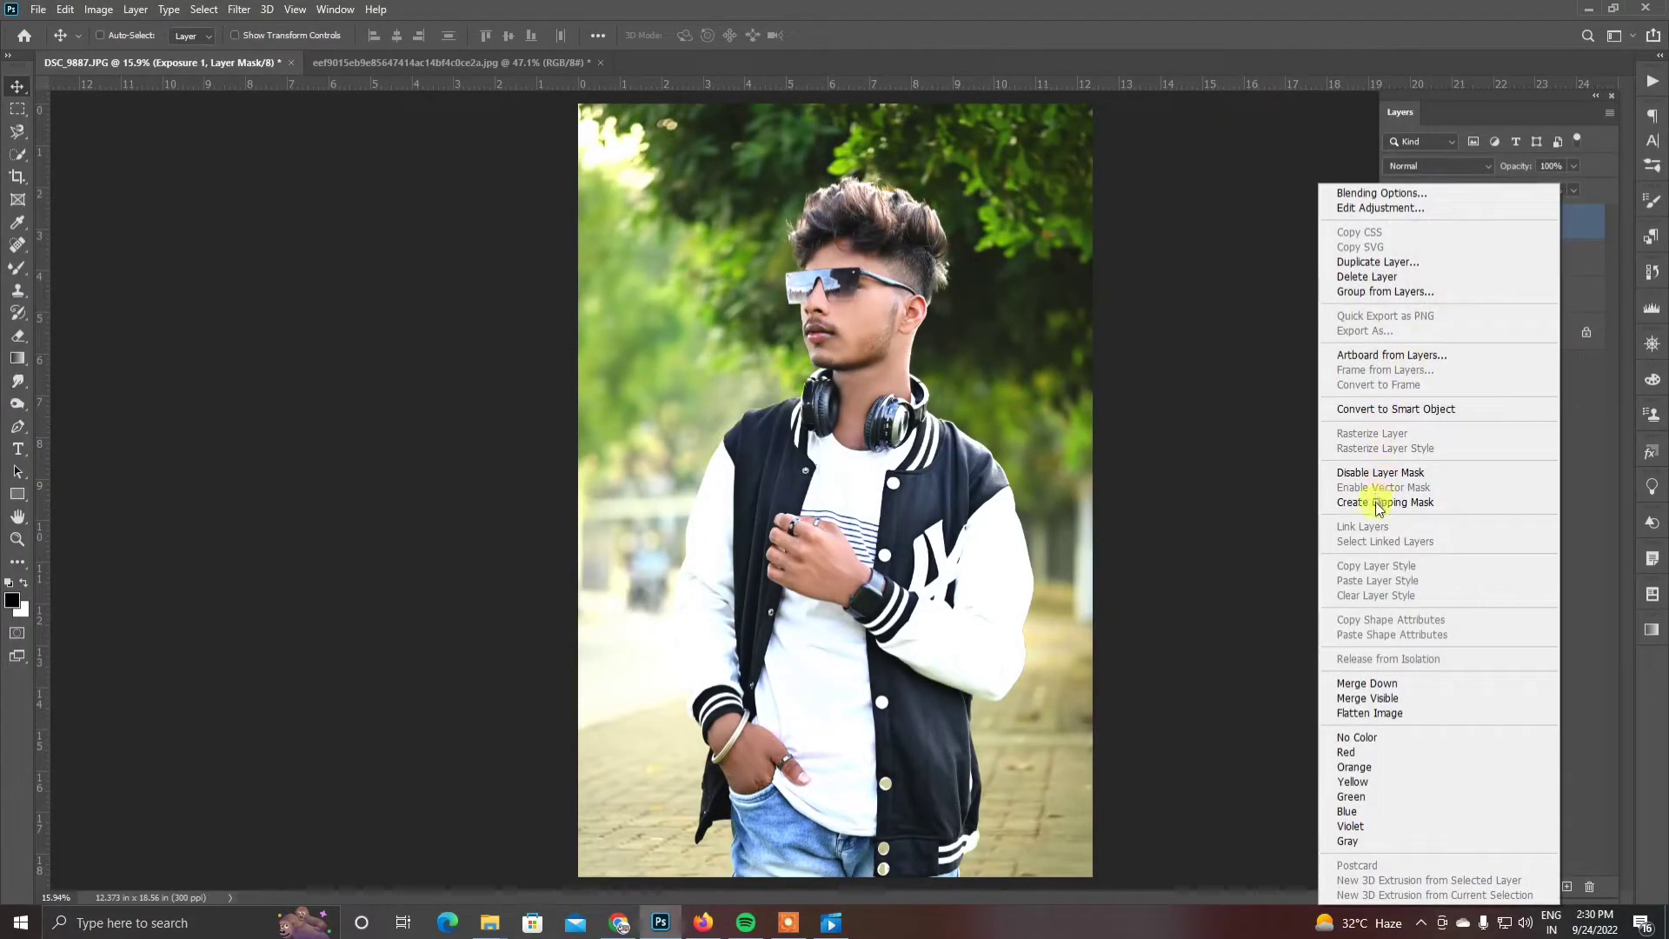
pyautogui.click(1378, 503)
# Add a Vibrance adjustment layer above the tree-lined background, Layer 1, with saturation +24 and a raised vibrance.
pyautogui.scroll(5, 802, 317)
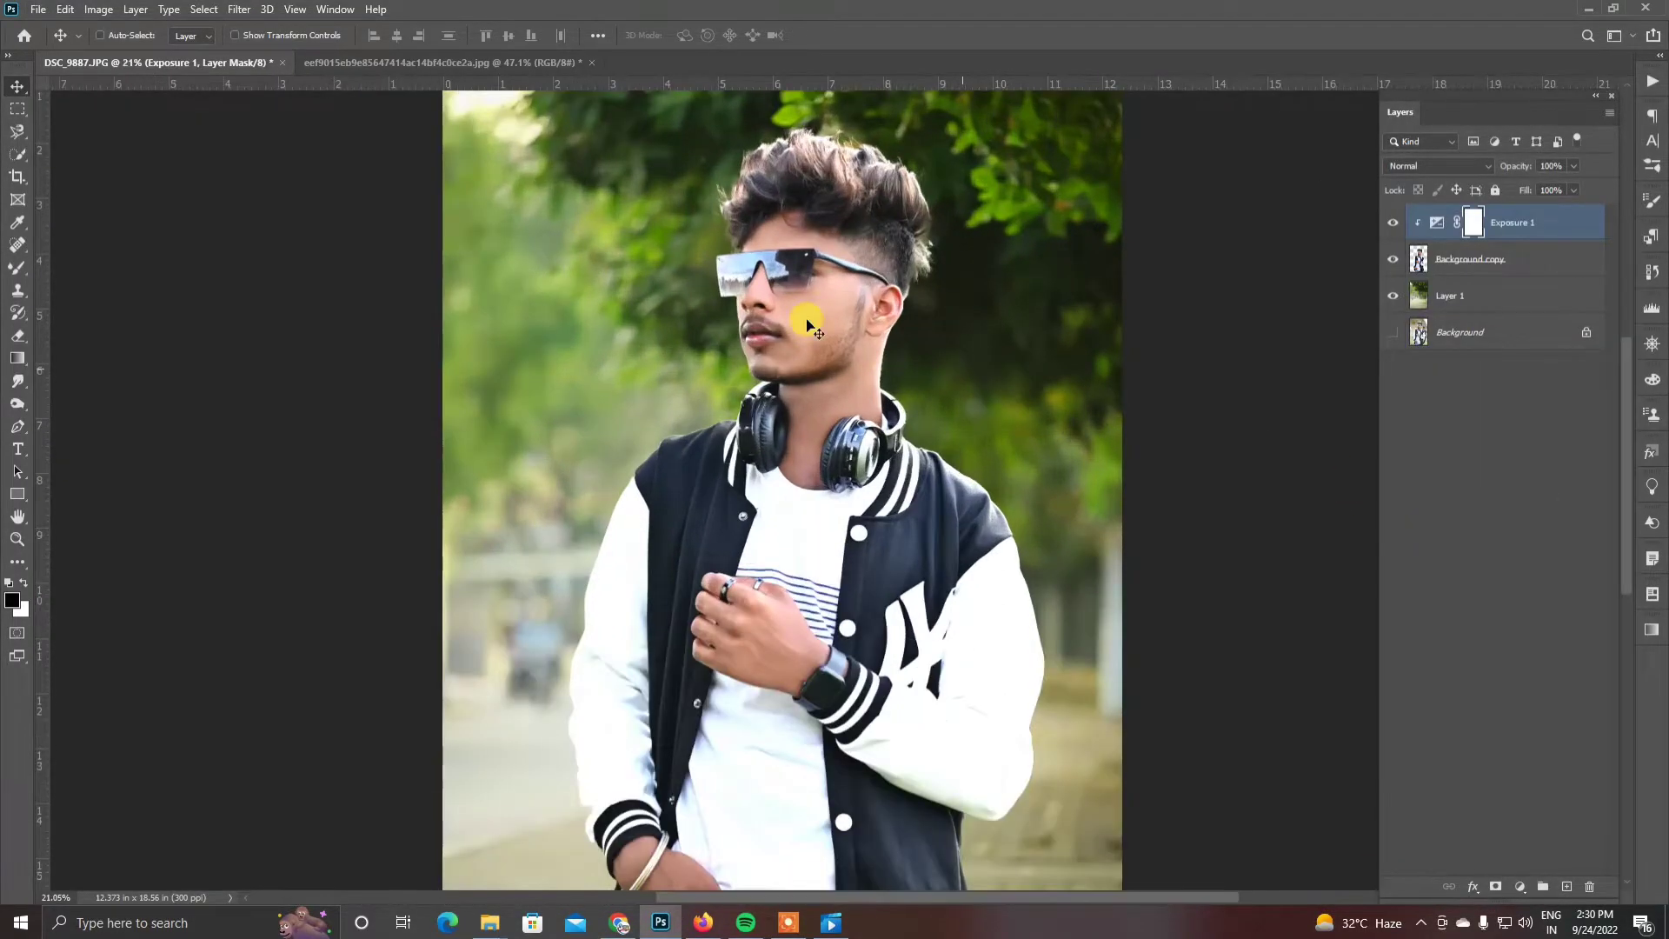
pyautogui.scroll(-2, 825, 328)
pyautogui.scroll(-3, 843, 339)
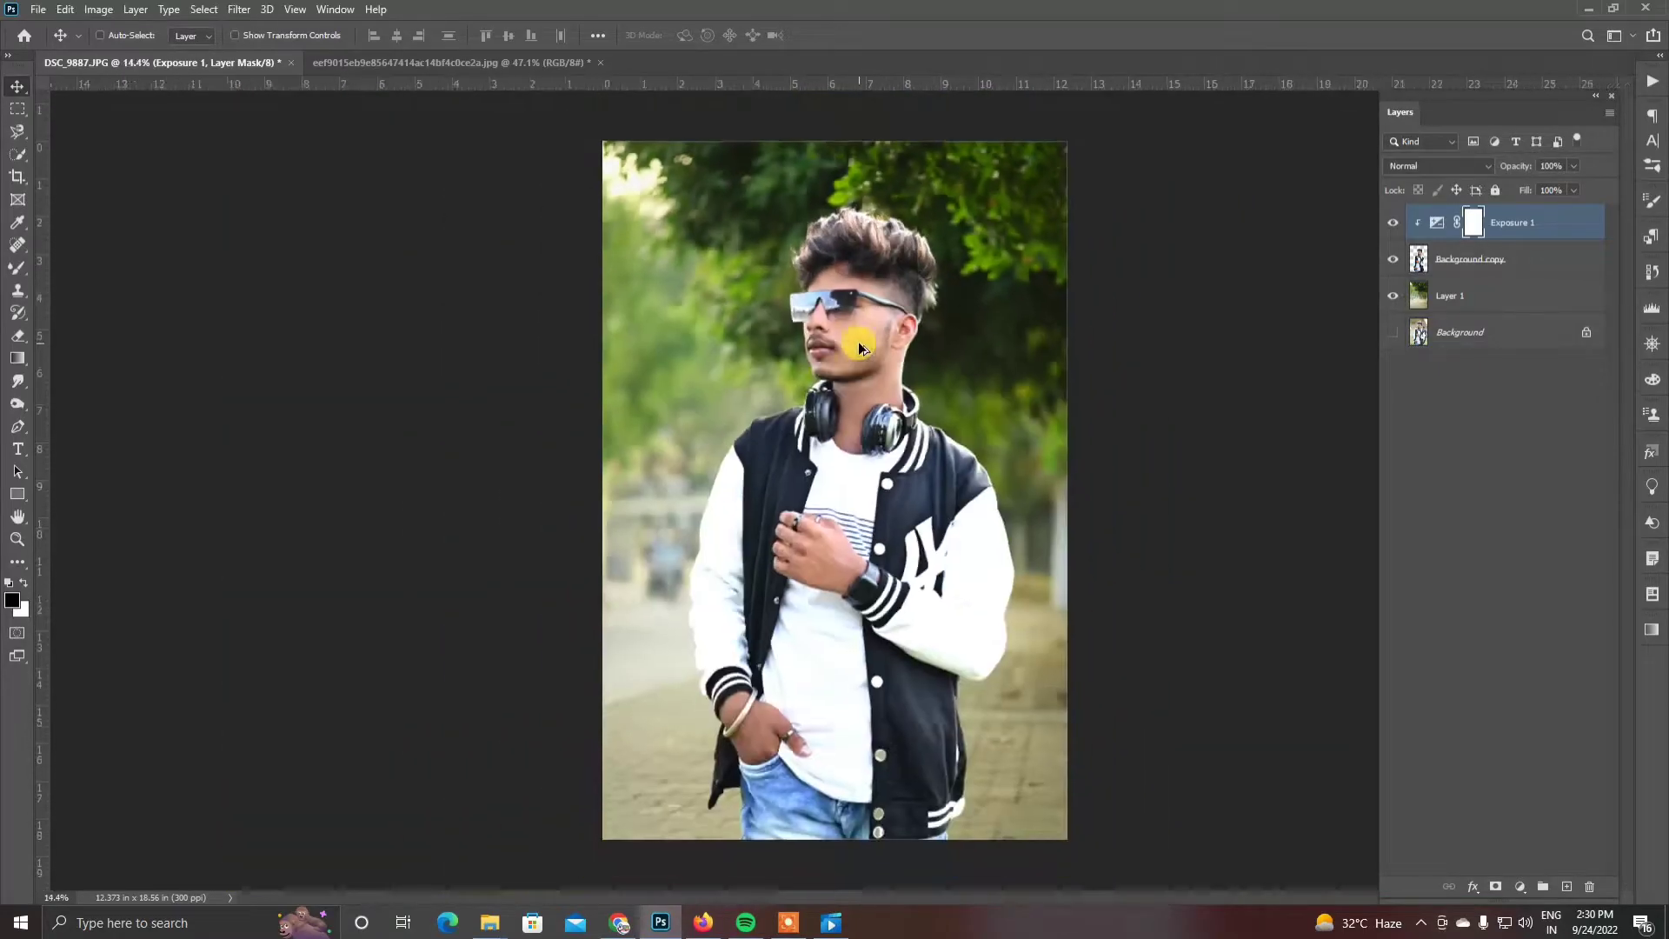
pyautogui.scroll(1, 849, 335)
pyautogui.click(1452, 296)
pyautogui.click(1520, 886)
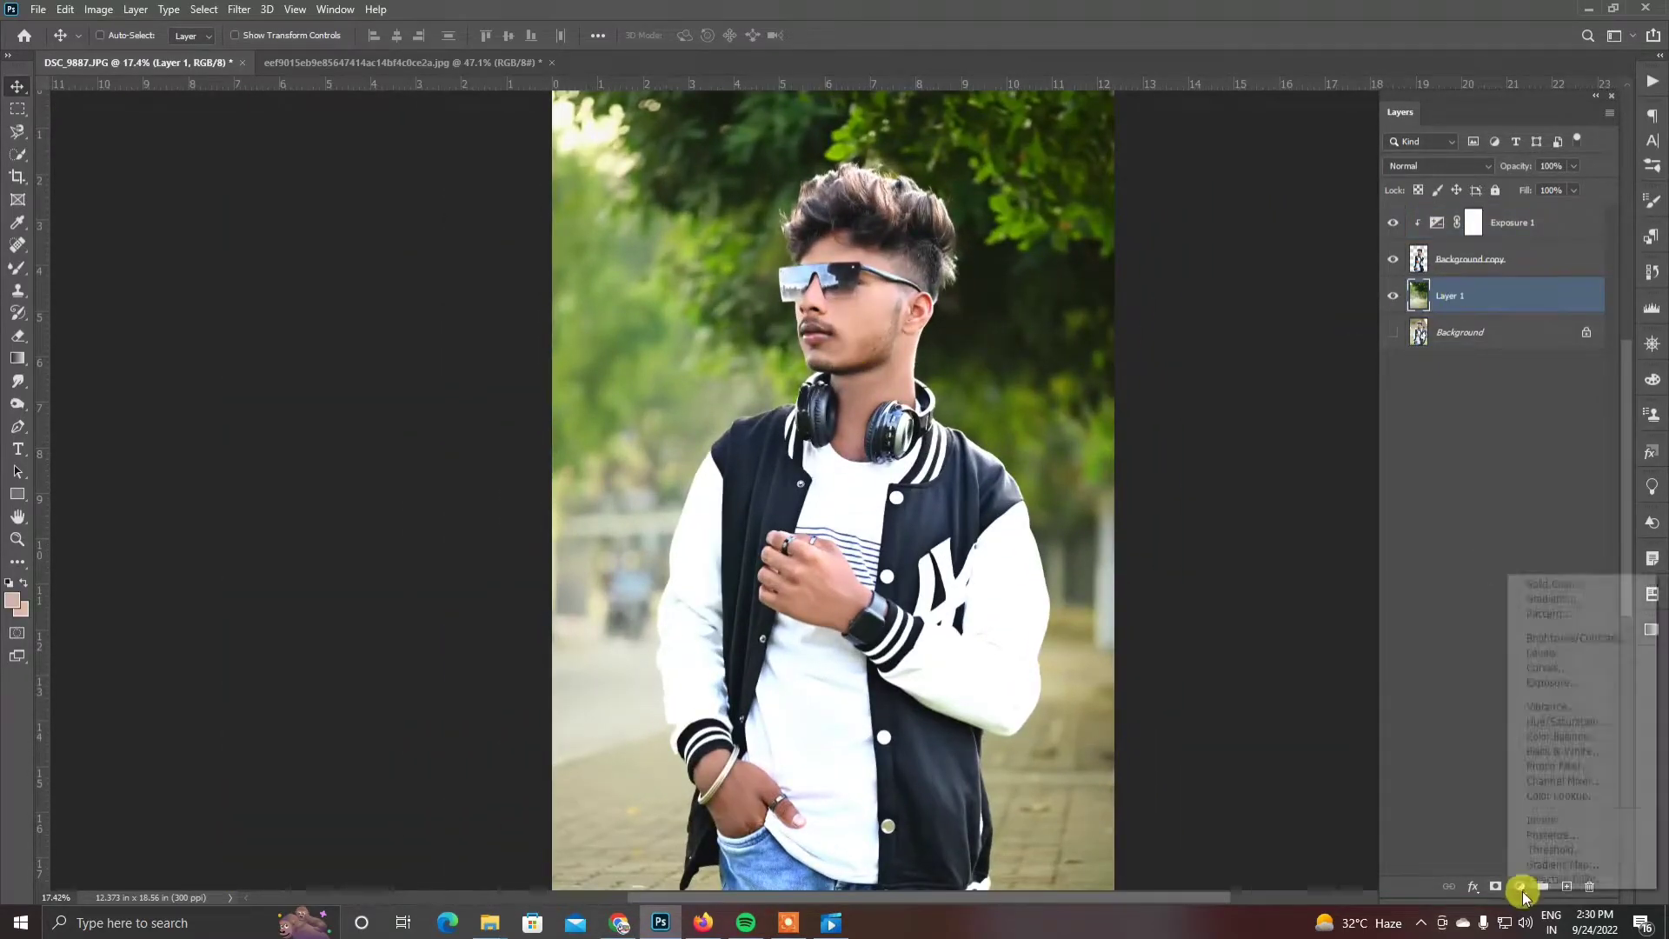
pyautogui.click(1547, 707)
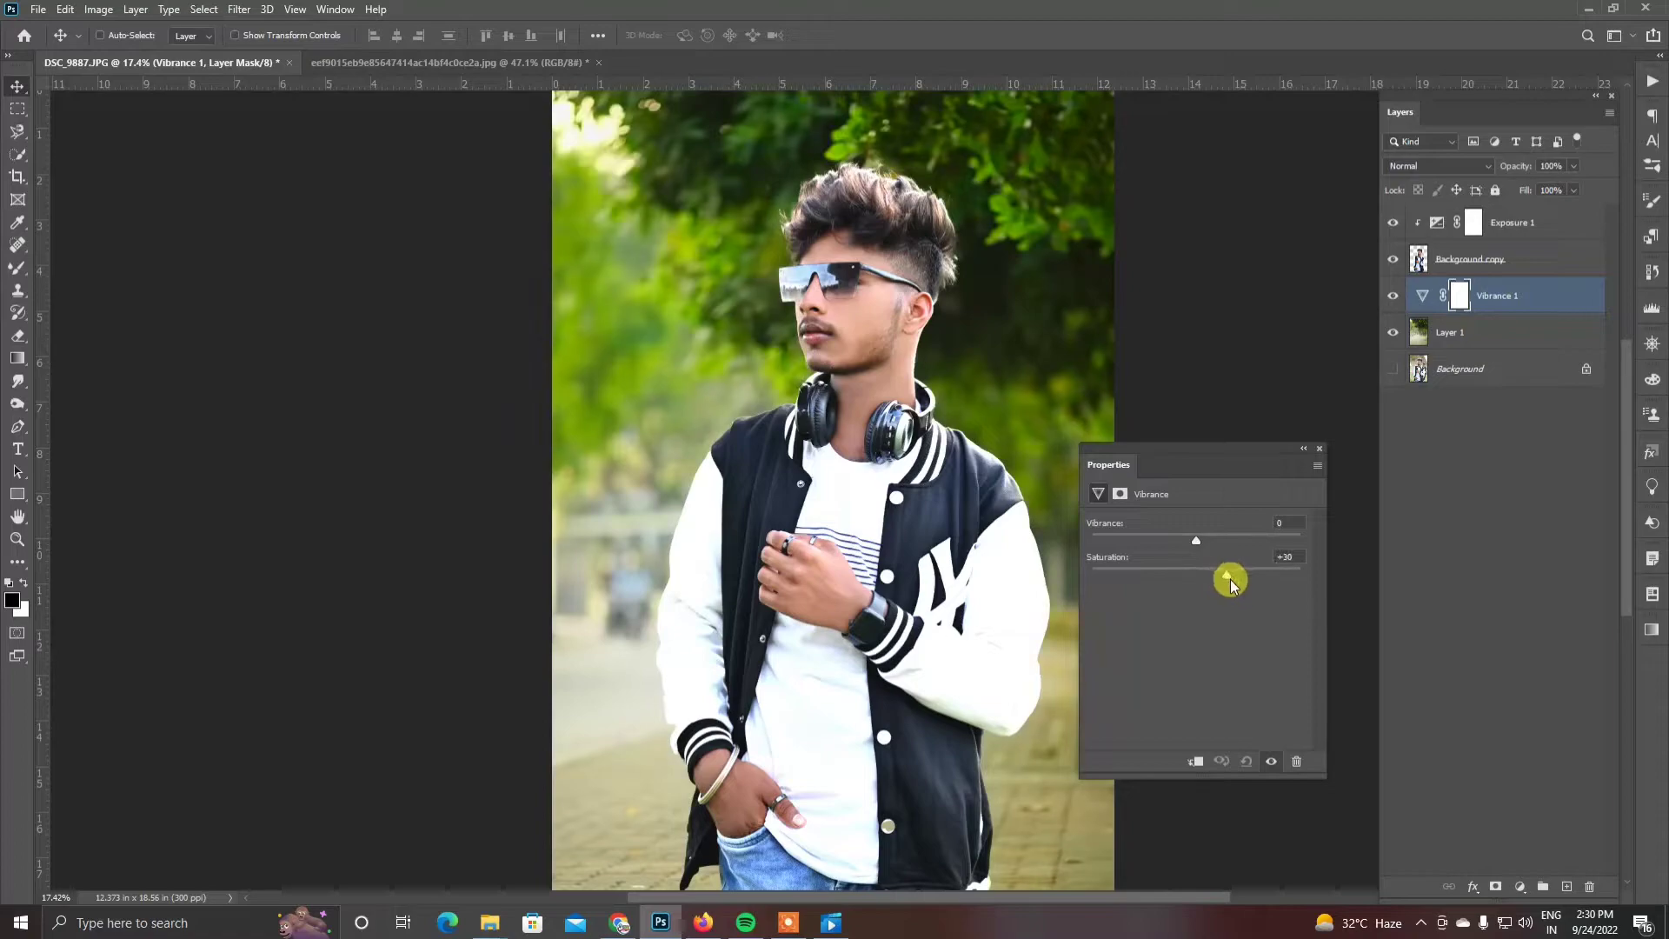
pyautogui.moveTo(1227, 579); pyautogui.dragTo(1215, 546)
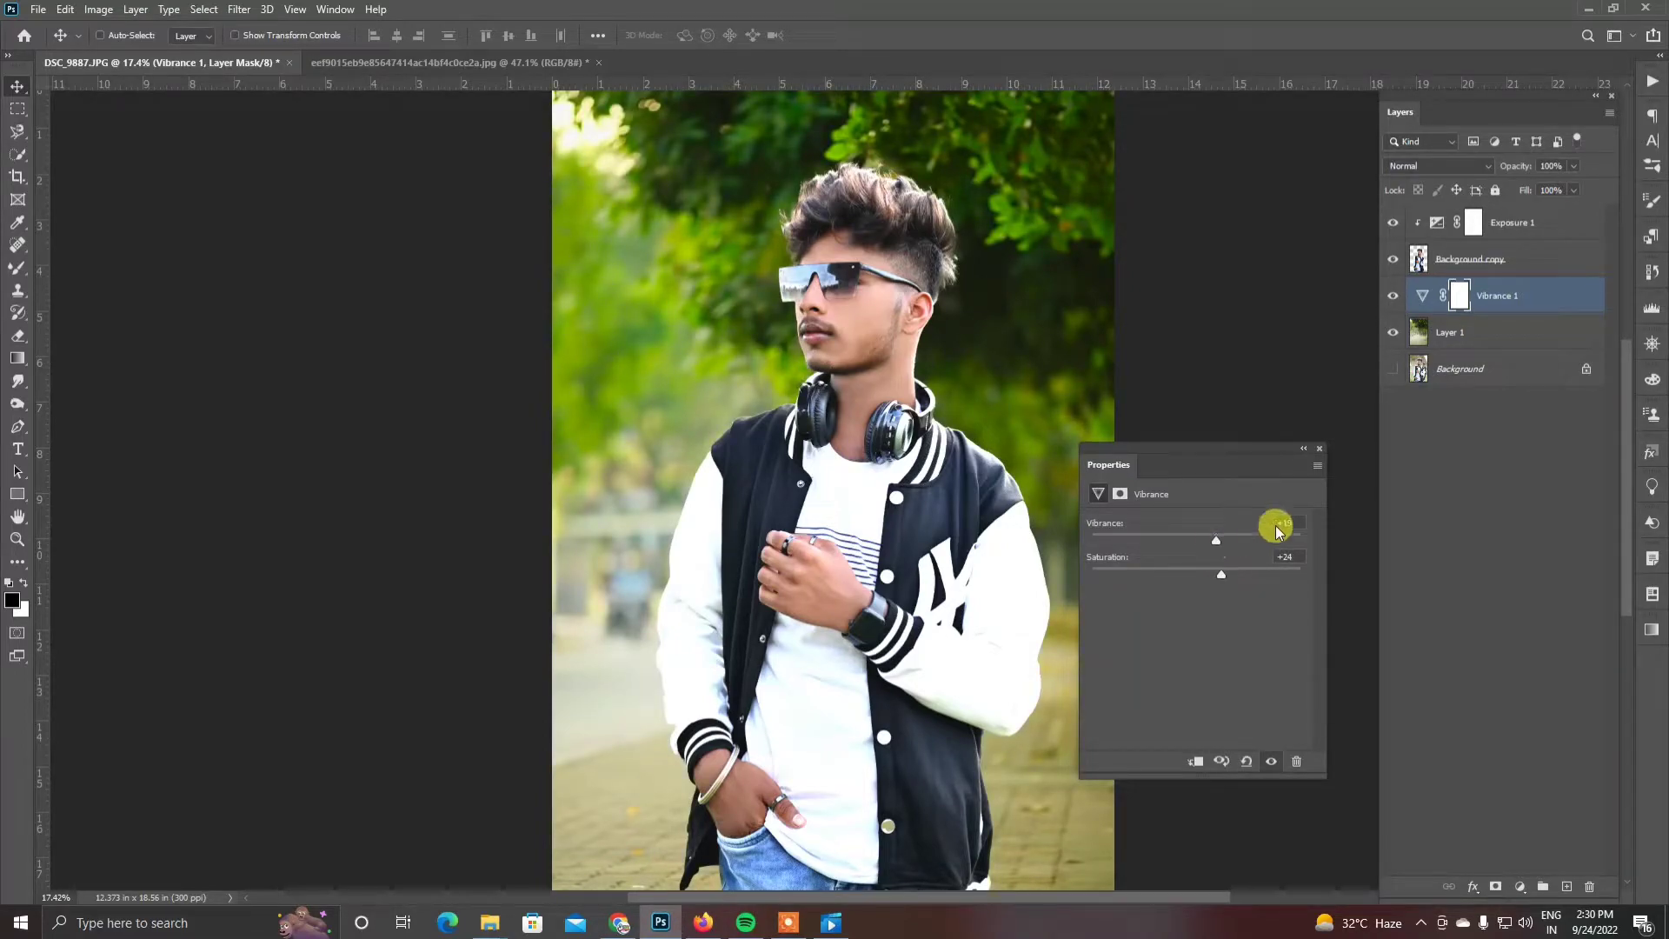
pyautogui.click(1322, 447)
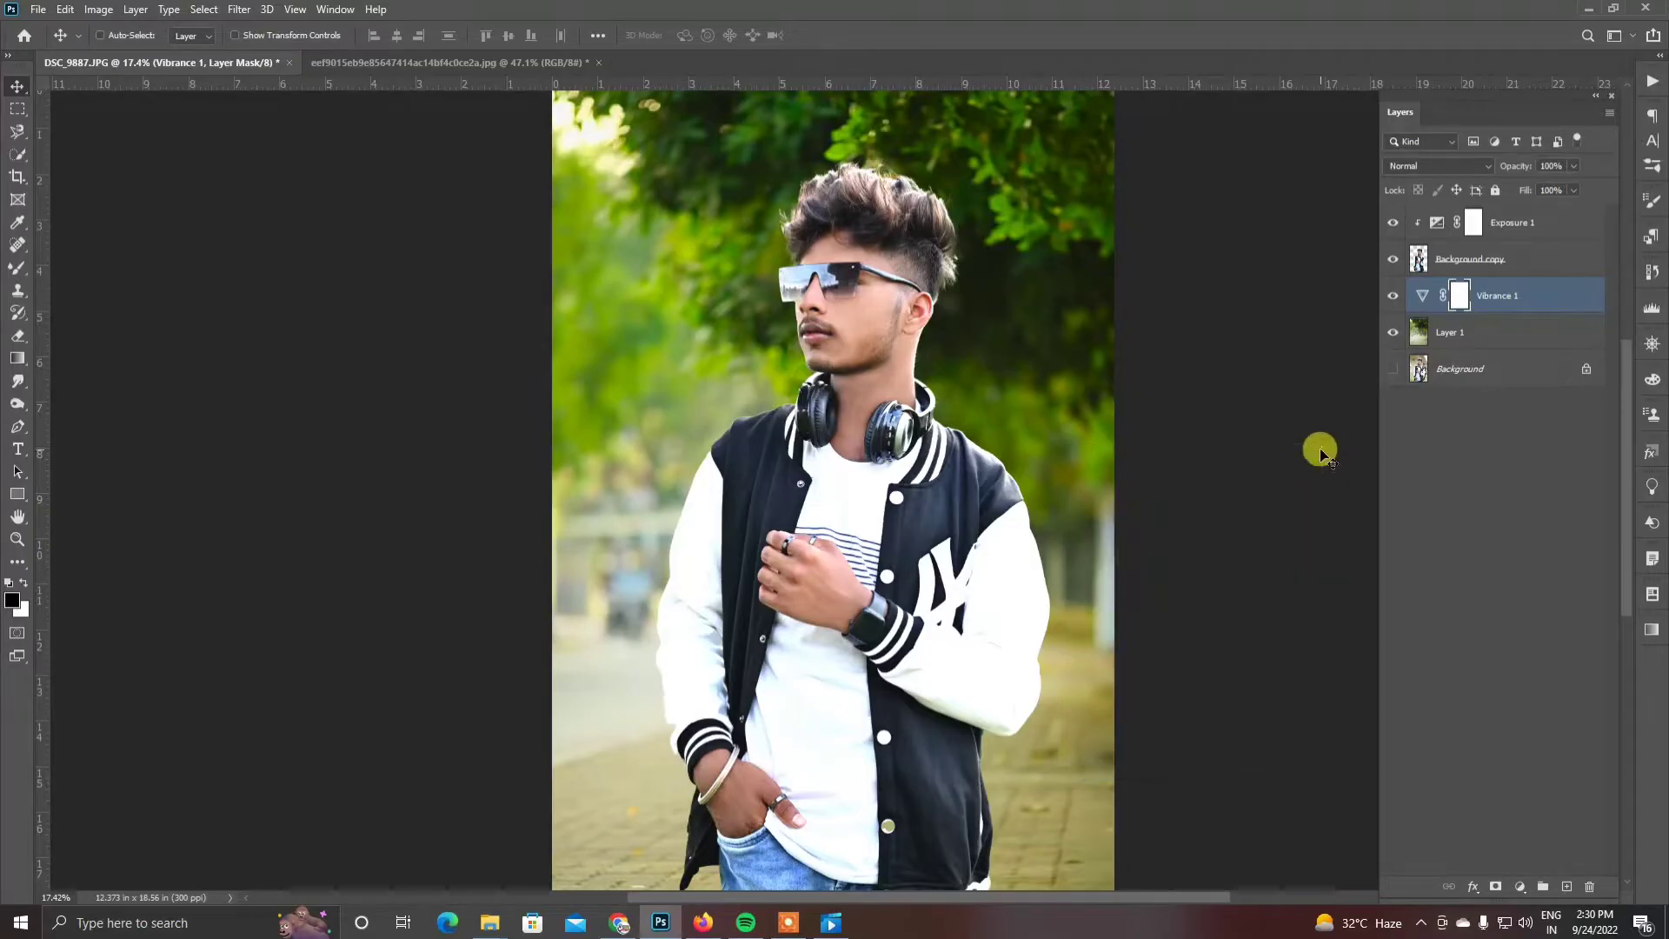
# Add an unclipped Vibrance adjustment layer above Background copy and set its saturation to +16 with a moderately raised vibrance.
pyautogui.click(1436, 259)
pyautogui.click(1519, 887)
pyautogui.click(1543, 703)
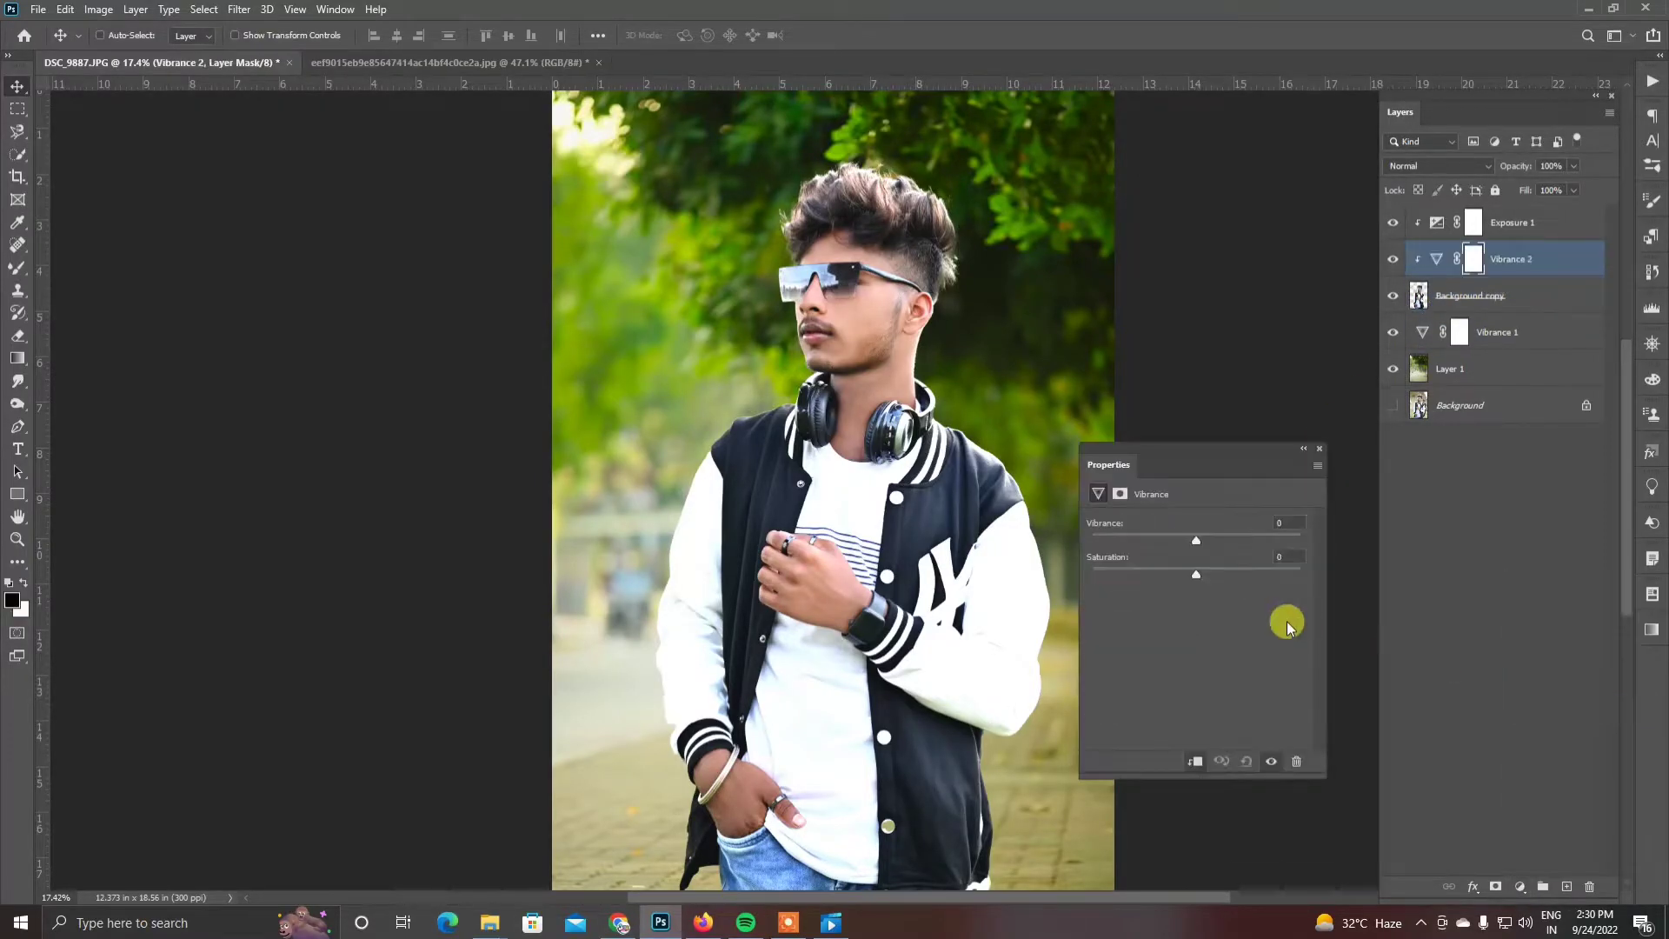
pyautogui.click(1195, 763)
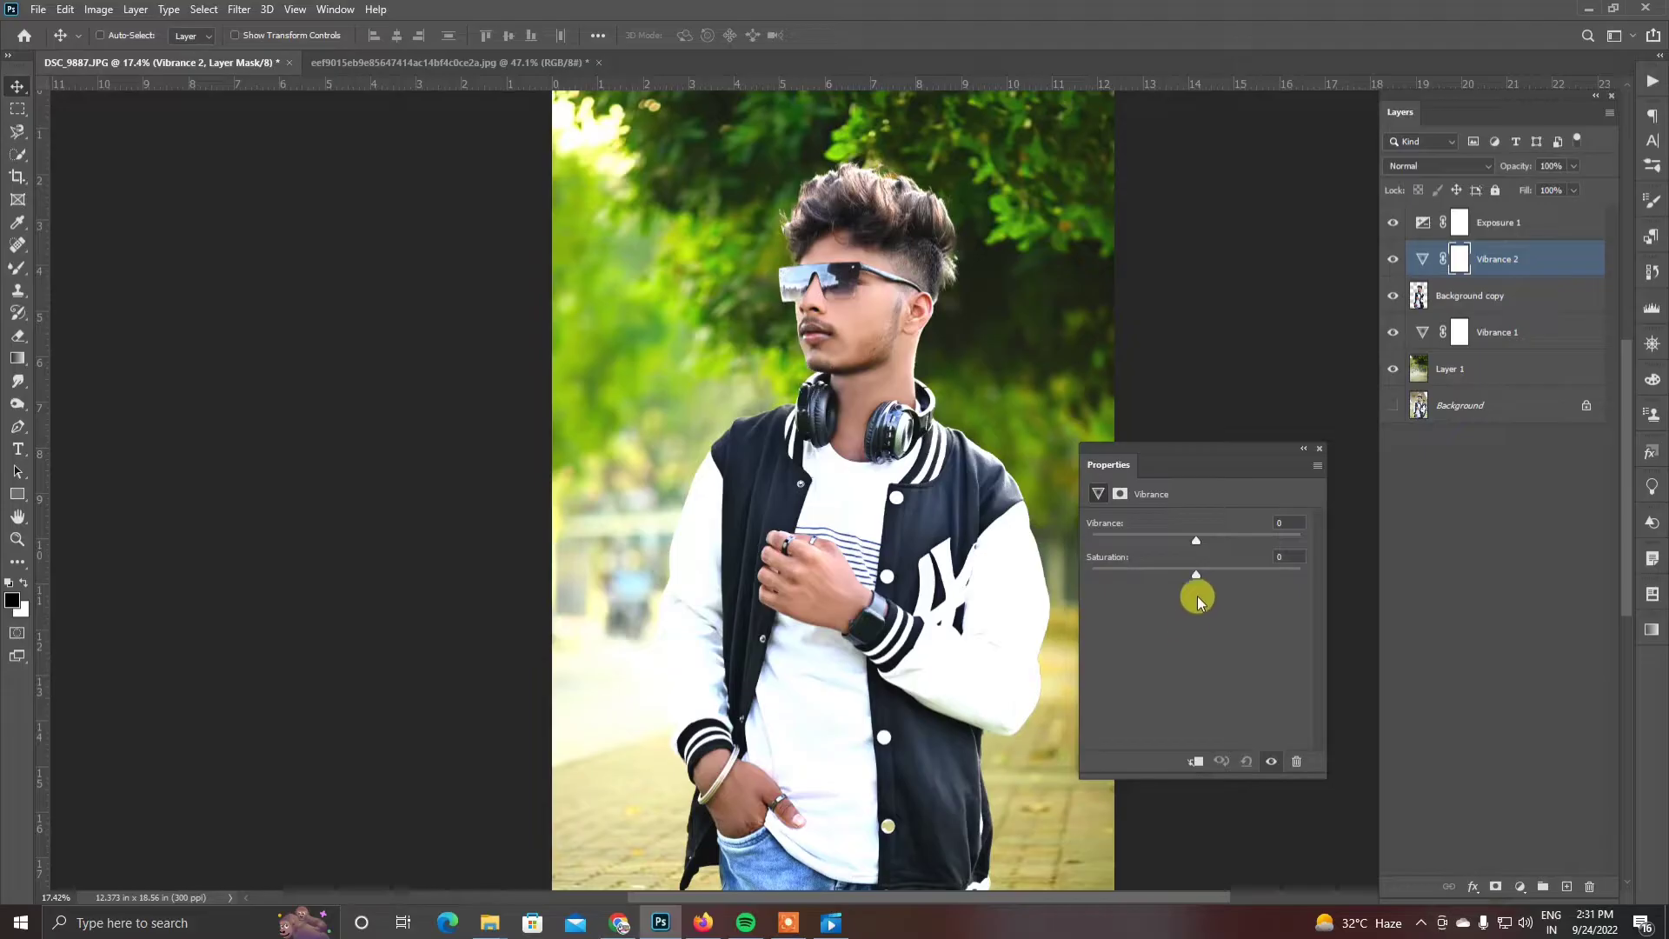
pyautogui.moveTo(1196, 575); pyautogui.dragTo(1217, 550)
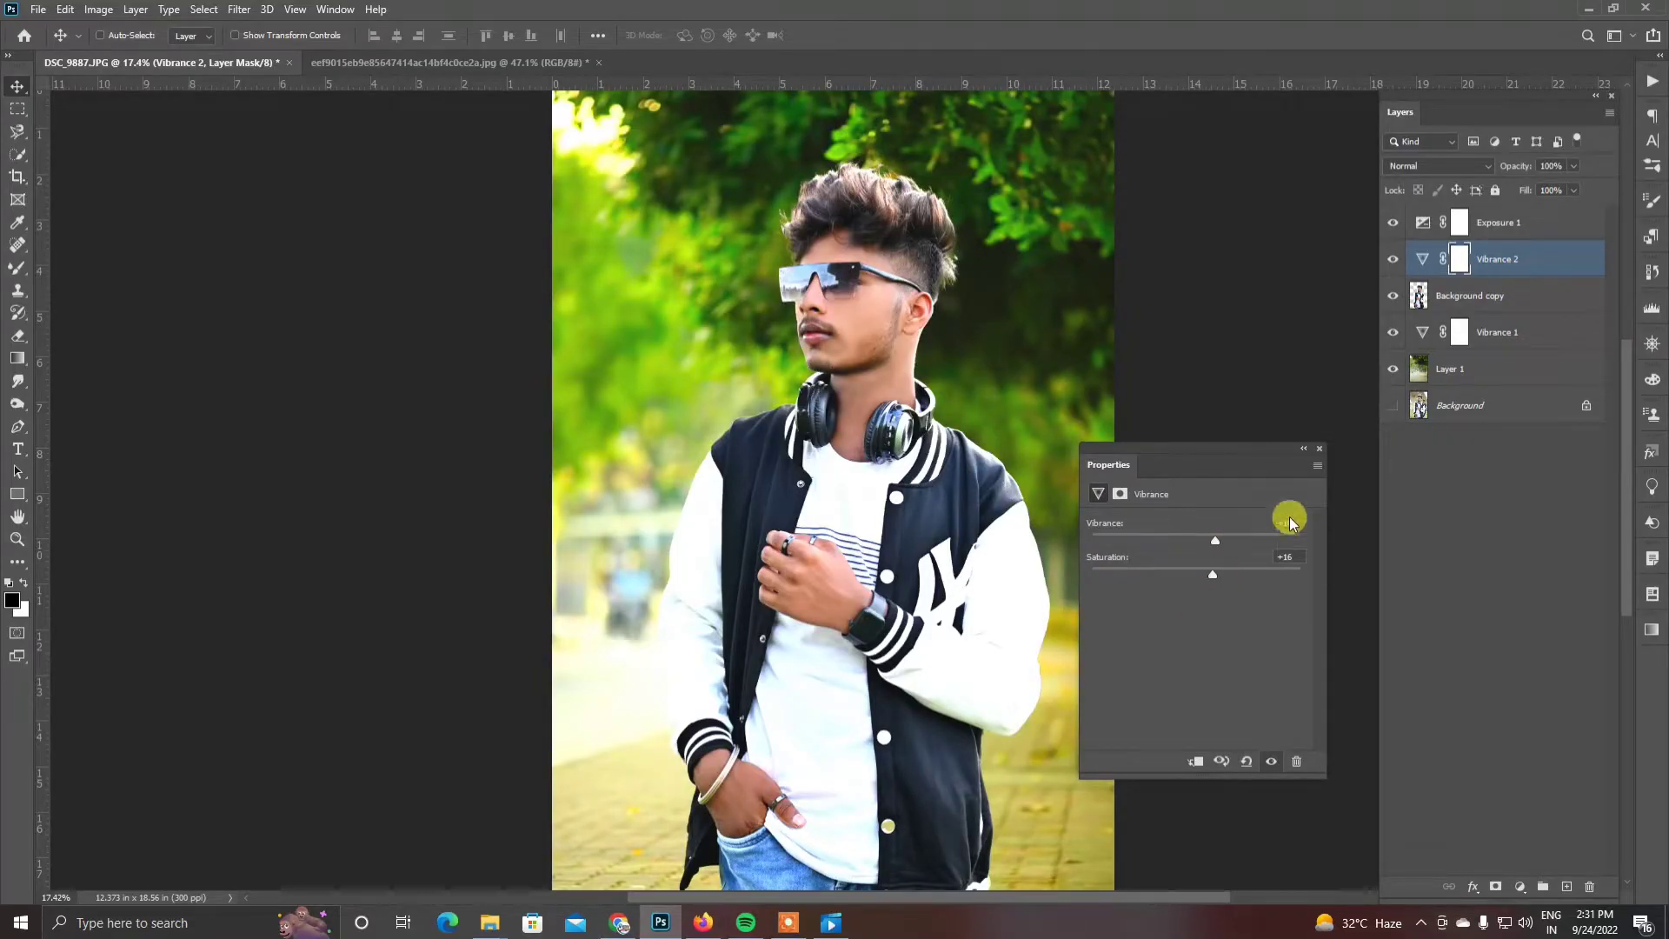
pyautogui.click(1317, 449)
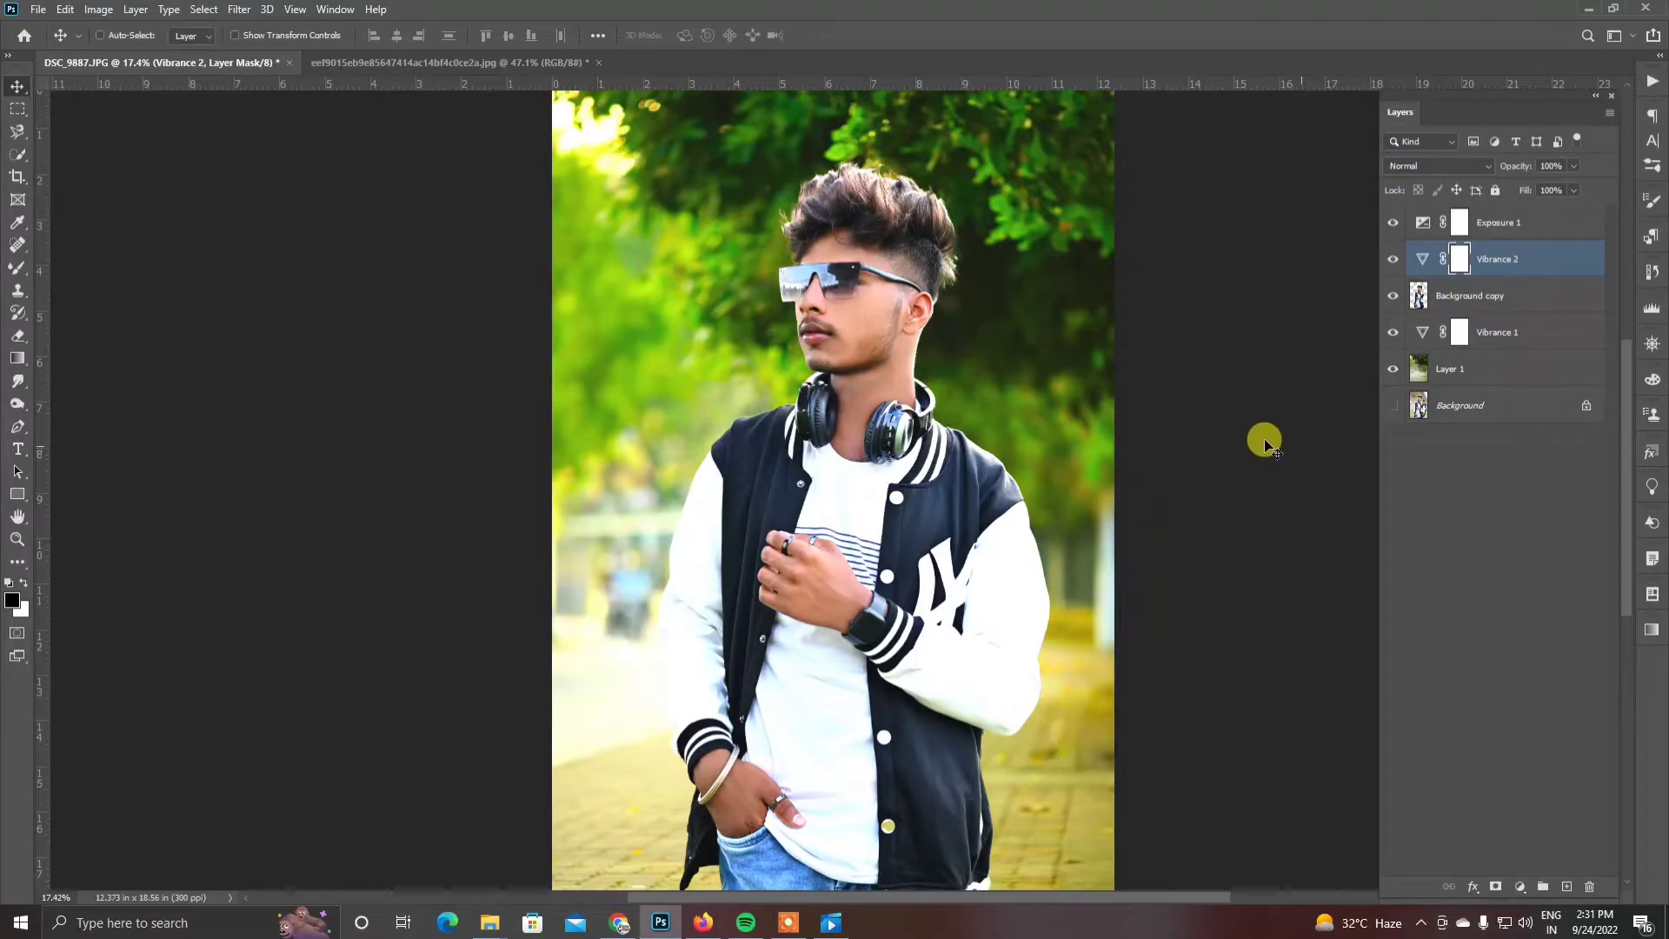
# Examine the man's face, hair edges and the overall picture up close and from afar.
pyautogui.scroll(-1, 1106, 439)
pyautogui.scroll(5, 872, 137)
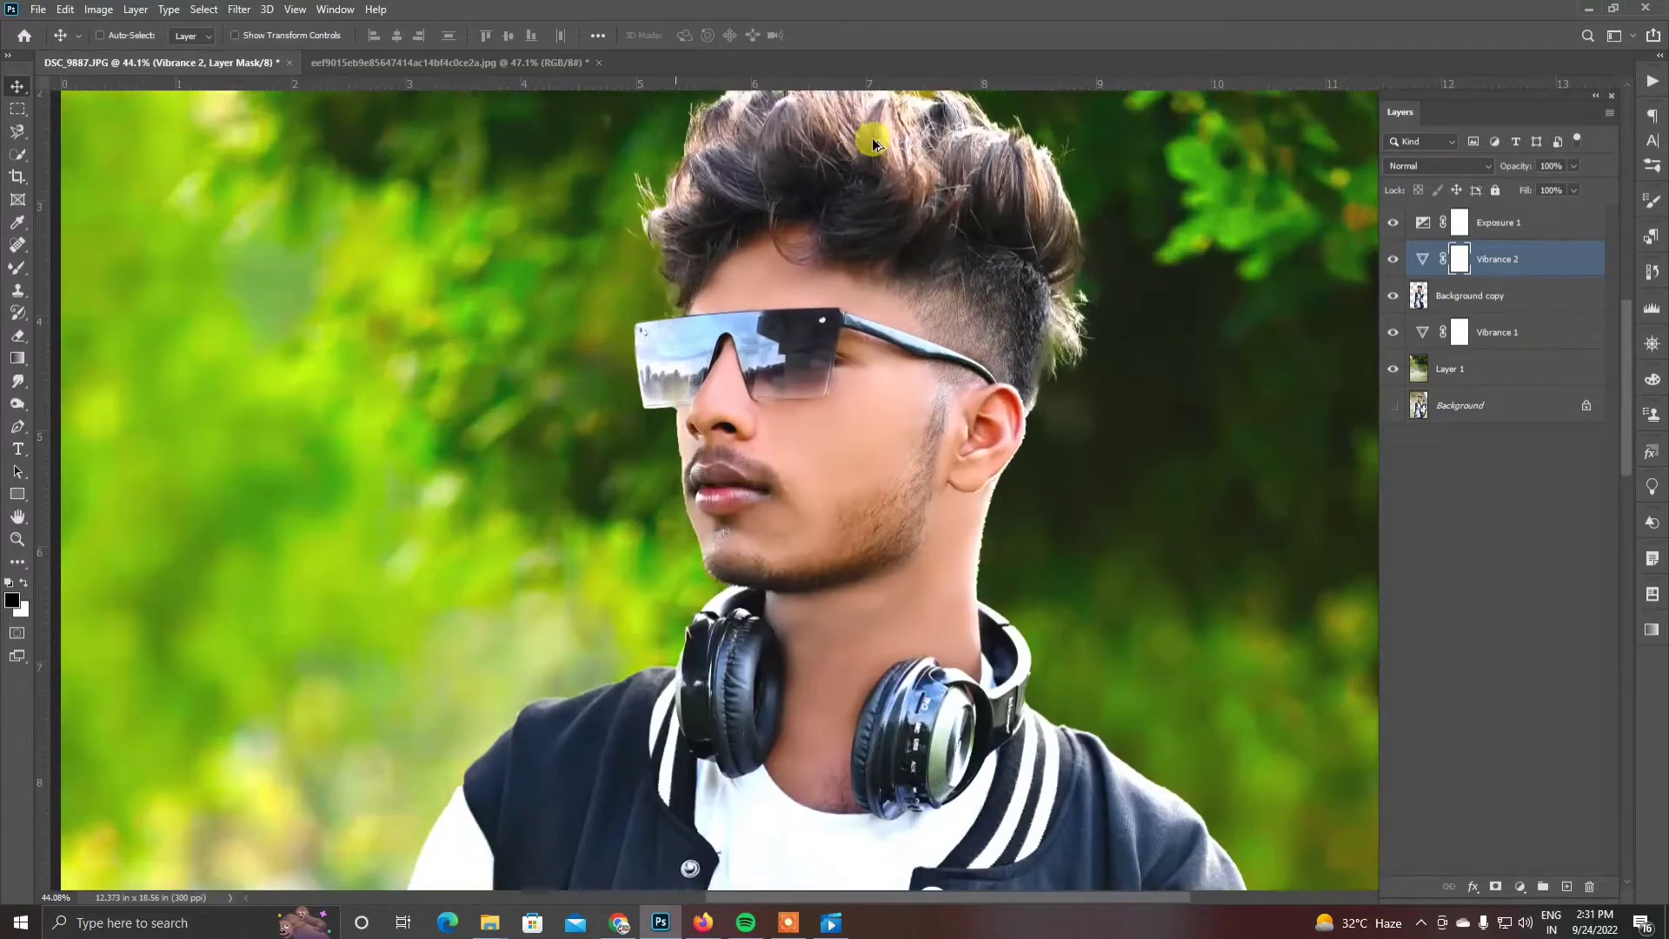
pyautogui.scroll(3, 873, 137)
pyautogui.scroll(-5, 912, 266)
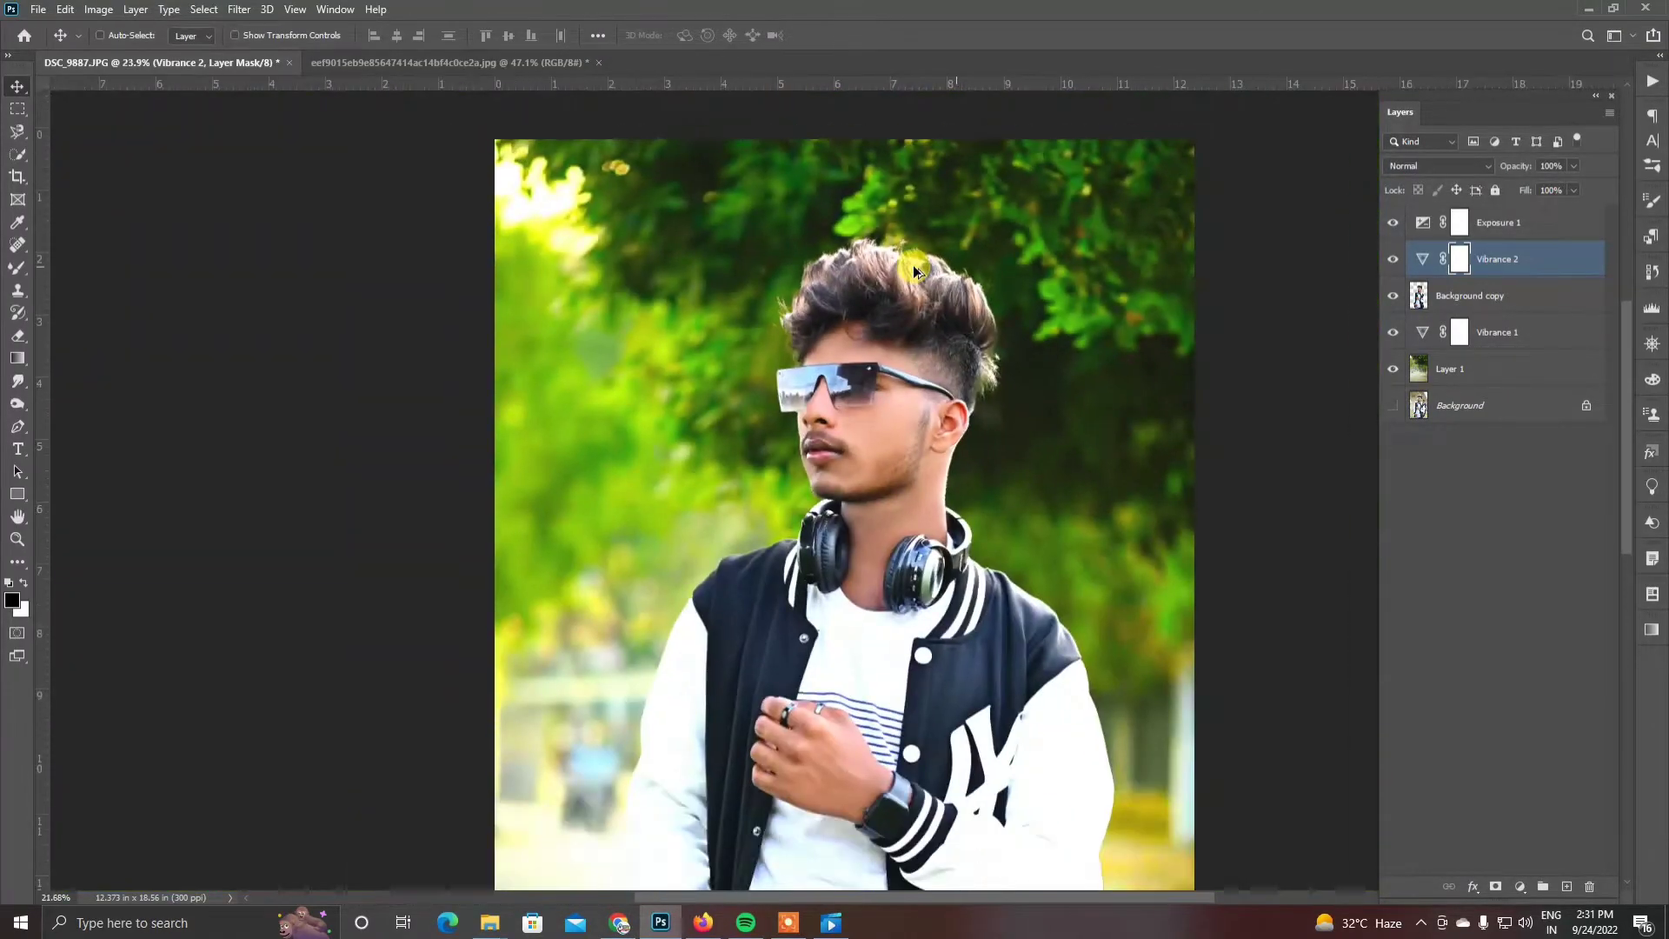
pyautogui.scroll(3, 895, 226)
pyautogui.scroll(2, 904, 226)
pyautogui.scroll(-2, 935, 274)
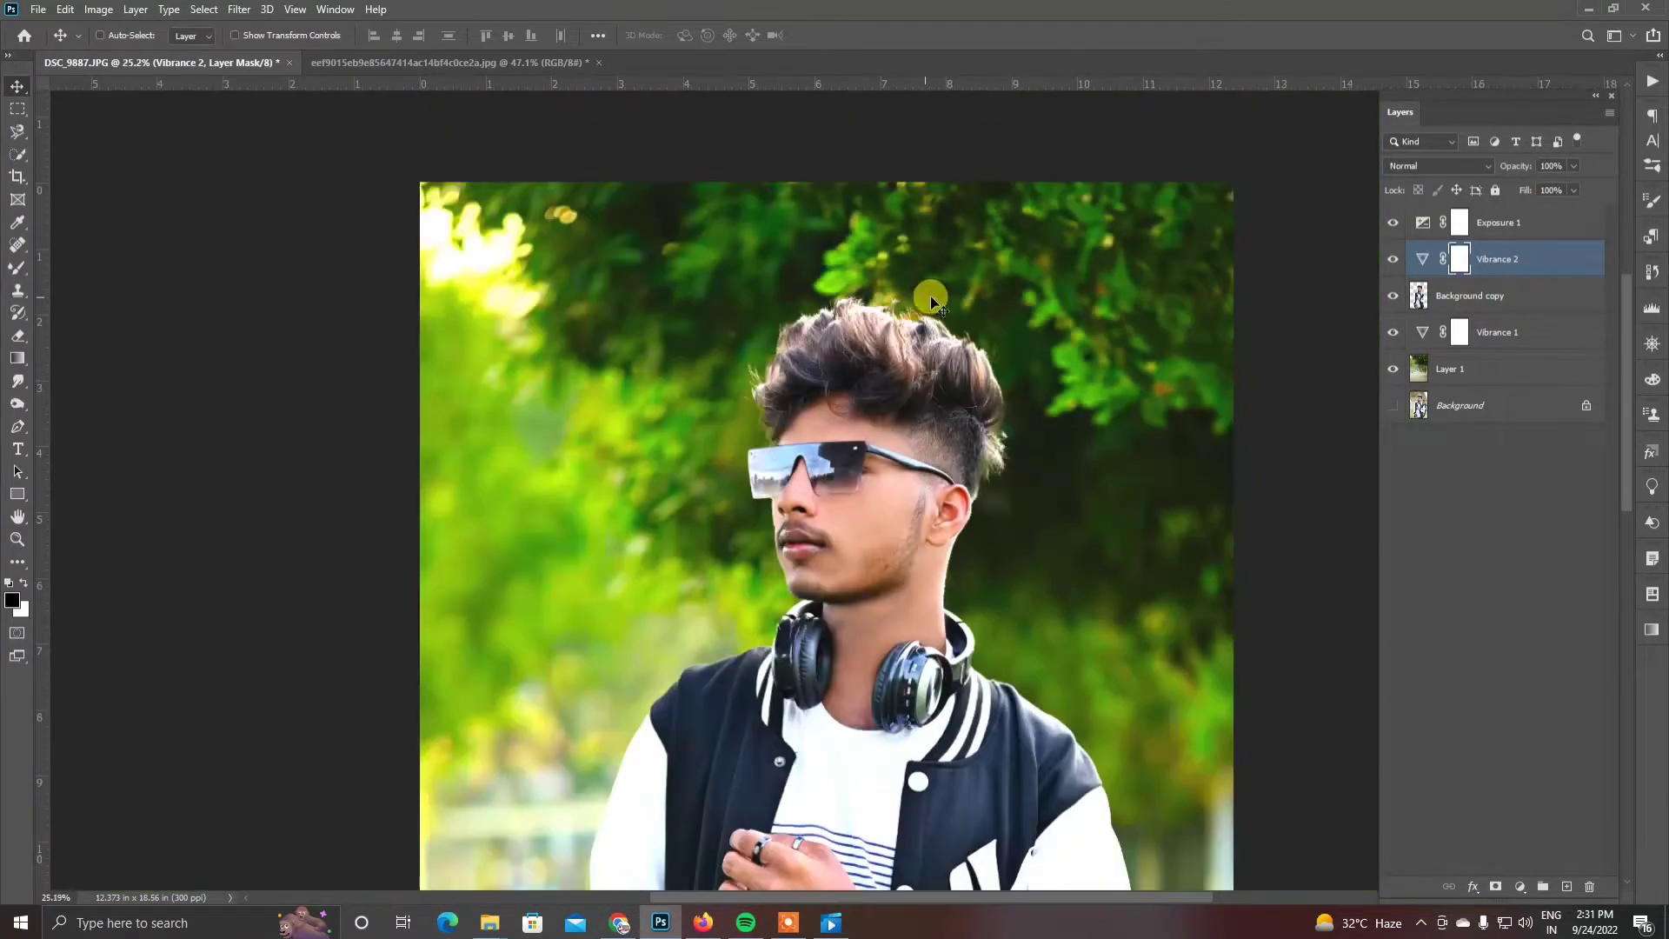
# Add a Gradient Fill layer above Exposure 1 that runs from white (ffffff) to transparent.
pyautogui.click(1504, 310)
pyautogui.click(1497, 226)
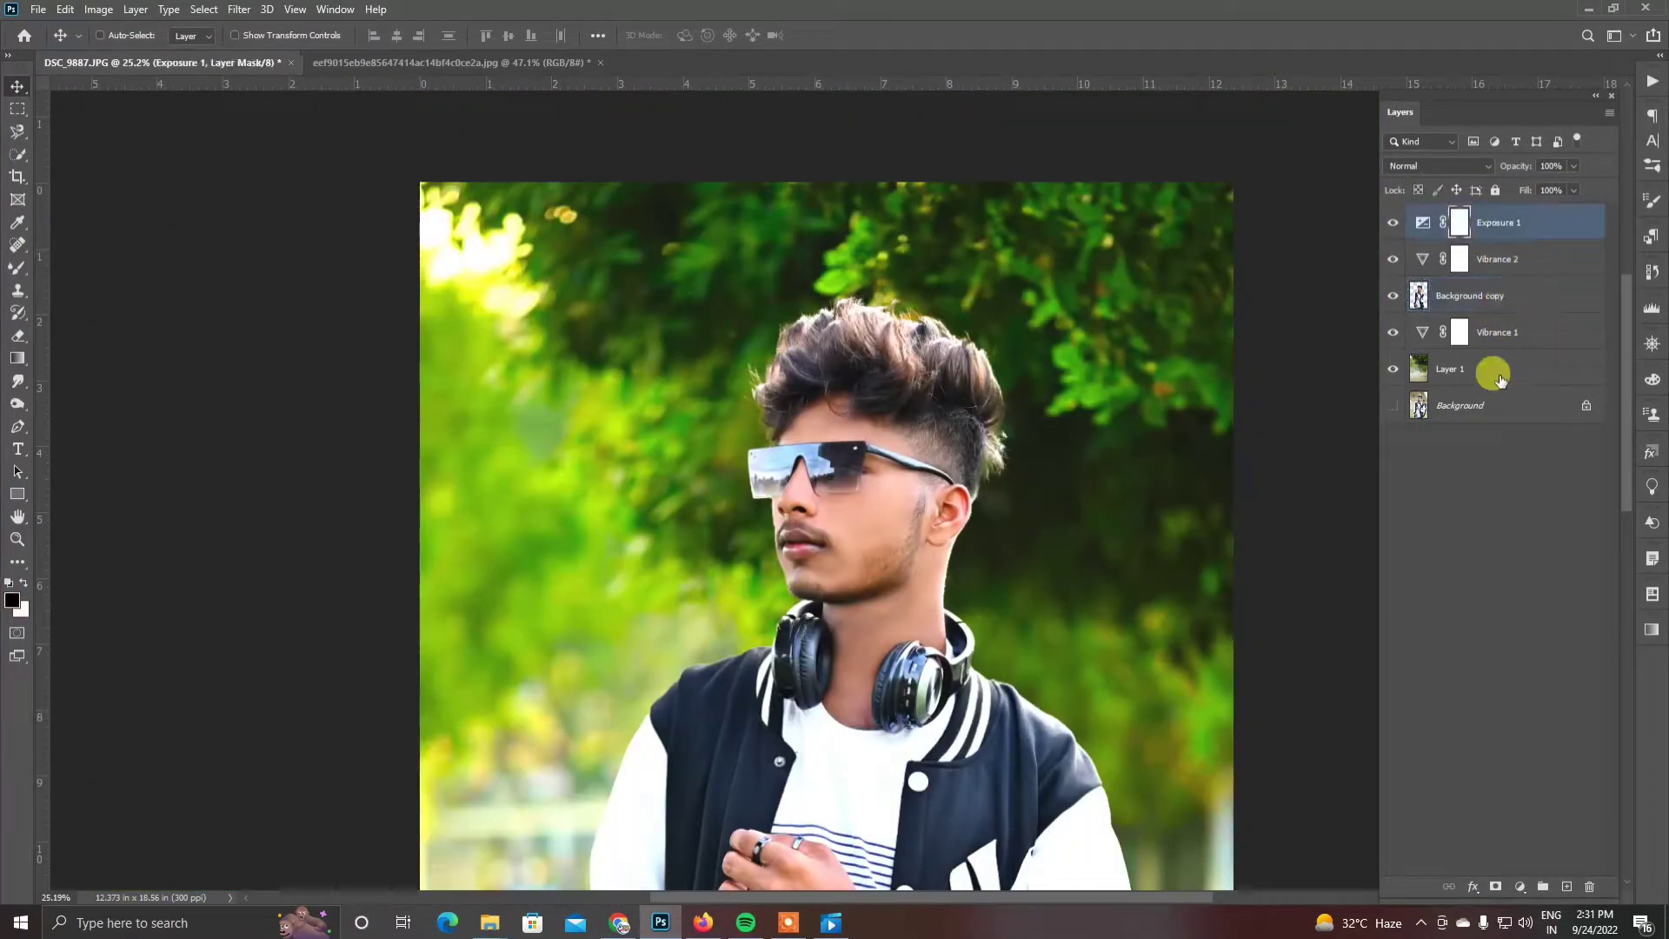
pyautogui.click(1518, 886)
pyautogui.click(1550, 600)
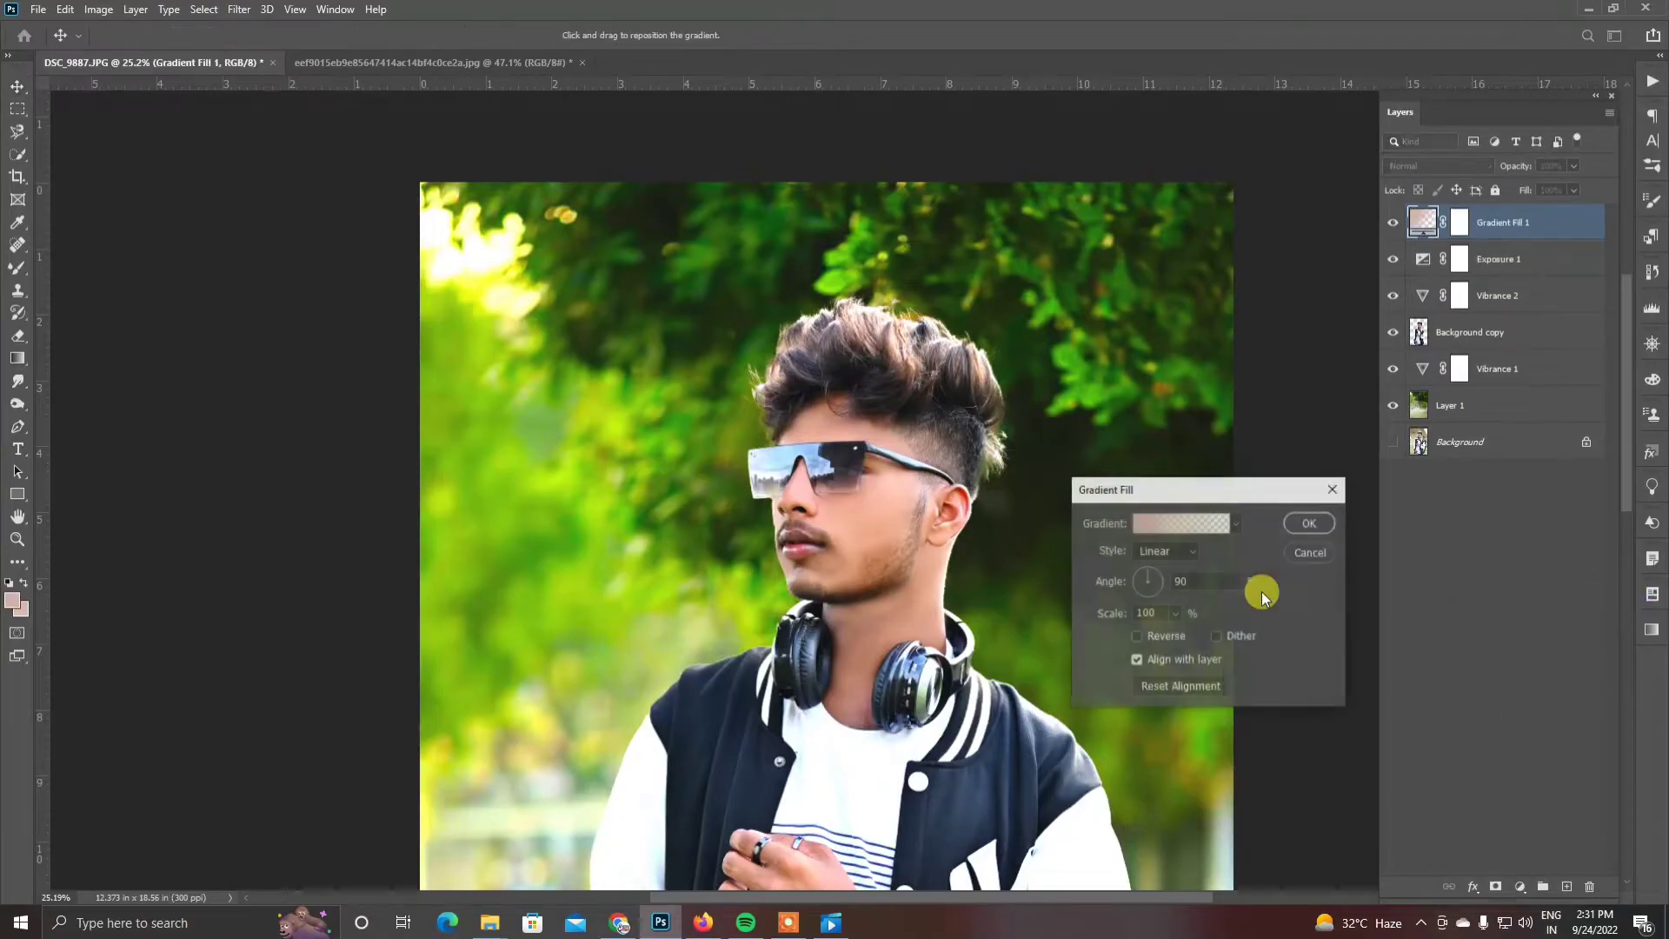
pyautogui.click(1140, 528)
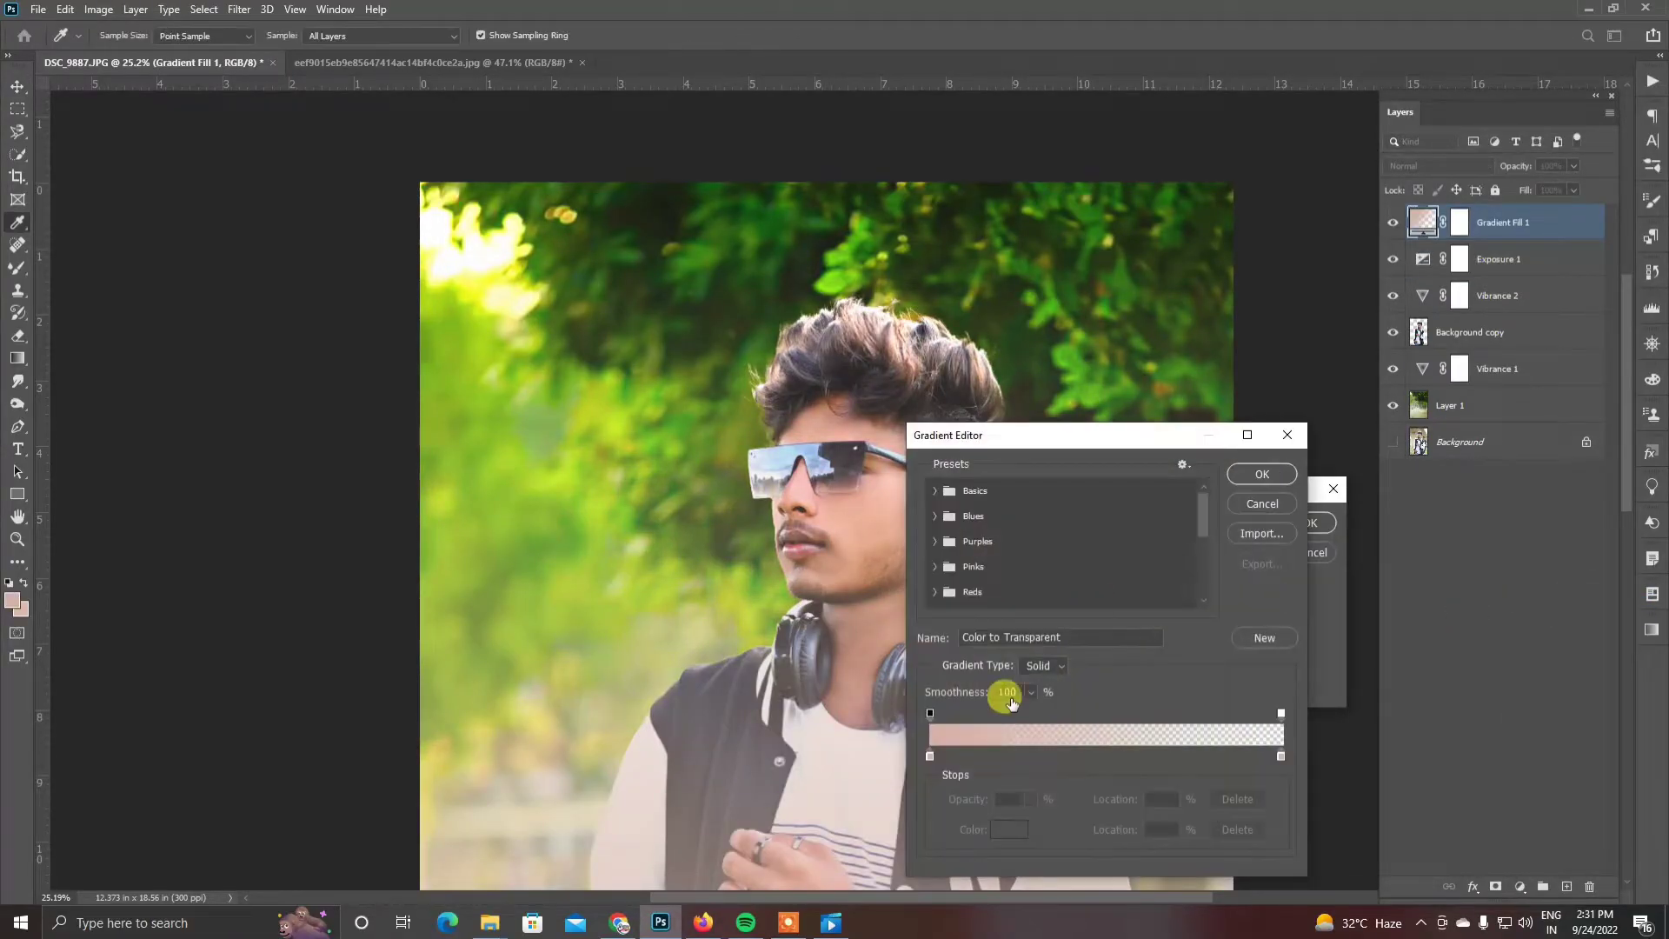
pyautogui.click(929, 756)
pyautogui.click(1003, 828)
pyautogui.click(1024, 515)
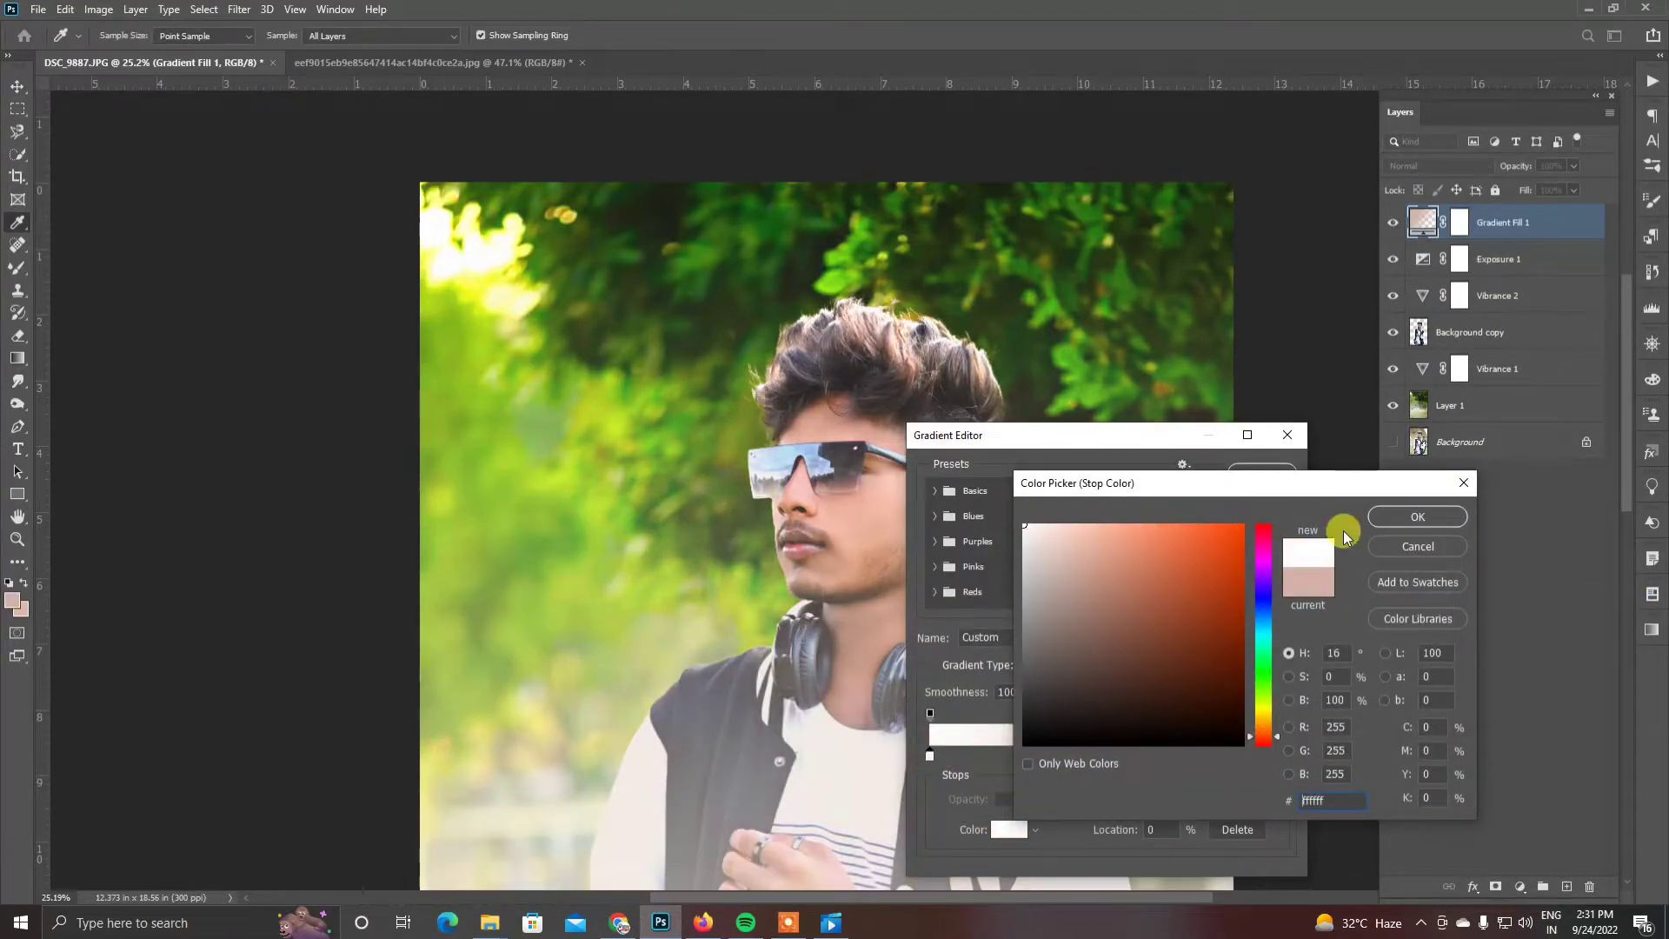
pyautogui.click(1404, 519)
pyautogui.click(1248, 474)
# Turn the gradient fill into a radial glow in the photo's upper-right corner and set its layer opacity to 88%.
pyautogui.click(1169, 551)
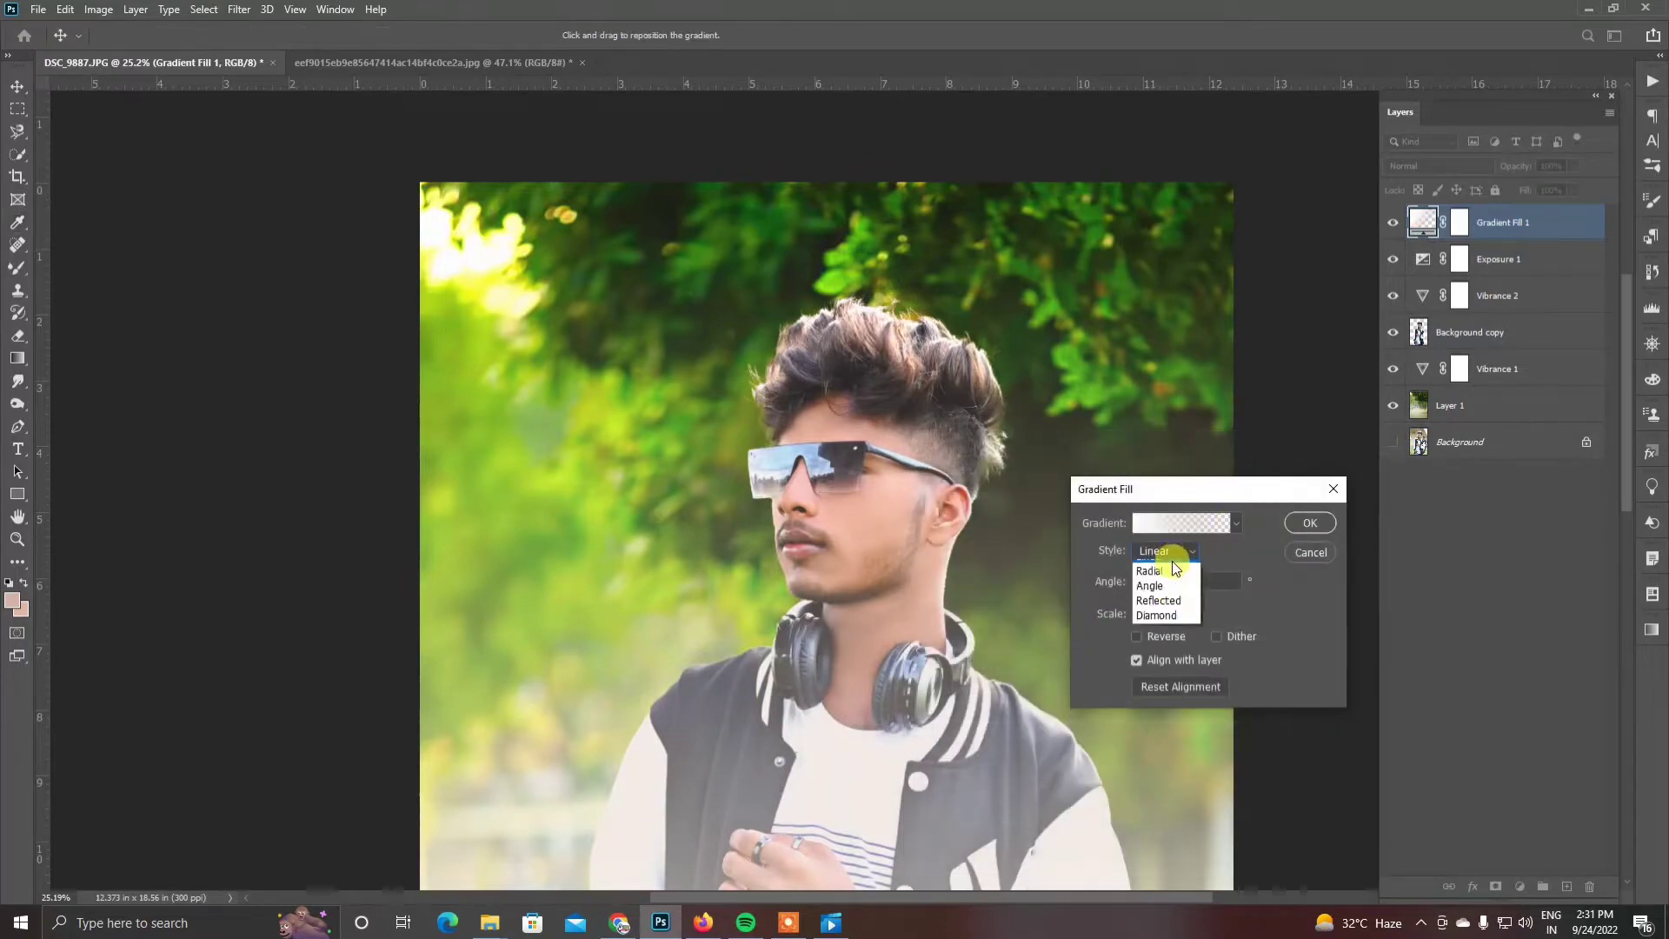
pyautogui.click(1159, 582)
pyautogui.moveTo(996, 389); pyautogui.dragTo(1200, 191)
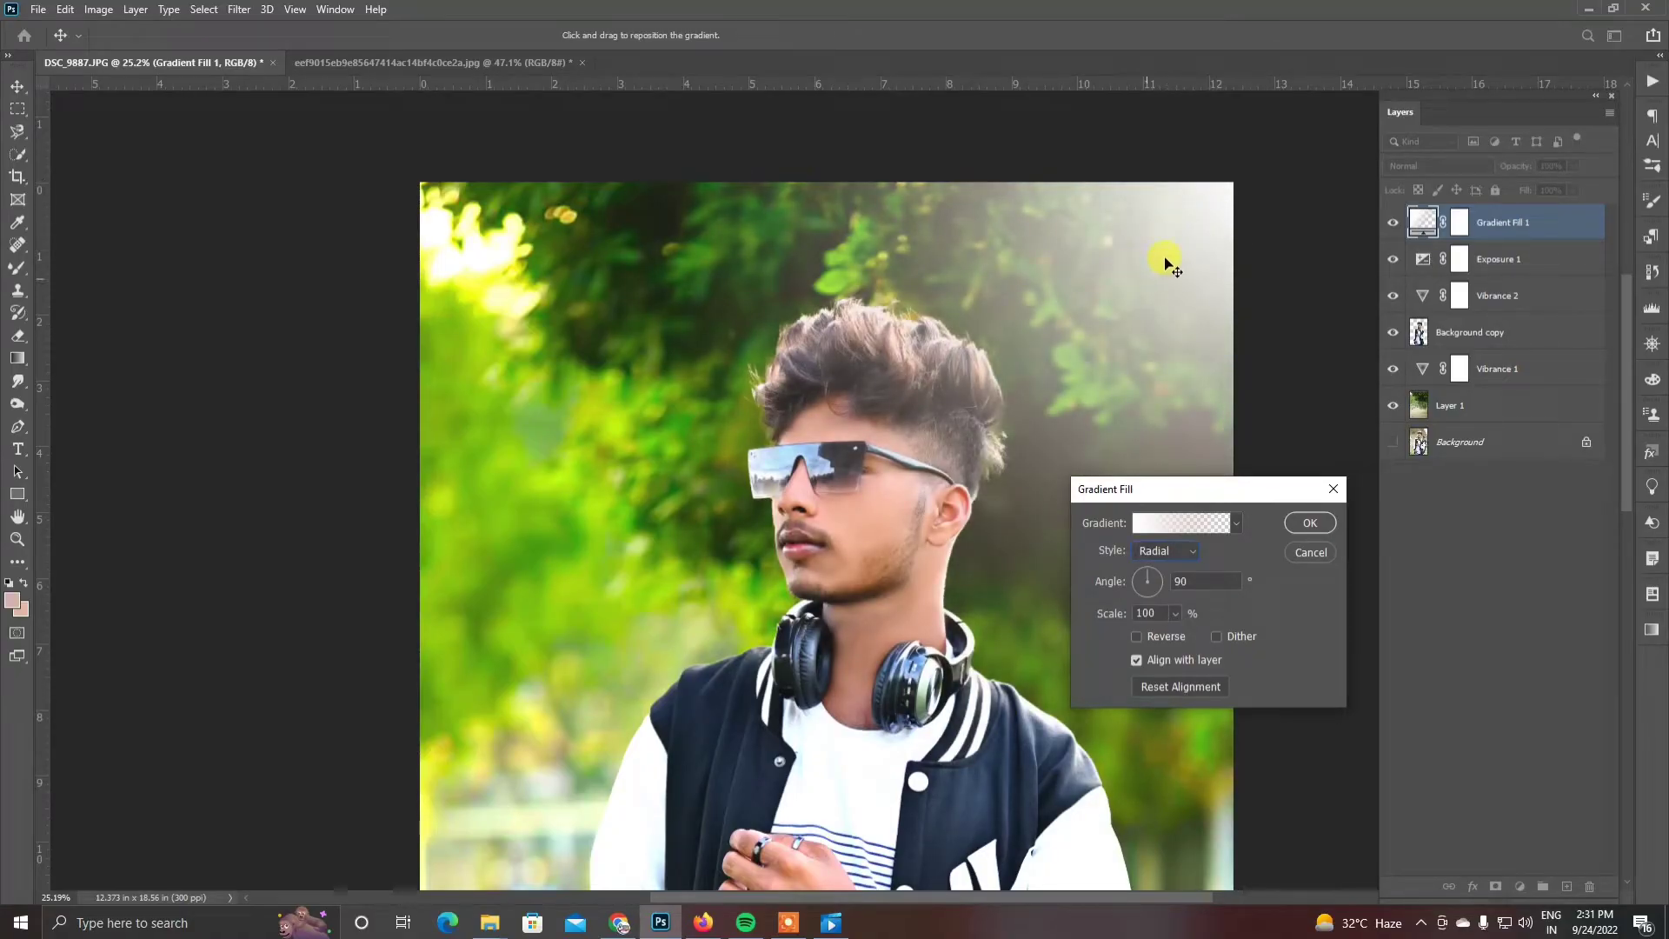
pyautogui.click(1309, 523)
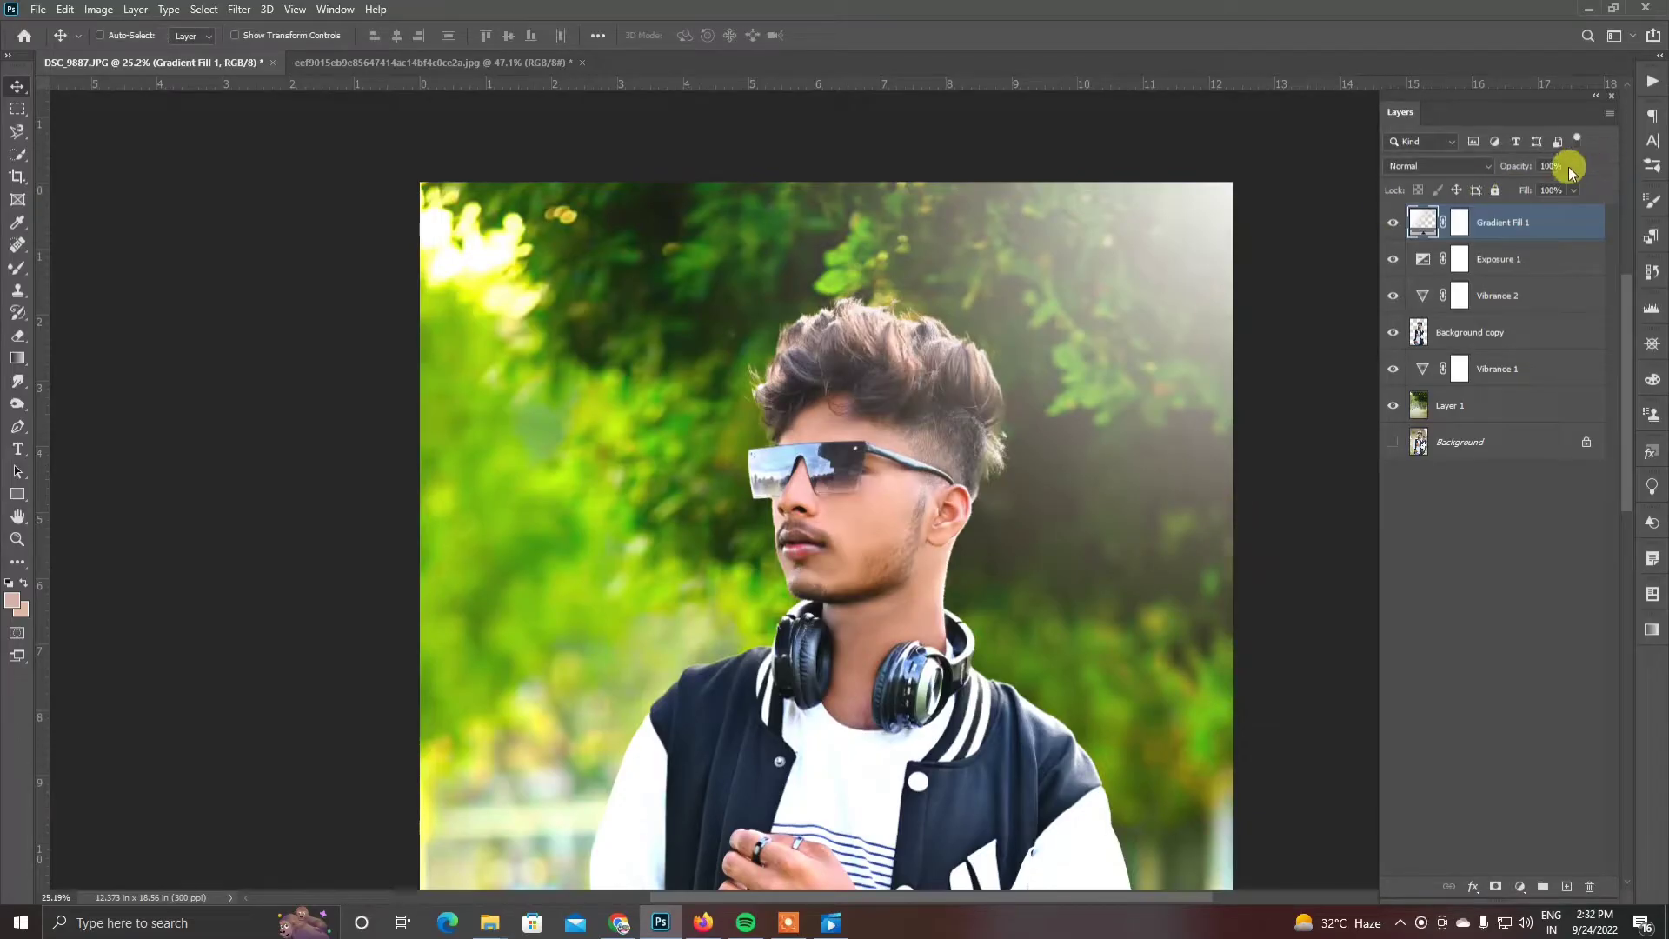
pyautogui.moveTo(1560, 189); pyautogui.dragTo(1566, 188)
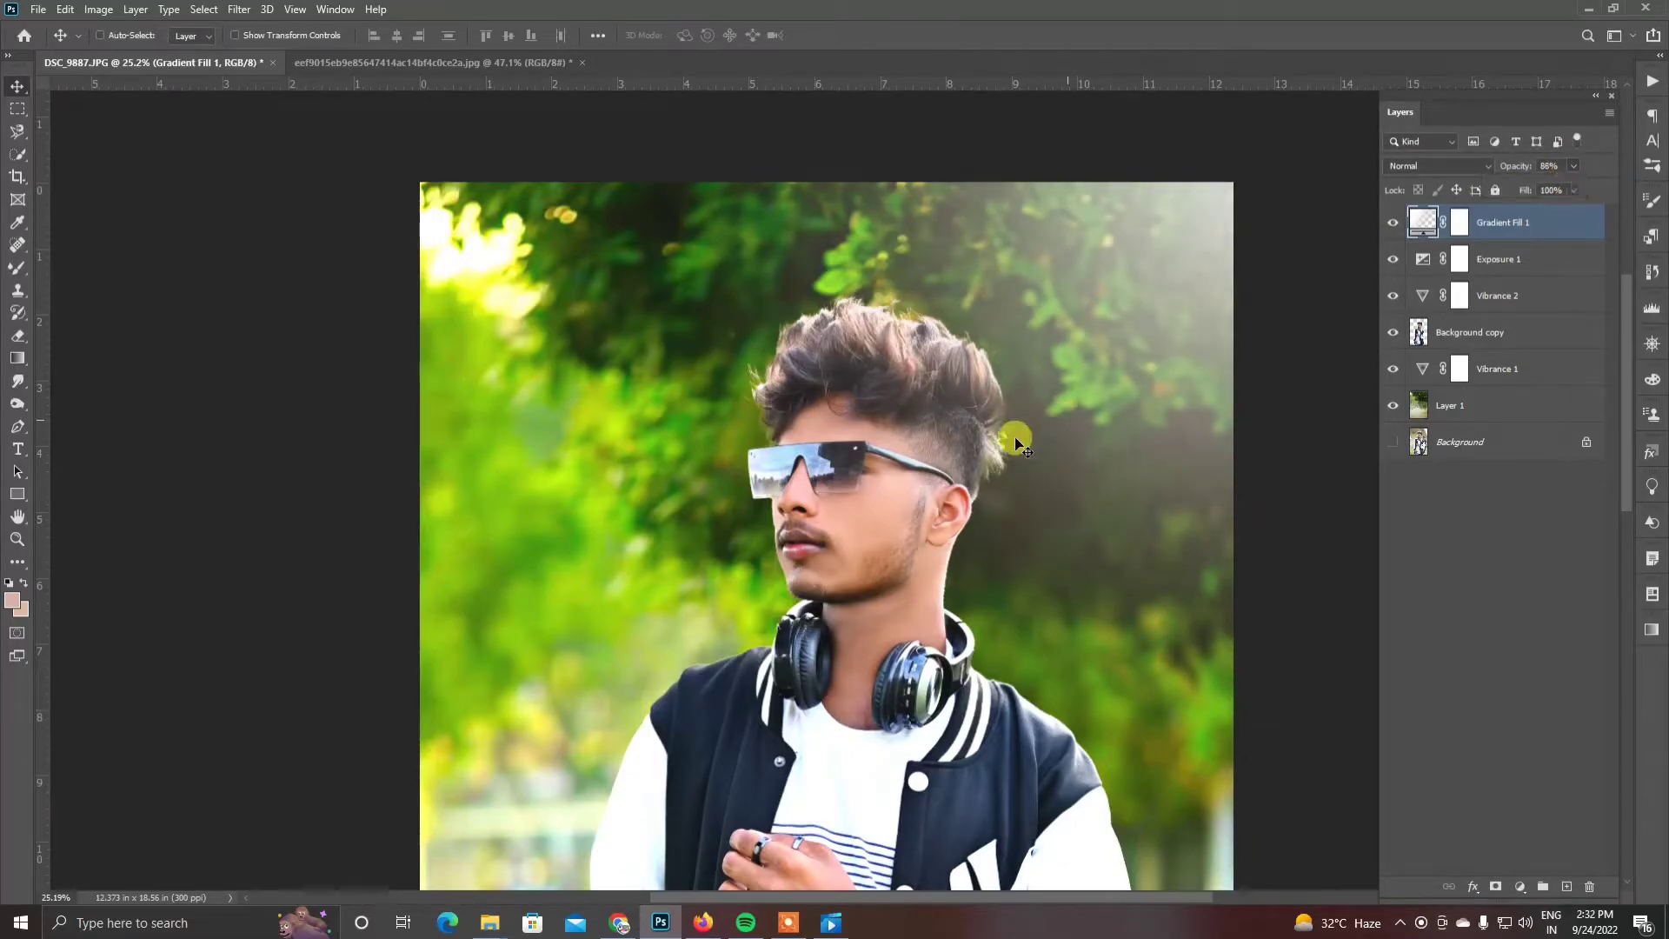
# Open the Sport Bike image and bring the motorcycle into DSC_9887.JPG as a new layer with transform controls shown.
pyautogui.scroll(-3, 1016, 445)
pyautogui.scroll(1, 1014, 437)
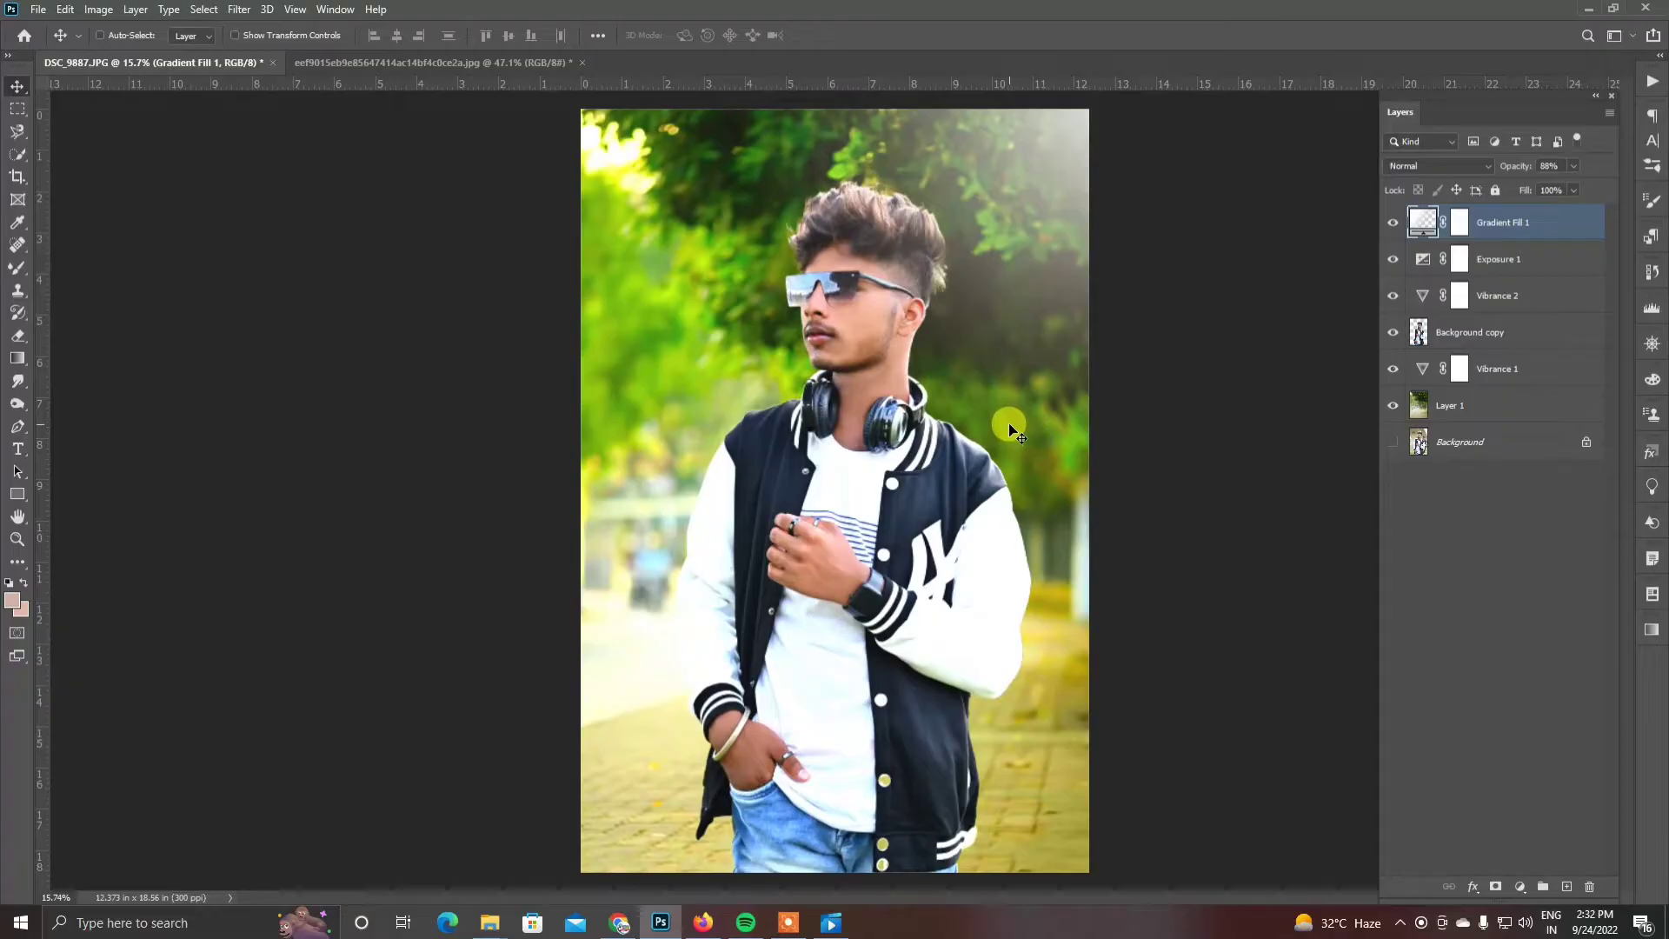
pyautogui.scroll(5, 941, 300)
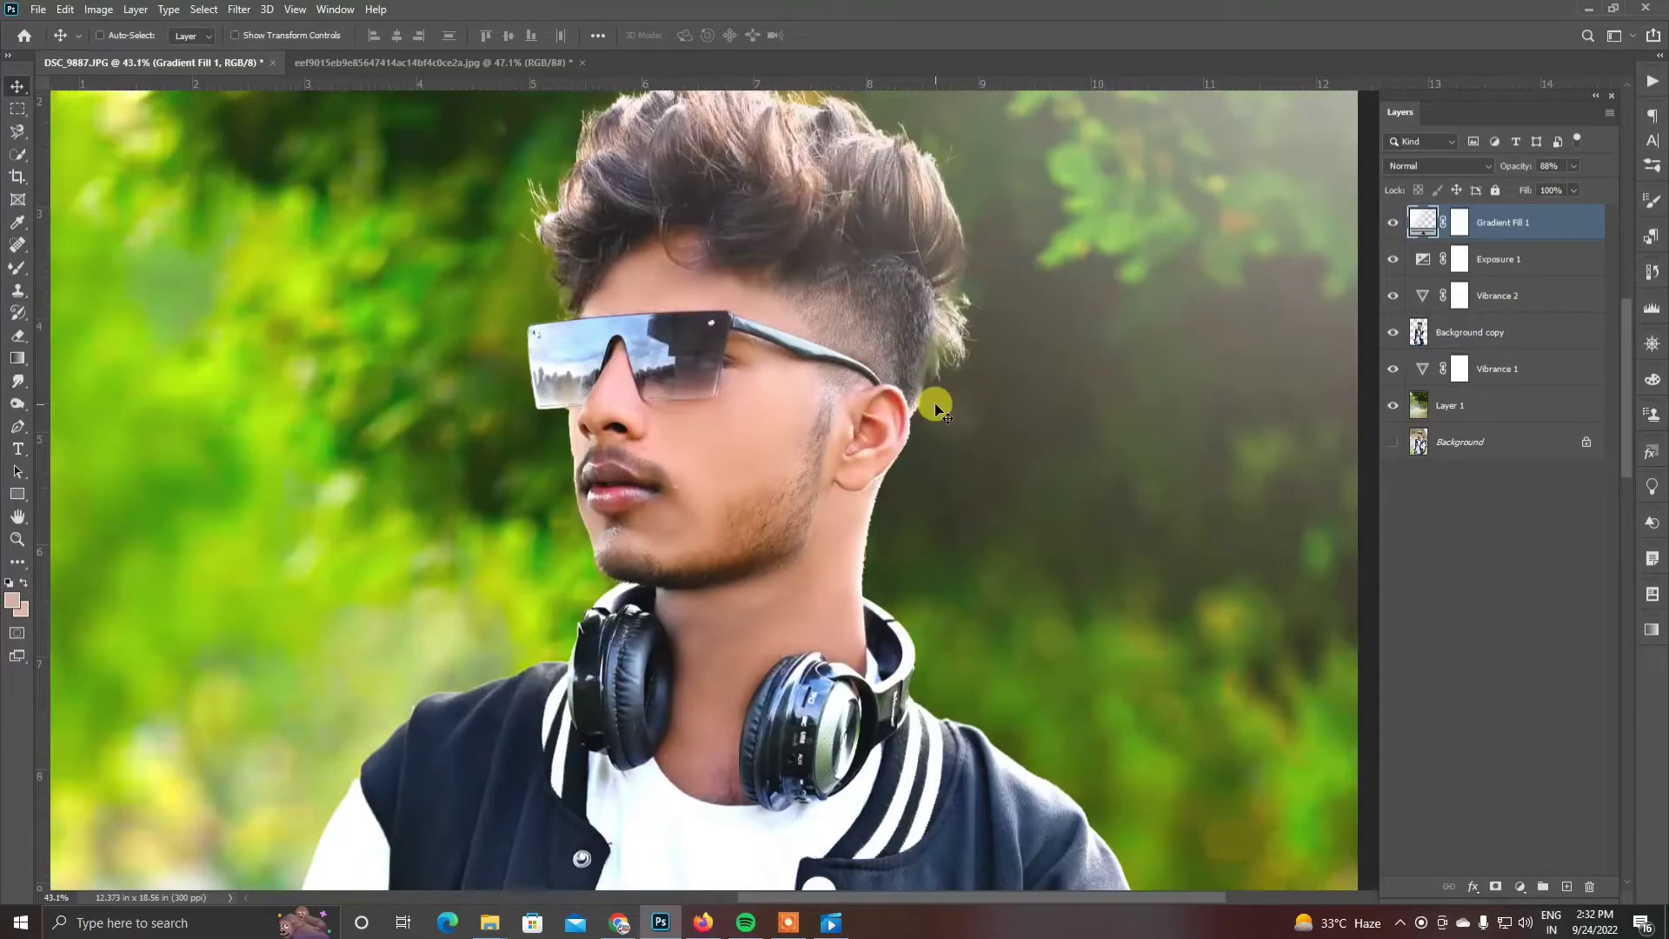
pyautogui.scroll(-5, 939, 406)
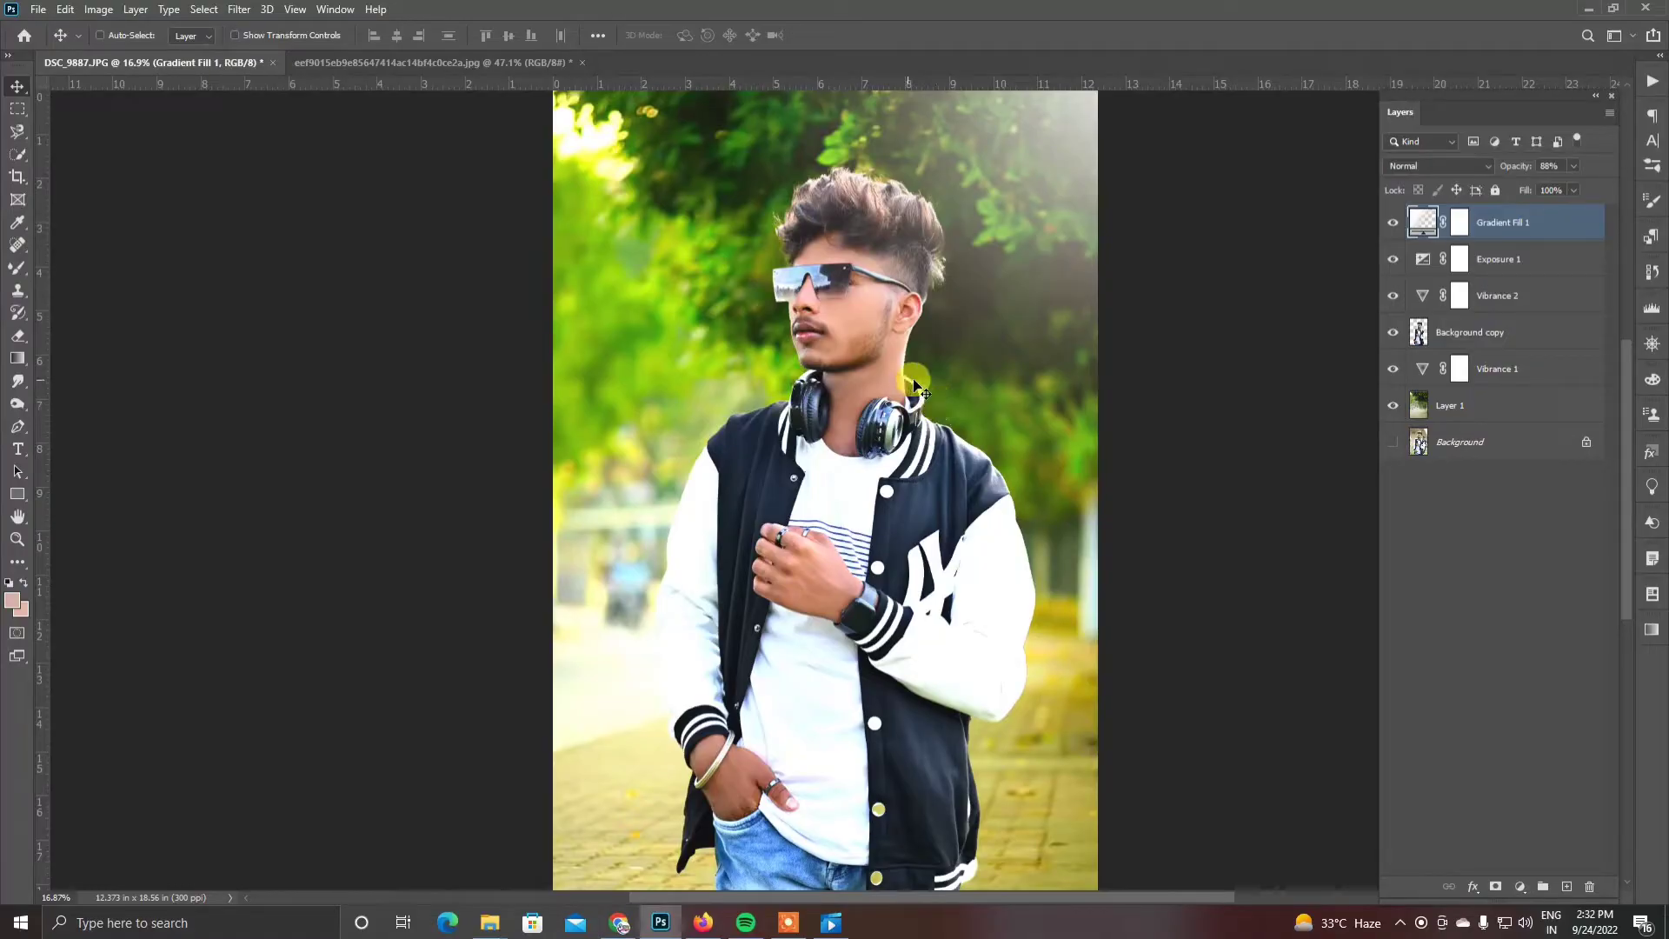
pyautogui.press('ctrl')
pyautogui.hotkey('ctrl', 'o')
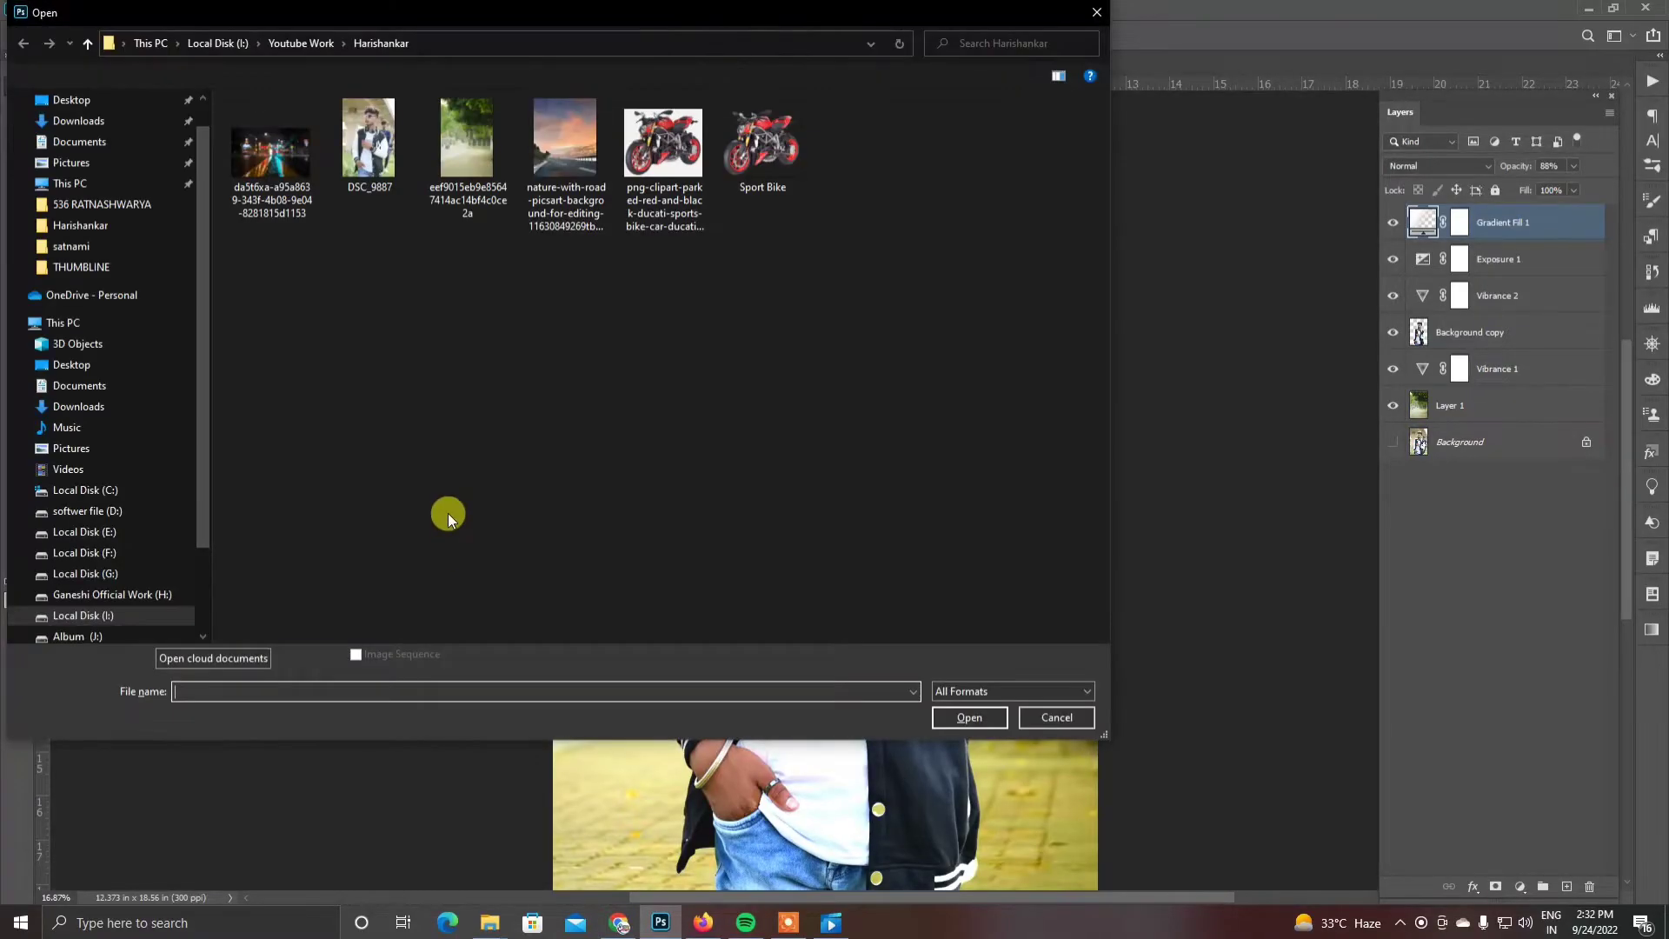
pyautogui.doubleClick(758, 158)
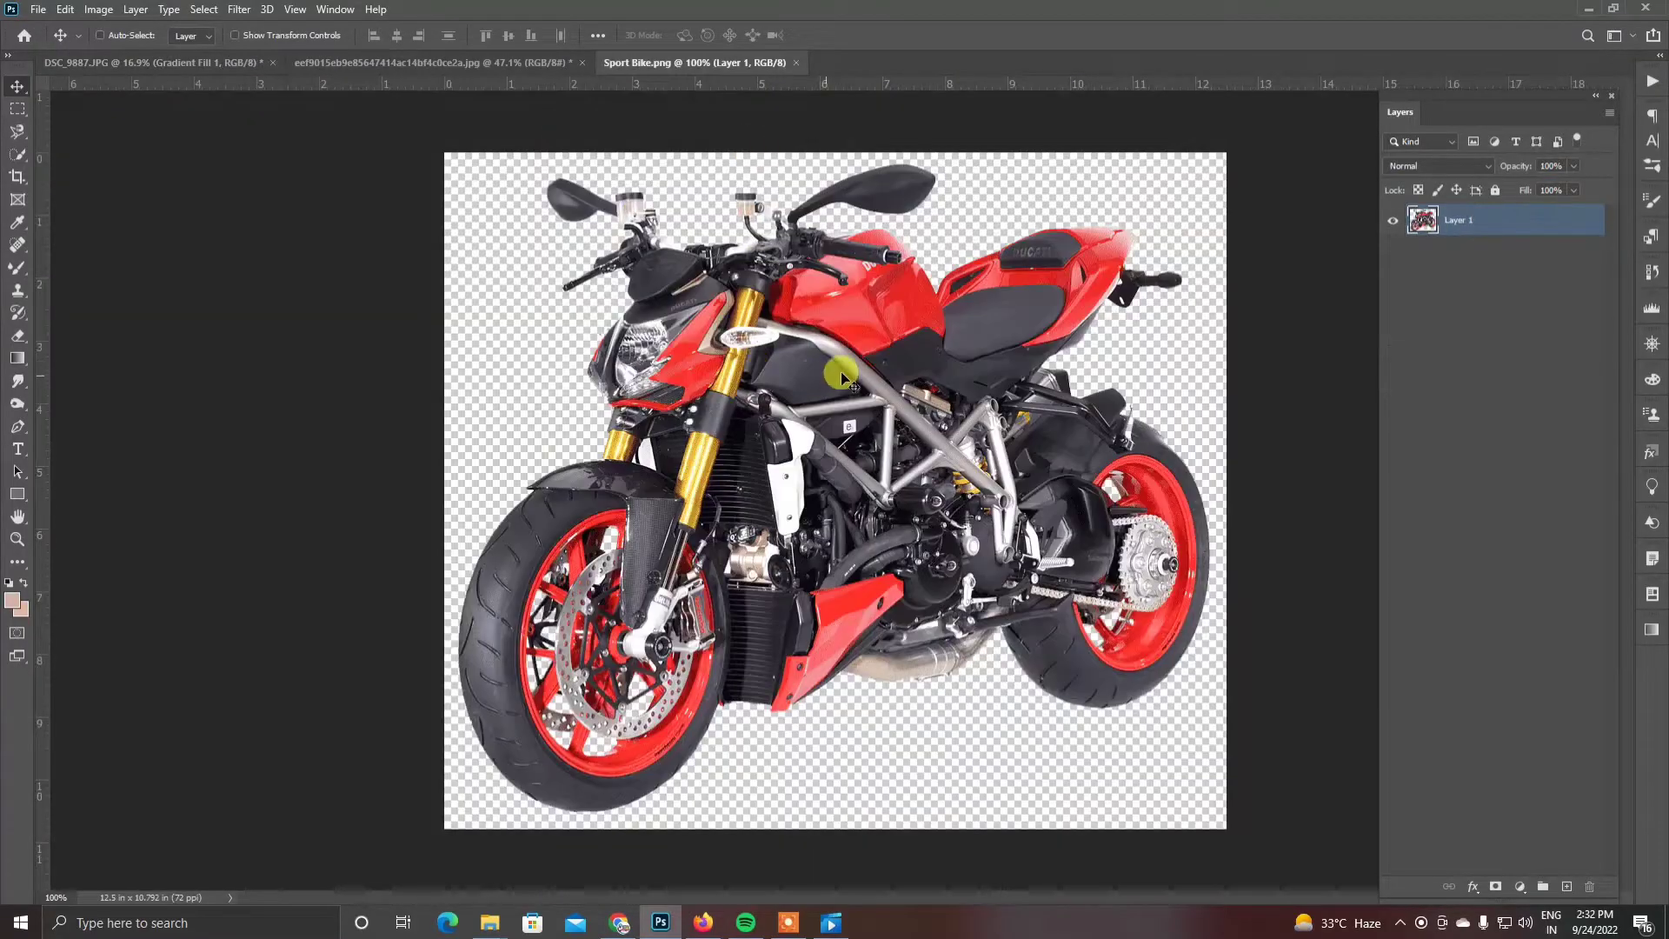
pyautogui.moveTo(841, 372); pyautogui.dragTo(840, 423)
pyautogui.click(297, 35)
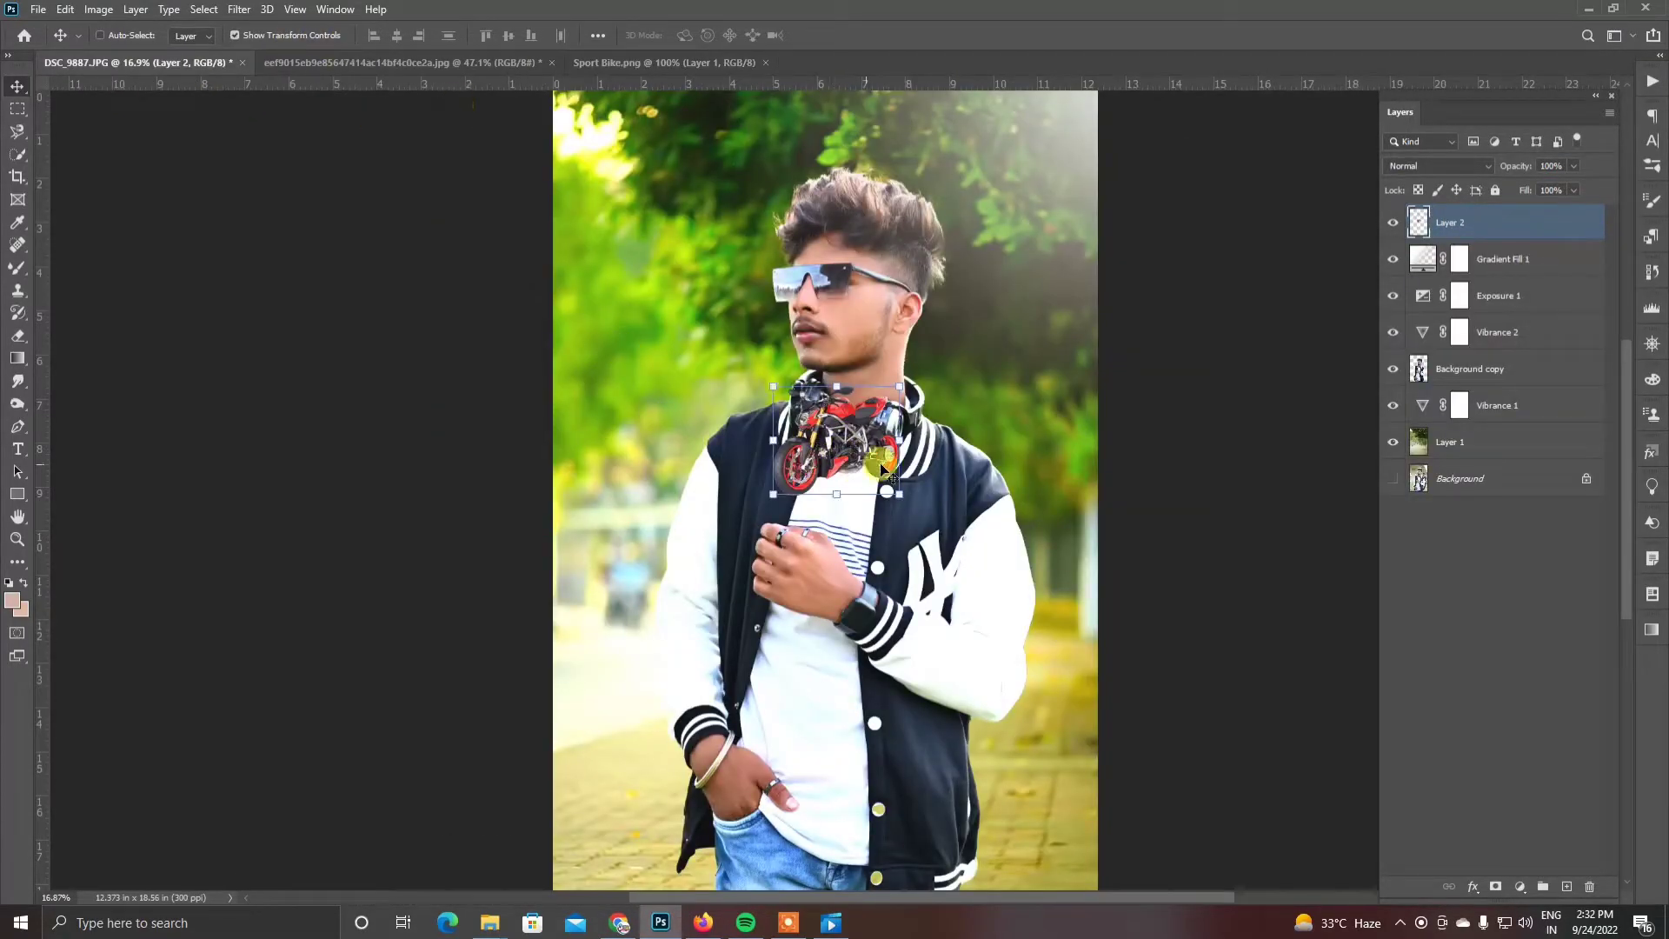
# Enlarge the motorcycle in the lower-left part of the photo and place its layer directly beneath Background copy.
pyautogui.moveTo(915, 511); pyautogui.dragTo(1056, 634)
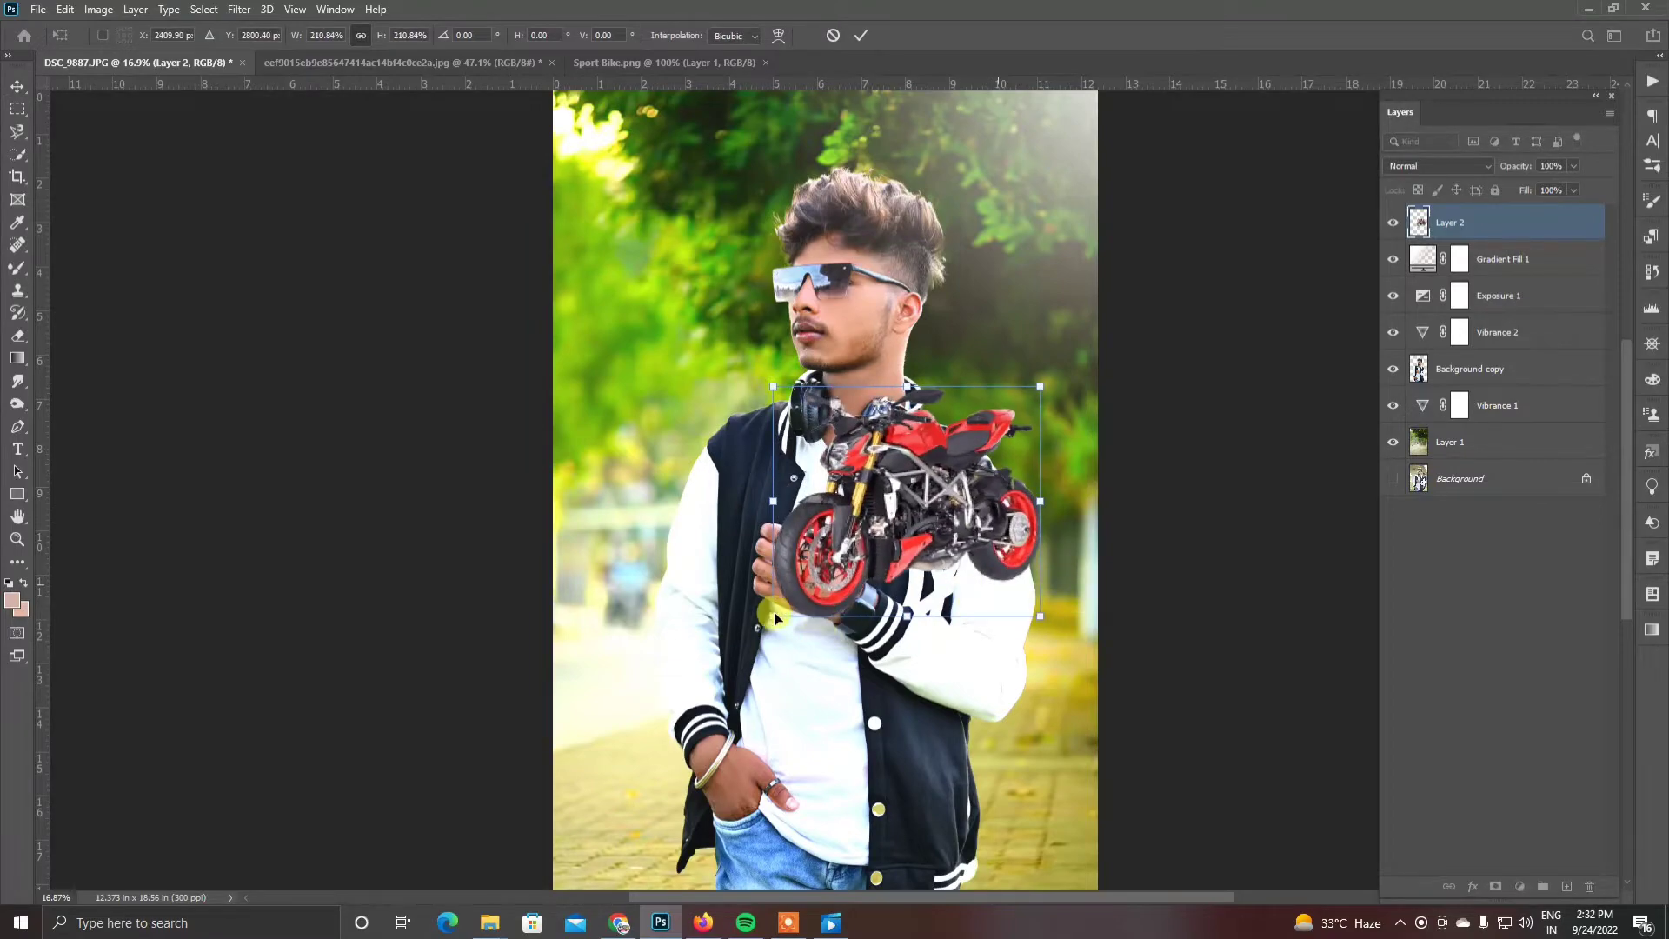
pyautogui.moveTo(773, 610); pyautogui.dragTo(628, 795)
pyautogui.press('Return')
pyautogui.moveTo(1448, 223); pyautogui.dragTo(1452, 384)
pyautogui.moveTo(1026, 648); pyautogui.dragTo(962, 787)
# Shift the man's cutout toward the photo's right edge and fine-tune the motorcycle's position beside him.
pyautogui.scroll(-2, 962, 788)
pyautogui.click(1443, 332)
pyautogui.moveTo(850, 609); pyautogui.dragTo(934, 610)
pyautogui.scroll(-6, 934, 611)
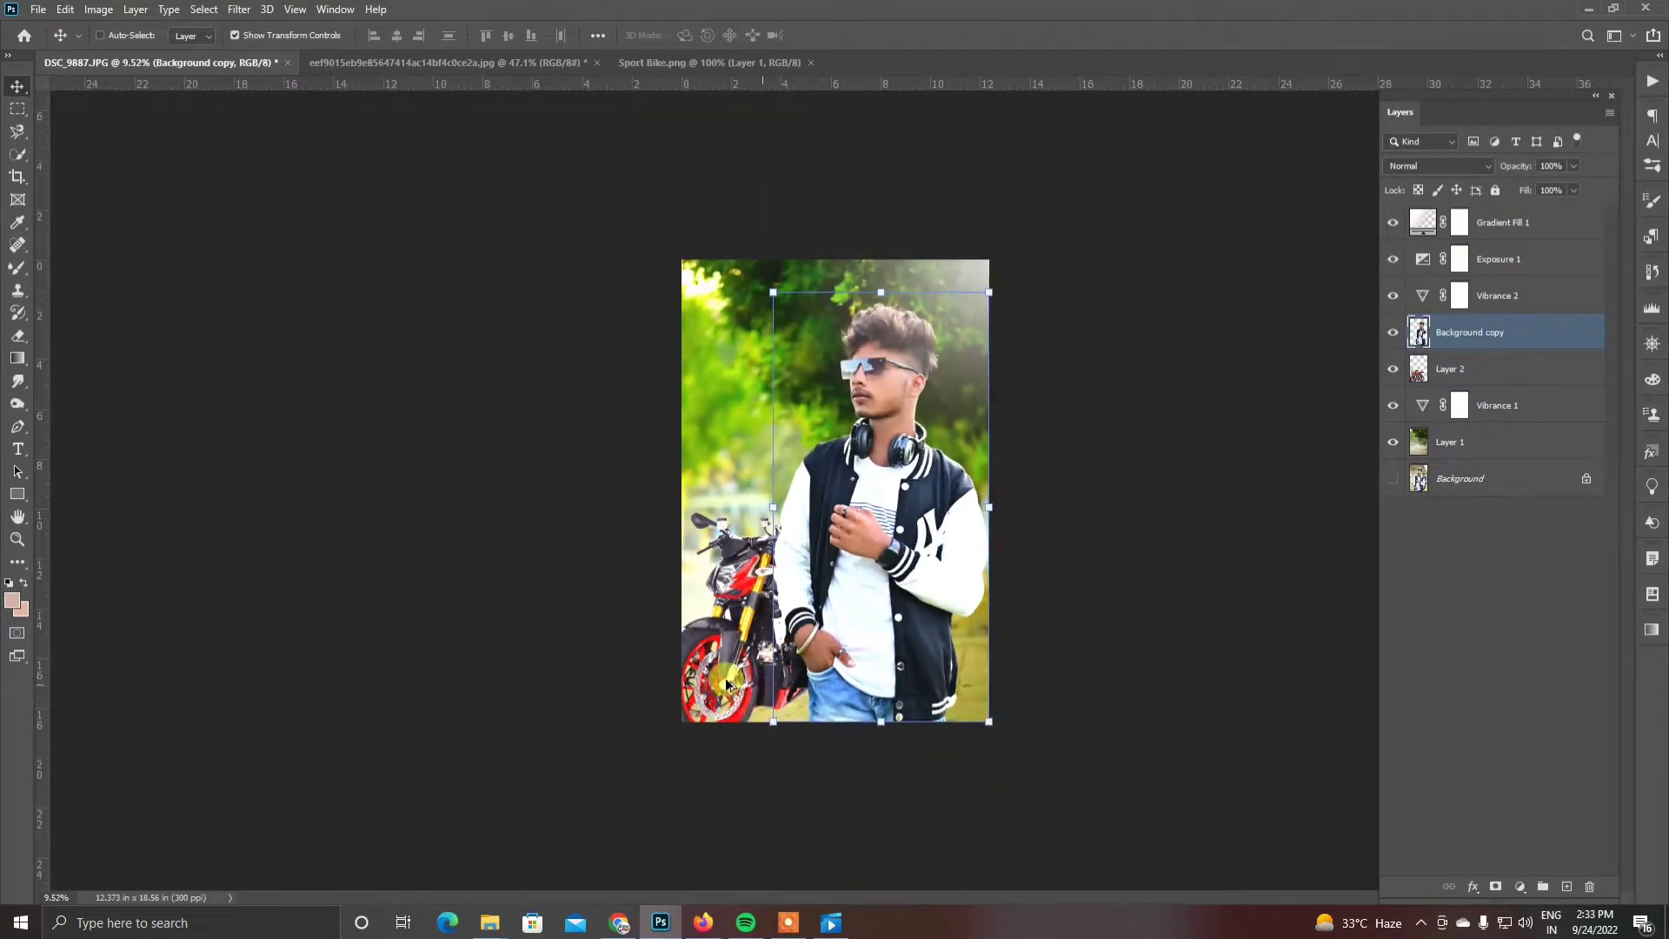
pyautogui.click(1460, 223)
pyautogui.click(1452, 368)
pyautogui.moveTo(793, 658); pyautogui.dragTo(800, 658)
# Add a gradient fill layer above Gradient Fill 1, changing its color stop to black so it fades to transparent.
pyautogui.click(1508, 223)
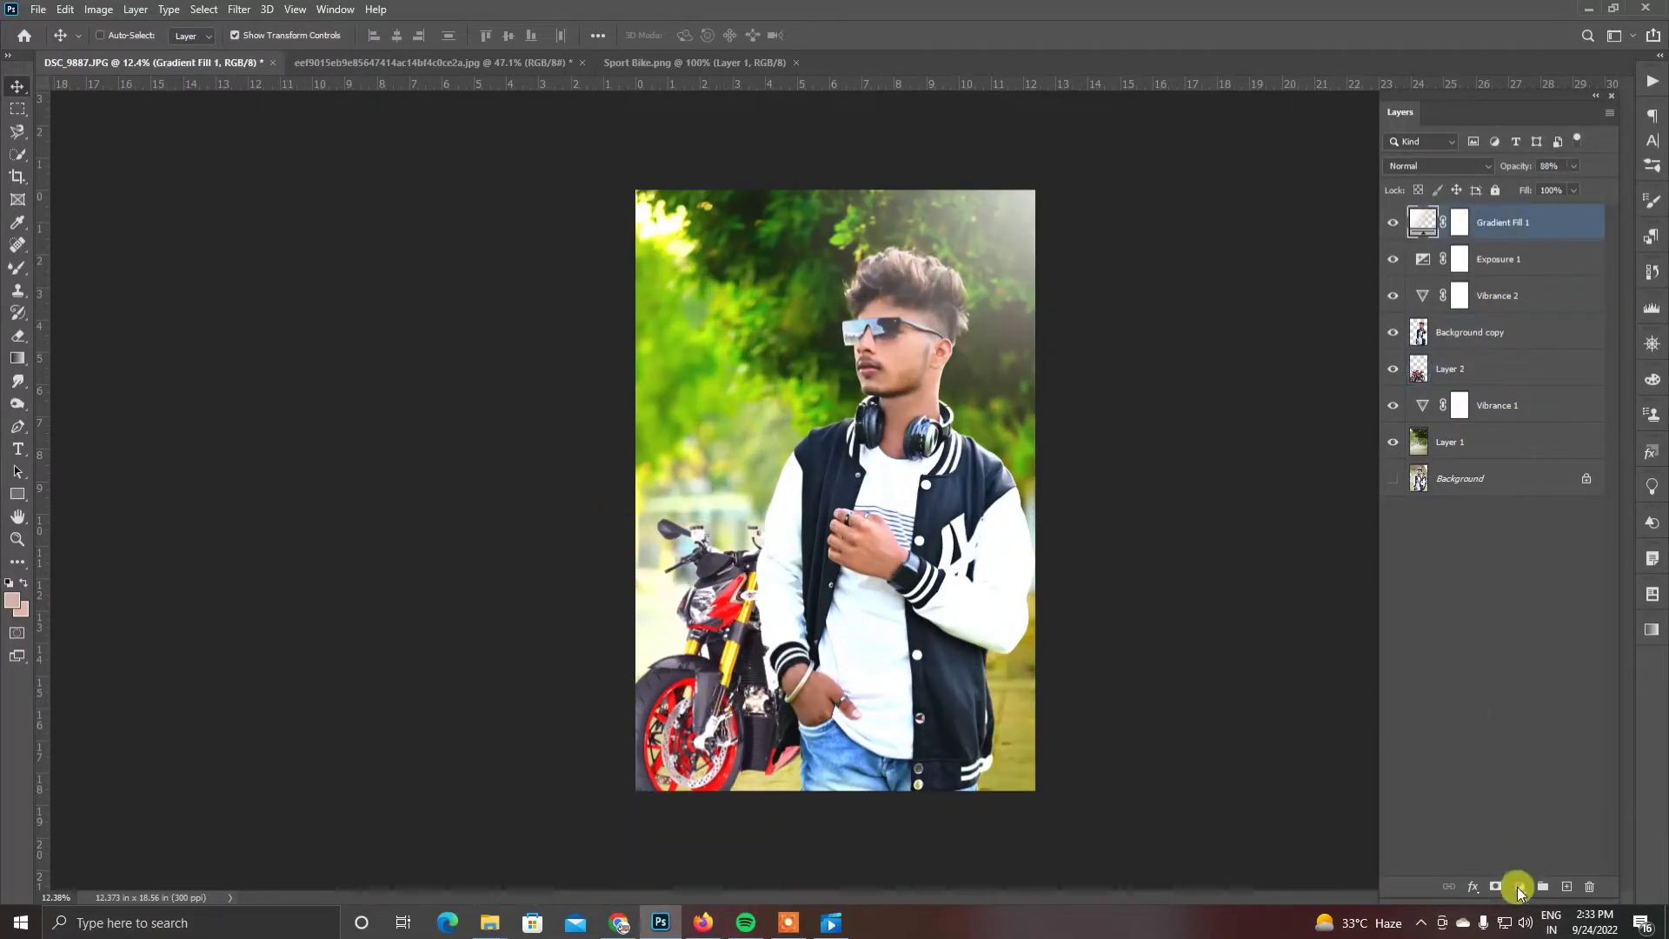
pyautogui.click(1519, 887)
pyautogui.click(1547, 596)
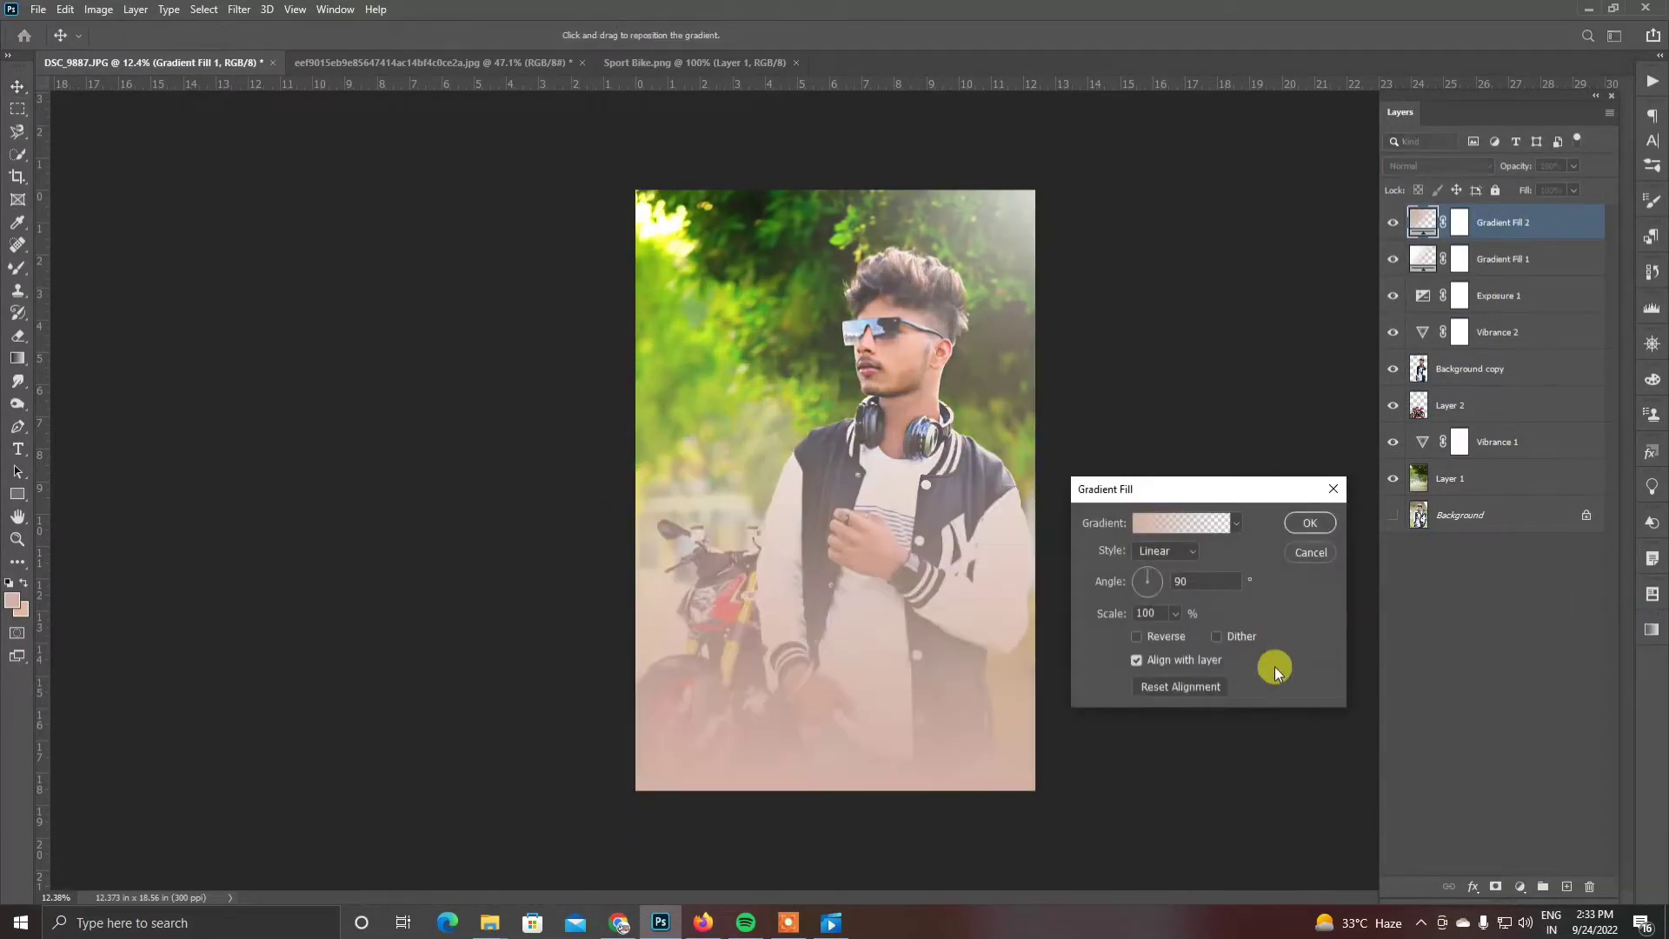
pyautogui.click(1175, 524)
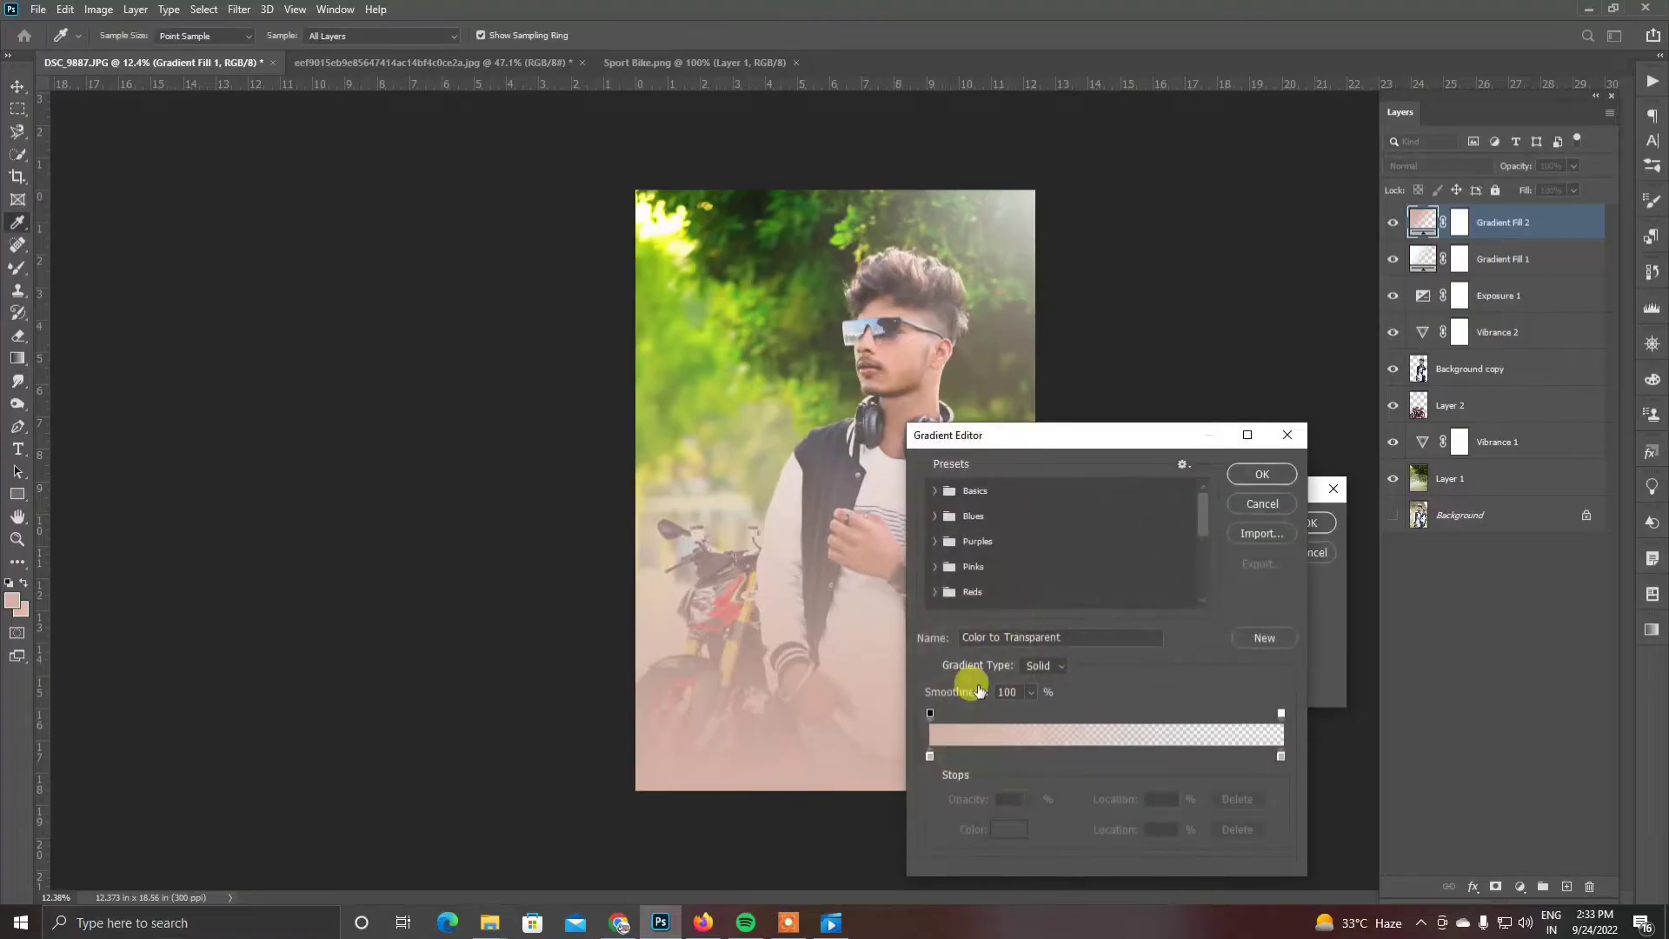
pyautogui.click(930, 756)
pyautogui.click(1008, 830)
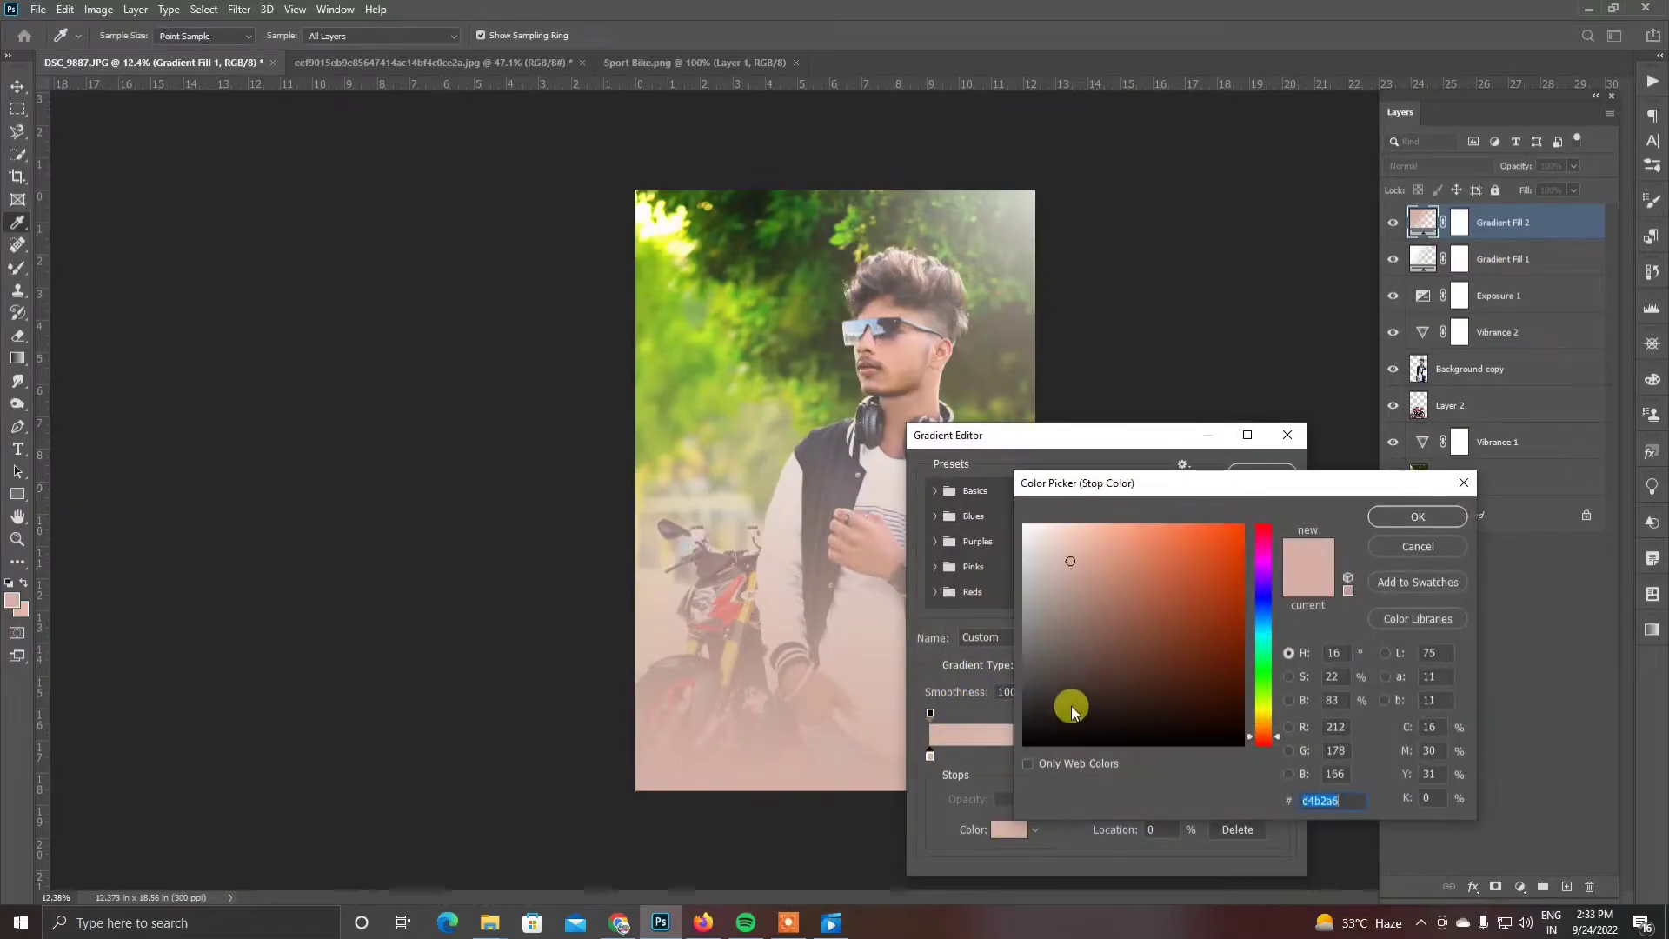
pyautogui.click(1073, 701)
pyautogui.click(1396, 522)
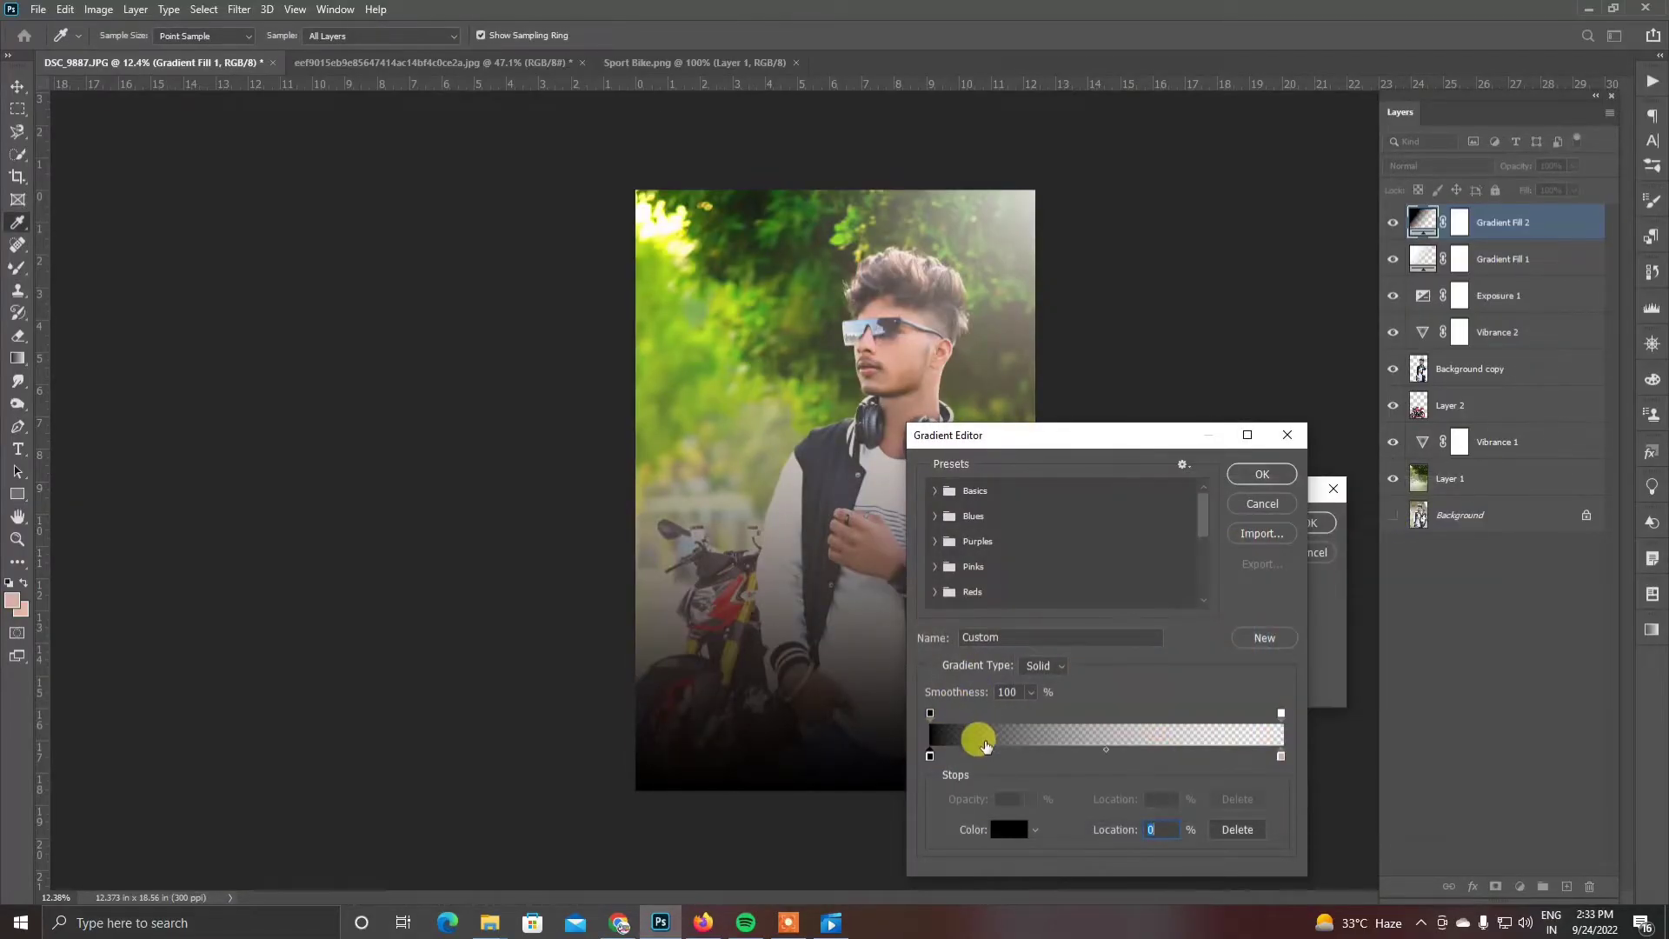
pyautogui.click(1260, 475)
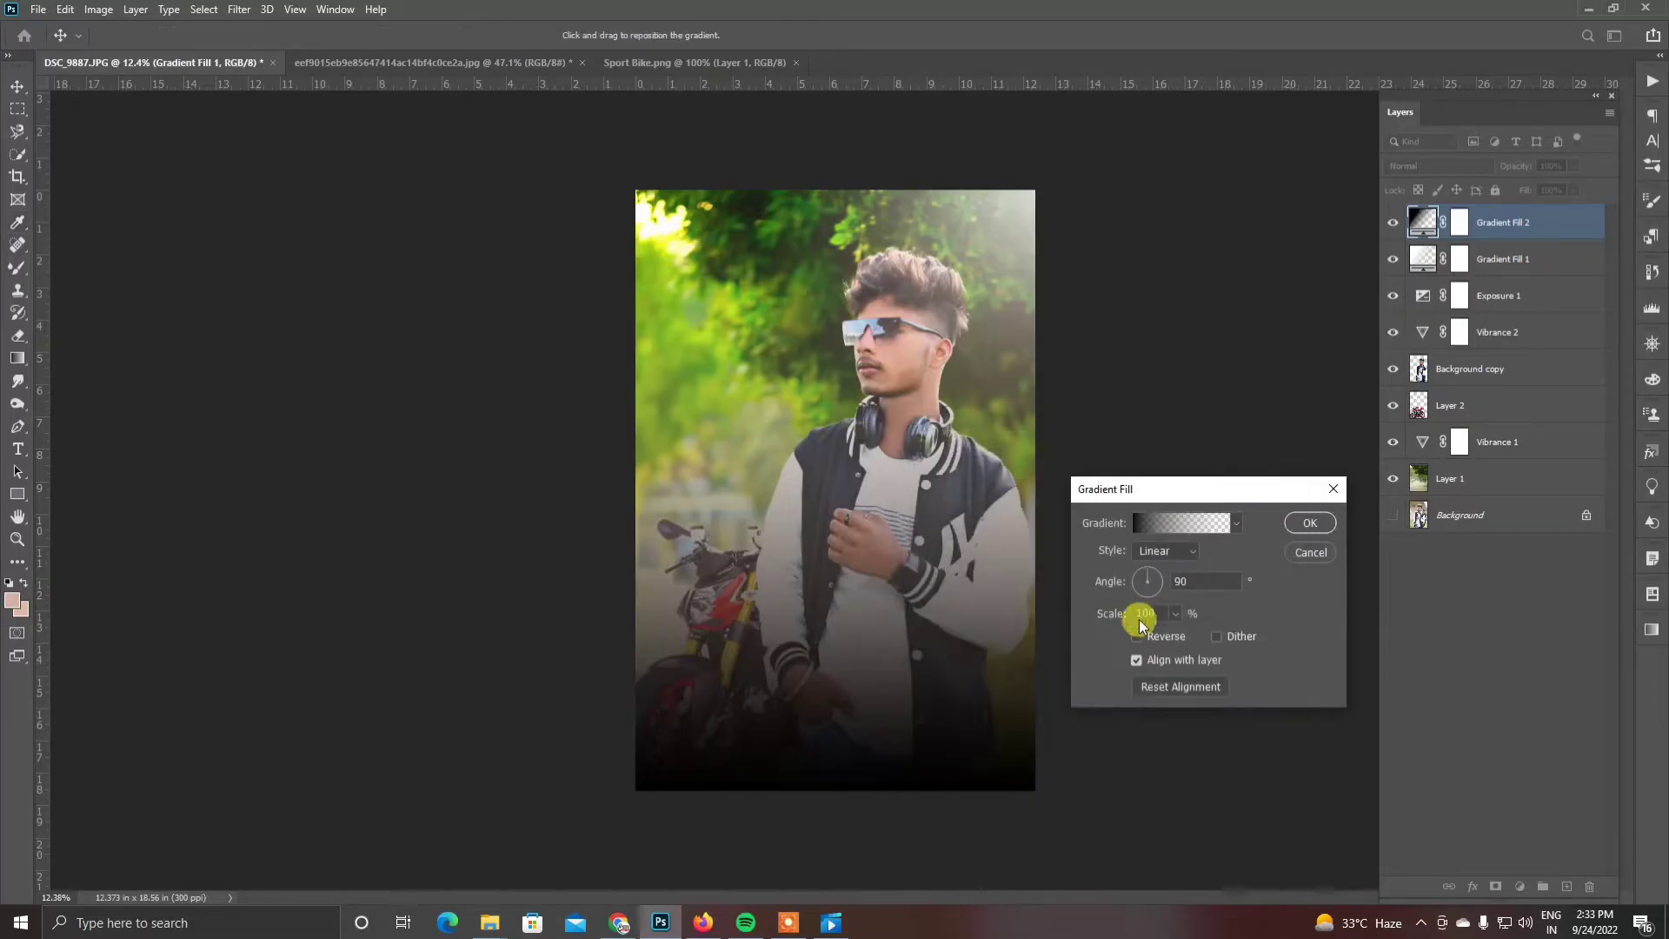
# Set the black gradient's scale to 52% and shift it down so it darkens only the photo's bottom edge.
pyautogui.moveTo(1082, 621); pyautogui.dragTo(1072, 622)
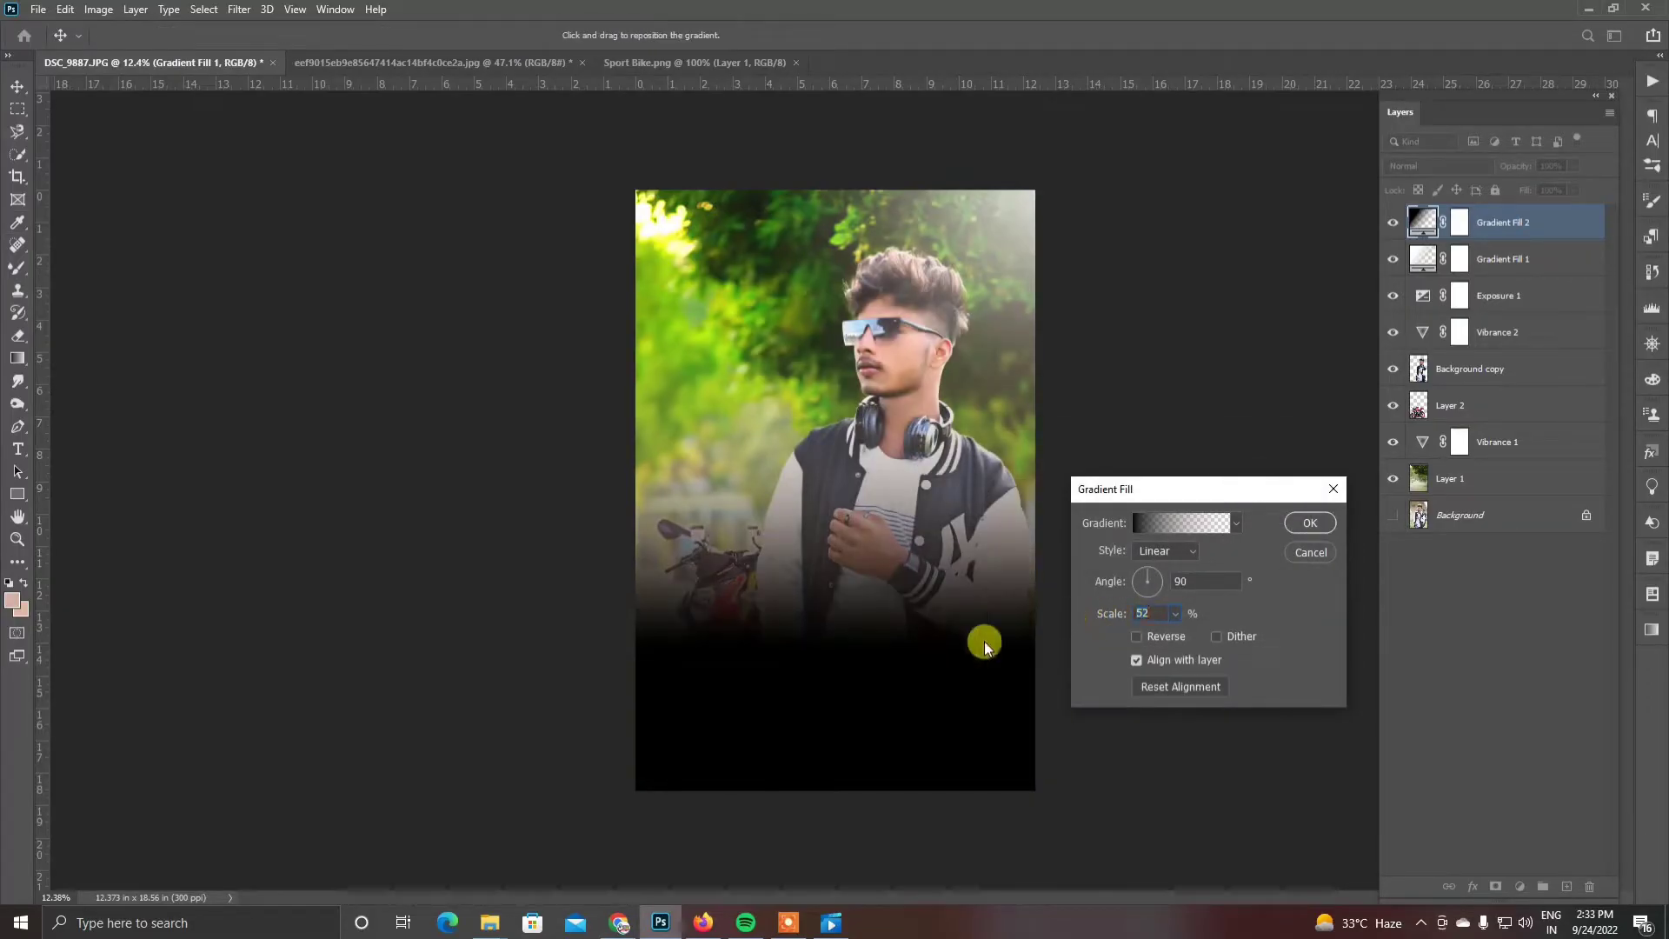
pyautogui.moveTo(937, 718); pyautogui.dragTo(921, 819)
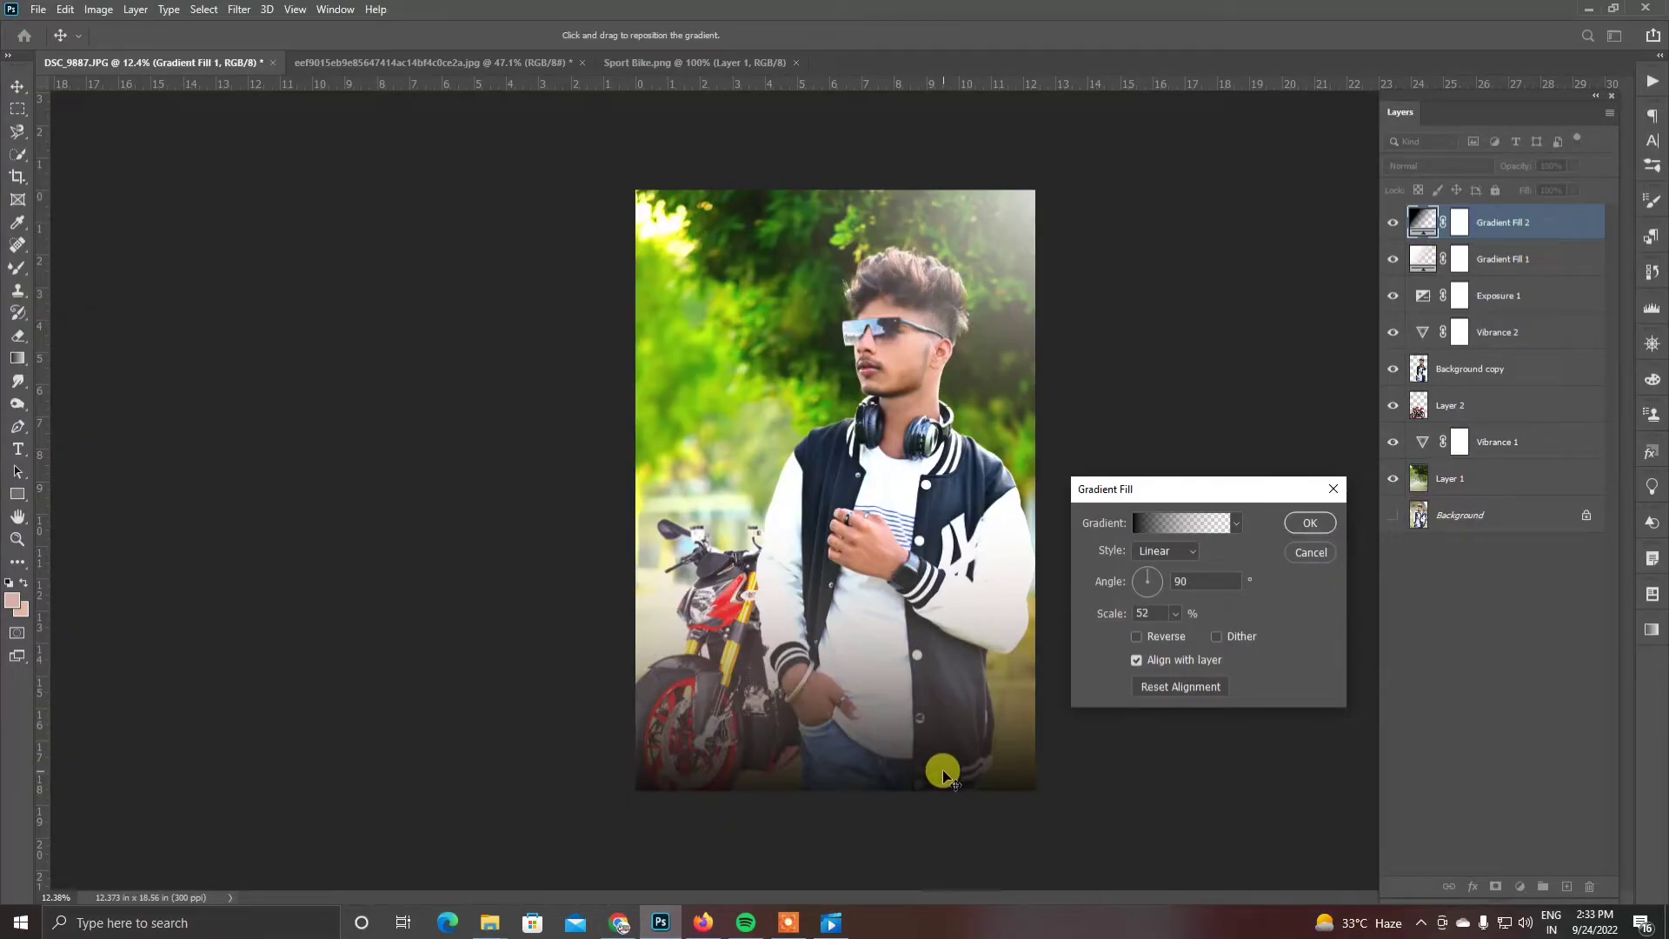
pyautogui.click(1303, 524)
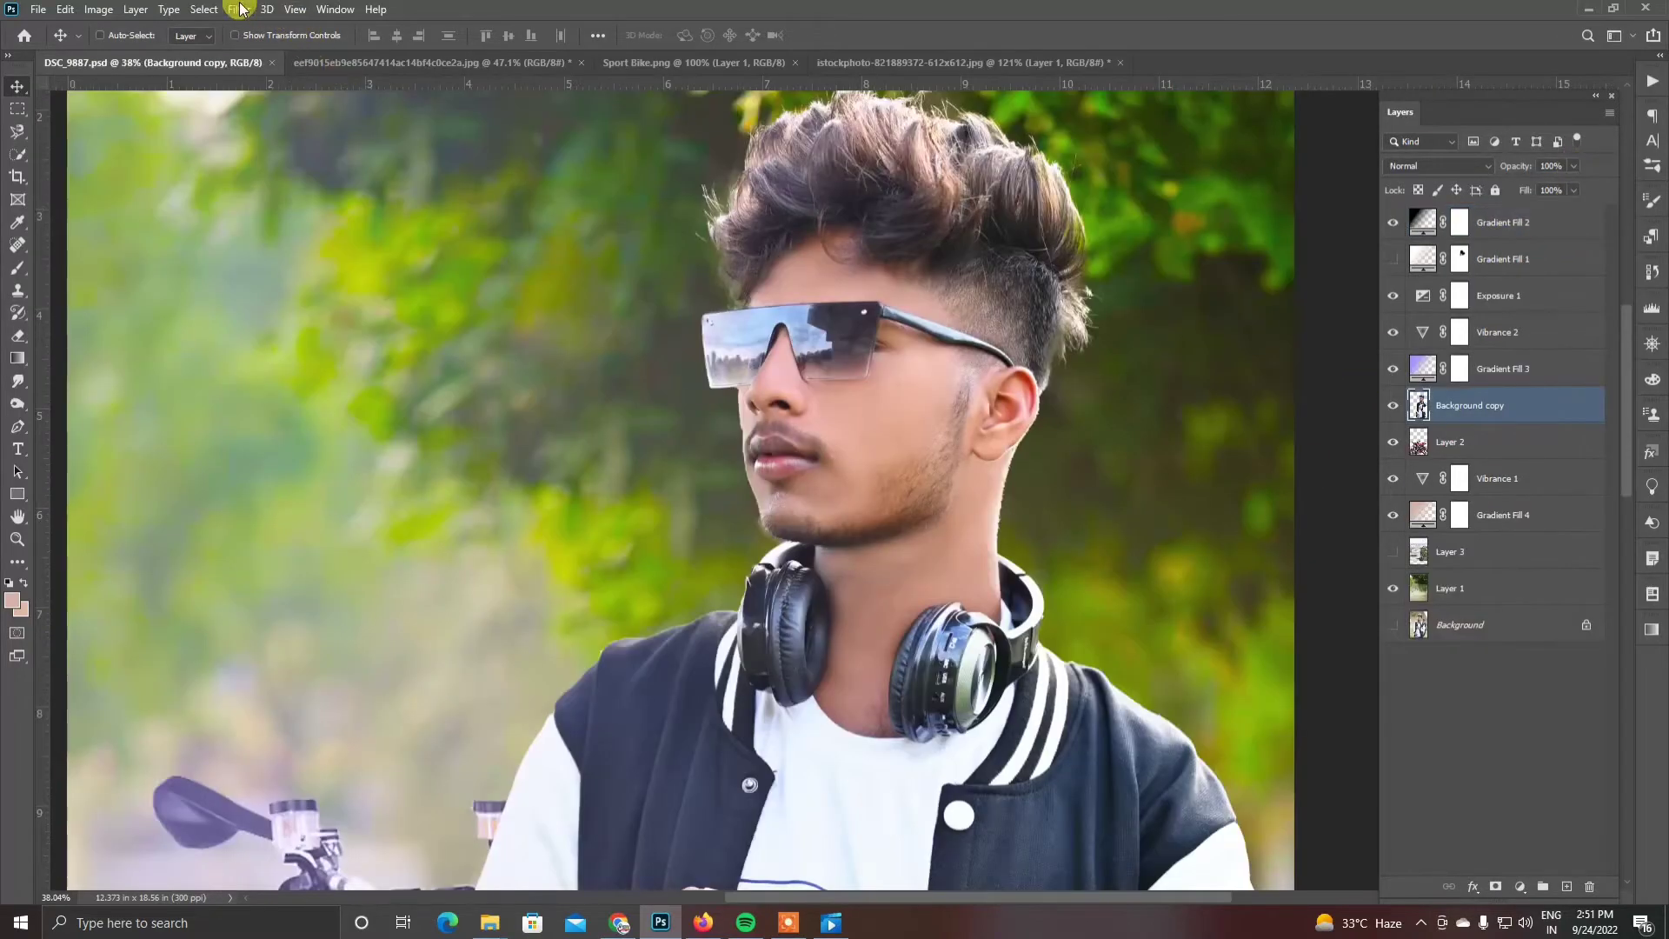
# Smooth the man's Background copy layer with the GREYCstoration filter at strength 111.
pyautogui.click(239, 8)
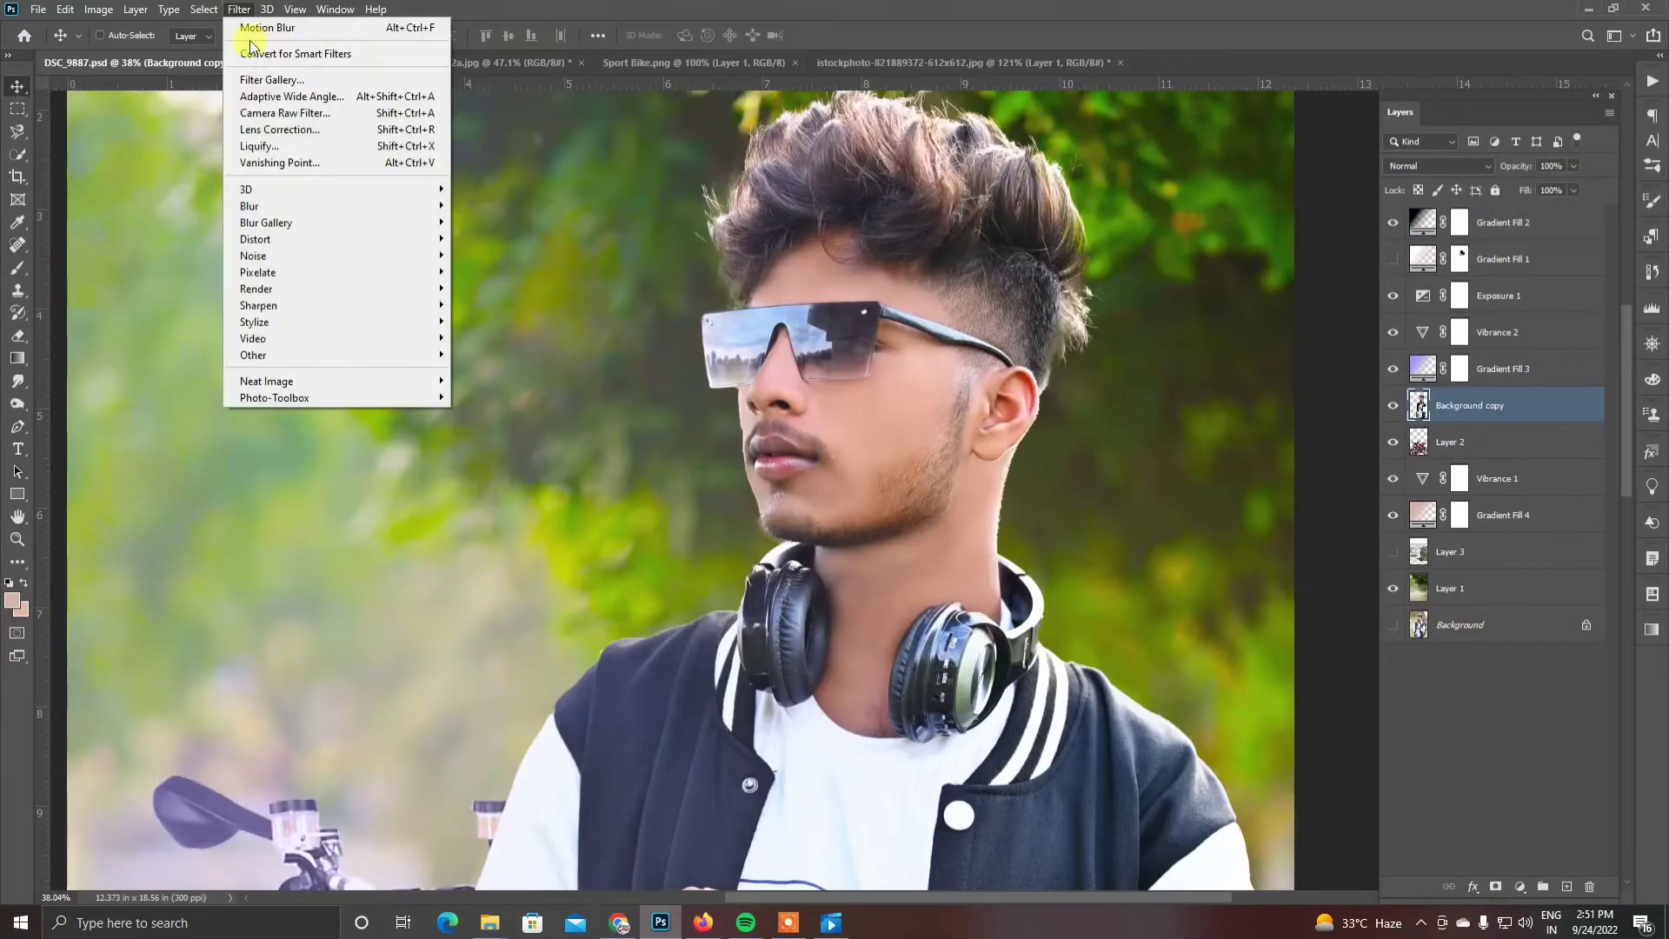
pyautogui.moveTo(437, 259)
pyautogui.click(504, 305)
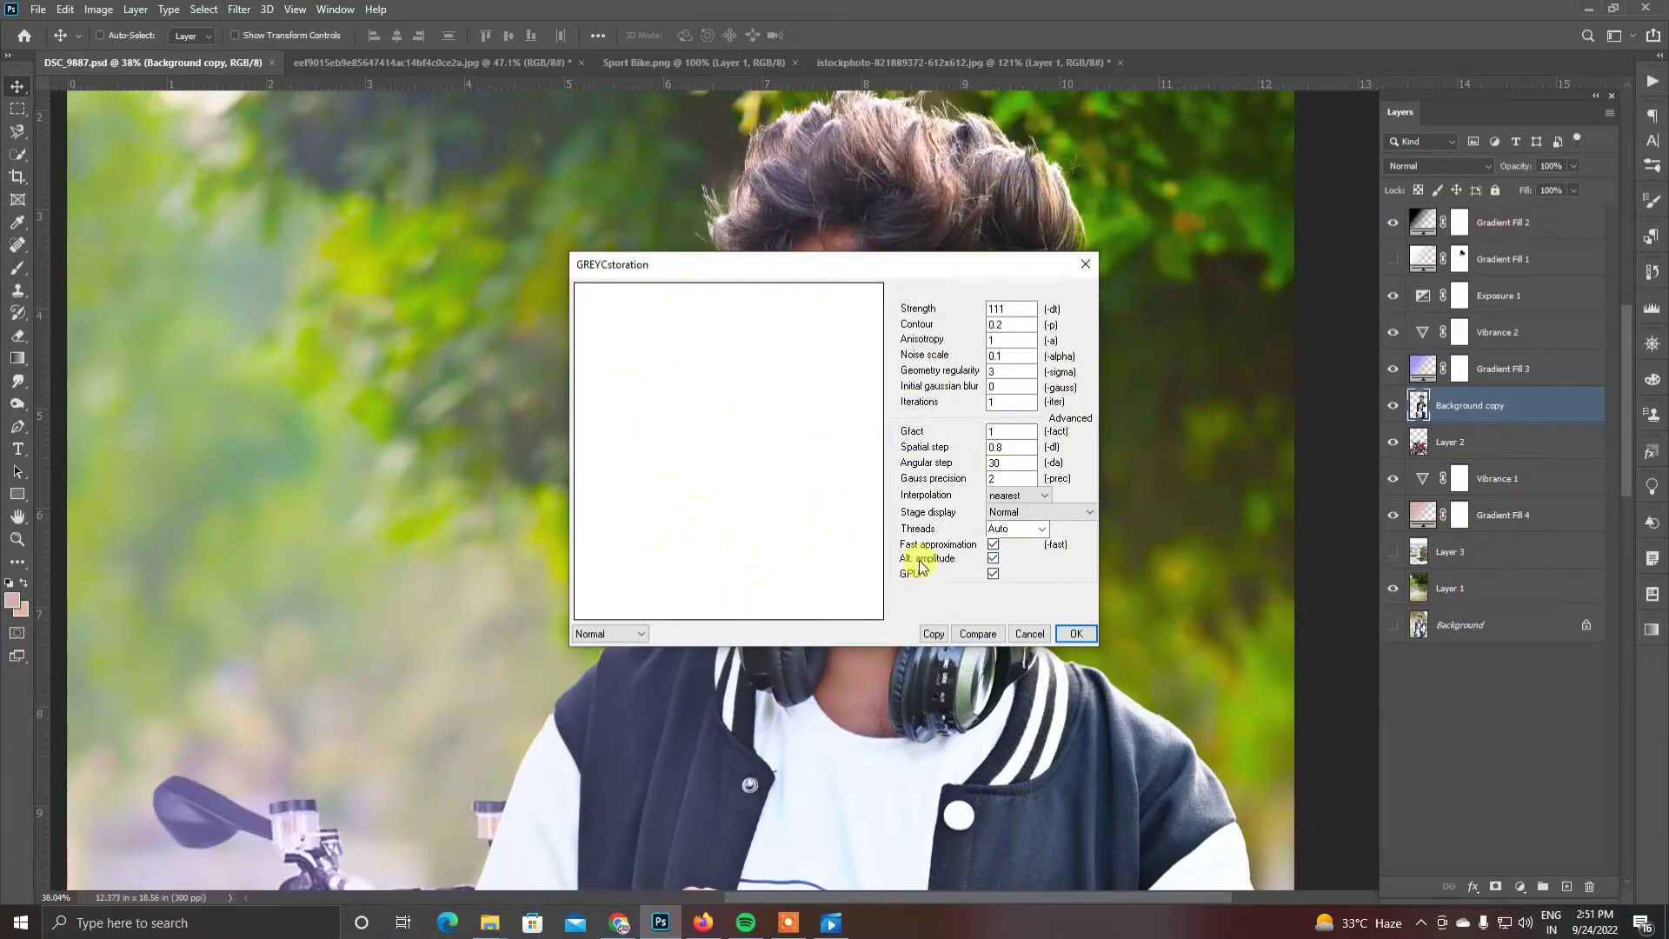
pyautogui.click(1078, 636)
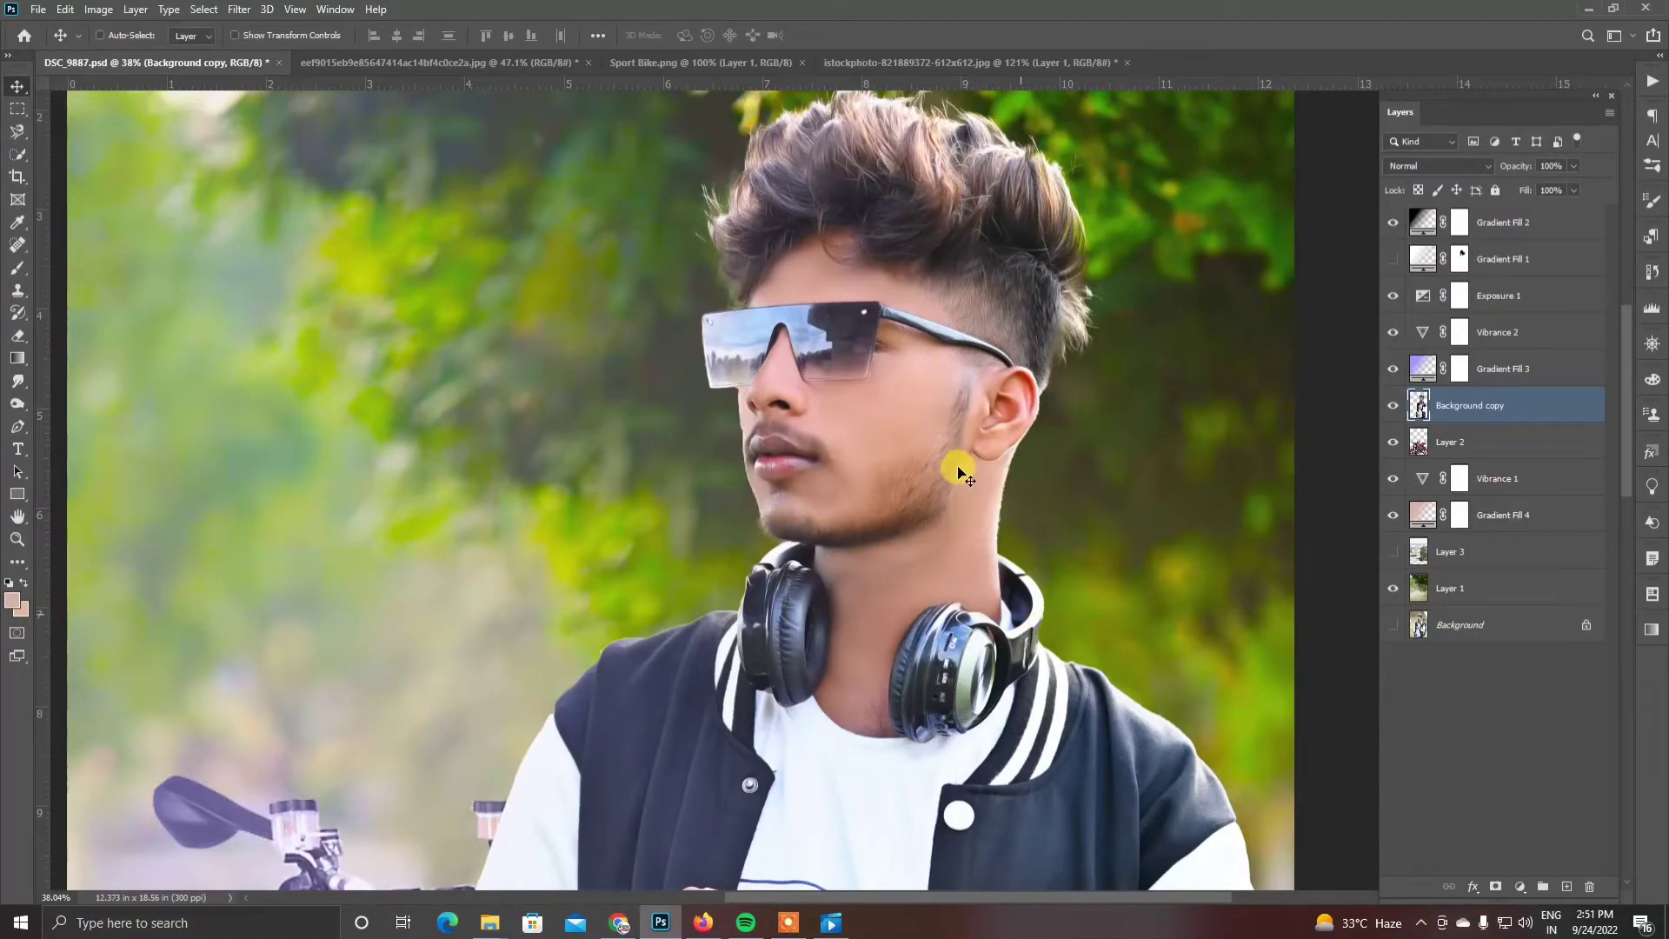
# Examine the smoothed face, hair and sunglasses up close and compare them with the whole composition.
pyautogui.scroll(-3, 812, 436)
pyautogui.scroll(8, 811, 436)
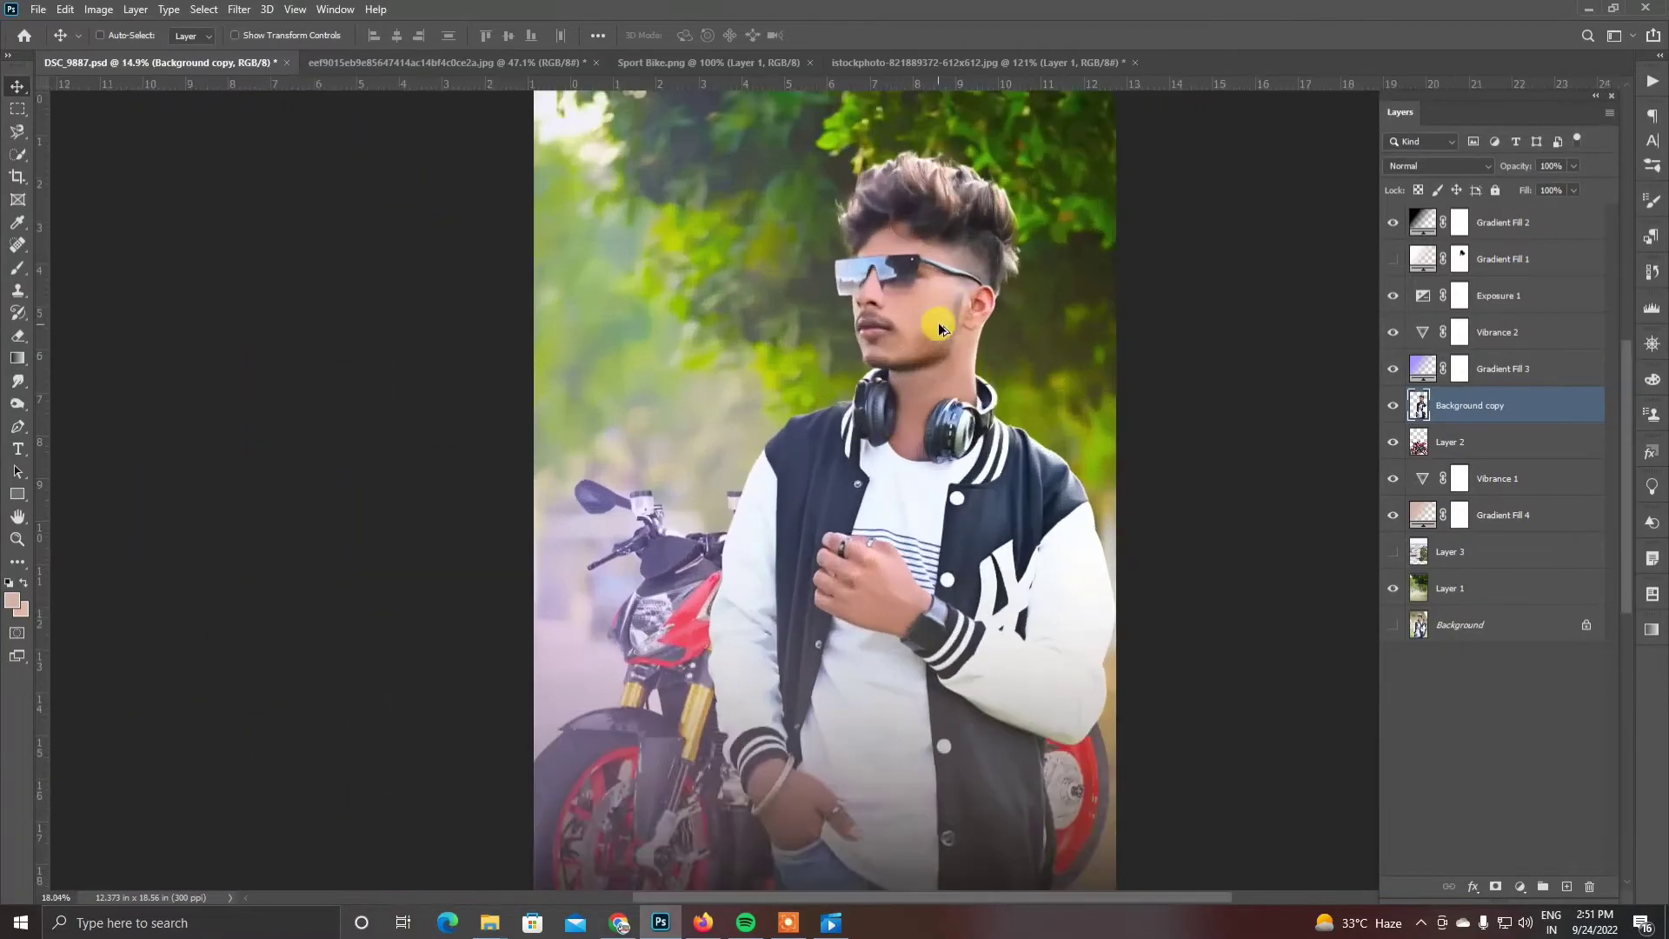
pyautogui.scroll(-2, 947, 378)
pyautogui.scroll(5, 951, 375)
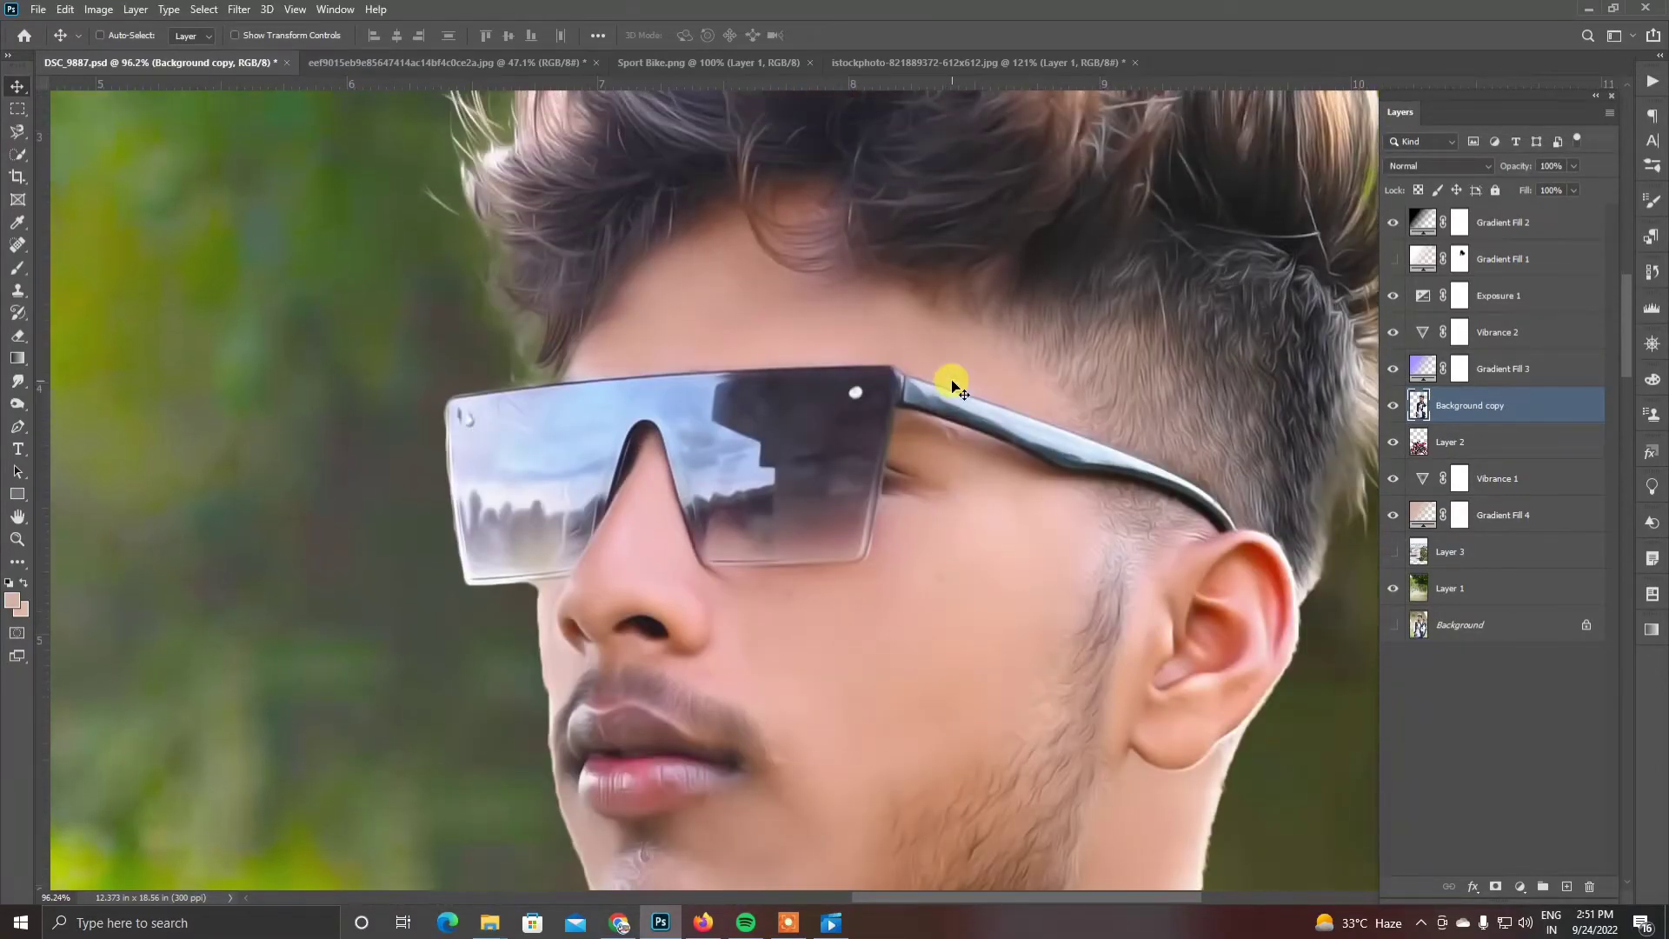
pyautogui.scroll(1, 951, 382)
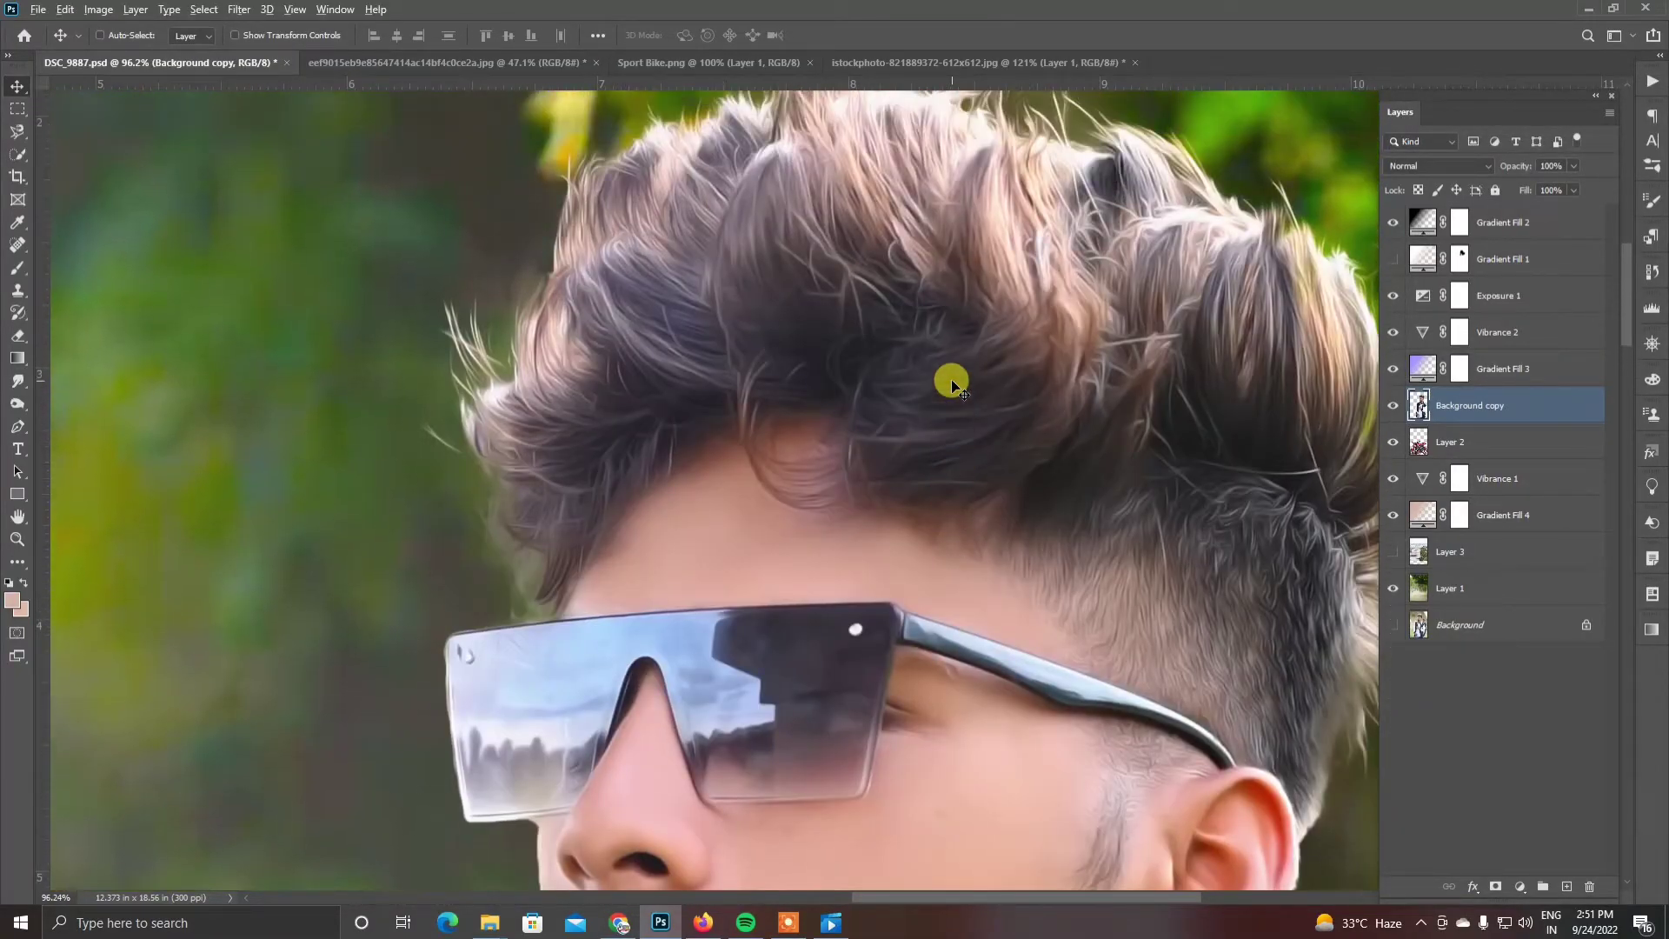
pyautogui.scroll(-3, 951, 387)
pyautogui.scroll(-6, 951, 398)
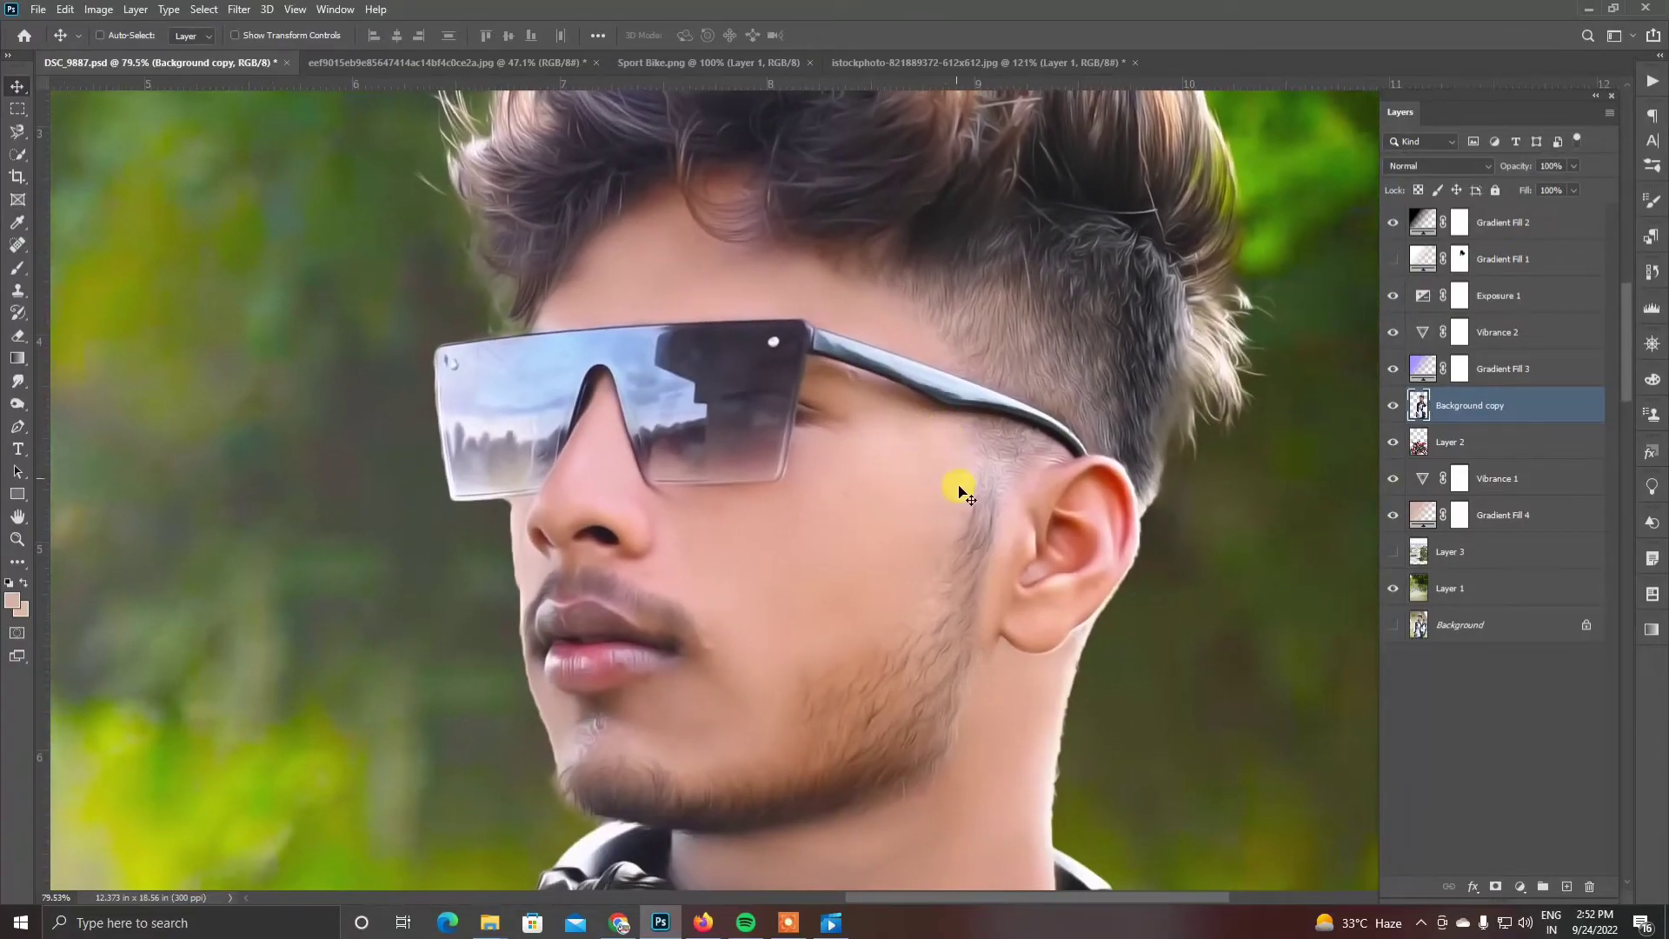
pyautogui.scroll(-4, 949, 500)
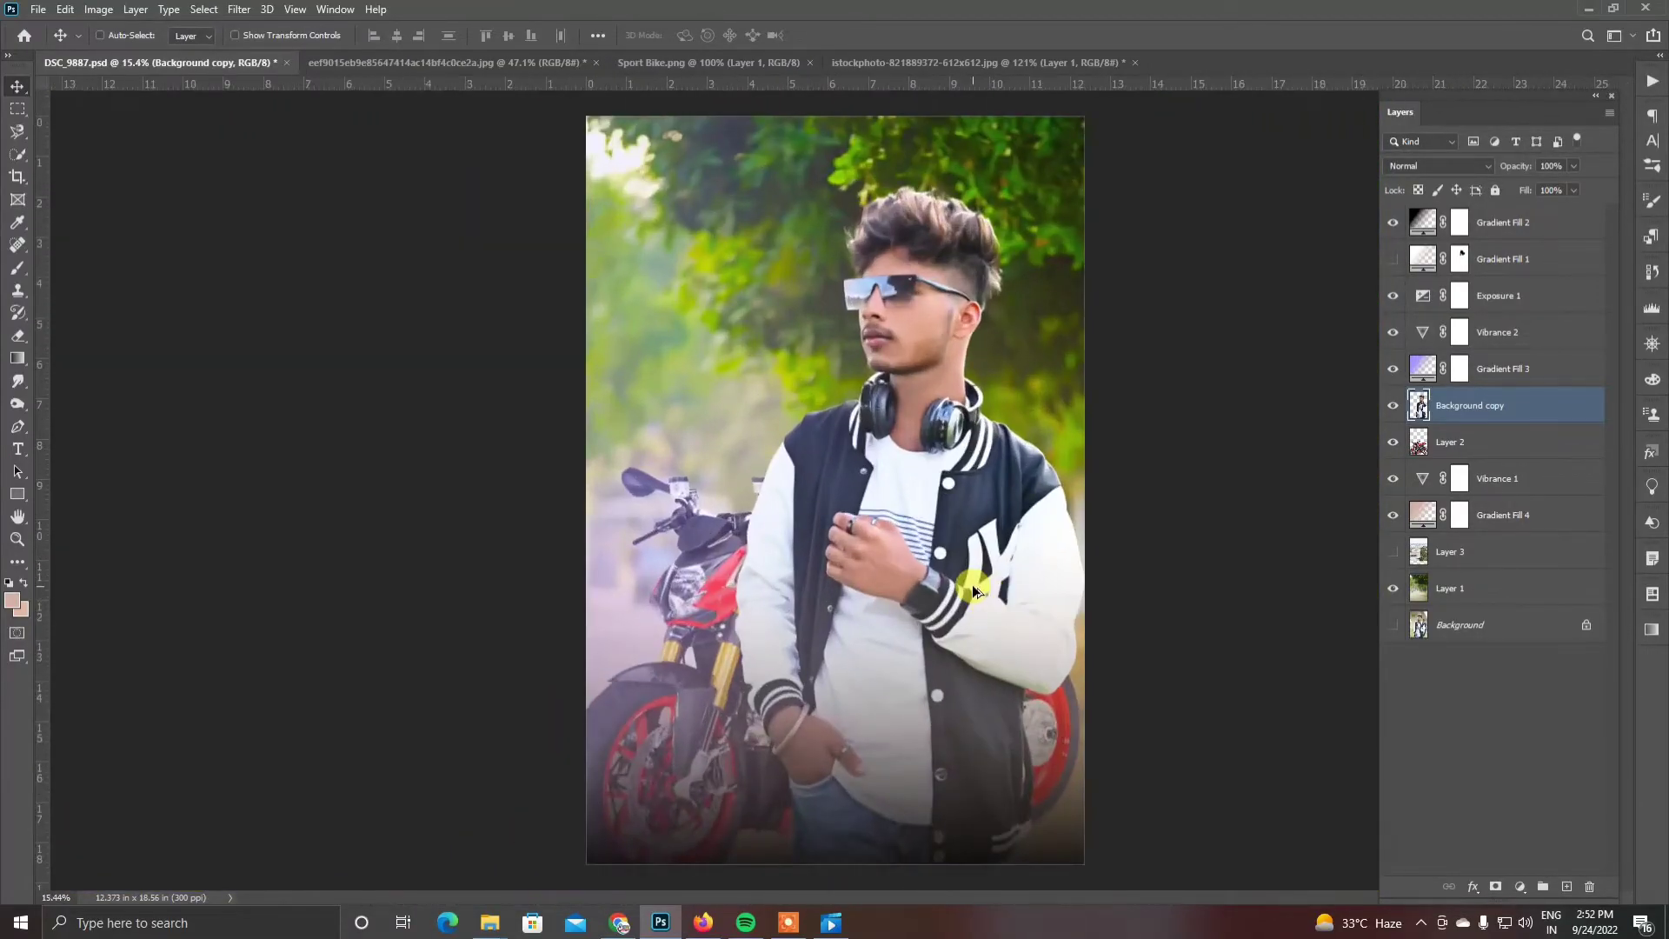
pyautogui.scroll(3, 967, 348)
pyautogui.scroll(-2, 968, 314)
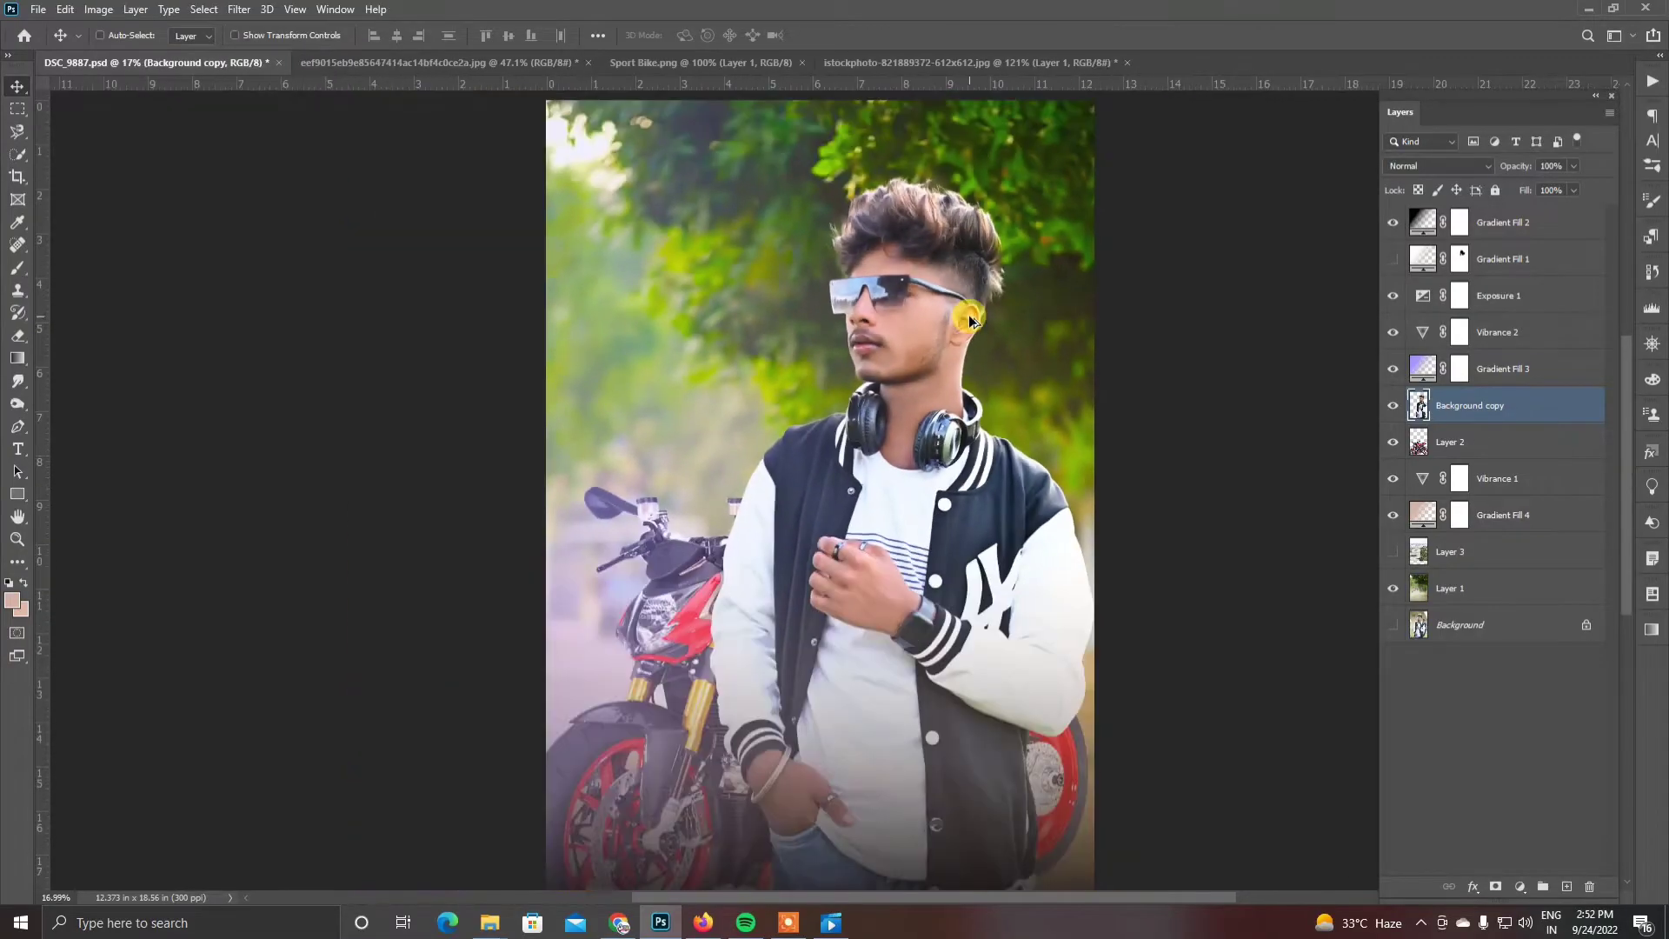
# Apply a Gaussian Blur with a 3.4-pixel radius to the motorcycle on Layer 2.
pyautogui.click(1439, 446)
pyautogui.click(239, 10)
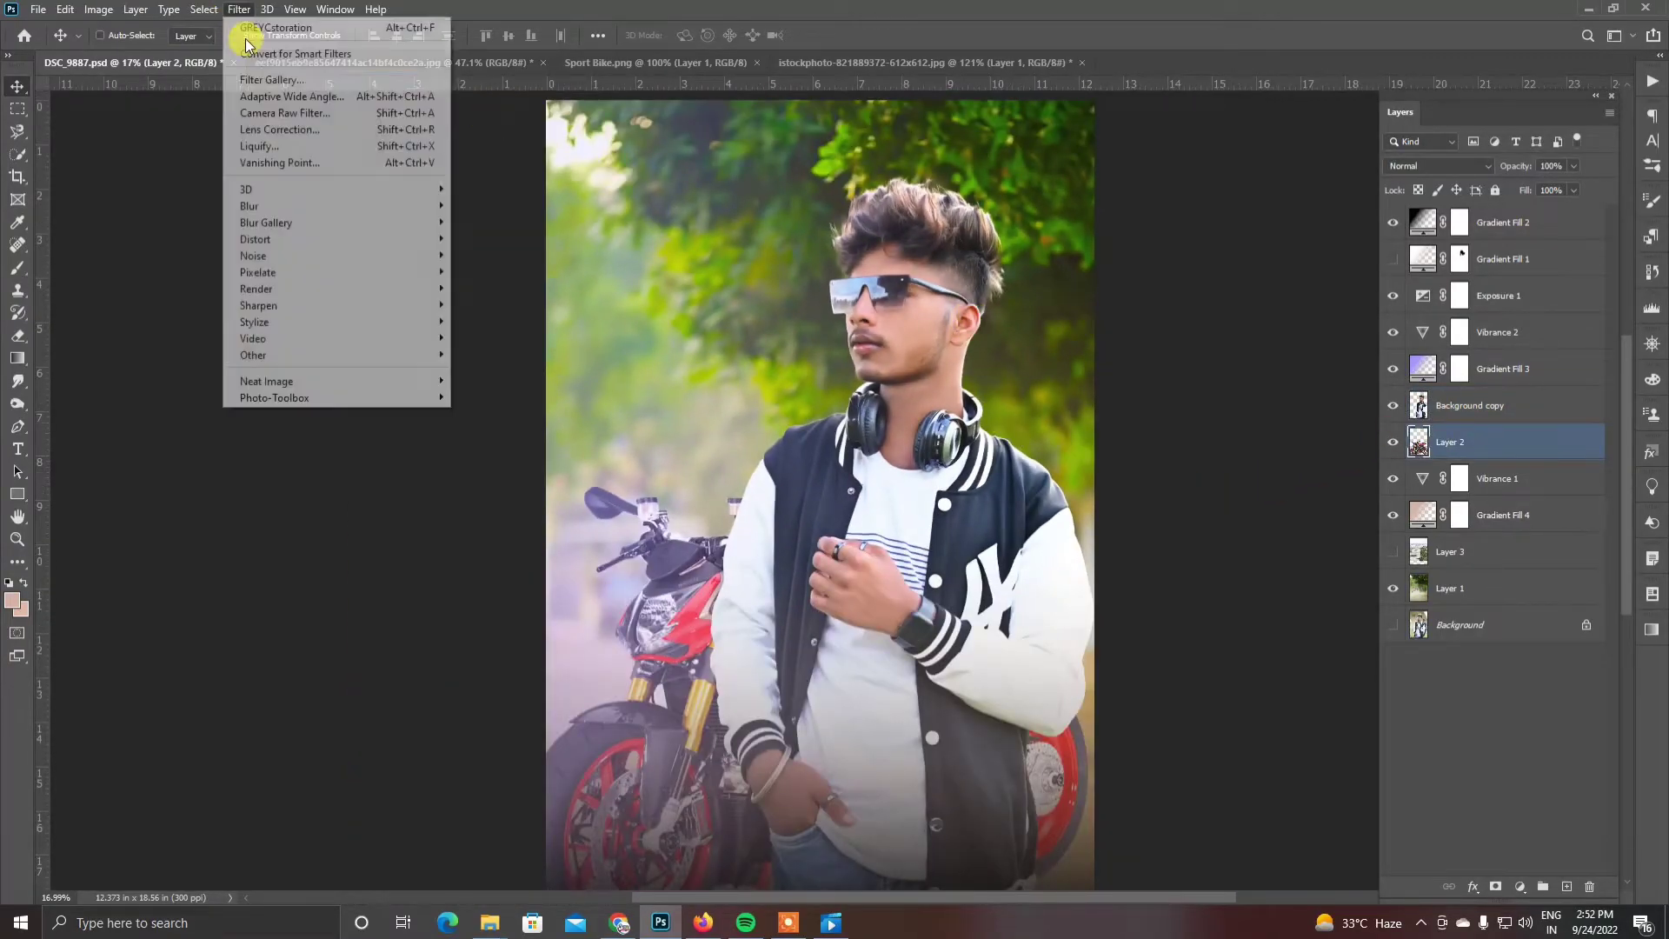
pyautogui.moveTo(278, 206)
pyautogui.click(477, 272)
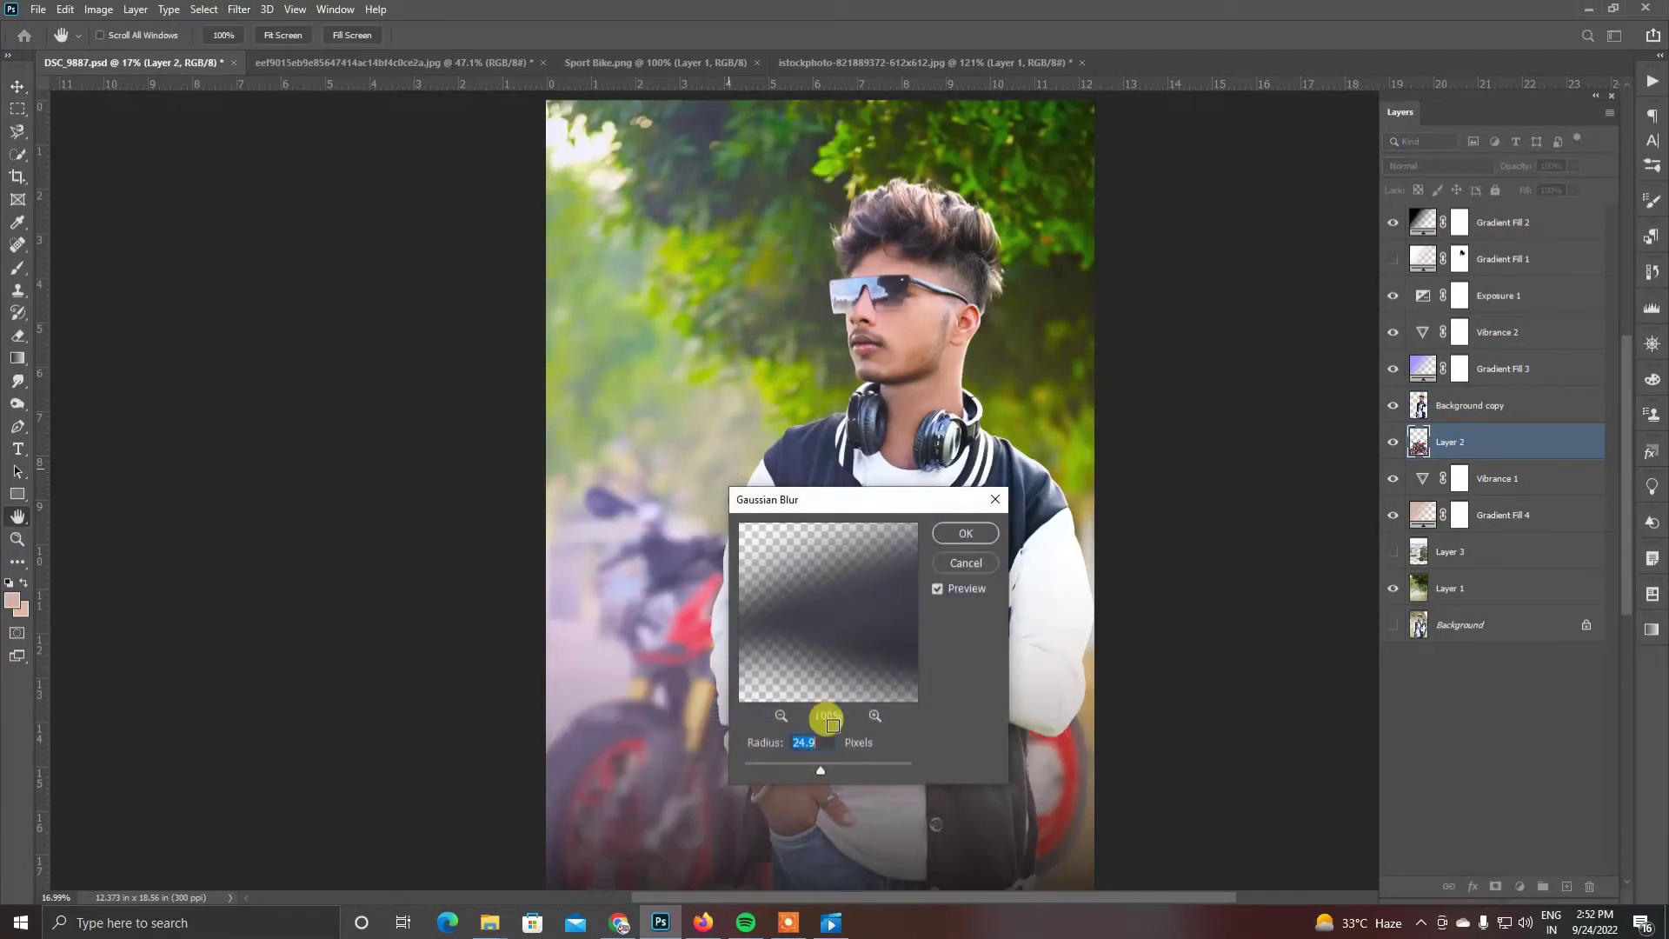
pyautogui.moveTo(789, 770); pyautogui.dragTo(781, 768)
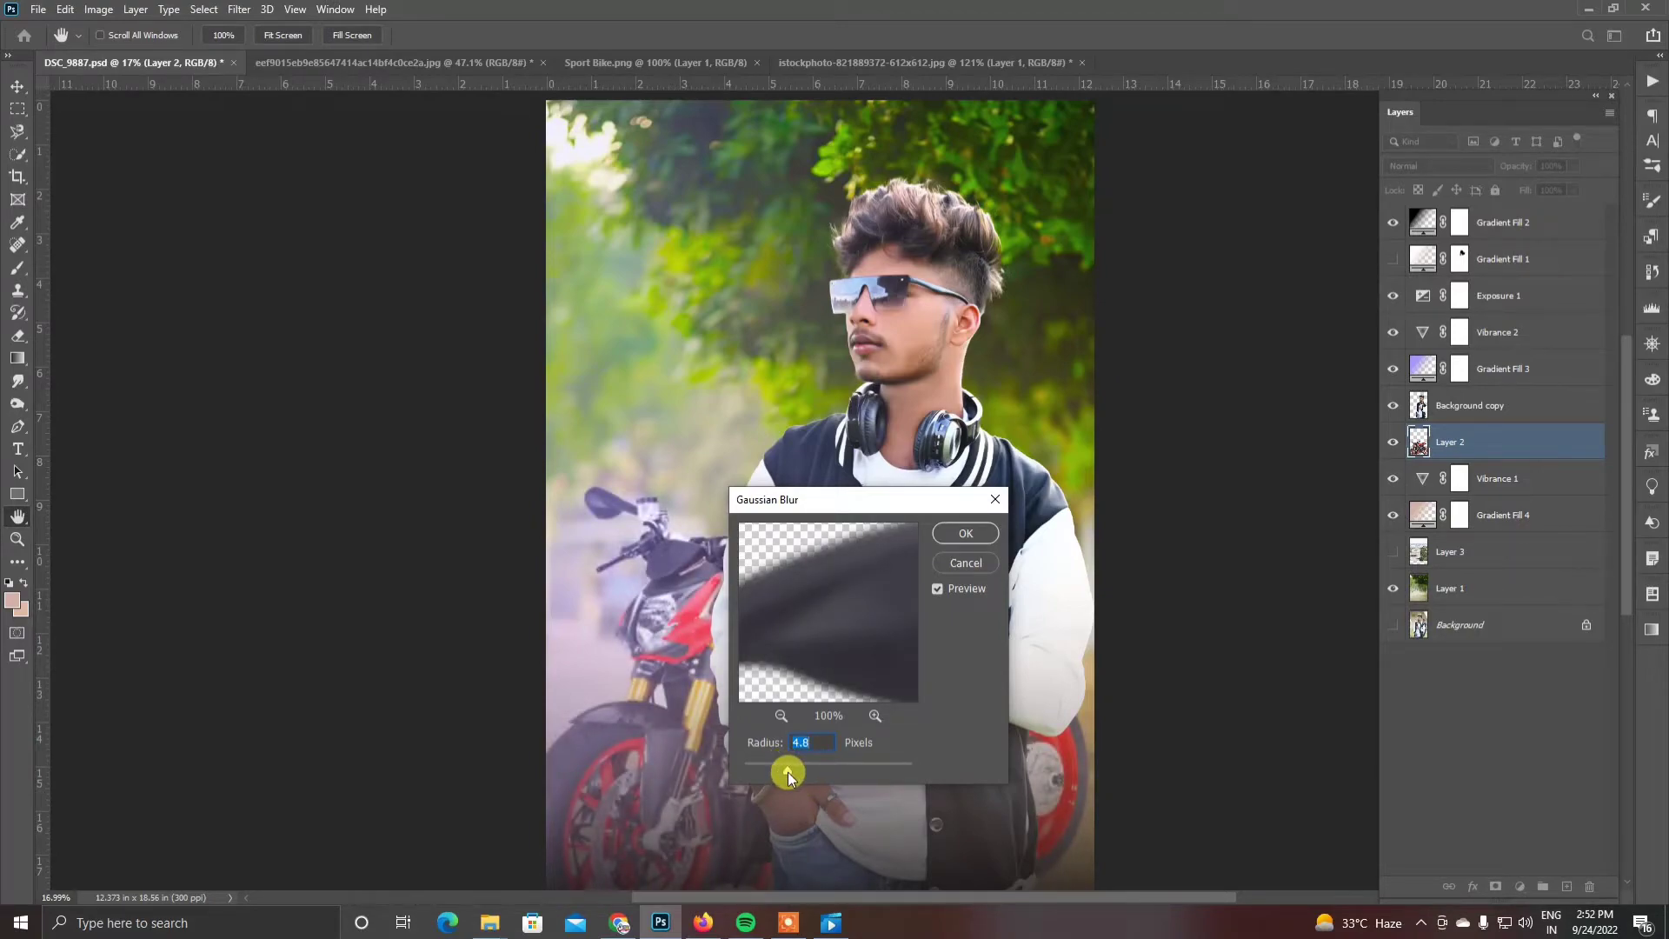
pyautogui.moveTo(787, 772); pyautogui.dragTo(796, 772)
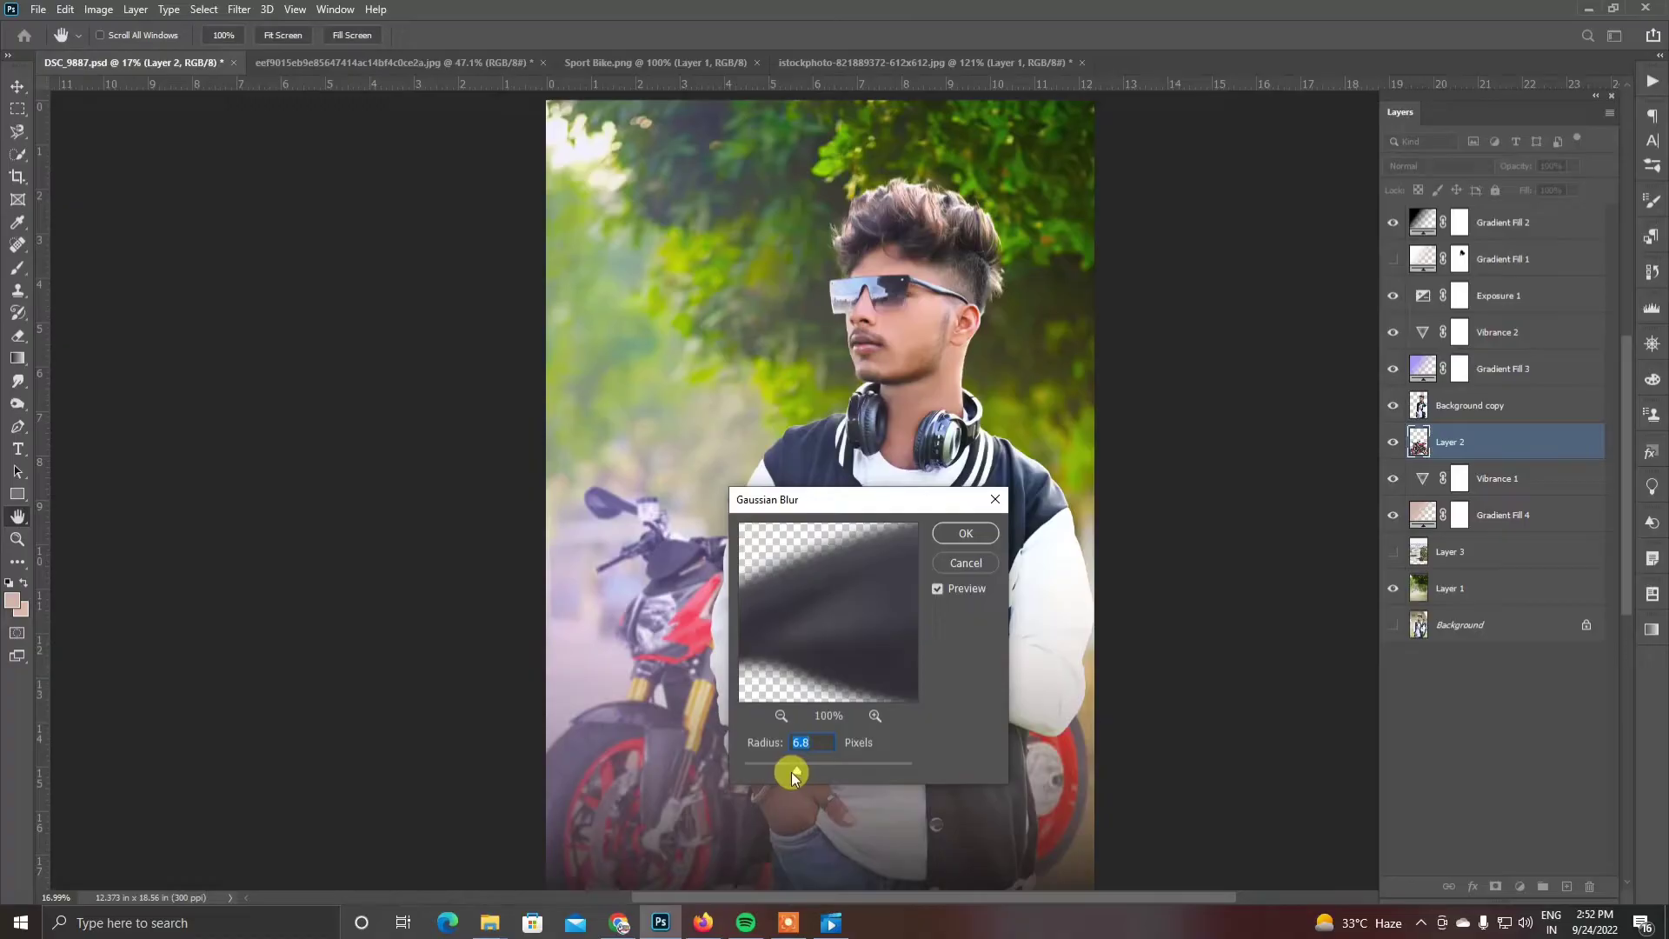
pyautogui.moveTo(791, 771); pyautogui.dragTo(774, 764)
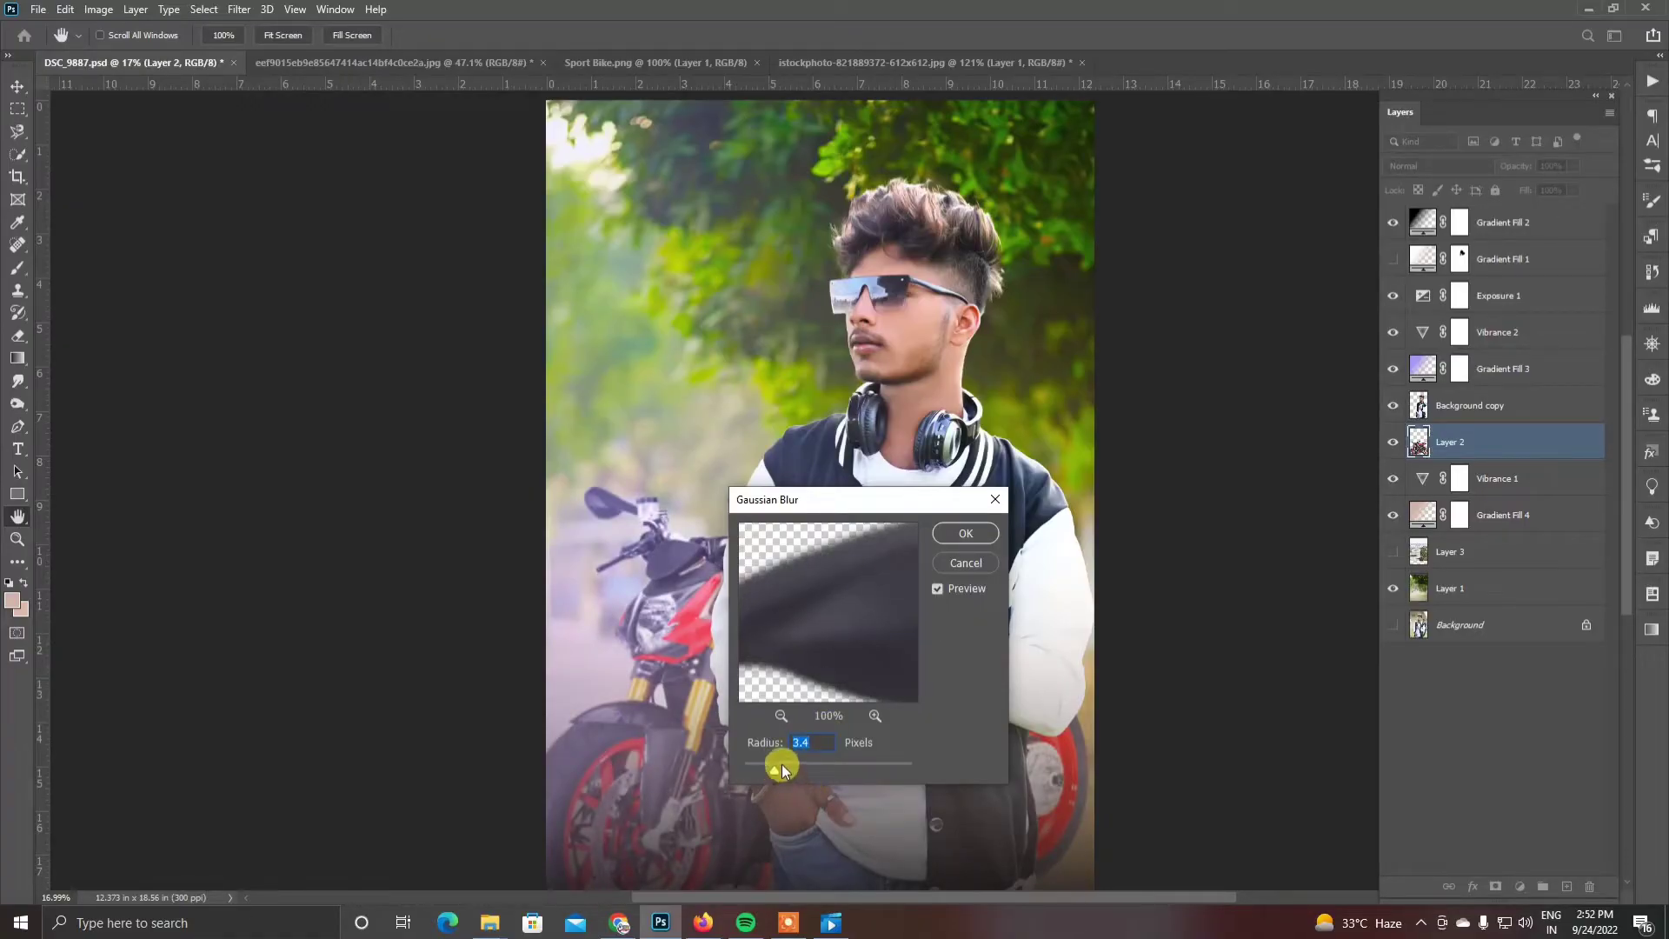
pyautogui.click(961, 533)
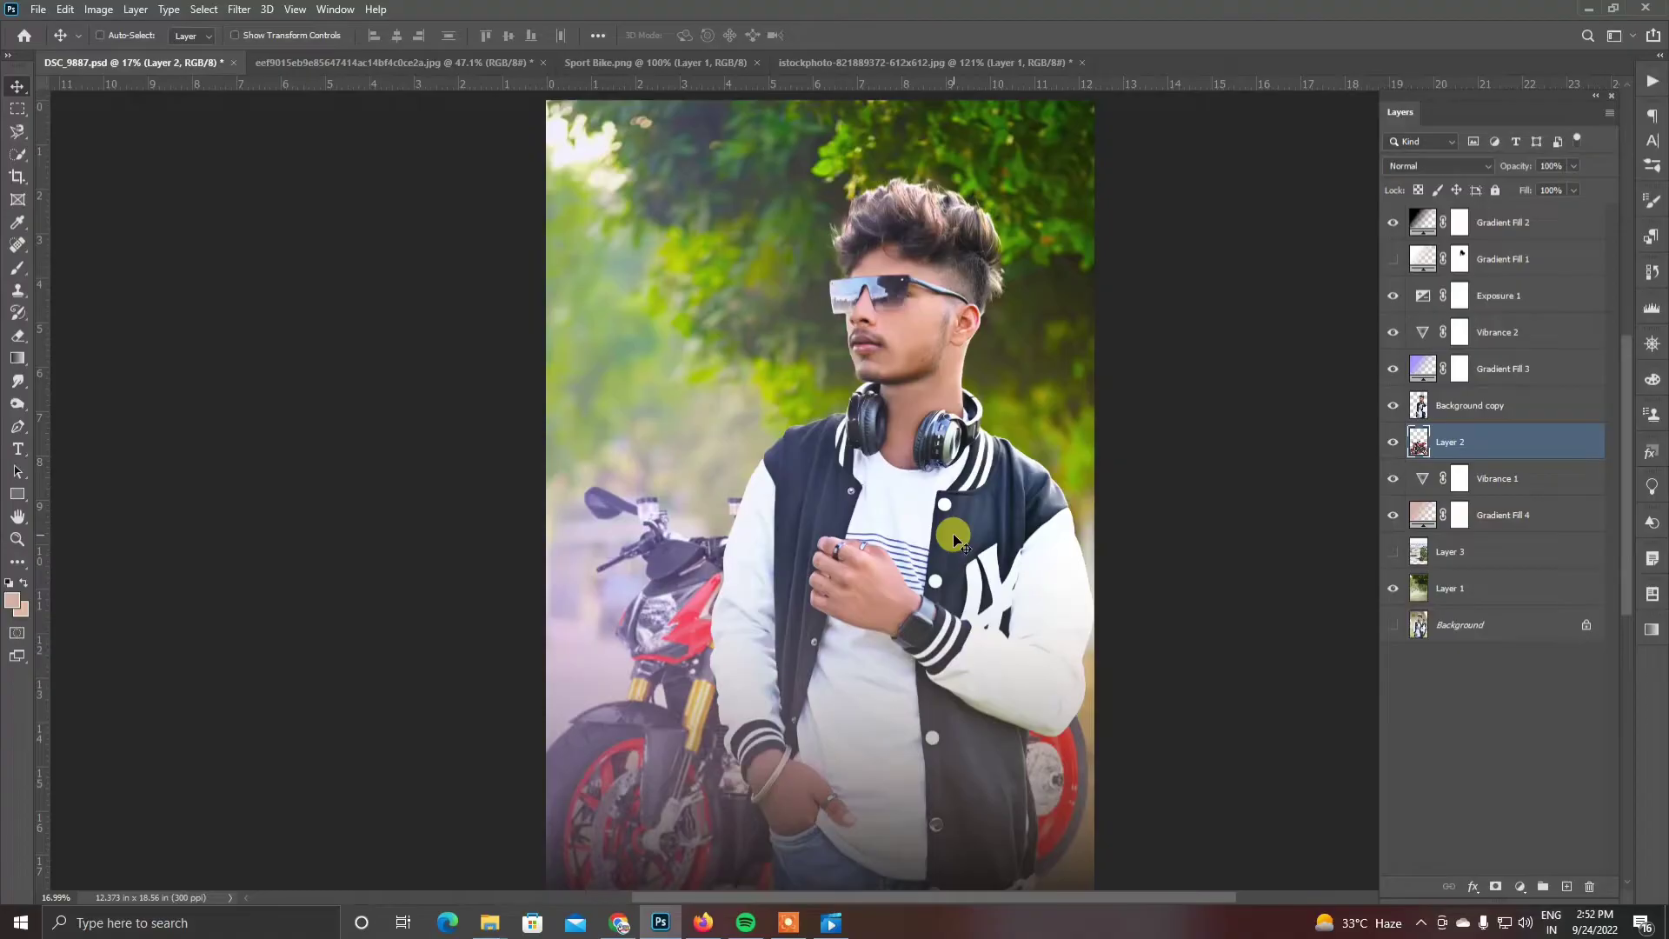
# Add a layer mask to the man's Background copy layer.
pyautogui.scroll(-3, 748, 523)
pyautogui.scroll(4, 753, 530)
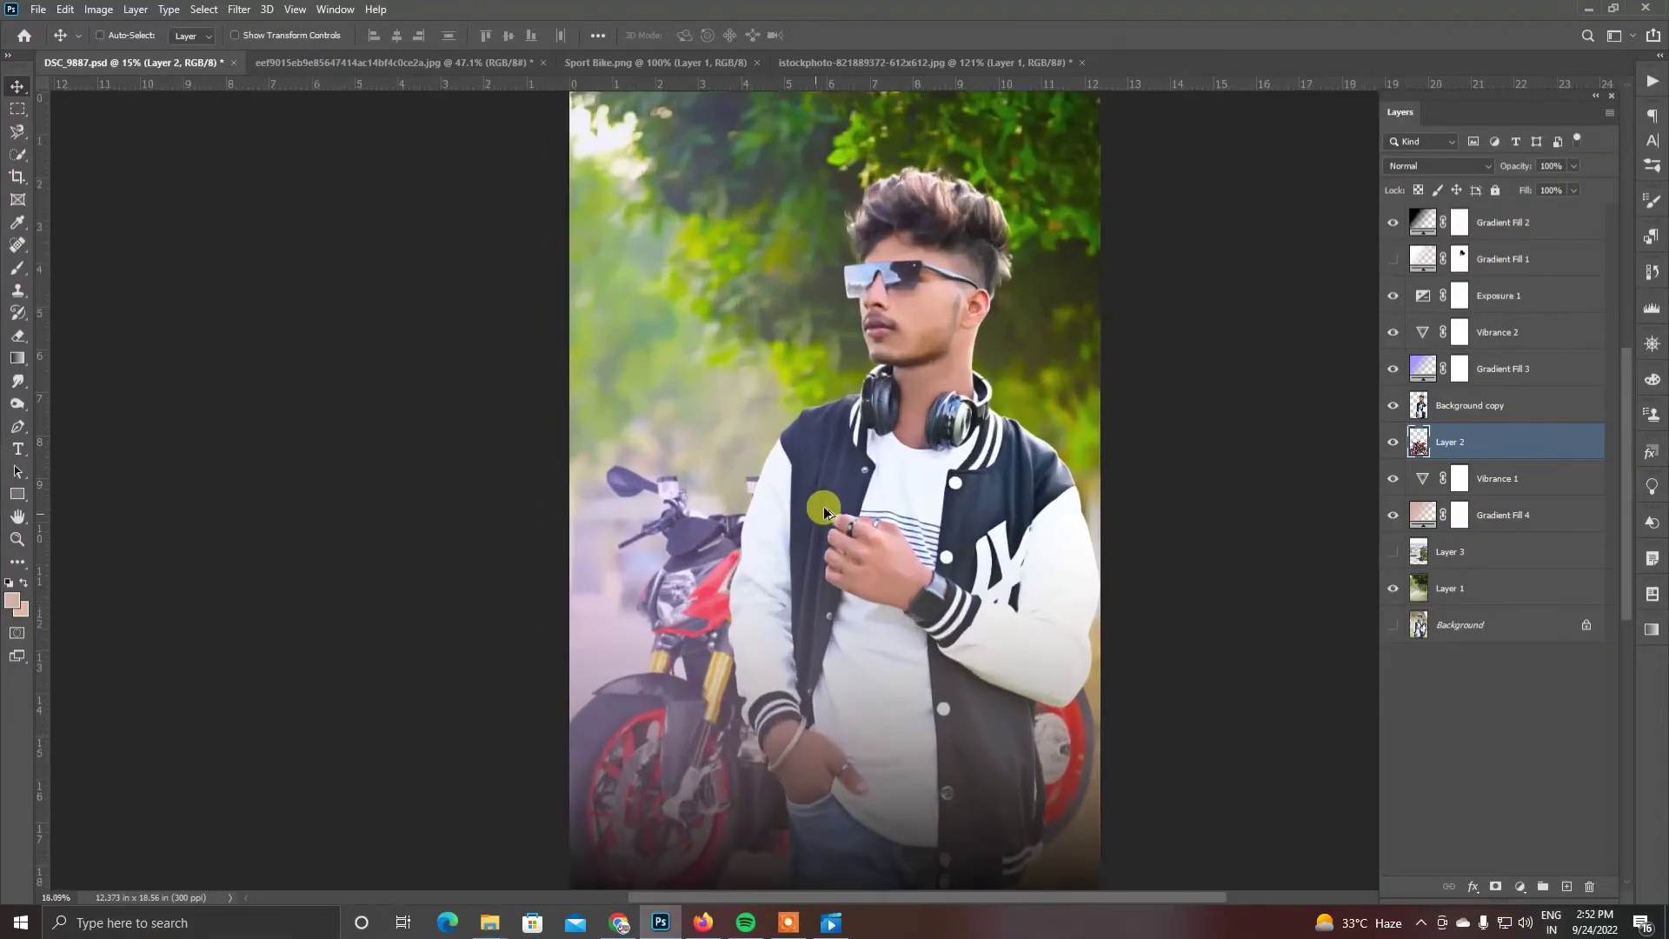
pyautogui.scroll(1, 824, 513)
pyautogui.scroll(5, 982, 320)
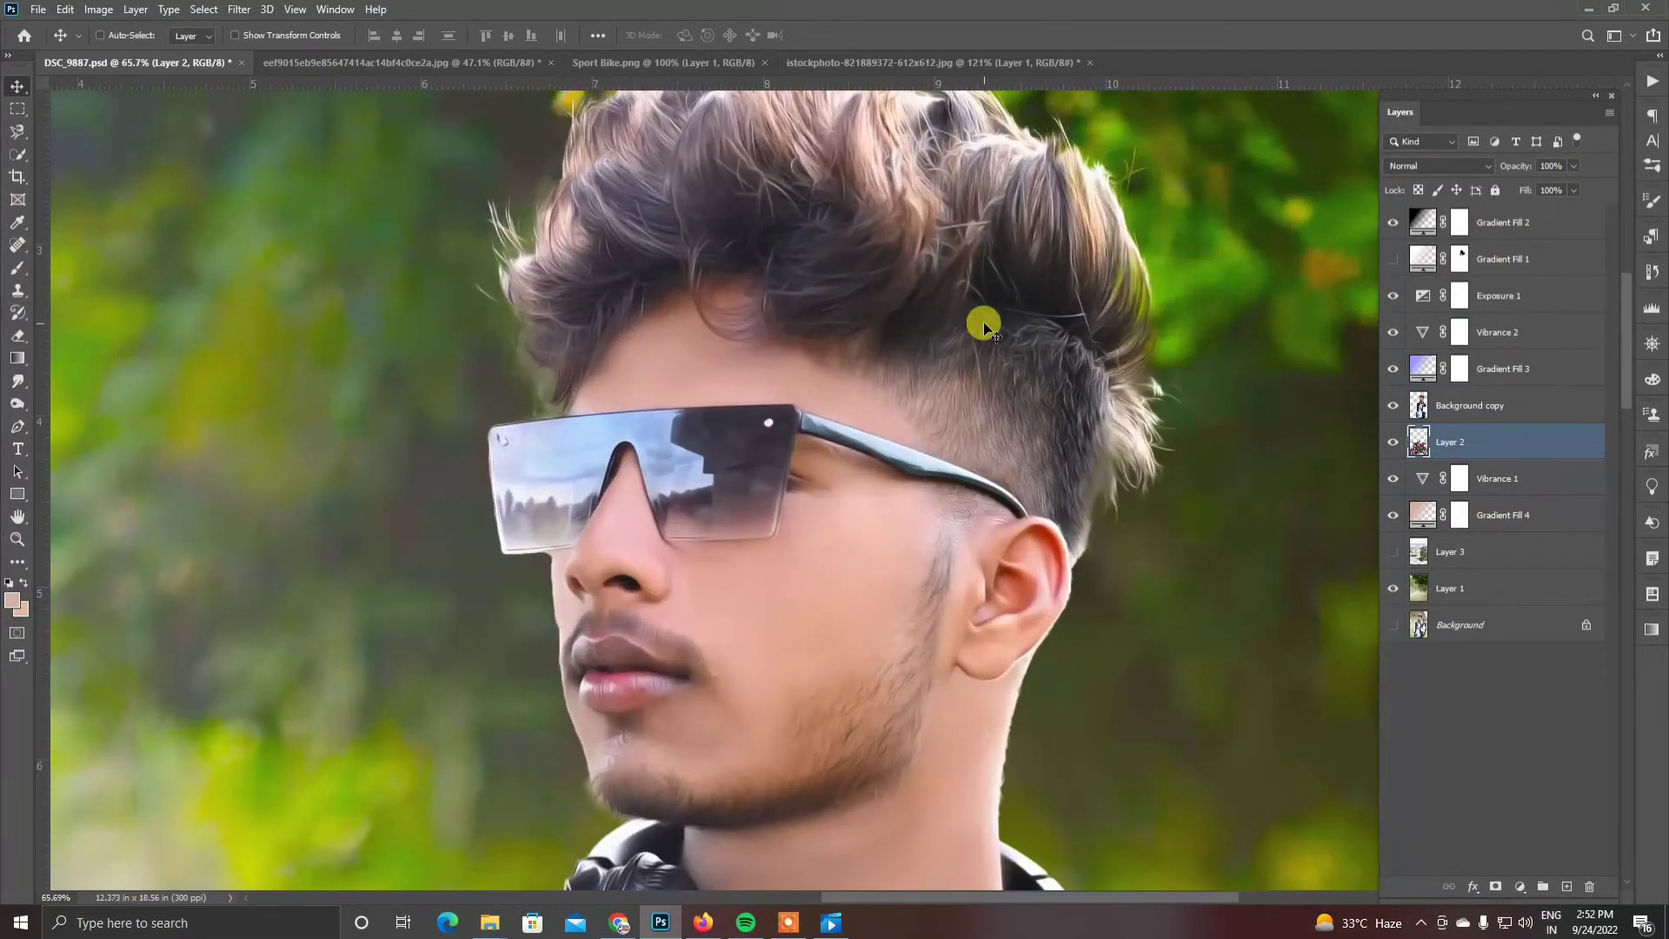
pyautogui.scroll(-3, 983, 322)
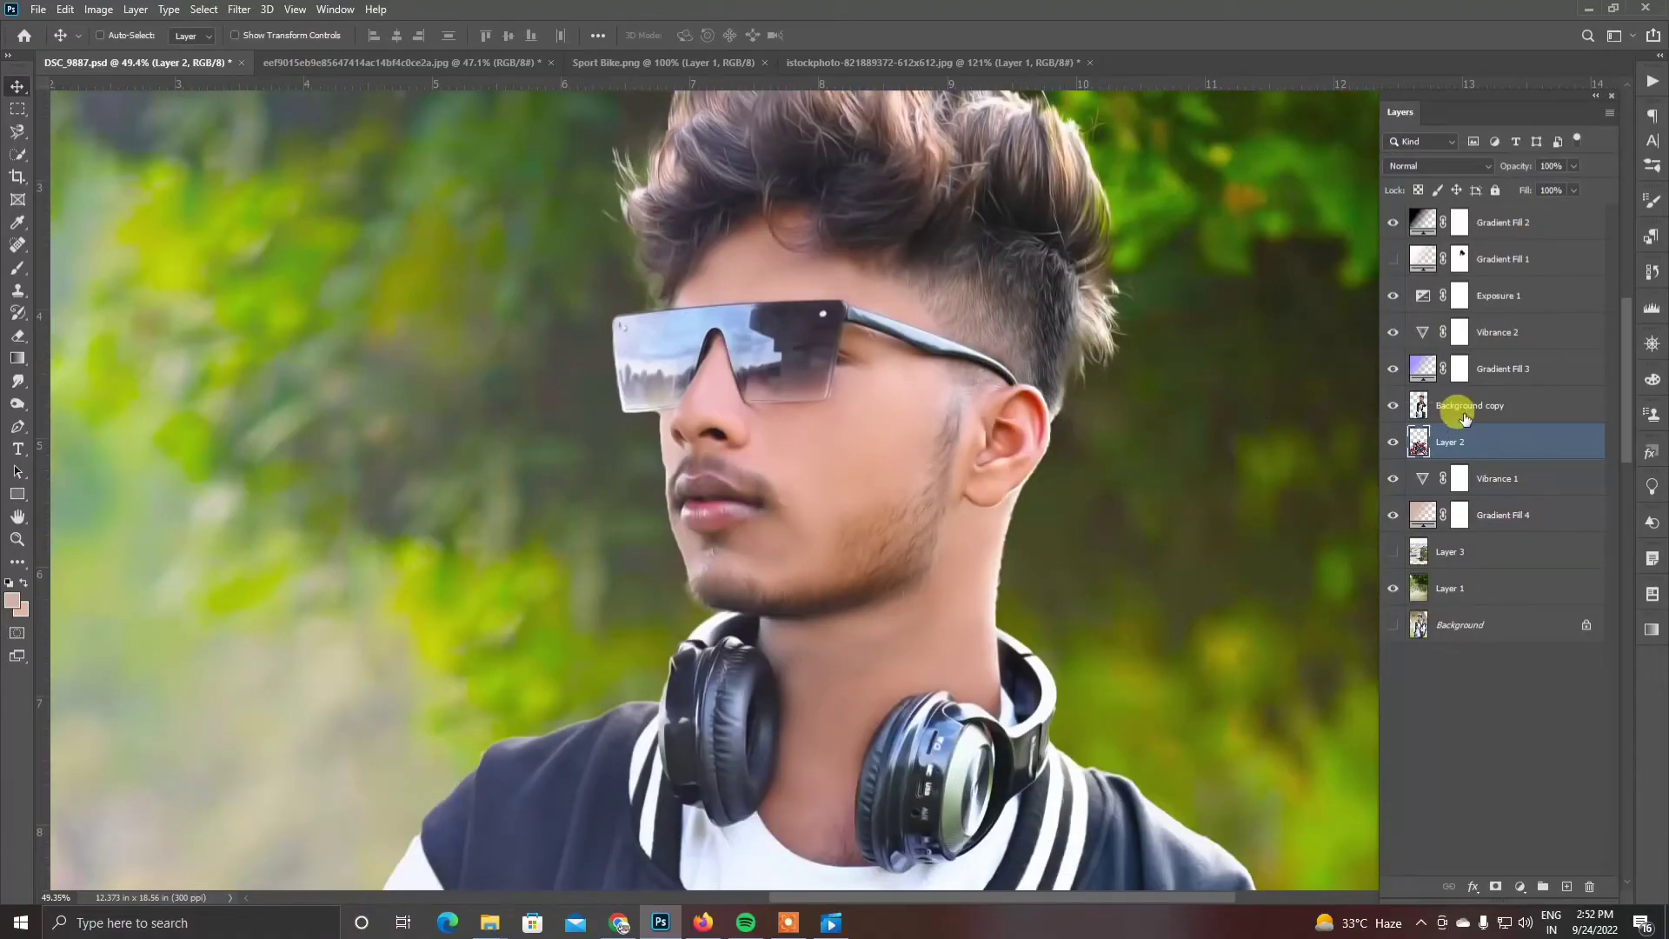
pyautogui.click(1458, 406)
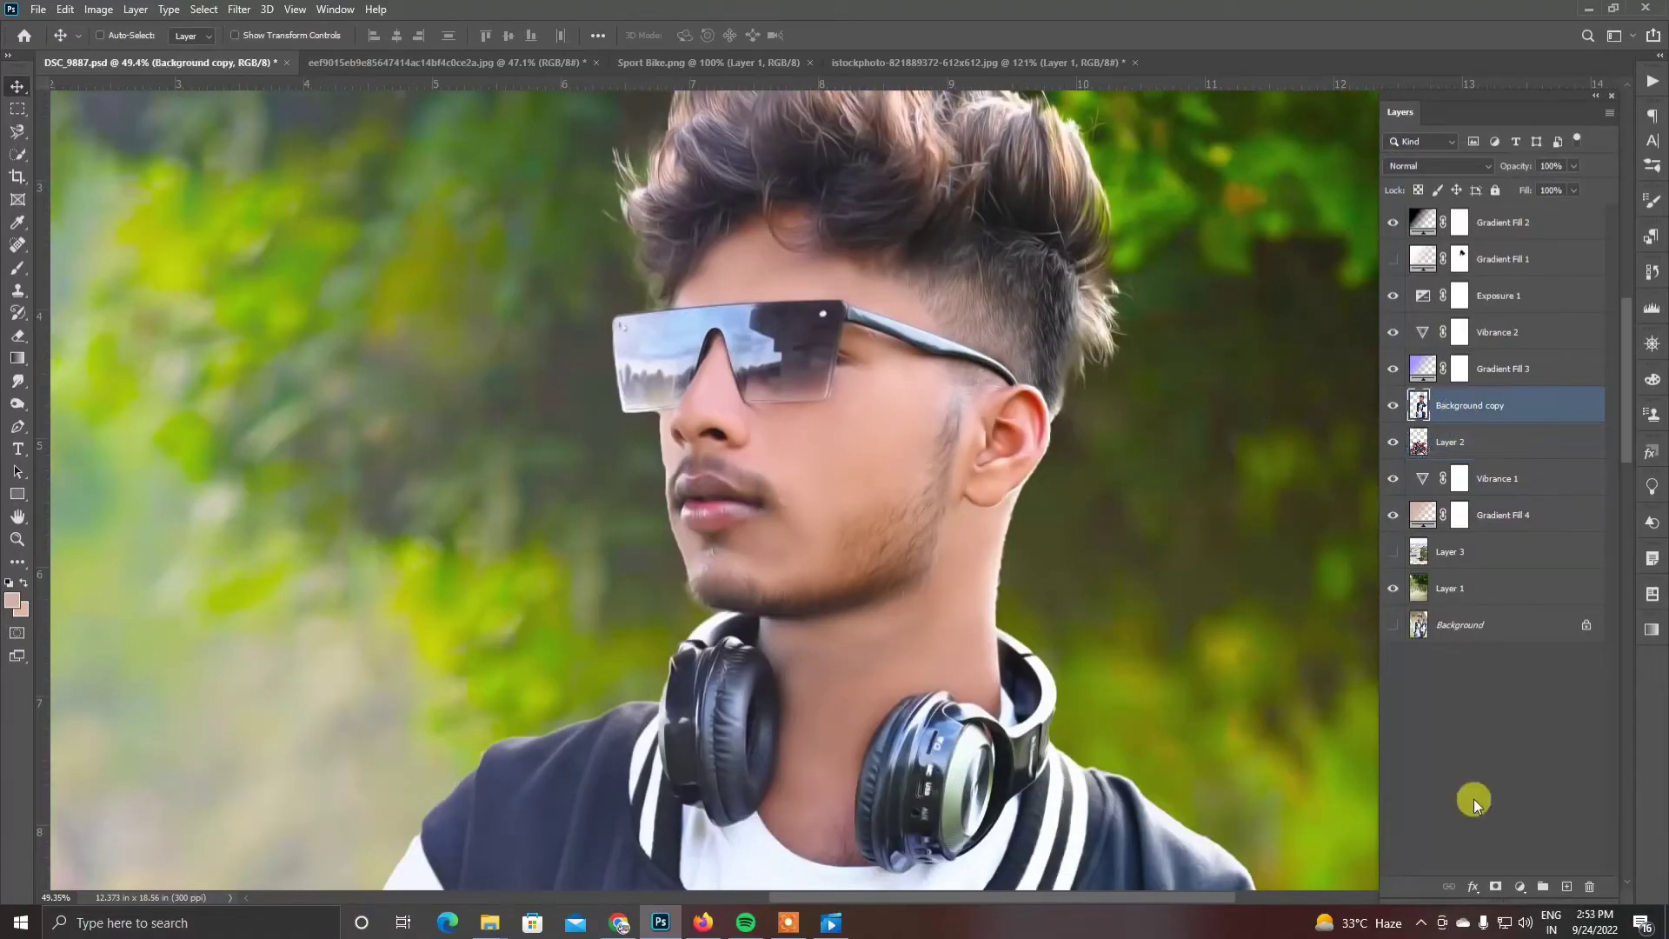
pyautogui.click(1495, 887)
# Mask out the light fringe along the back of the man's neck with a black 34 px Soft Round brush at 0% hardness.
pyautogui.click(18, 270)
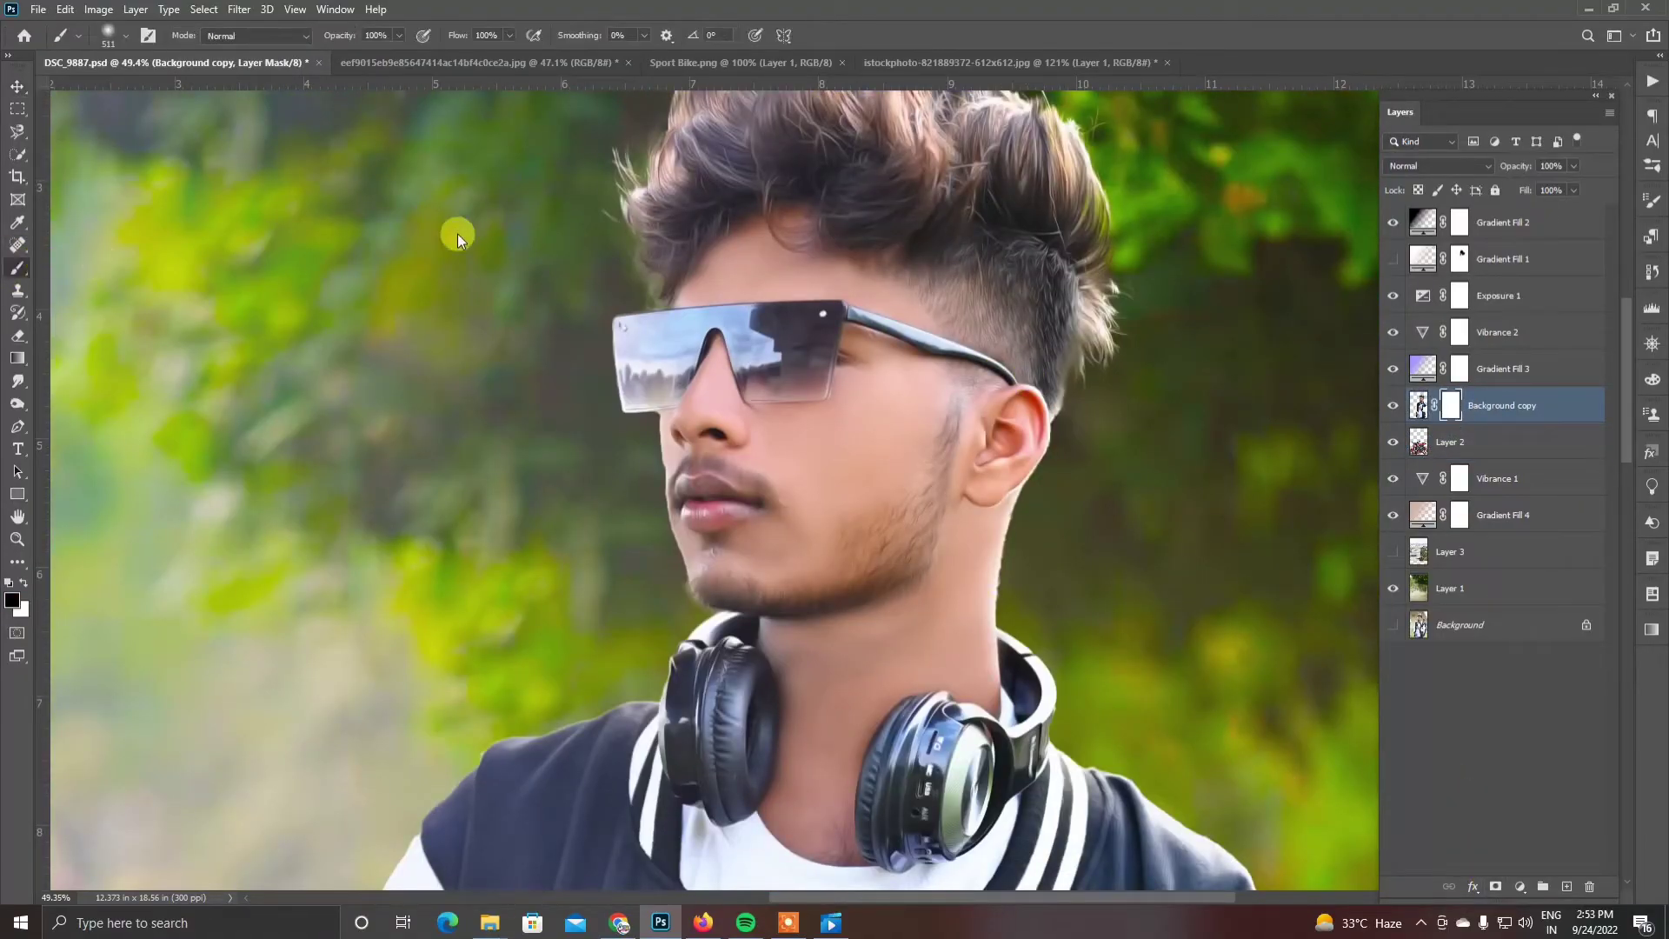
pyautogui.scroll(6, 922, 467)
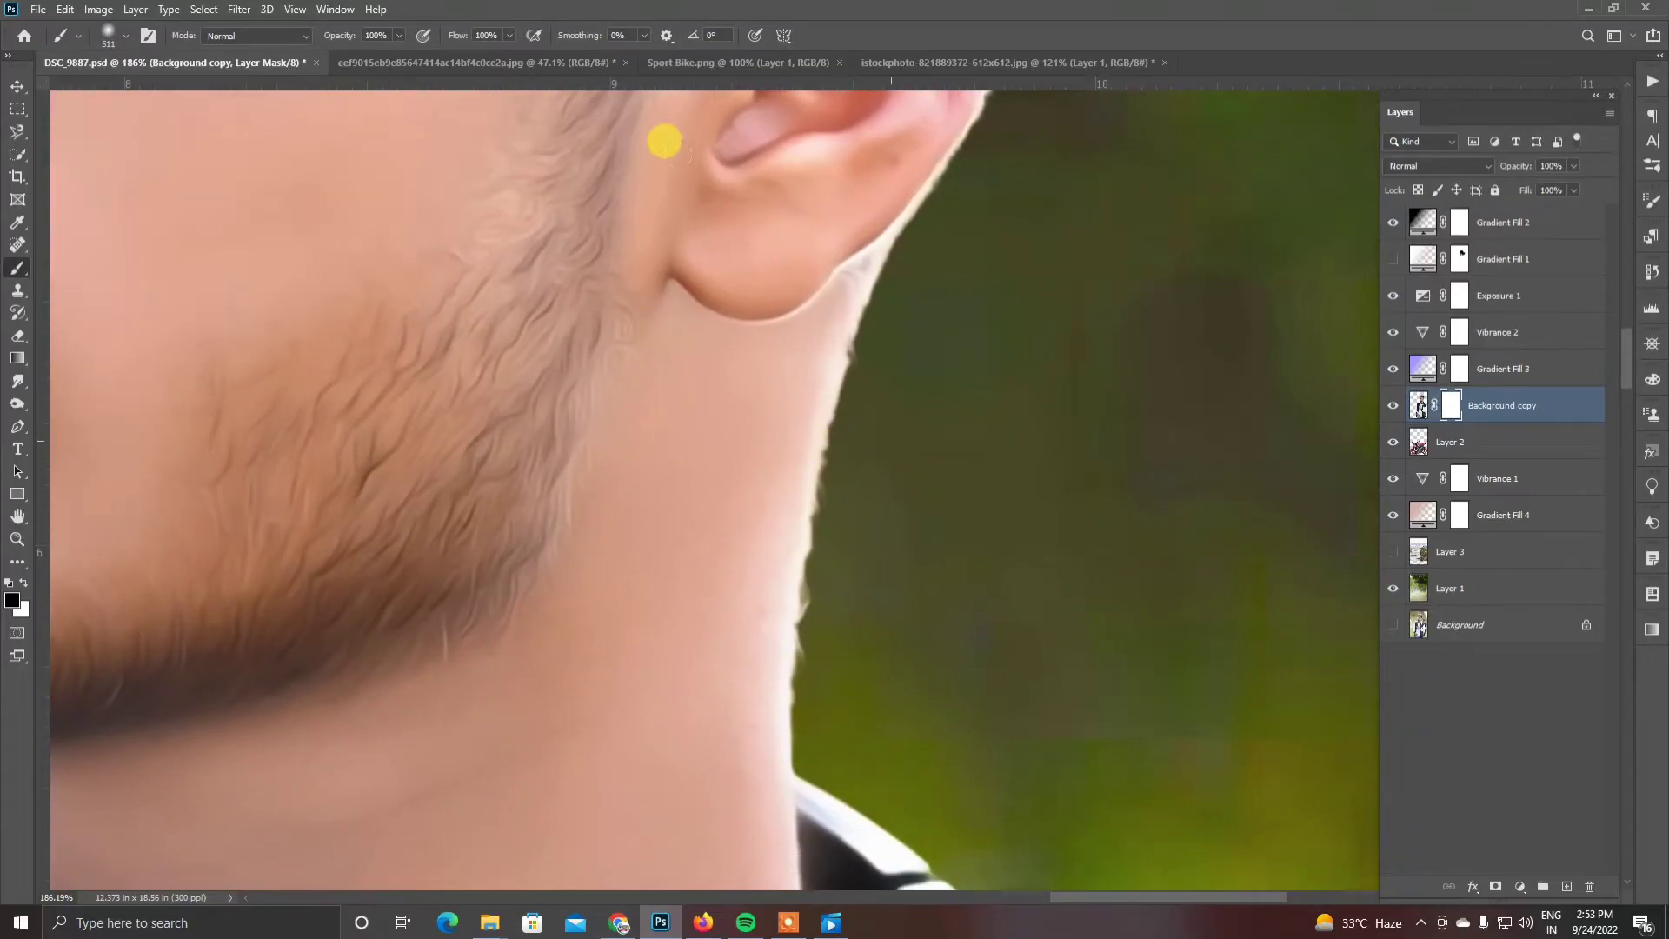
pyautogui.rightClick(1000, 478)
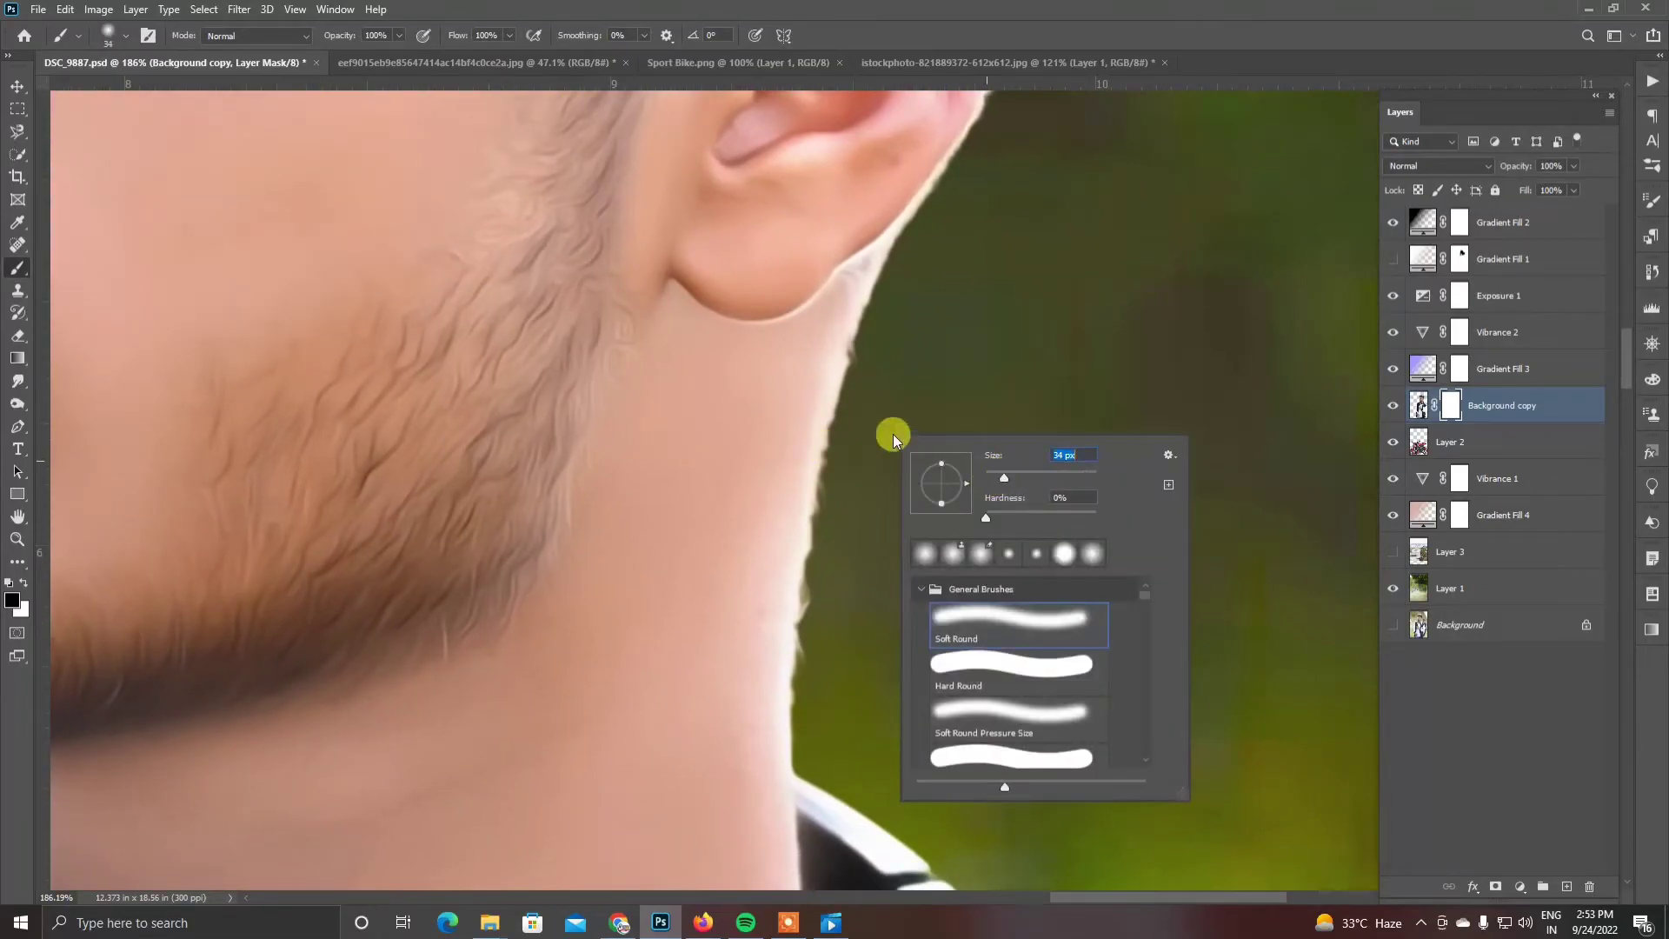
pyautogui.moveTo(873, 324)
pyautogui.mouseDown()
pyautogui.moveTo(844, 382)
pyautogui.moveTo(809, 632)
pyautogui.mouseUp()
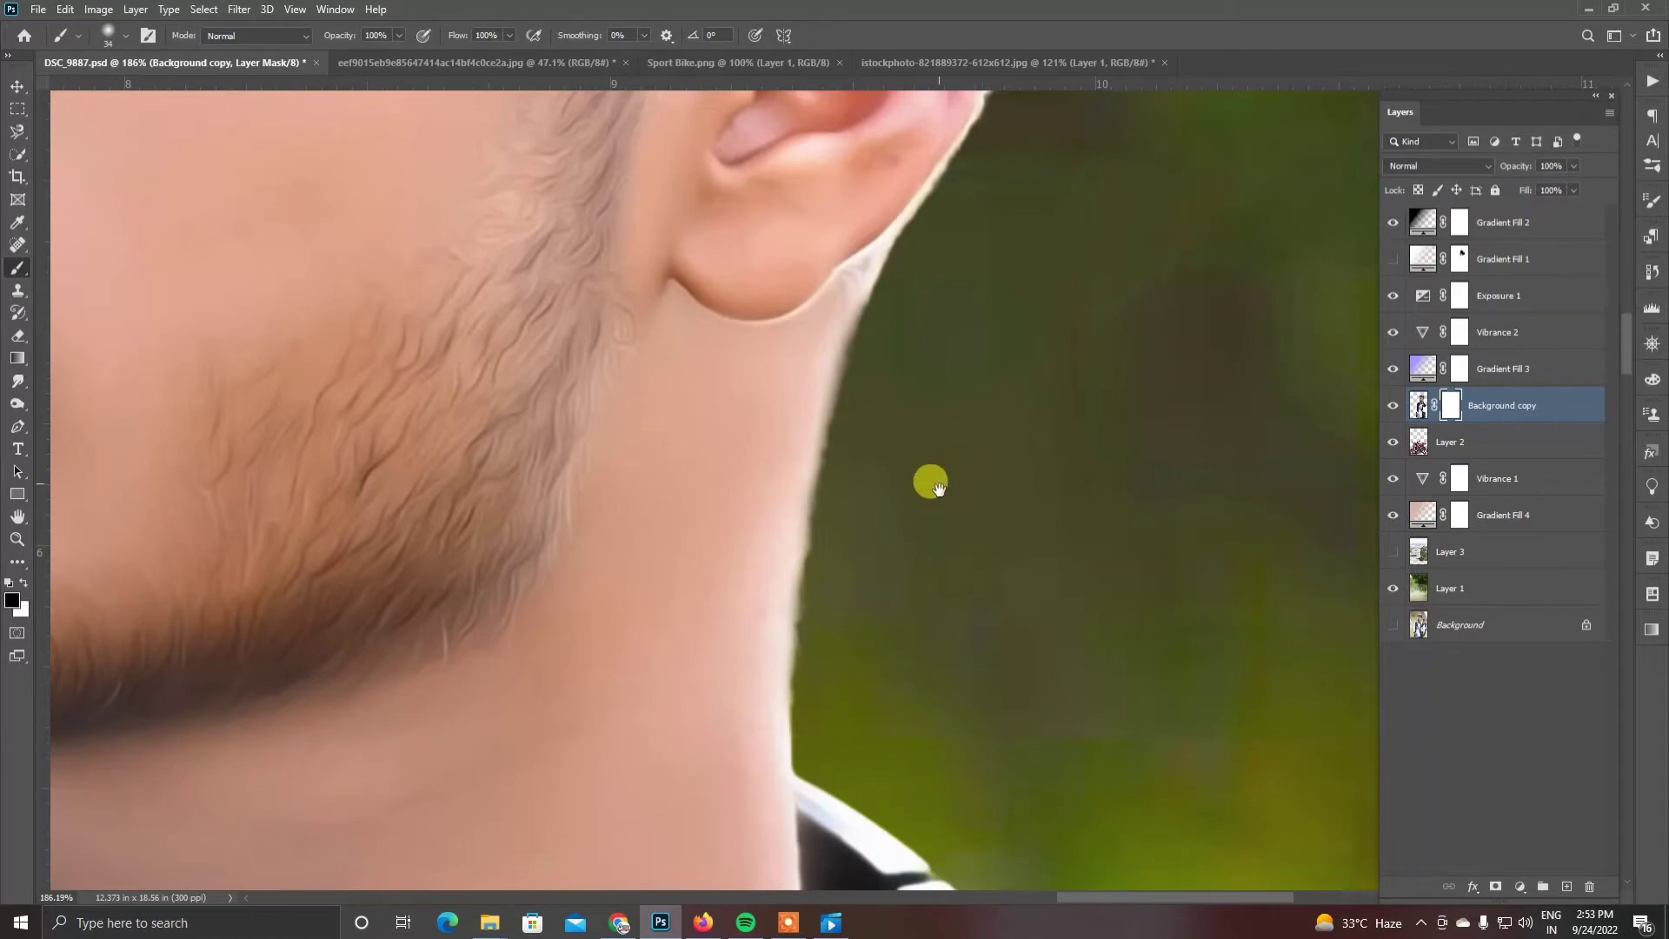
# Mask out the light fringe along the man's far cheek beside the nose and upper lip with a smaller soft brush.
pyautogui.moveTo(939, 490); pyautogui.dragTo(943, 498)
pyautogui.scroll(3, 904, 539)
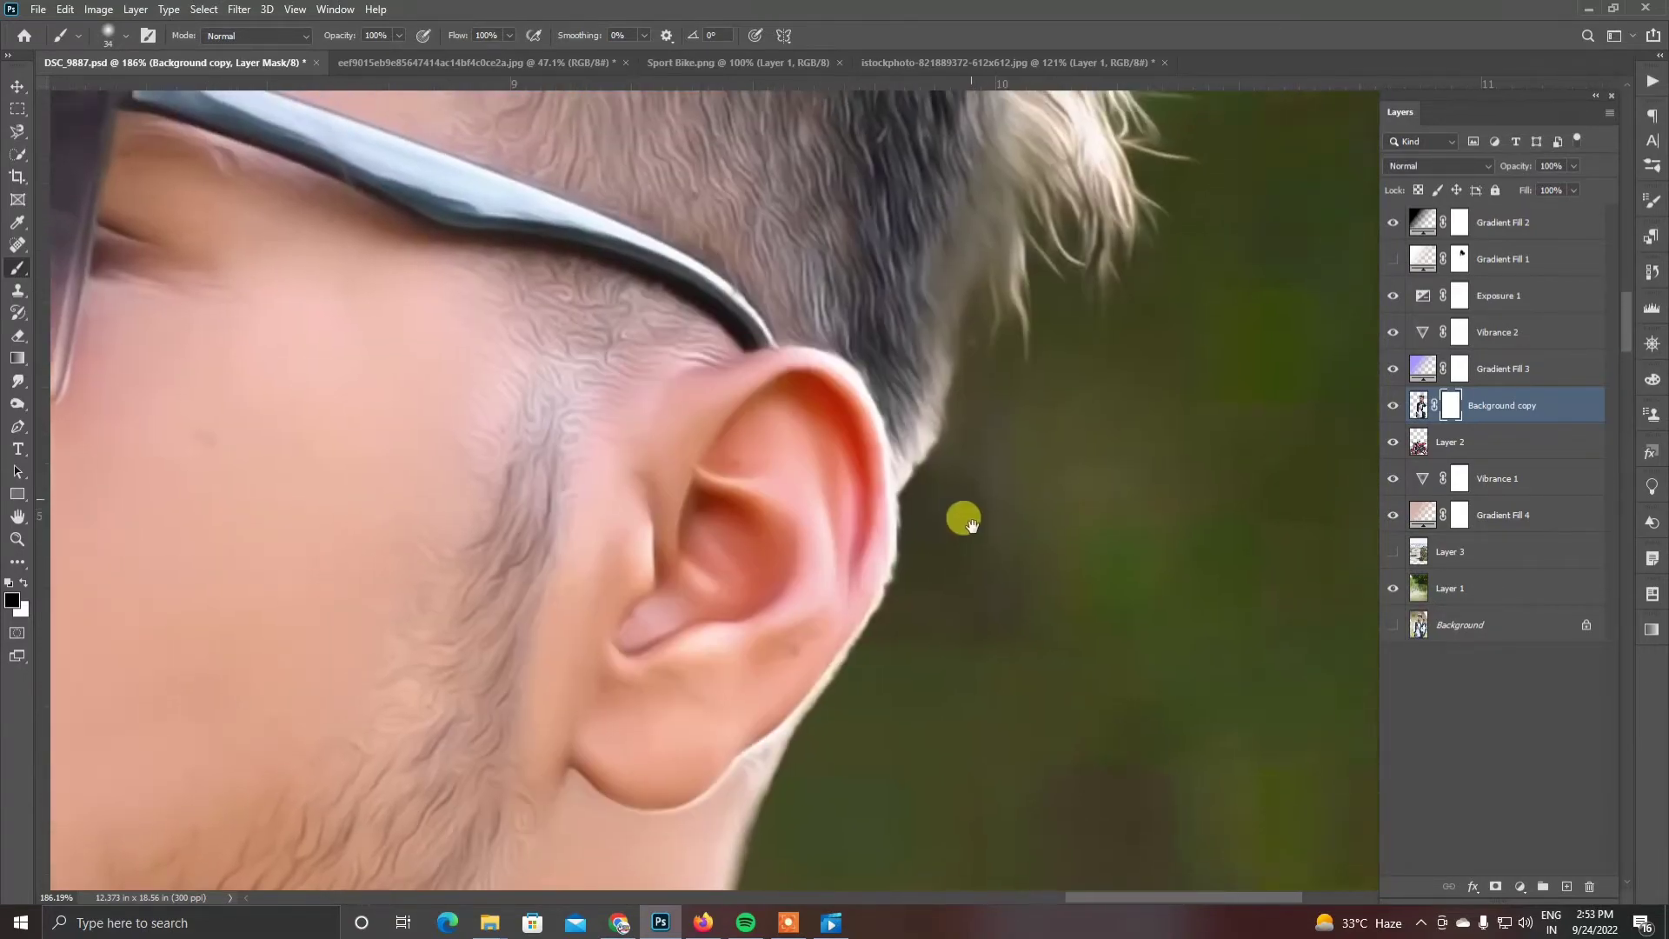
pyautogui.scroll(-5, 937, 602)
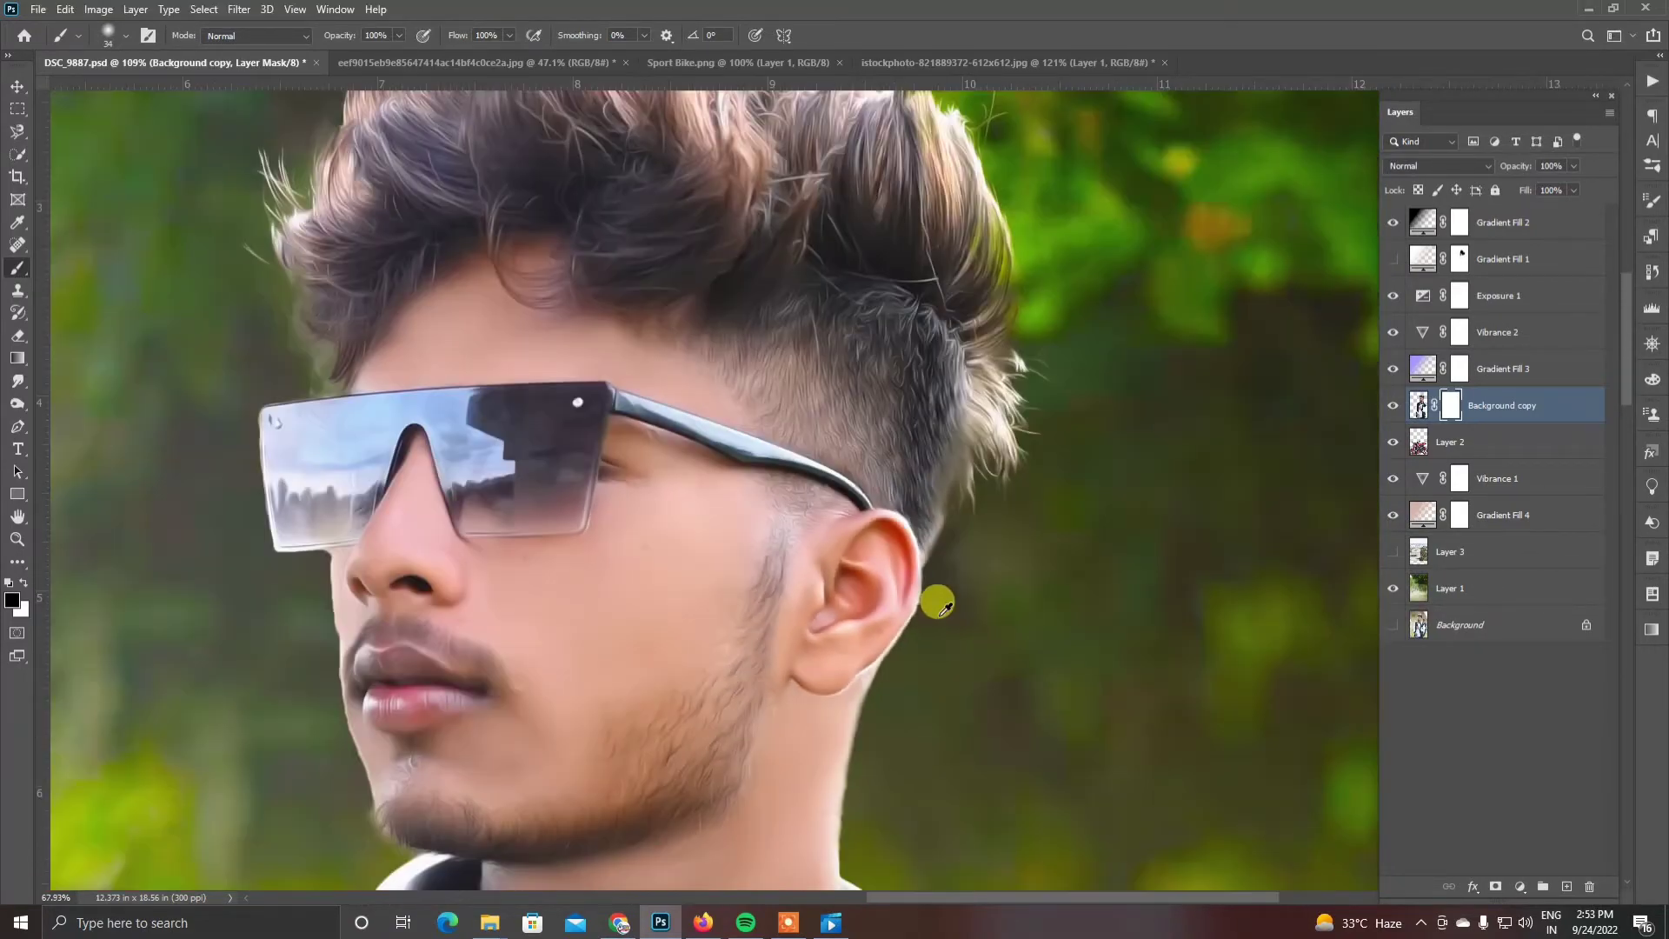
pyautogui.scroll(-2, 782, 600)
pyautogui.scroll(6, 399, 573)
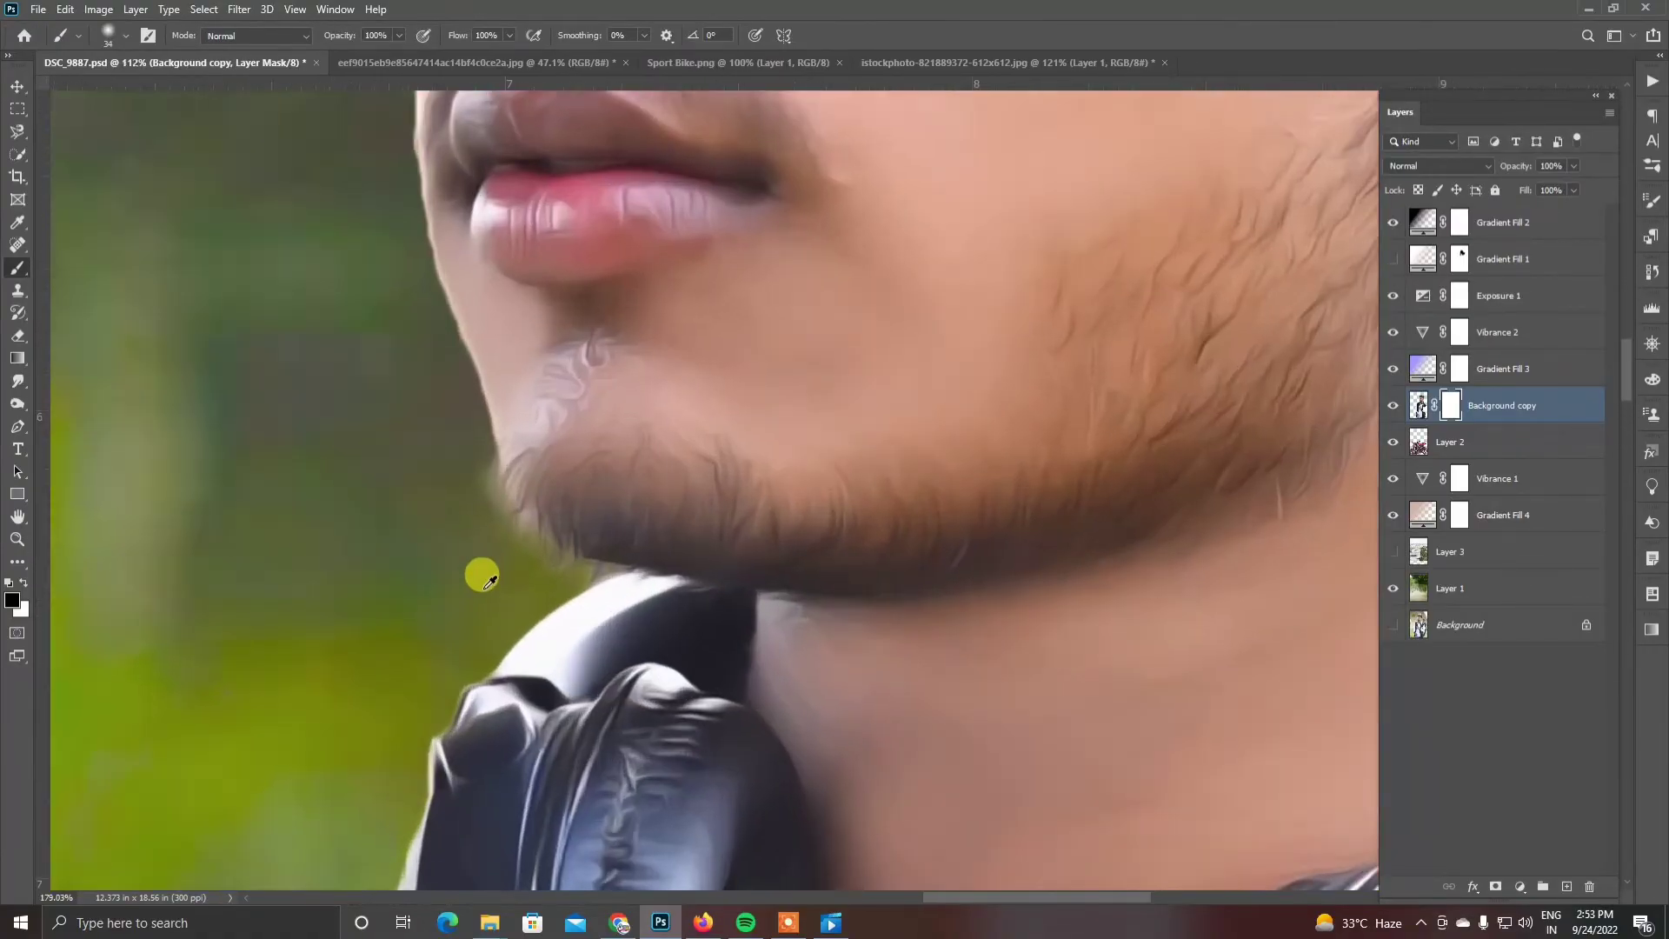
pyautogui.scroll(-2, 496, 504)
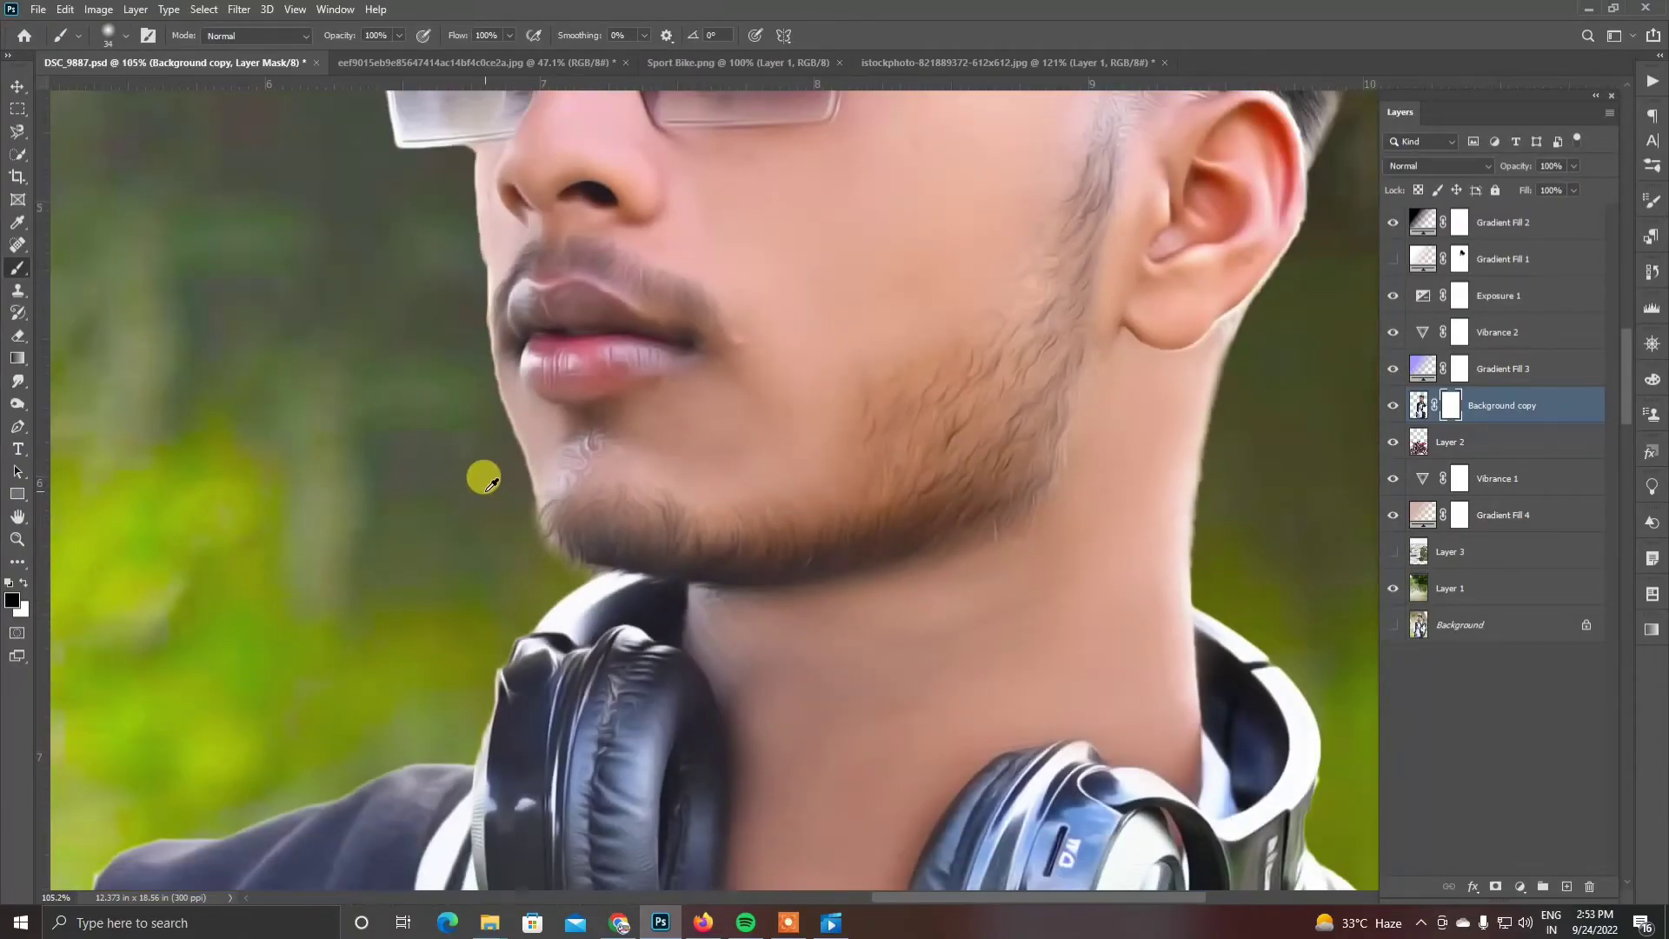
pyautogui.scroll(5, 460, 234)
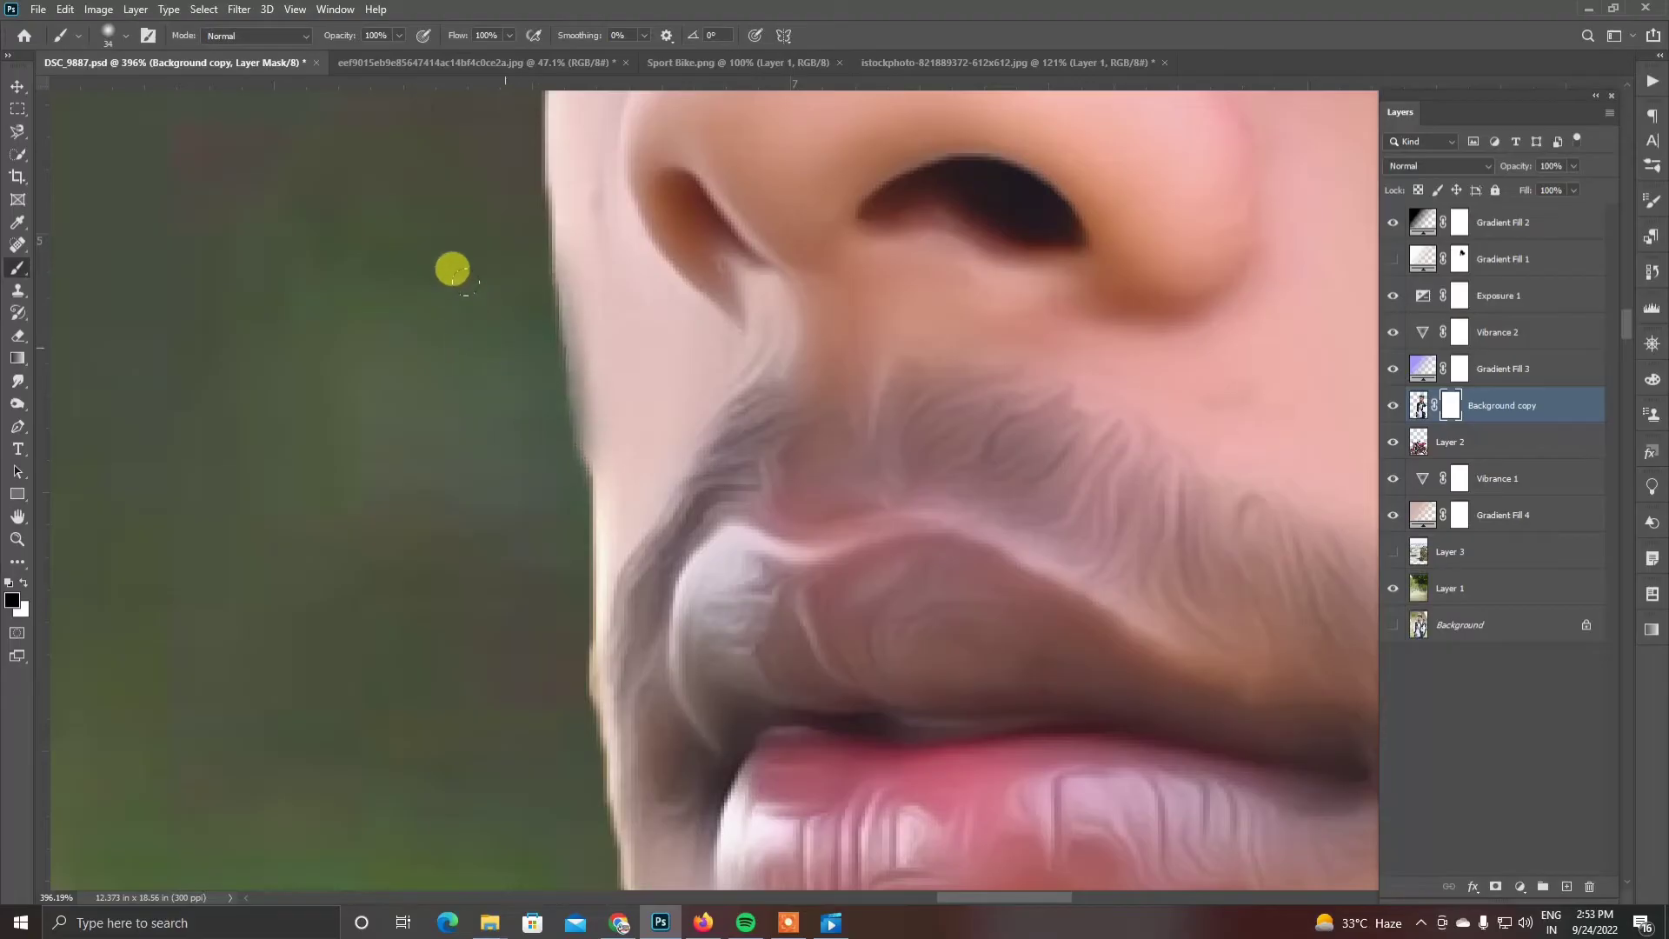
pyautogui.rightClick(473, 189)
pyautogui.click(457, 226)
pyautogui.moveTo(508, 228); pyautogui.dragTo(556, 470)
pyautogui.scroll(-3, 551, 419)
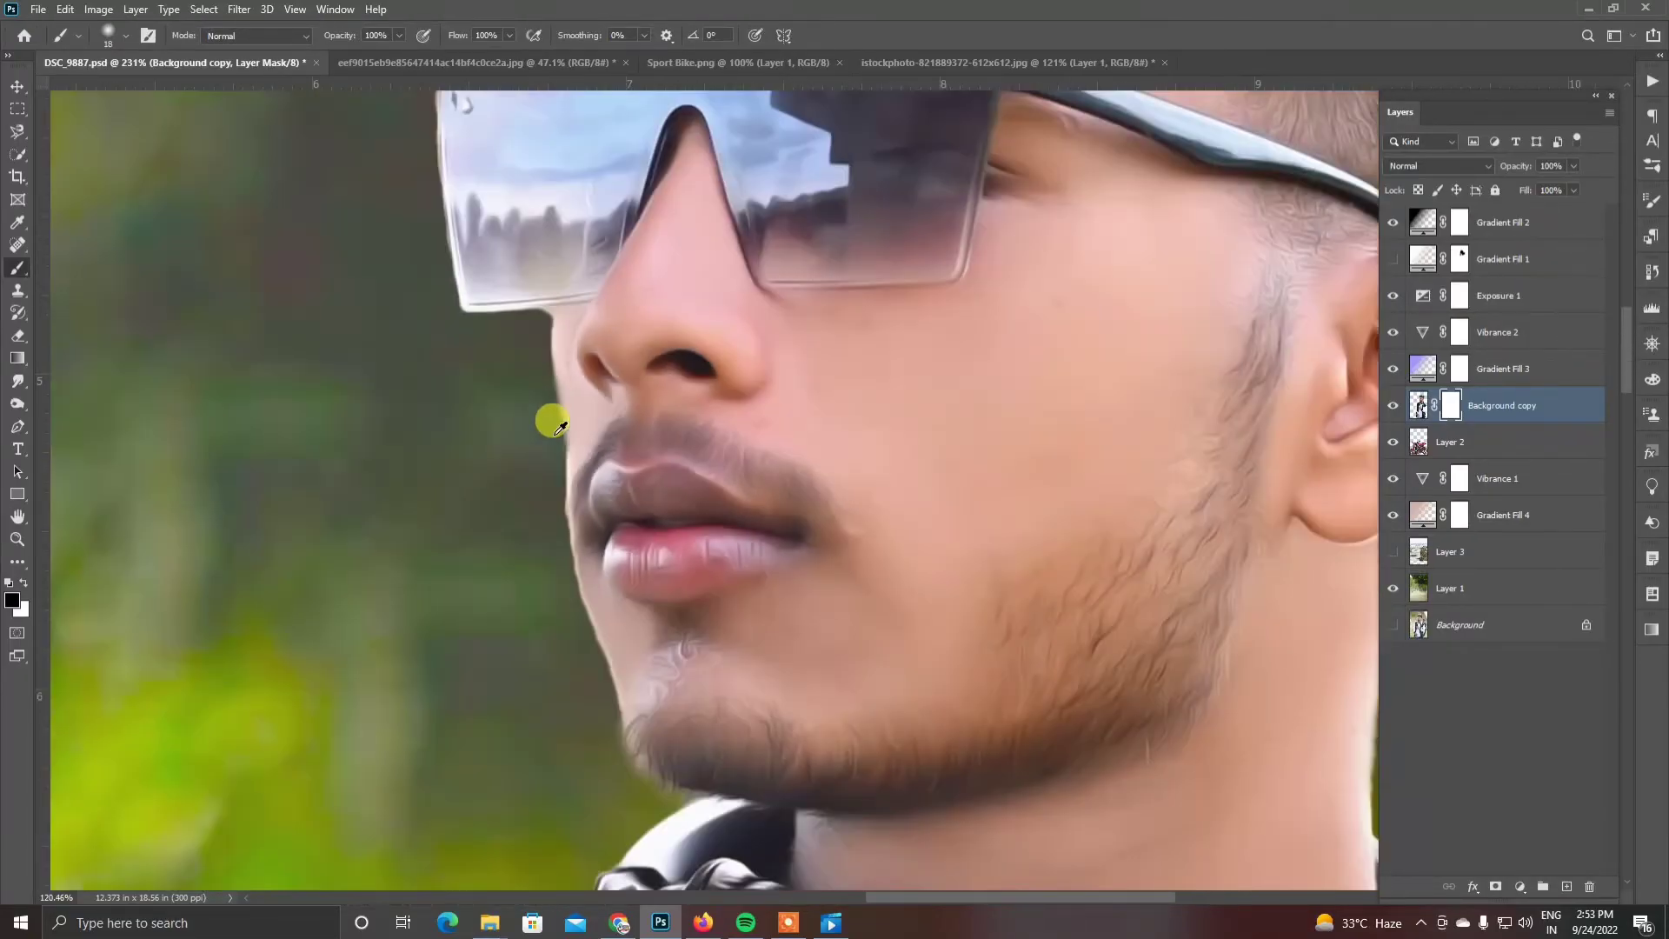
# Mask out the leftover edge in the corner between the sunglasses and the far cheek with a 12 px brush at 100% hardness, refining it with a smaller tip.
pyautogui.scroll(5, 547, 399)
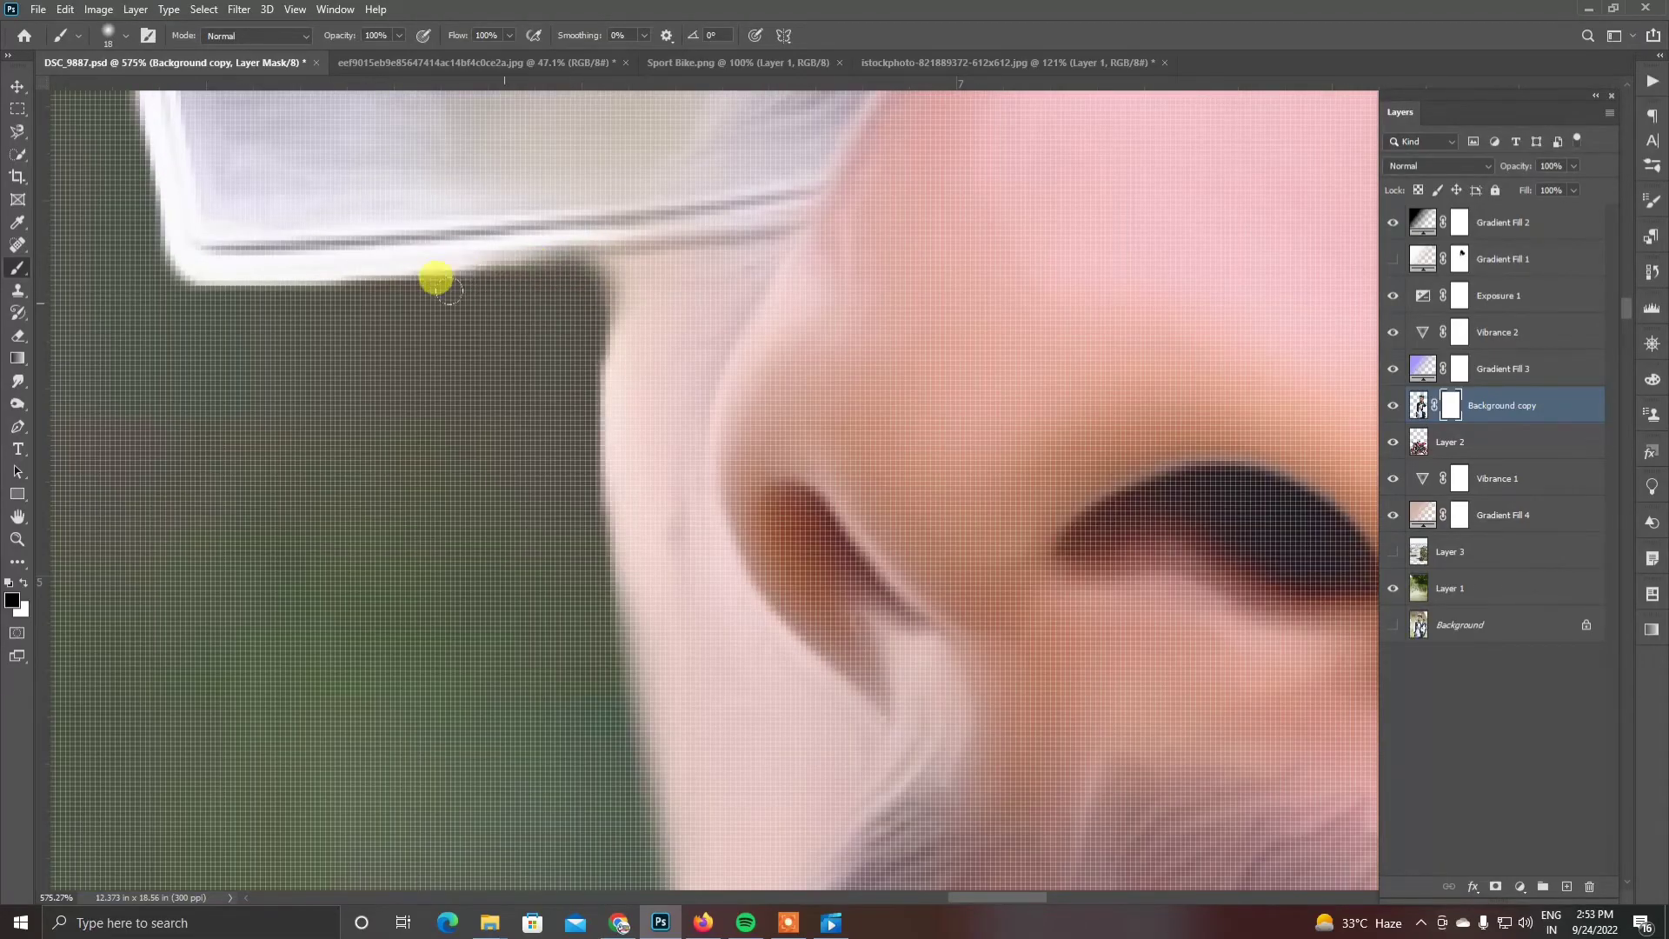
pyautogui.scroll(-2, 526, 408)
pyautogui.scroll(-3, 527, 431)
pyautogui.scroll(7, 551, 373)
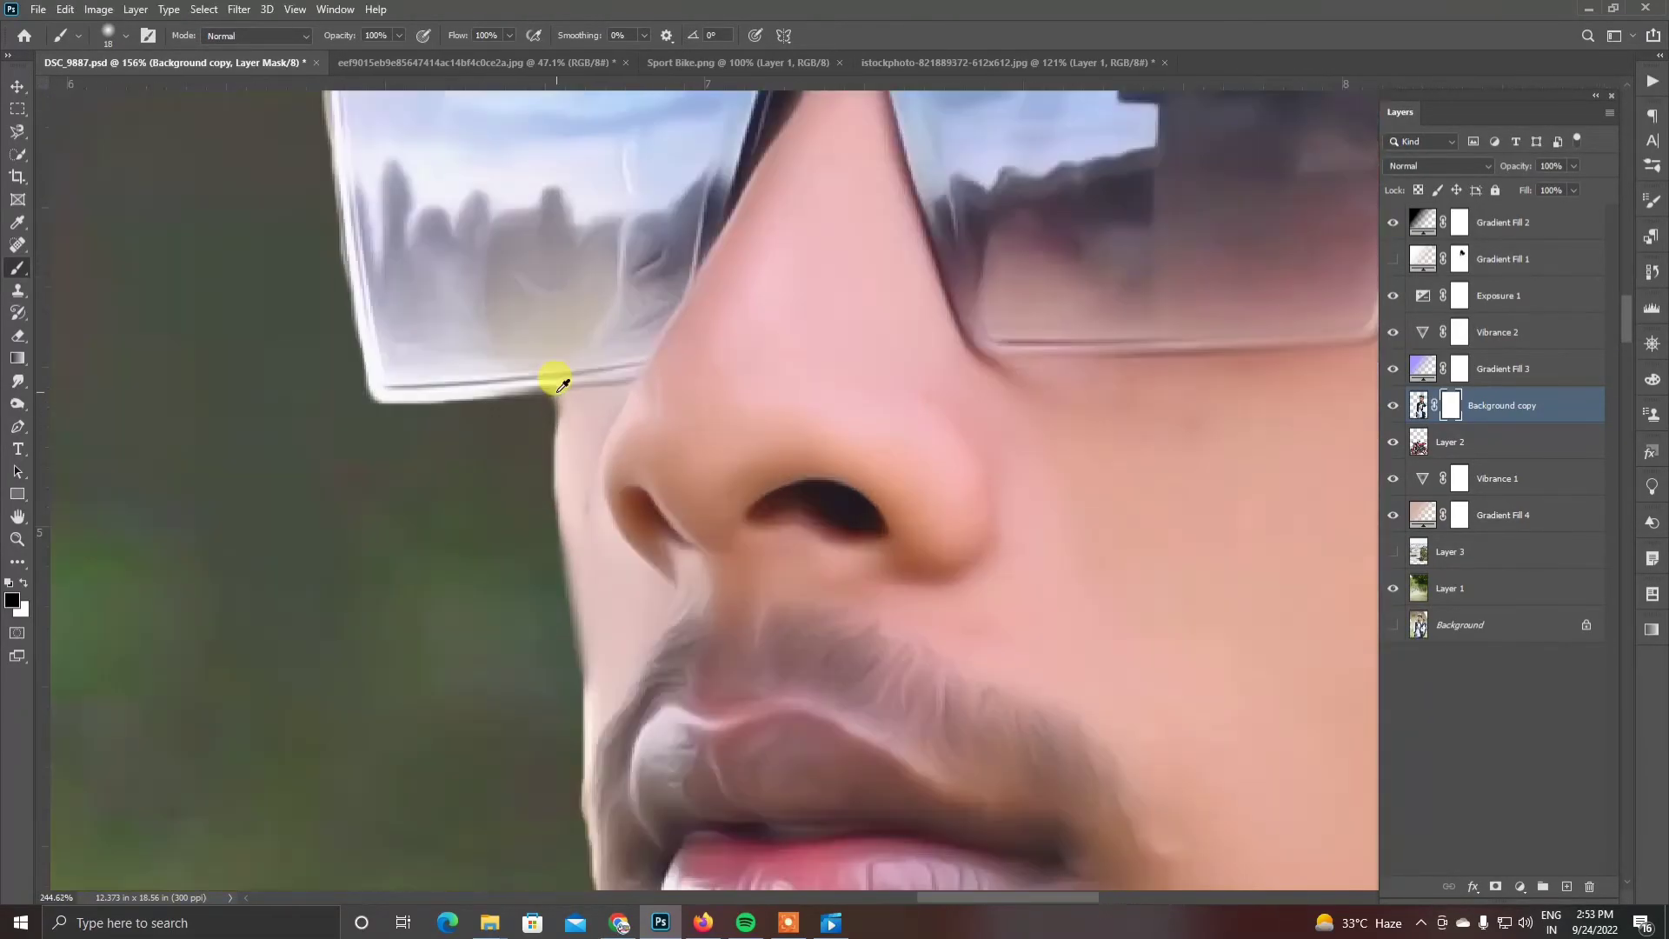
pyautogui.rightClick(556, 419)
pyautogui.click(644, 457)
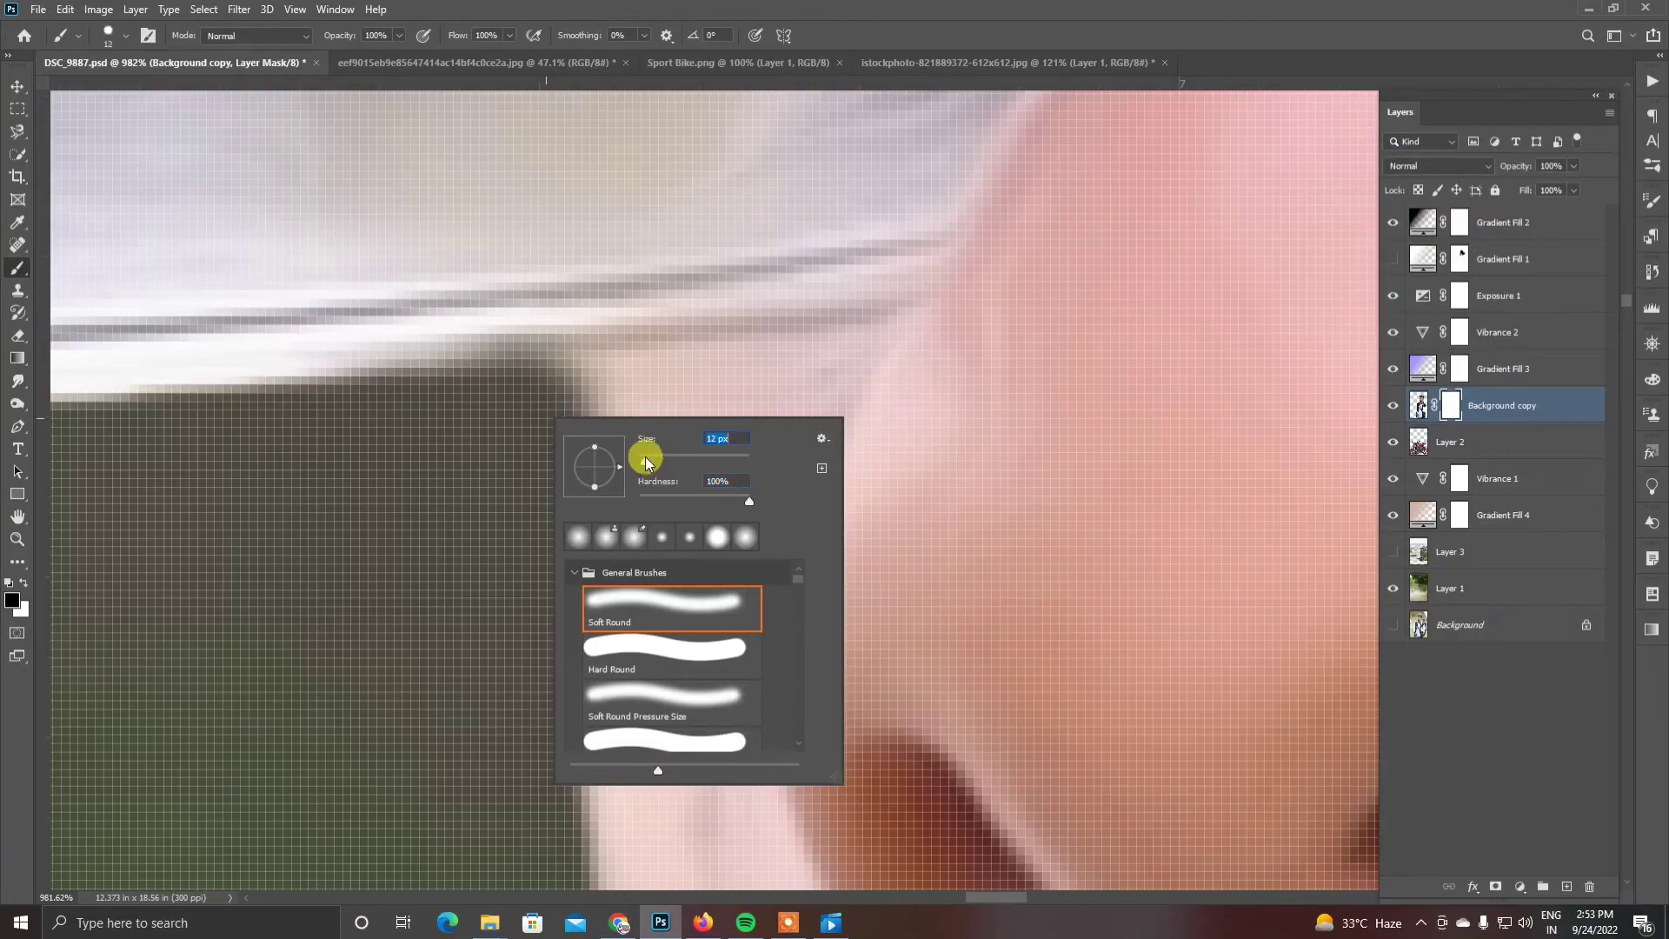
pyautogui.click(462, 373)
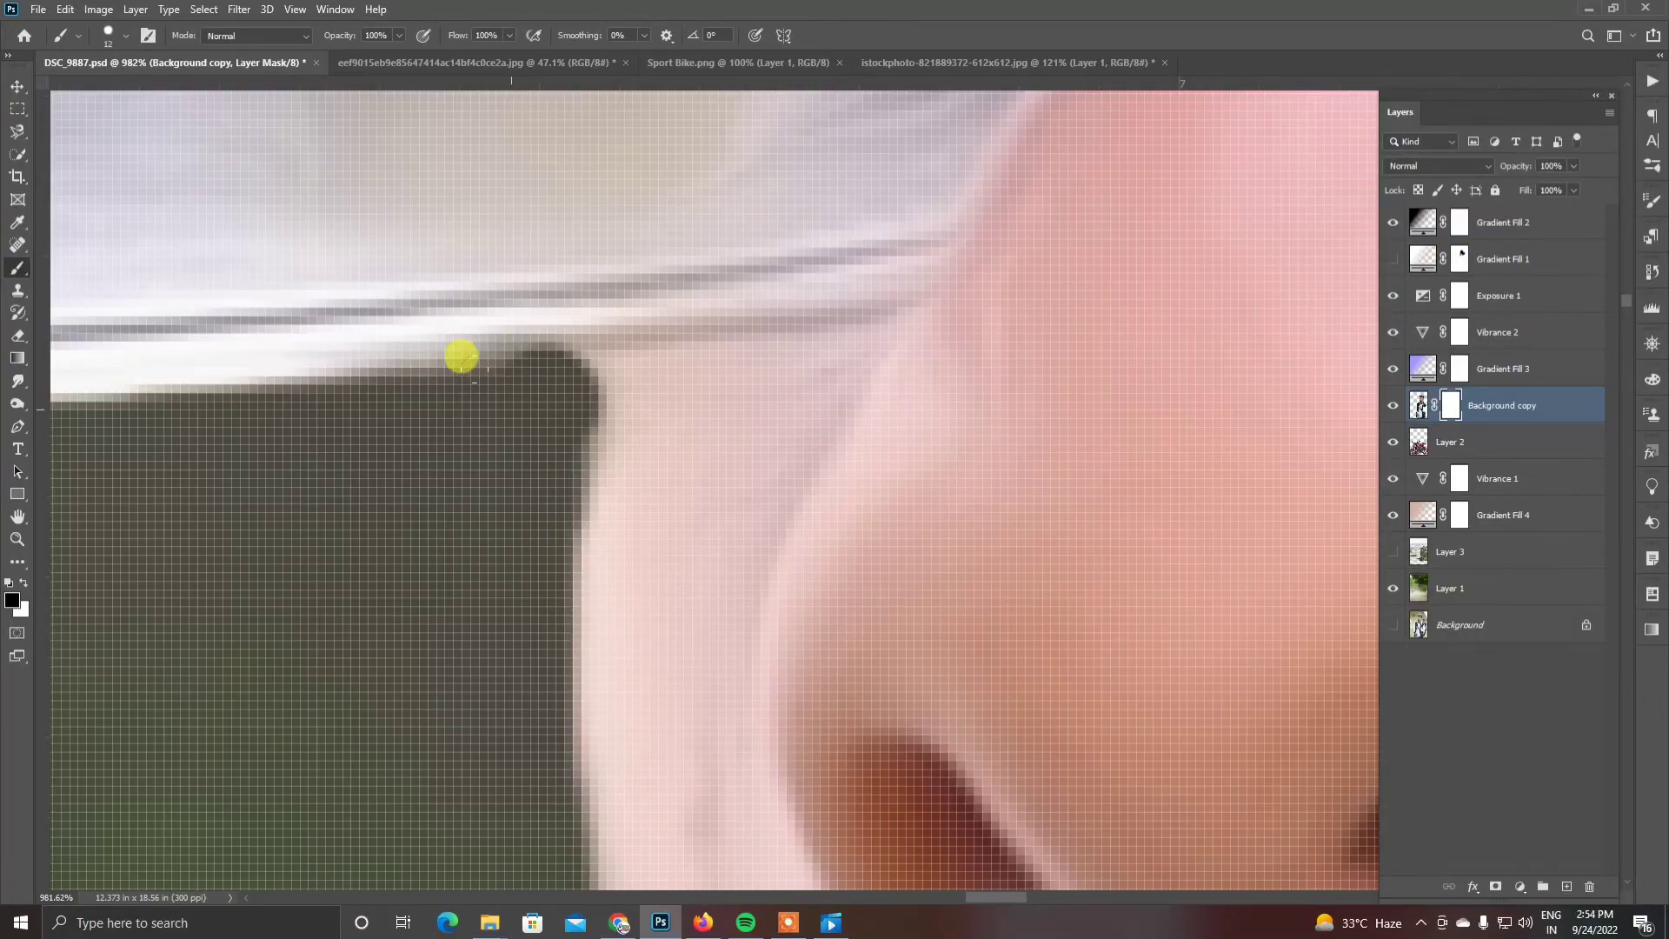
pyautogui.scroll(-2, 451, 487)
pyautogui.scroll(1, 460, 502)
pyautogui.scroll(1, 468, 506)
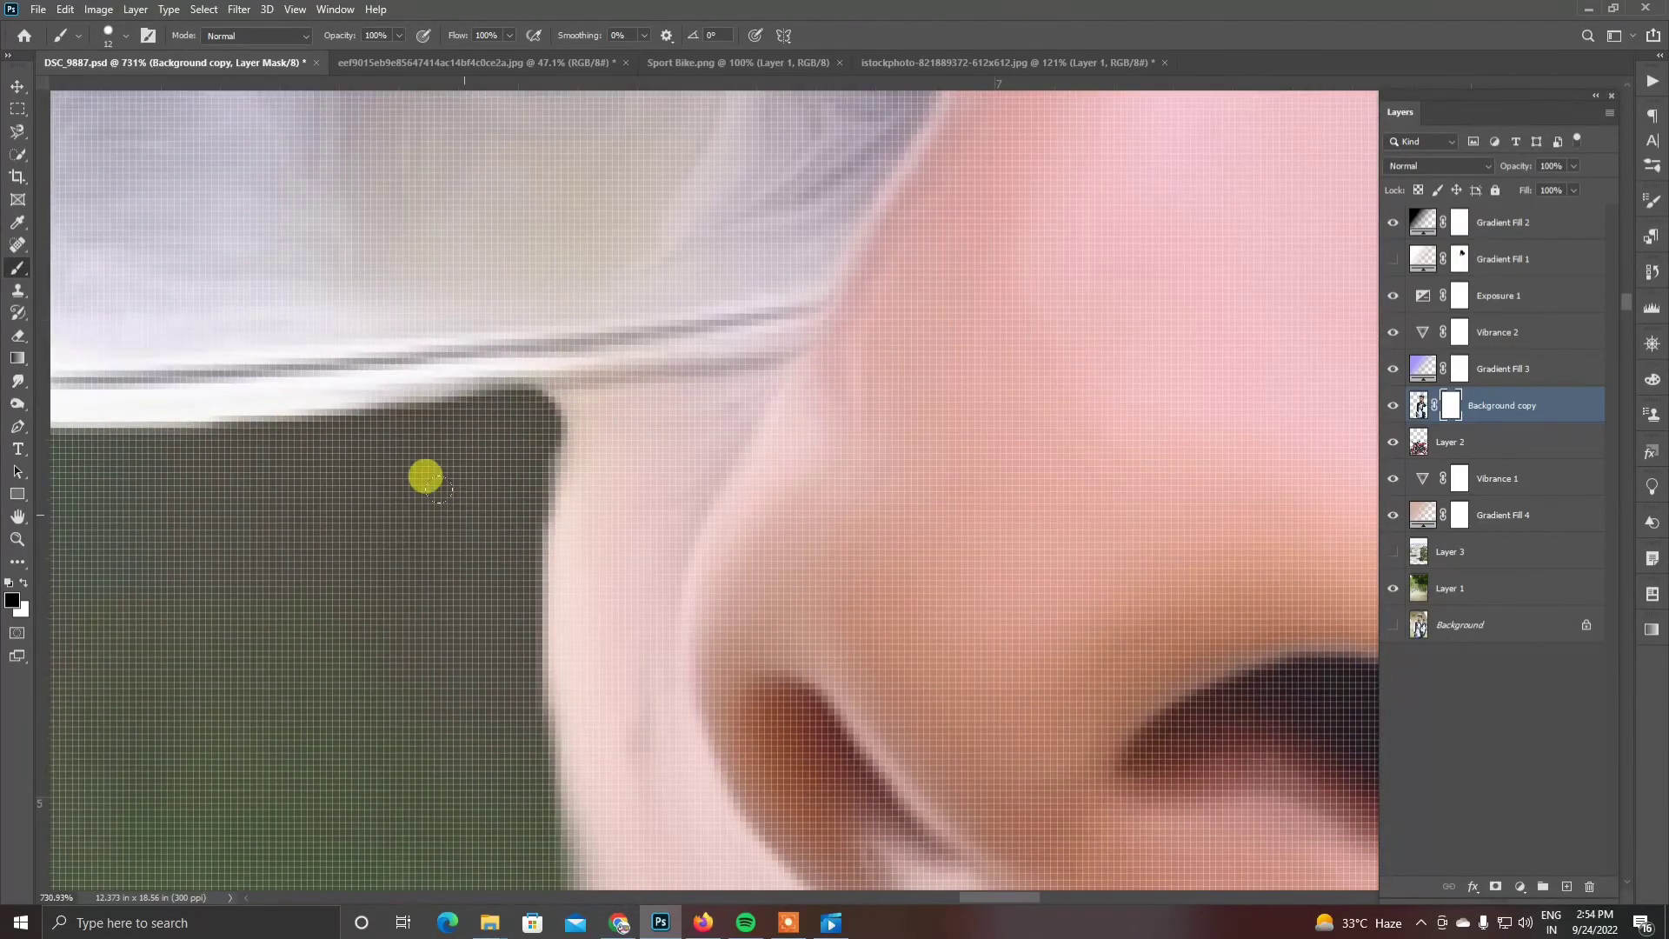
pyautogui.press('[')
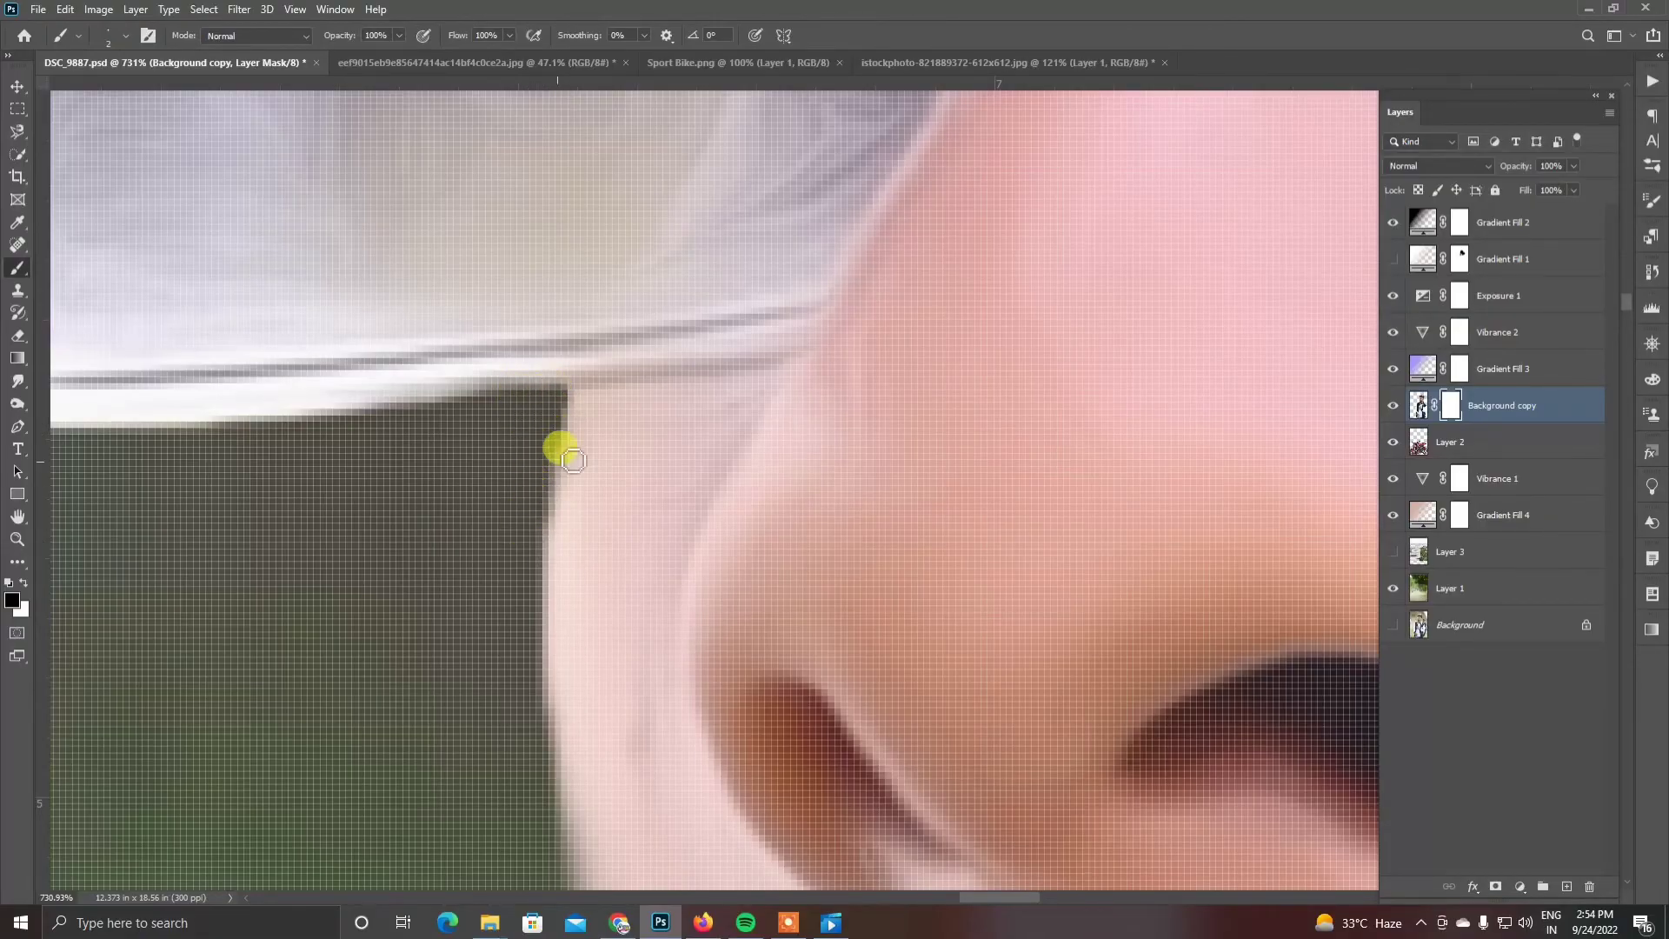
# Resize the hard brush and mask out the uneven fringe along the lower edge of the sunglasses' outer lens.
pyautogui.scroll(-5, 543, 461)
pyautogui.scroll(4, 480, 462)
pyautogui.rightClick(486, 469)
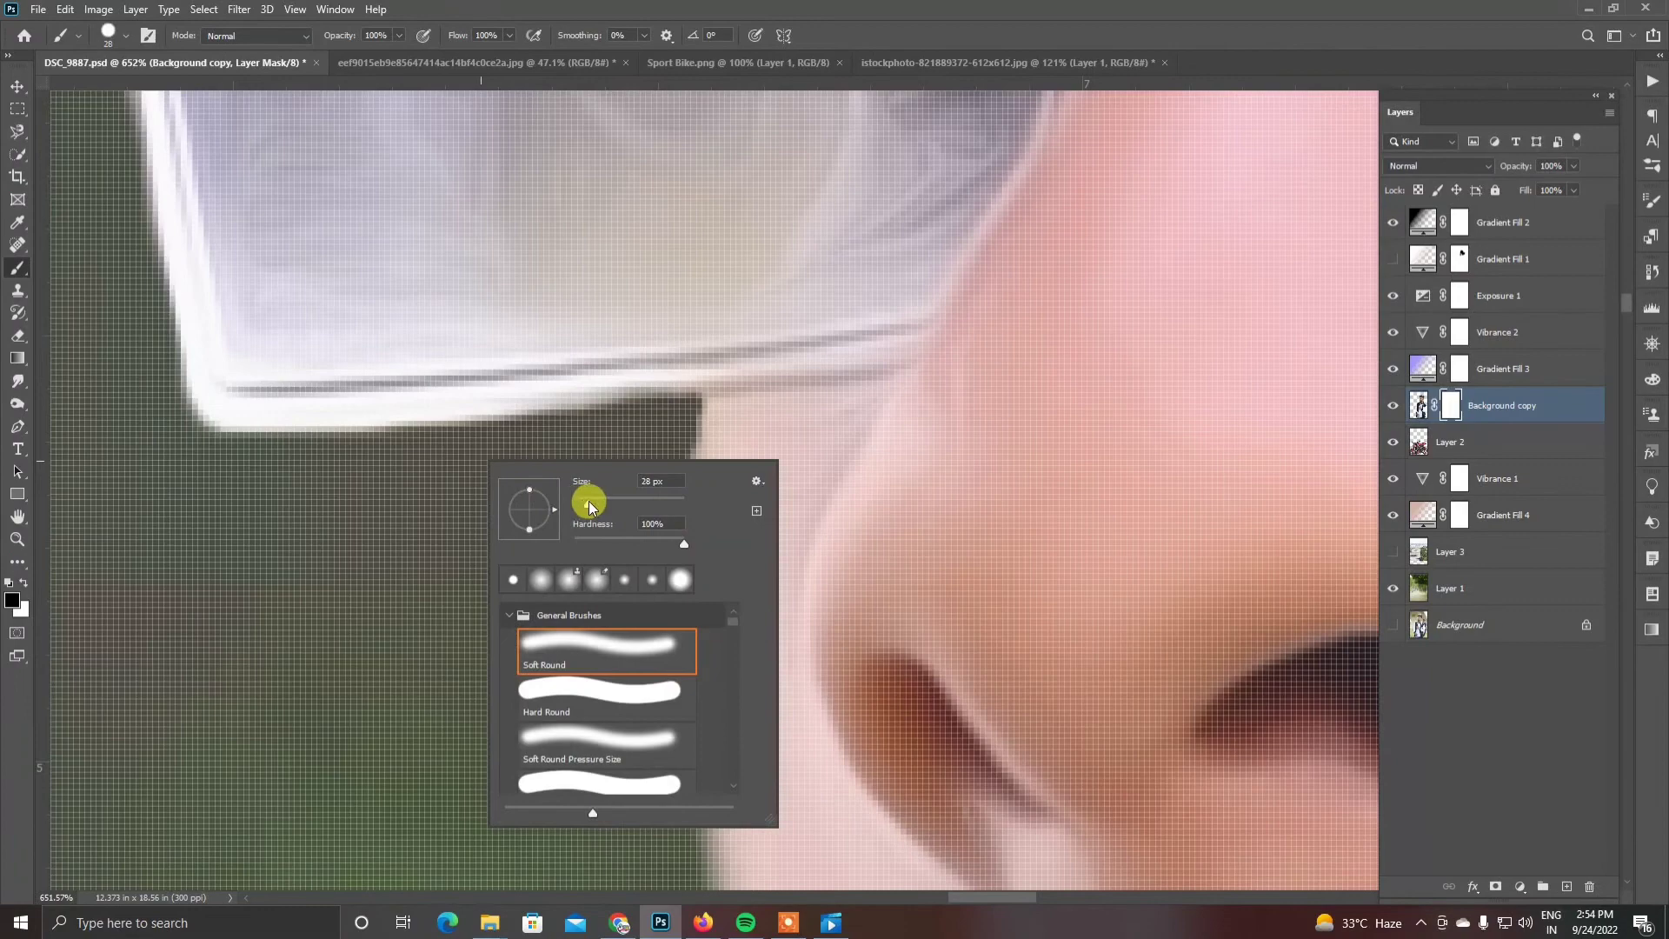
pyautogui.moveTo(583, 505); pyautogui.dragTo(583, 505)
pyautogui.click(156, 431)
pyautogui.moveTo(510, 430); pyautogui.dragTo(123, 443)
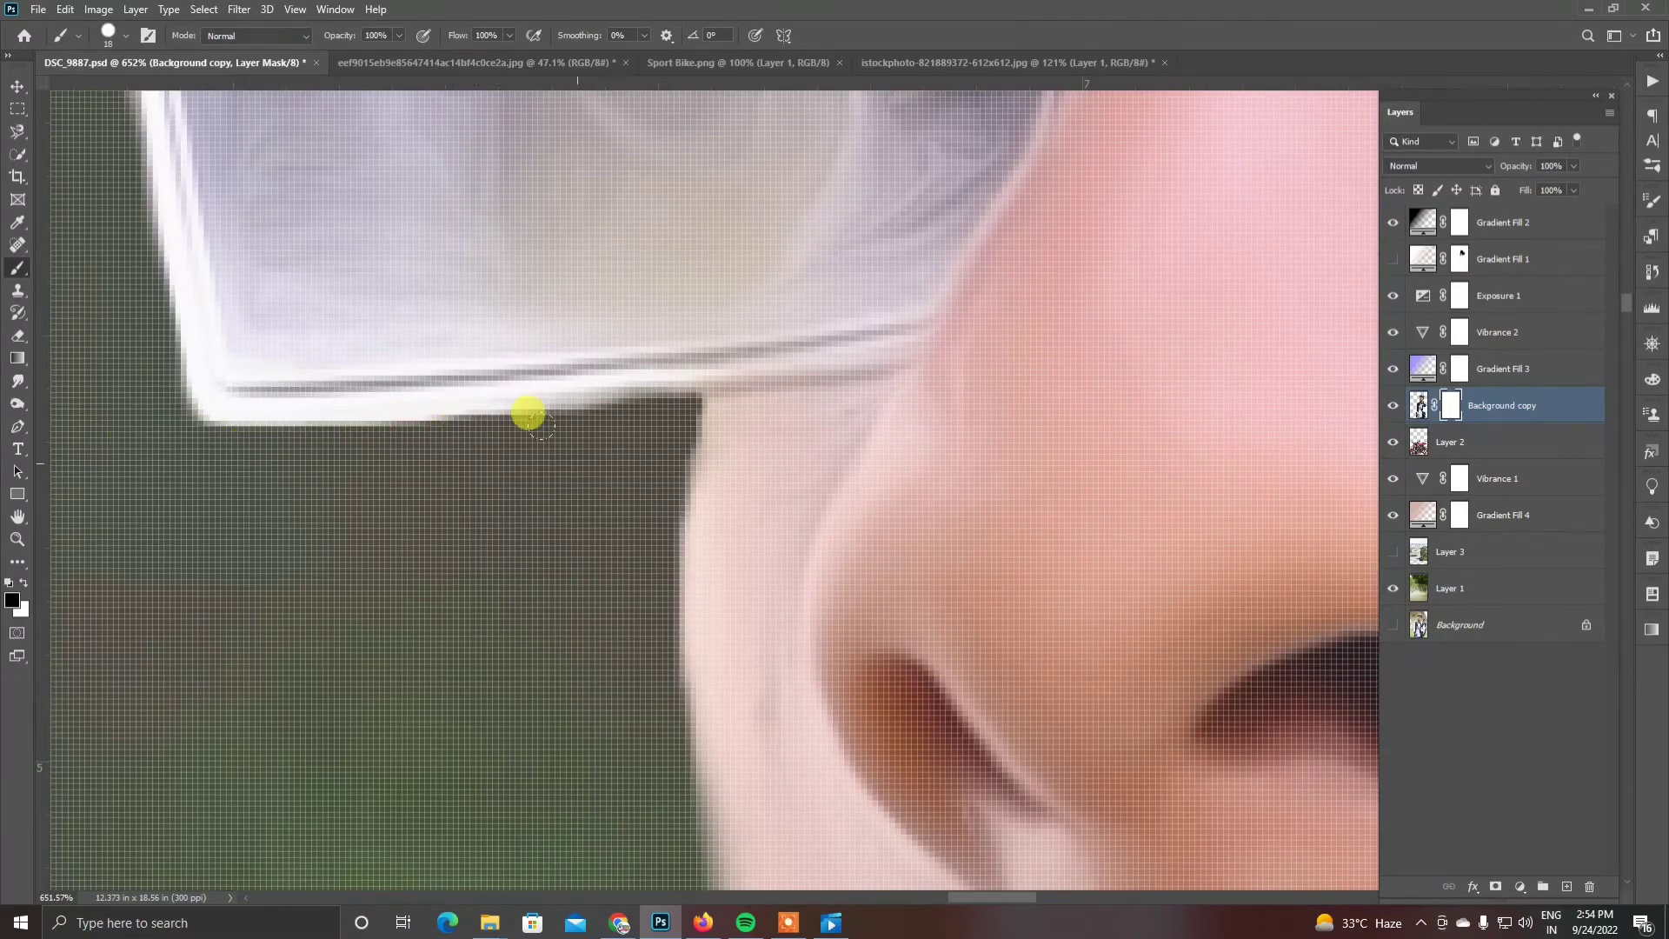
pyautogui.moveTo(528, 415); pyautogui.dragTo(134, 436)
# Examine the cleaned edges around the face, sunglasses and hair, and compare them with the whole composition.
pyautogui.scroll(-10, 432, 495)
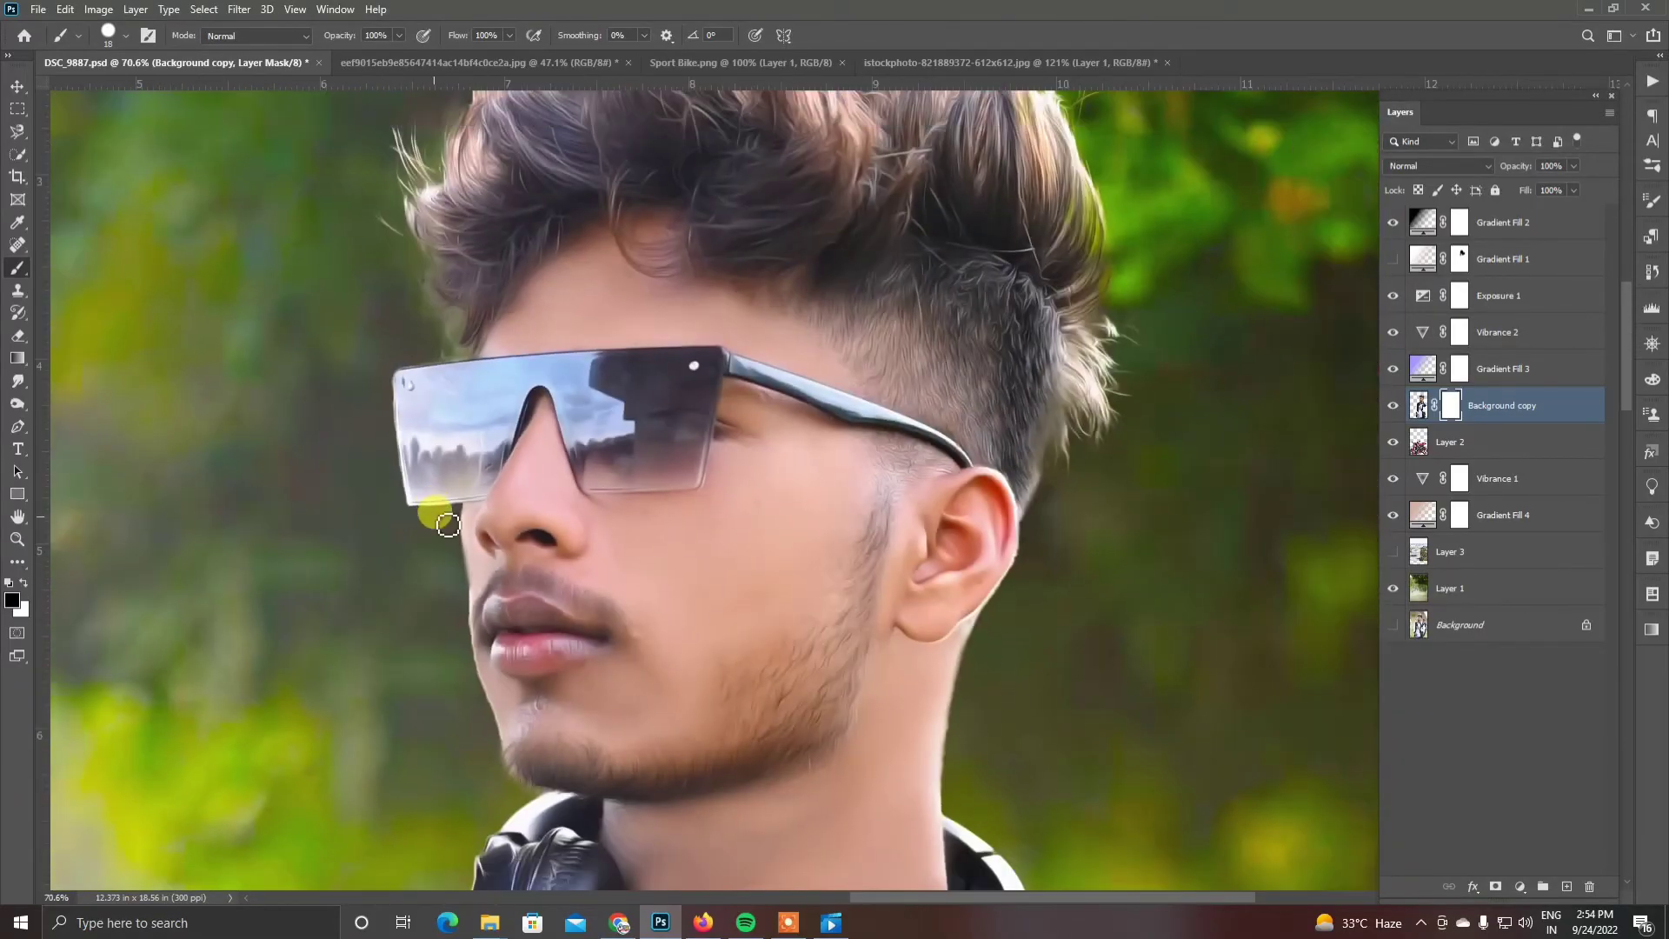
pyautogui.scroll(-4, 448, 525)
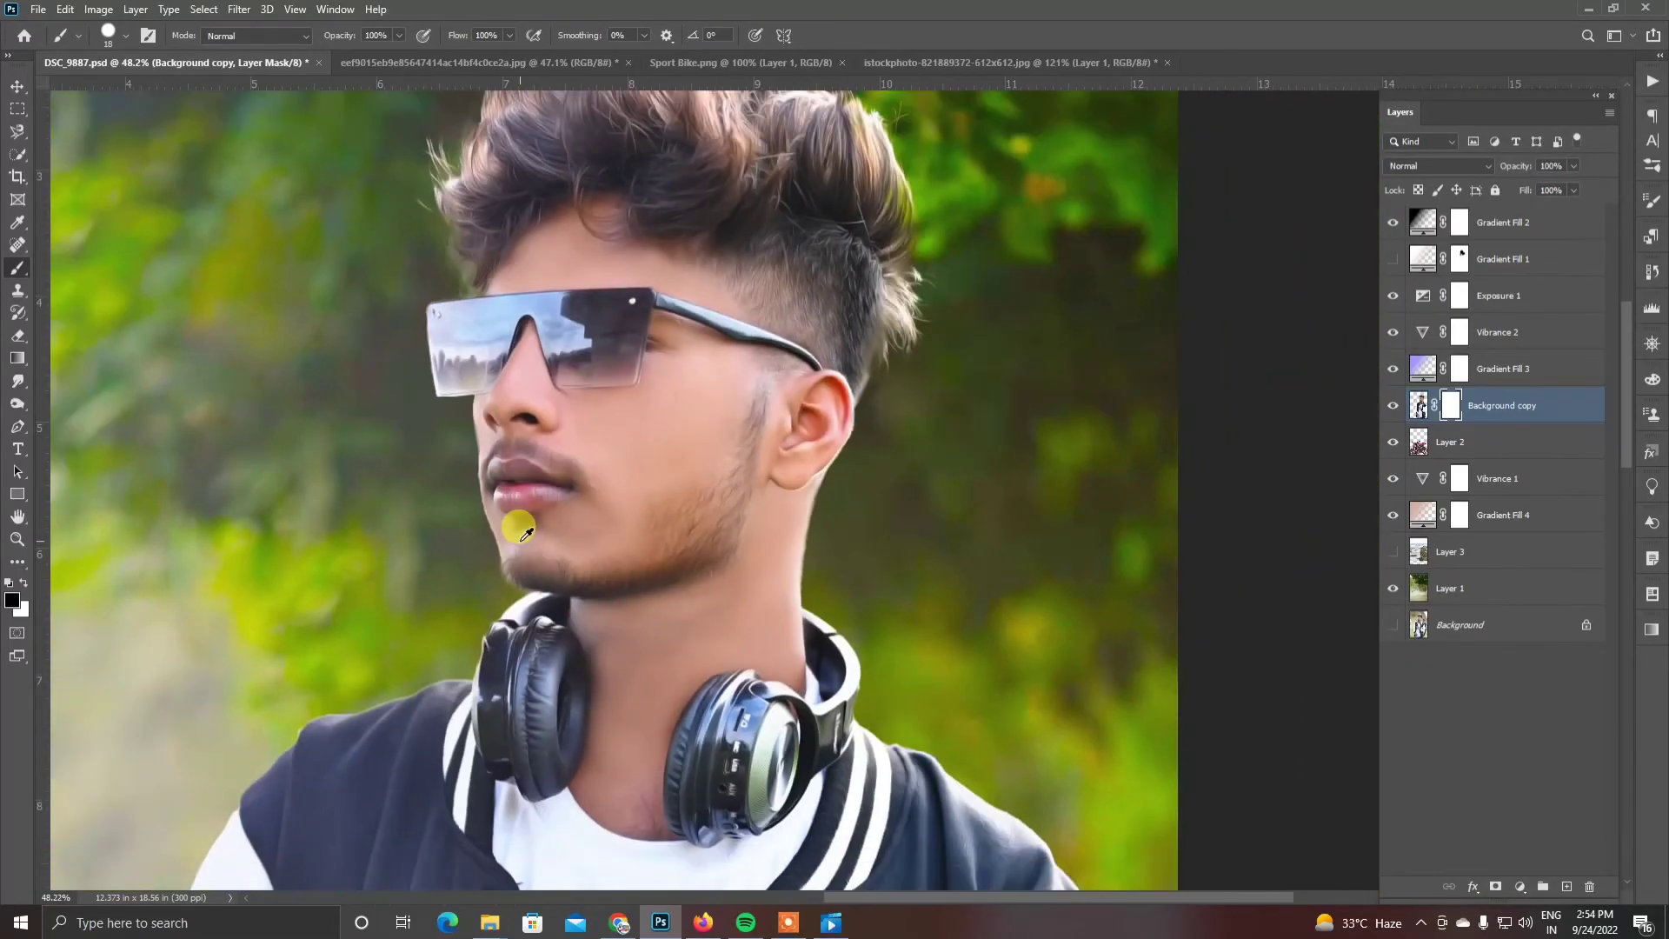
pyautogui.scroll(-4, 525, 534)
pyautogui.scroll(2, 527, 523)
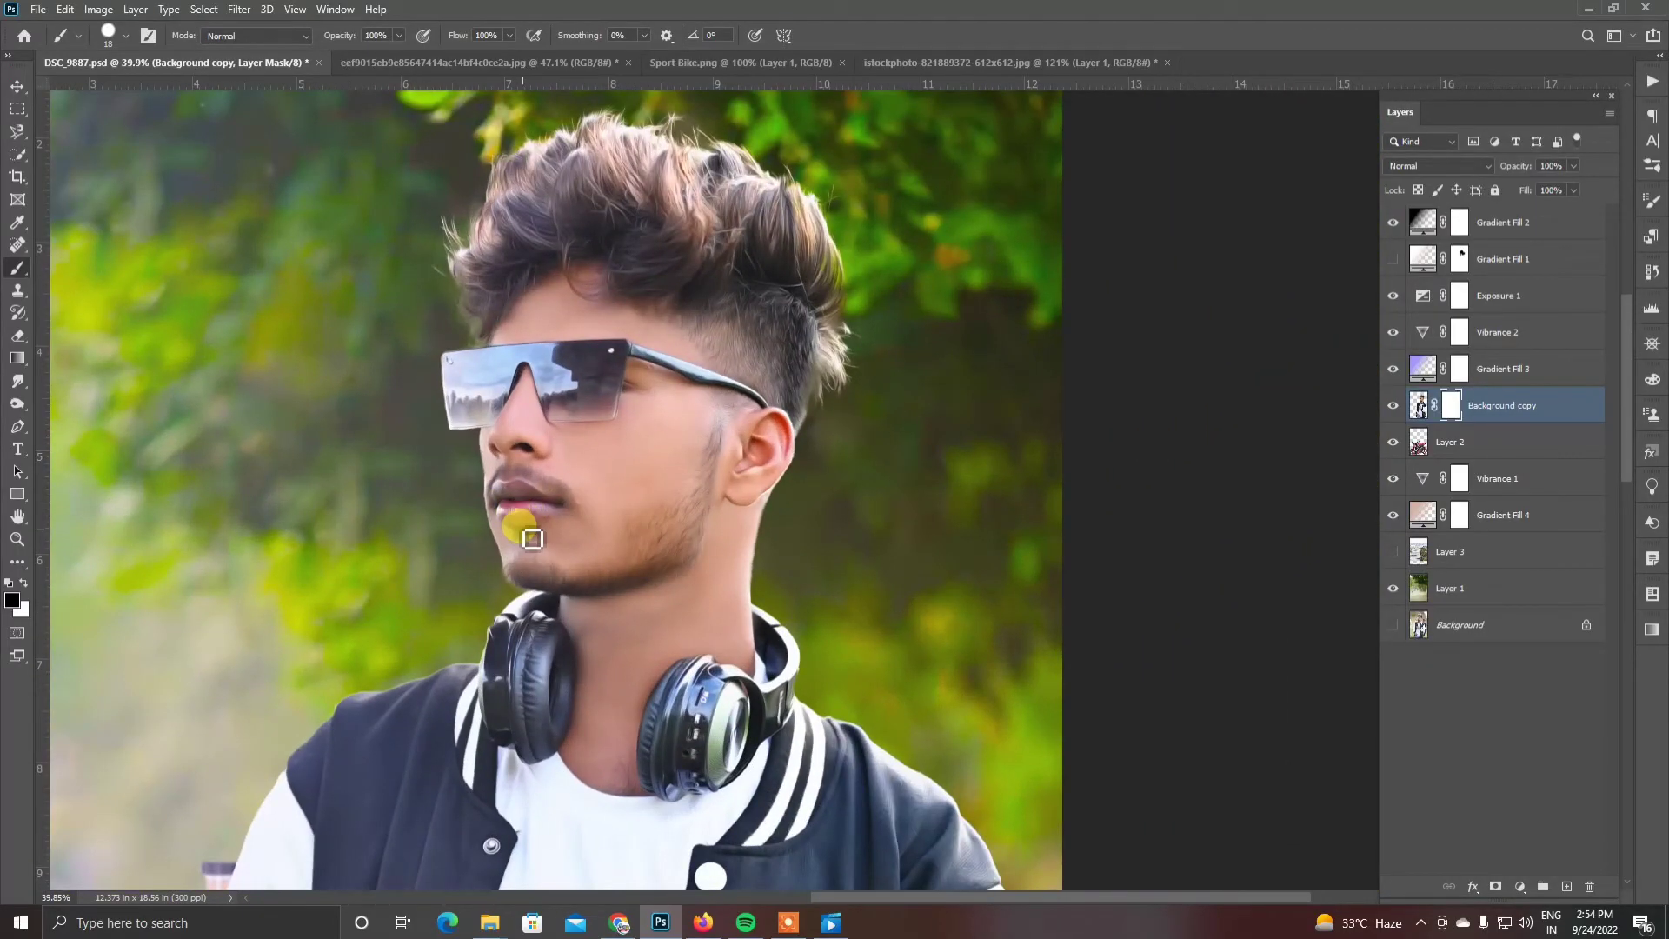
pyautogui.scroll(4, 664, 253)
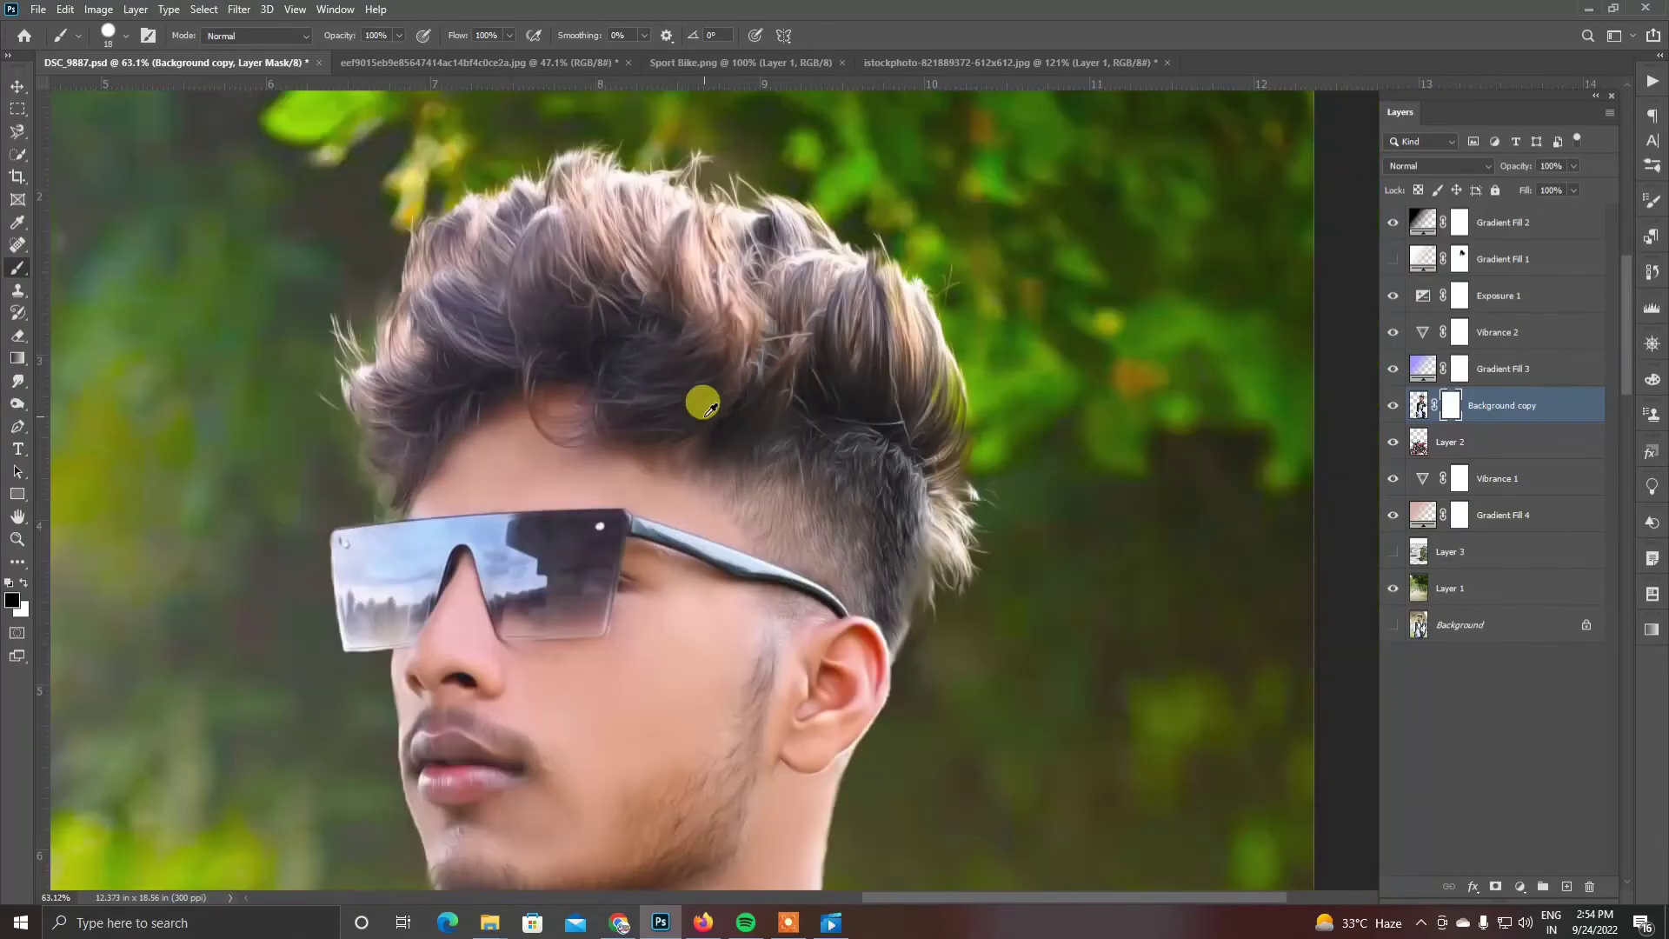
pyautogui.scroll(-4, 703, 401)
pyautogui.scroll(3, 715, 365)
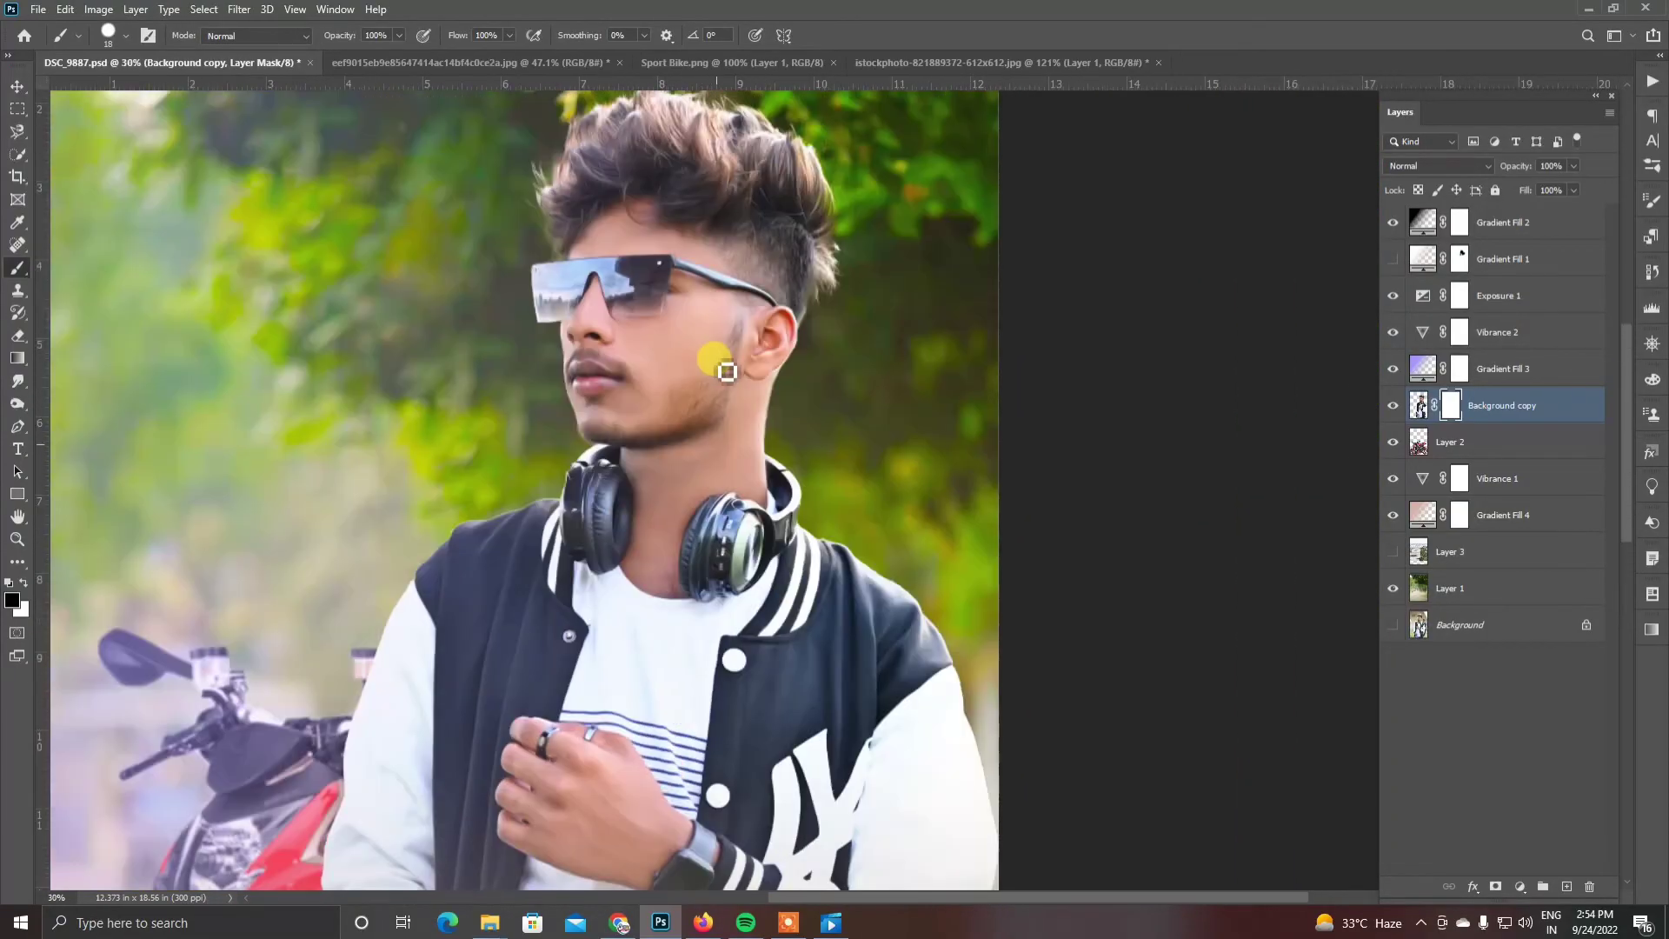
pyautogui.scroll(-3, 737, 389)
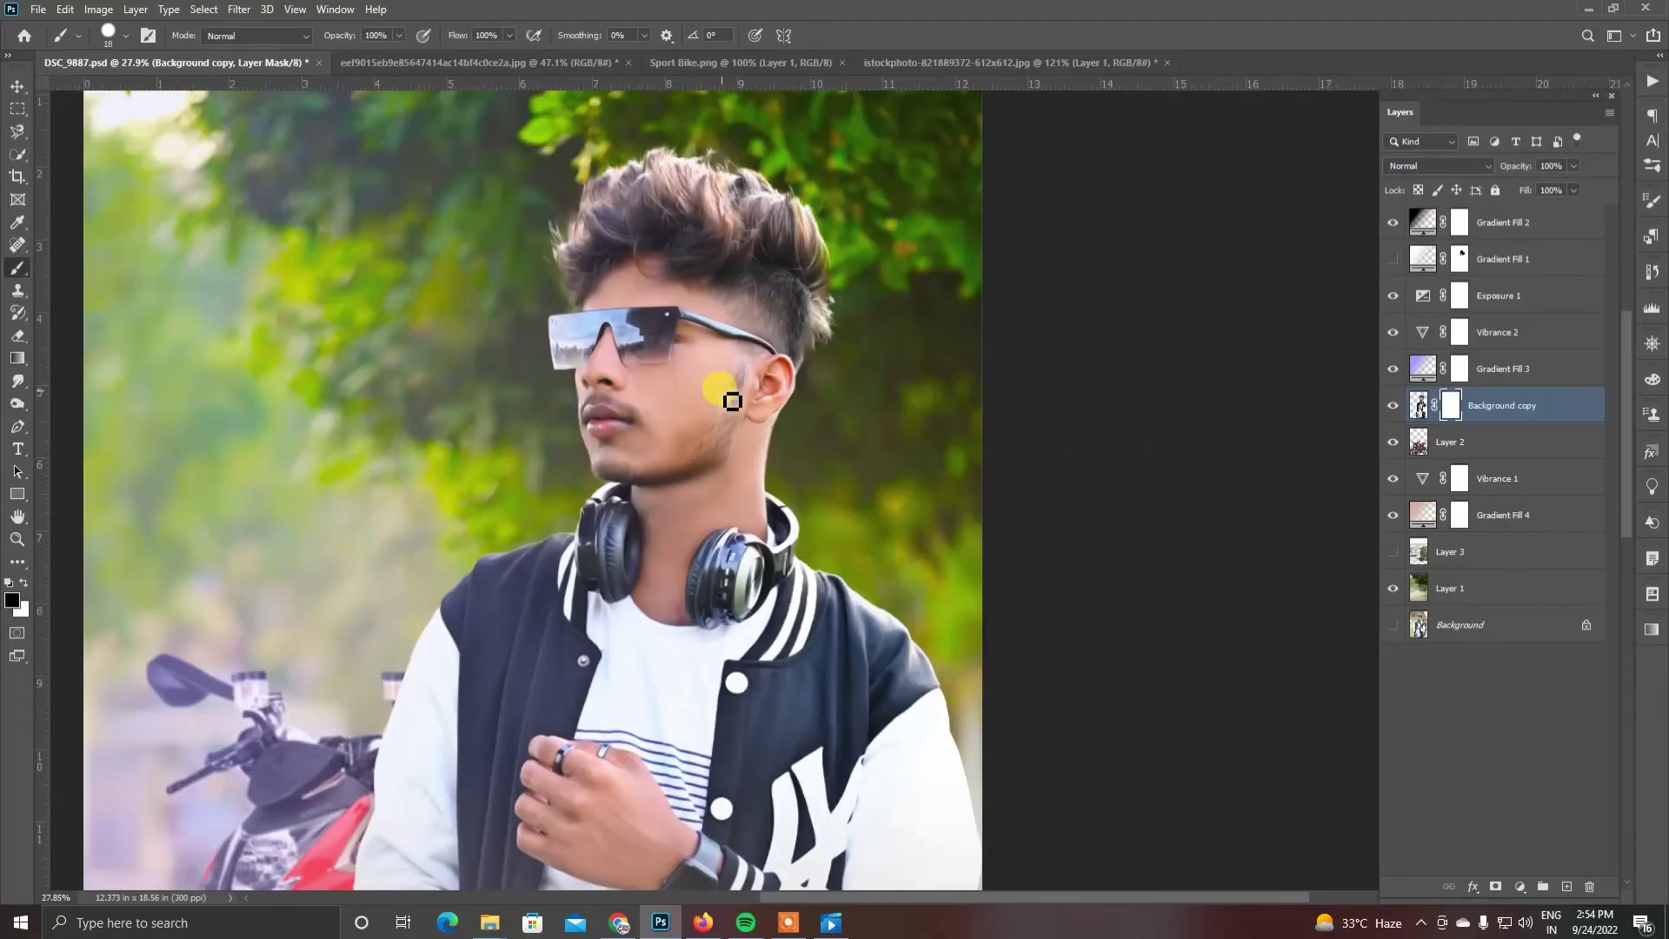
pyautogui.scroll(2, 727, 374)
pyautogui.scroll(3, 895, 217)
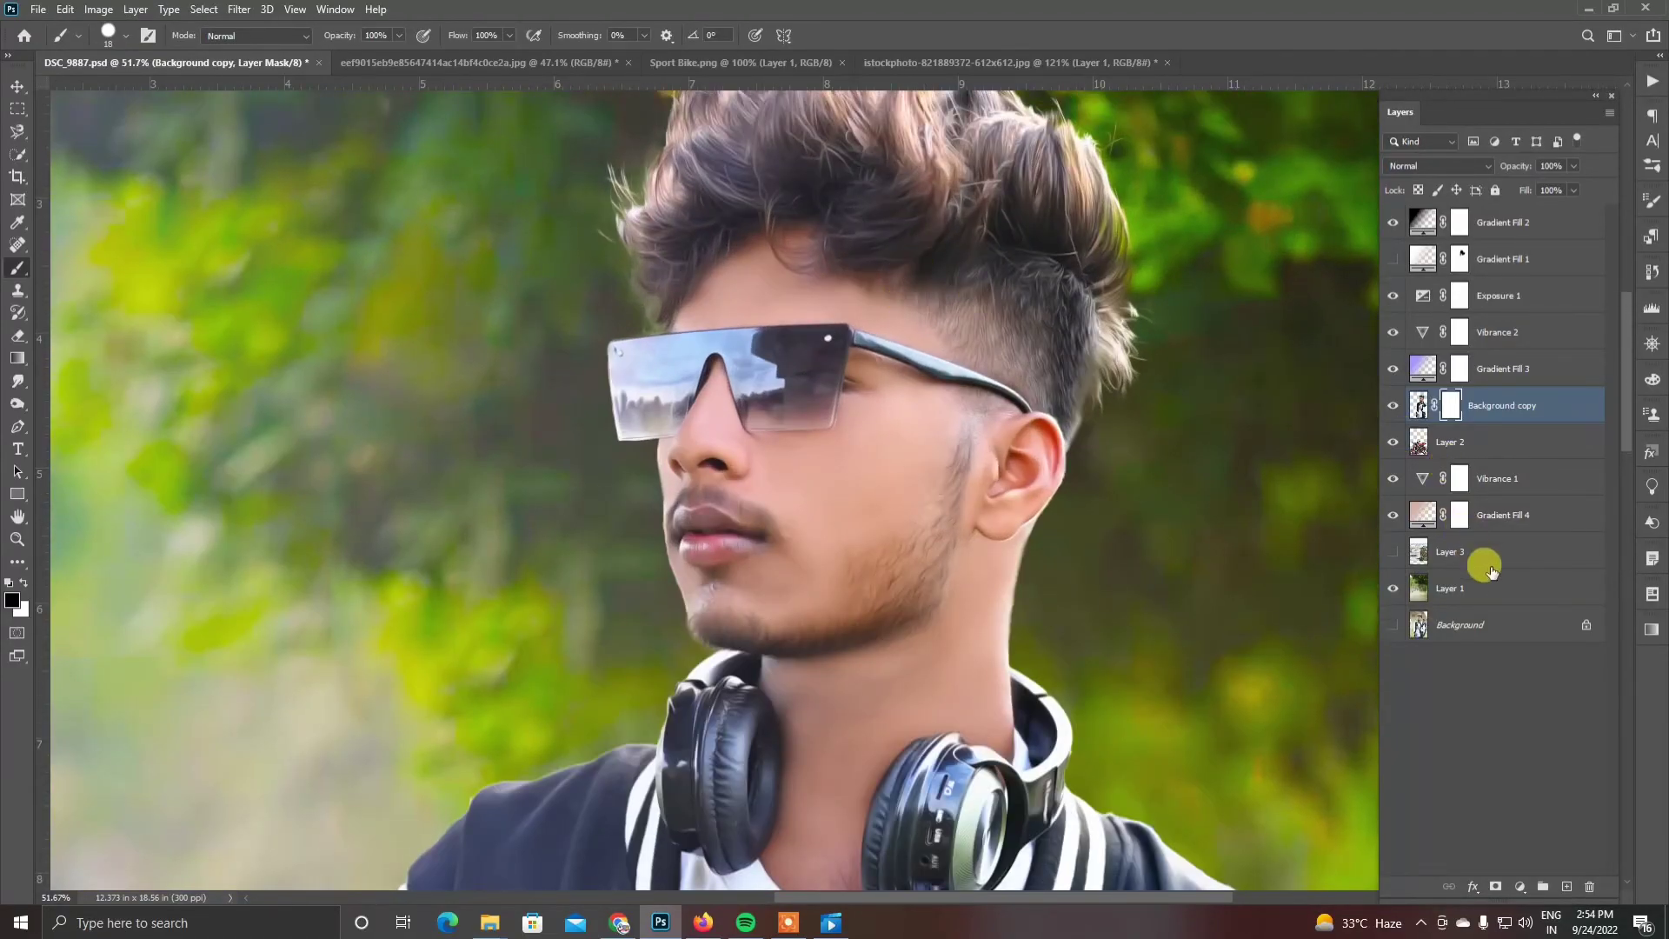
# Add a Brightness/Contrast adjustment layer above the man's Background copy layer and clip it to that layer.
pyautogui.click(1519, 887)
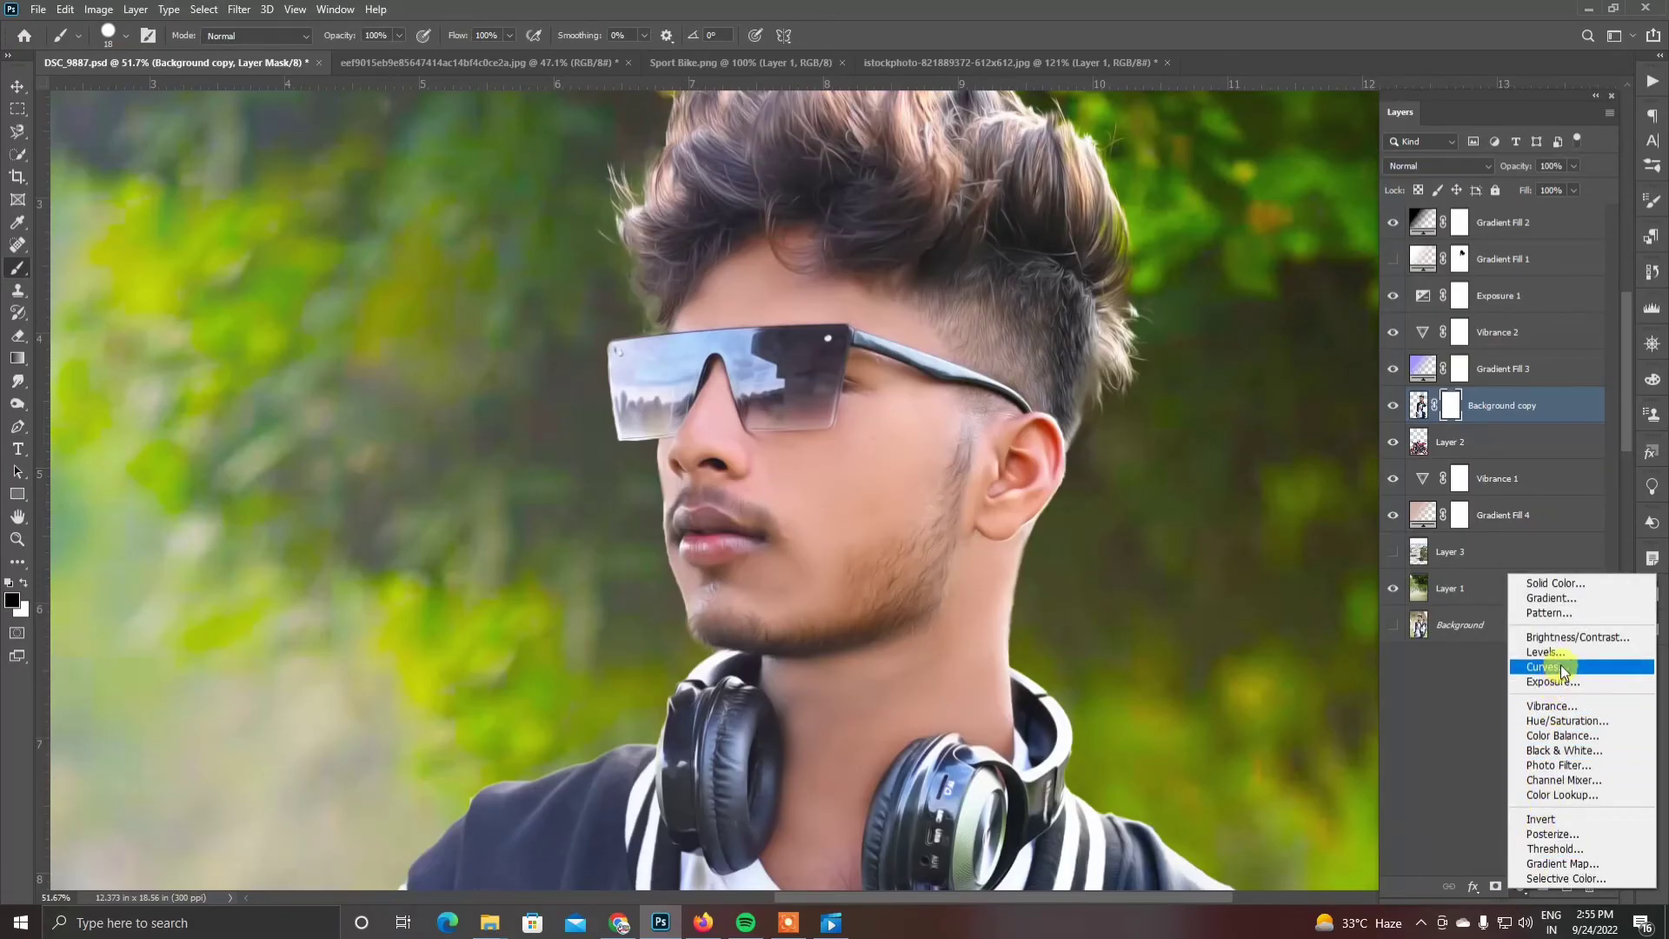
pyautogui.click(1556, 637)
pyautogui.click(1195, 763)
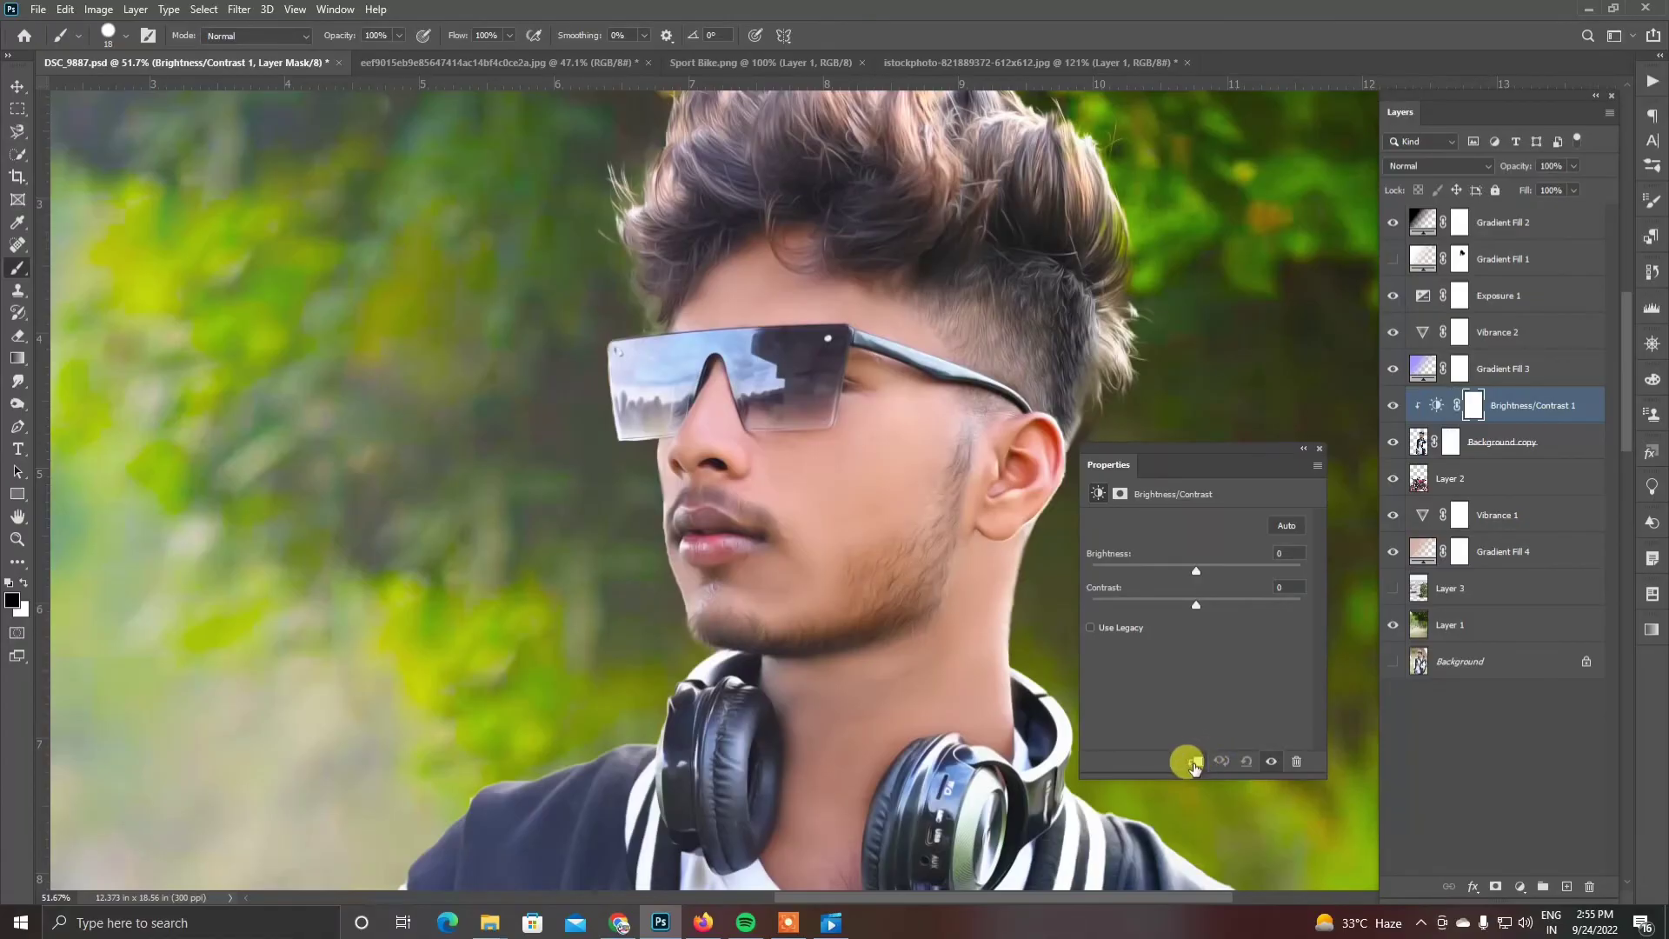